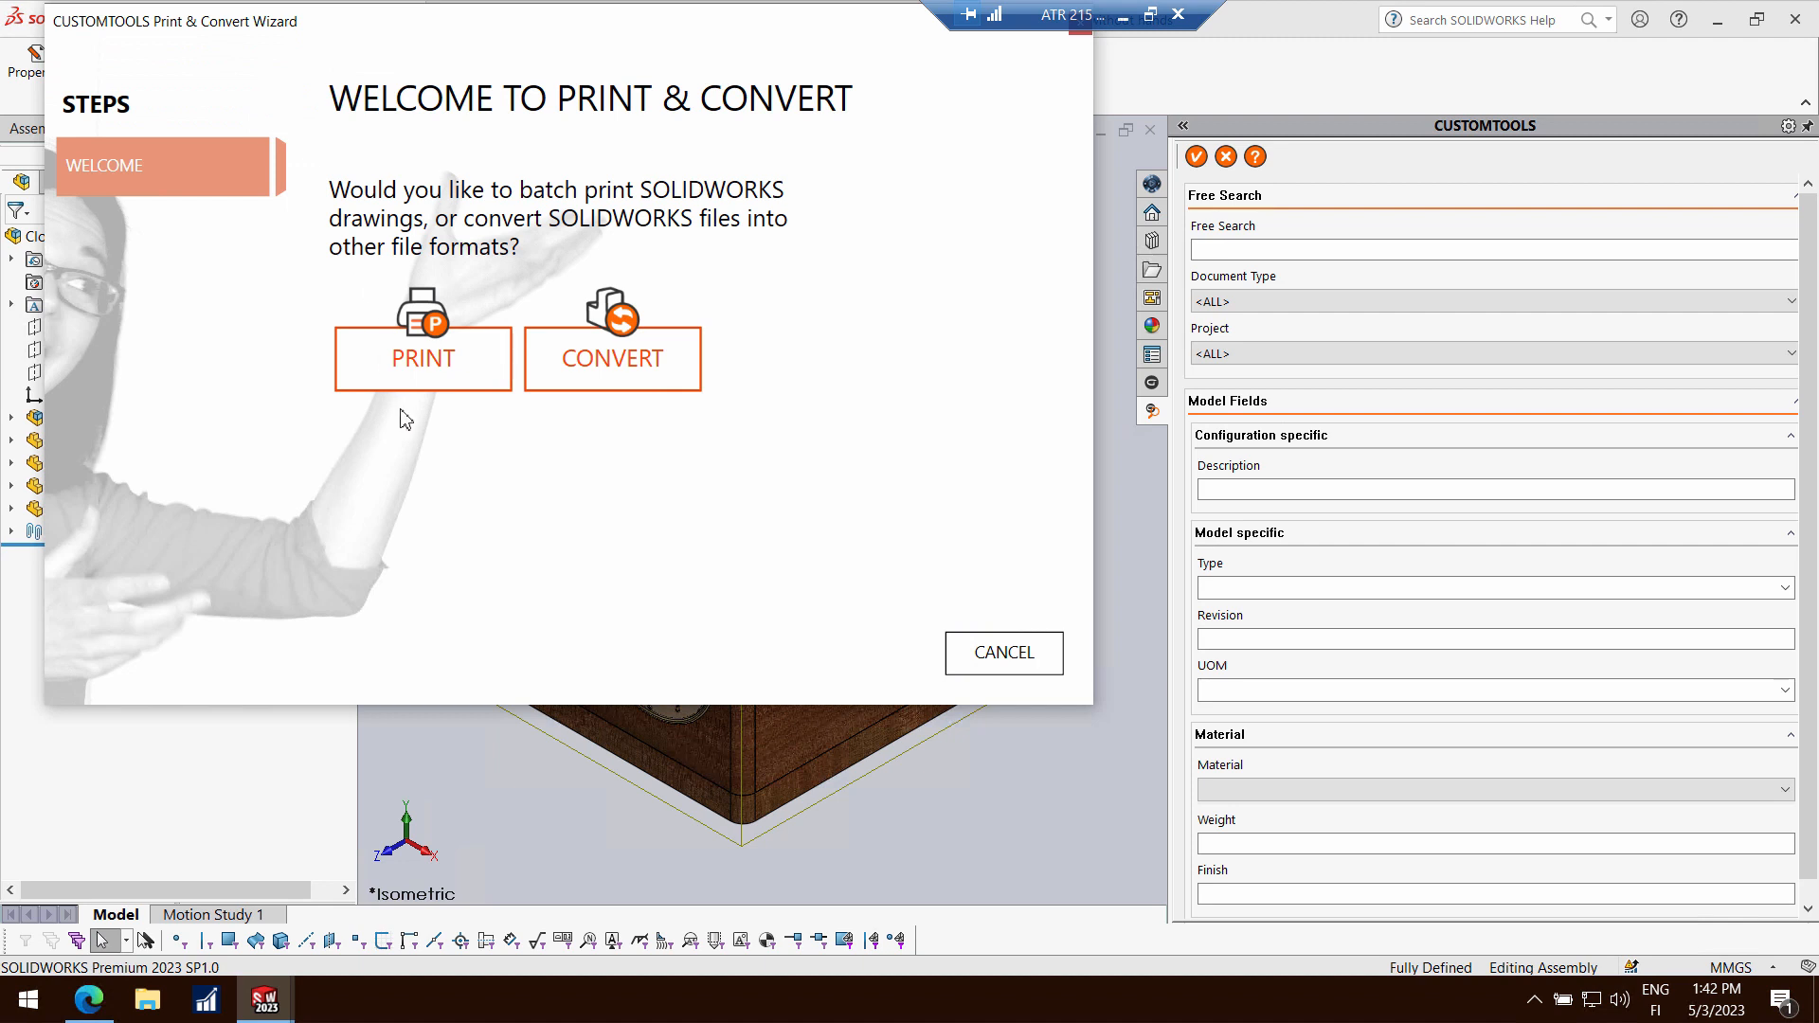
Start a batch conversion rule that converts drawings to PDF (*.pdf)
left_click(647, 360)
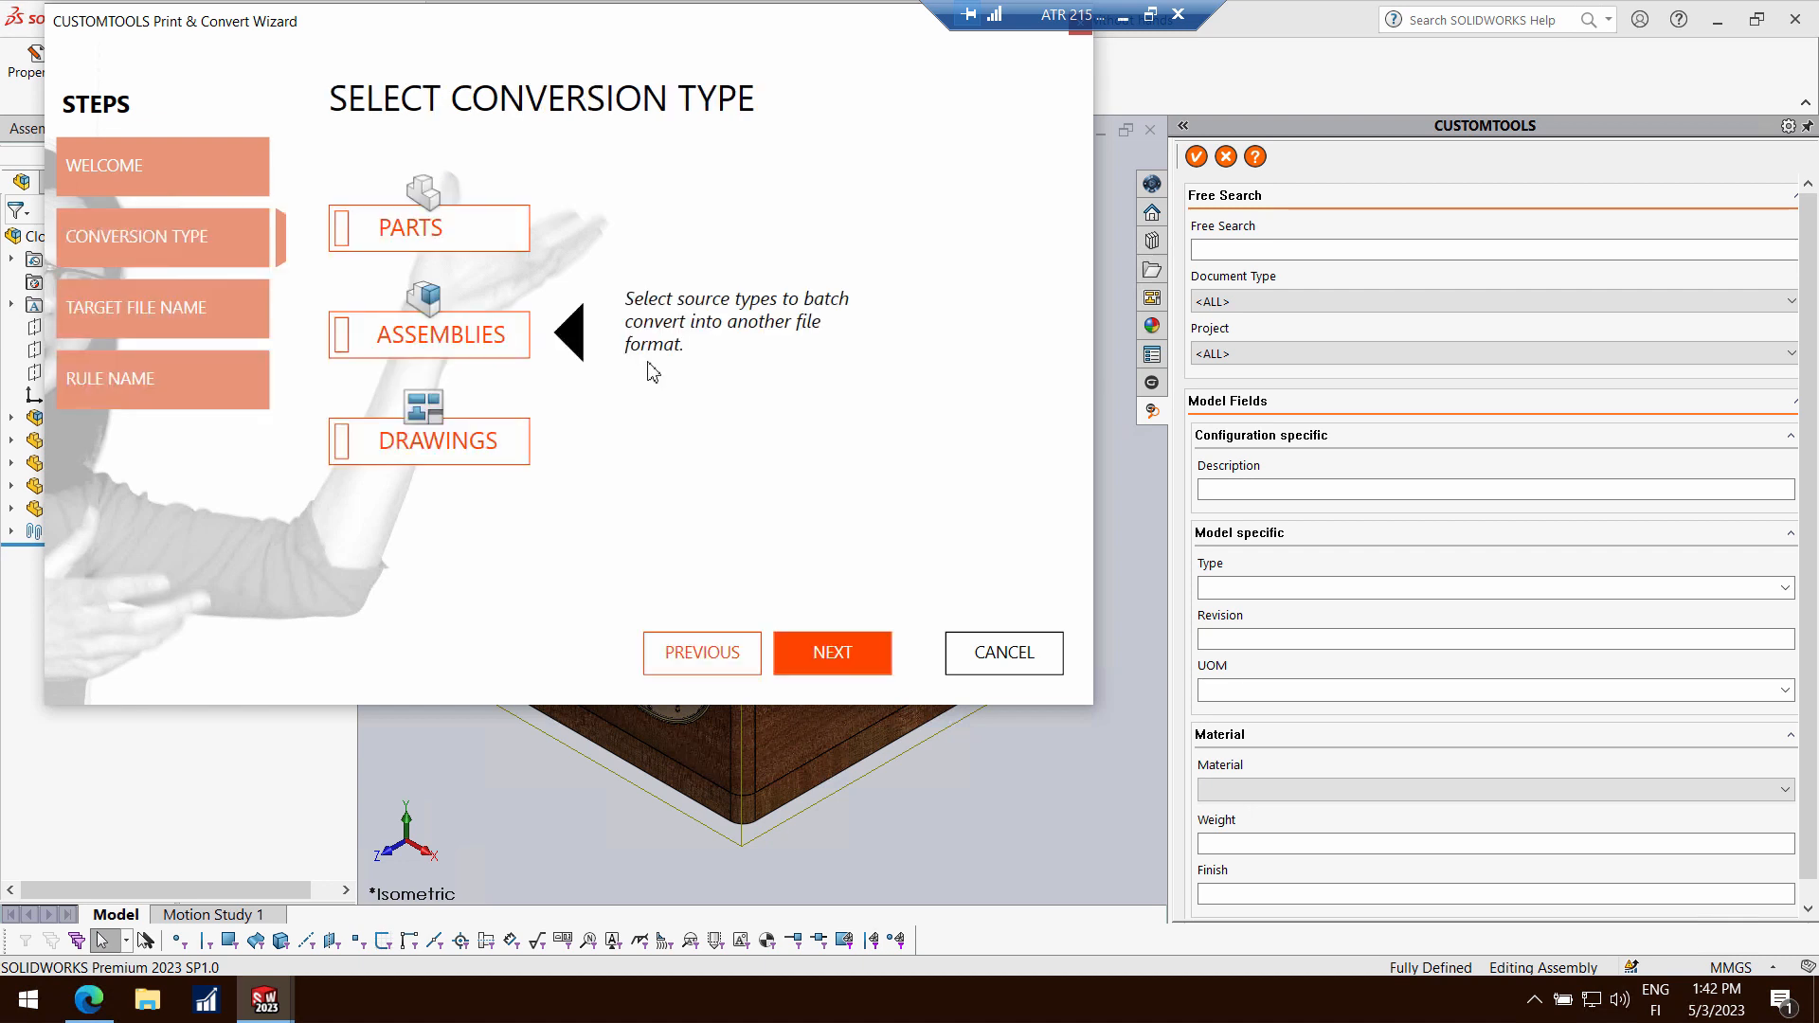
left_click(464, 453)
left_click(682, 380)
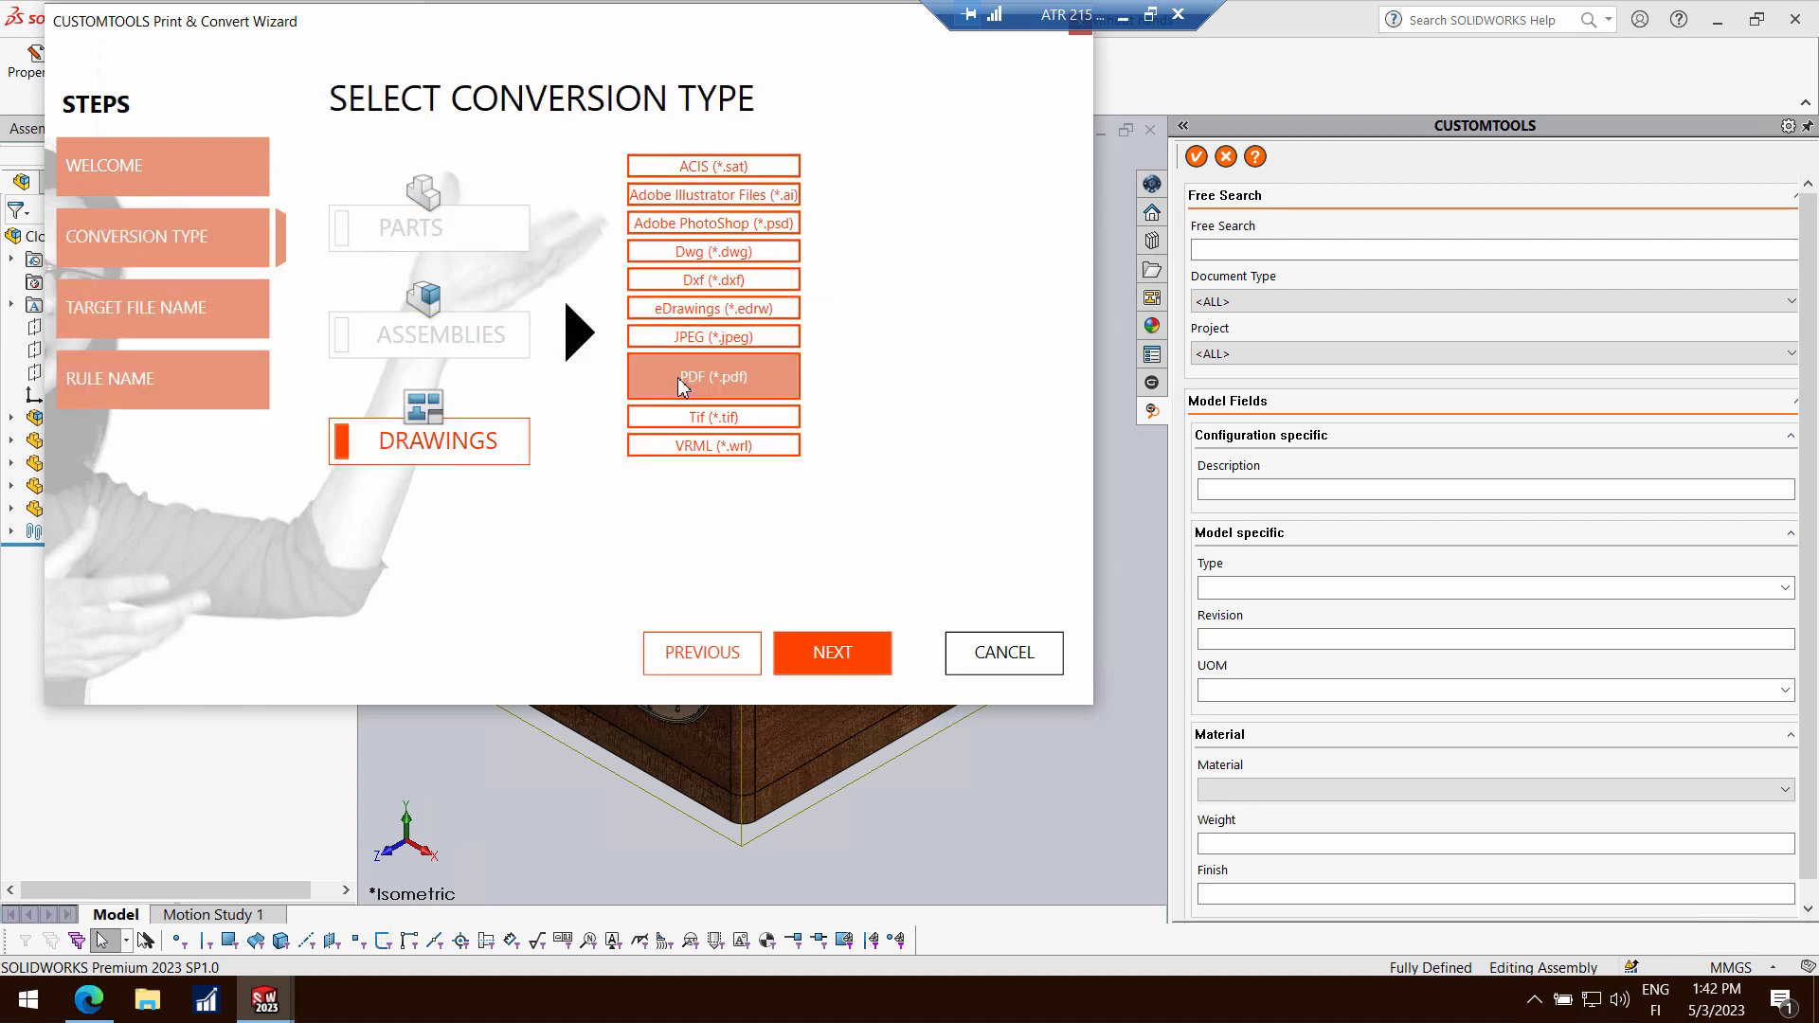
left_click(860, 655)
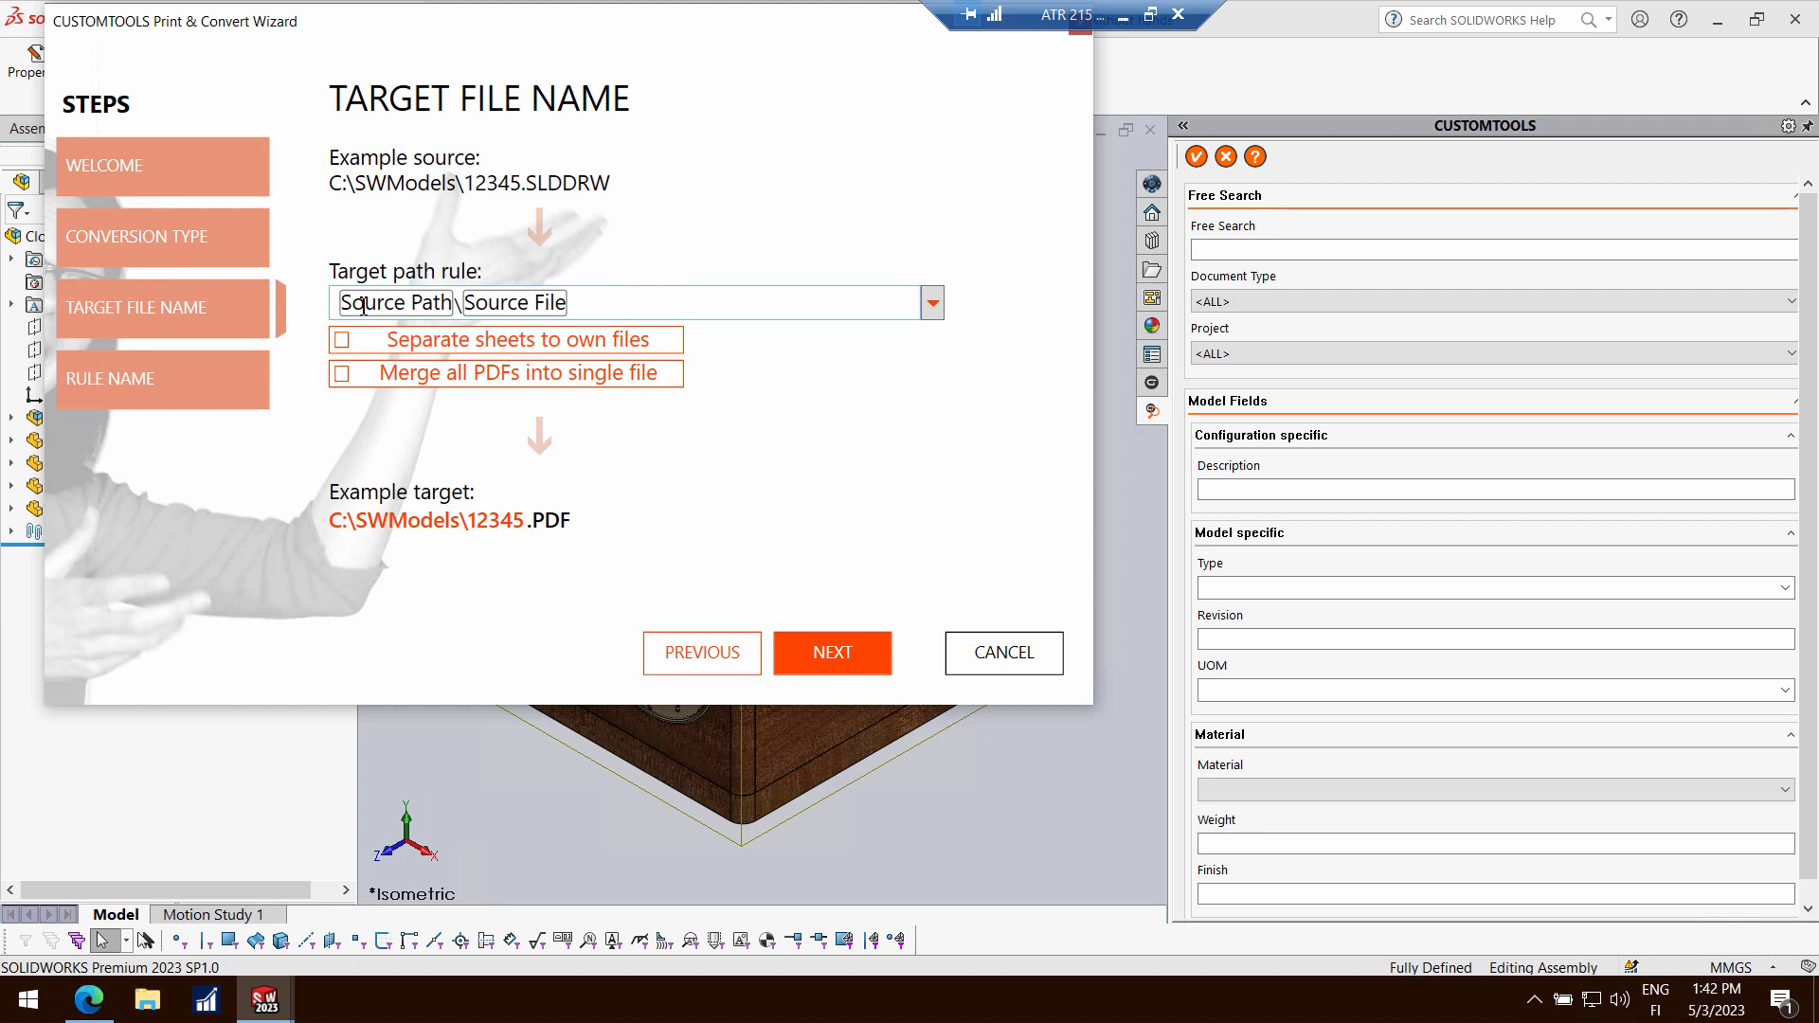
Set the target path rule to Source Path\Converted Documents\PDF\Source File and finish the rule as Drawings to PDF
left_click(613, 304)
type("Converted ")
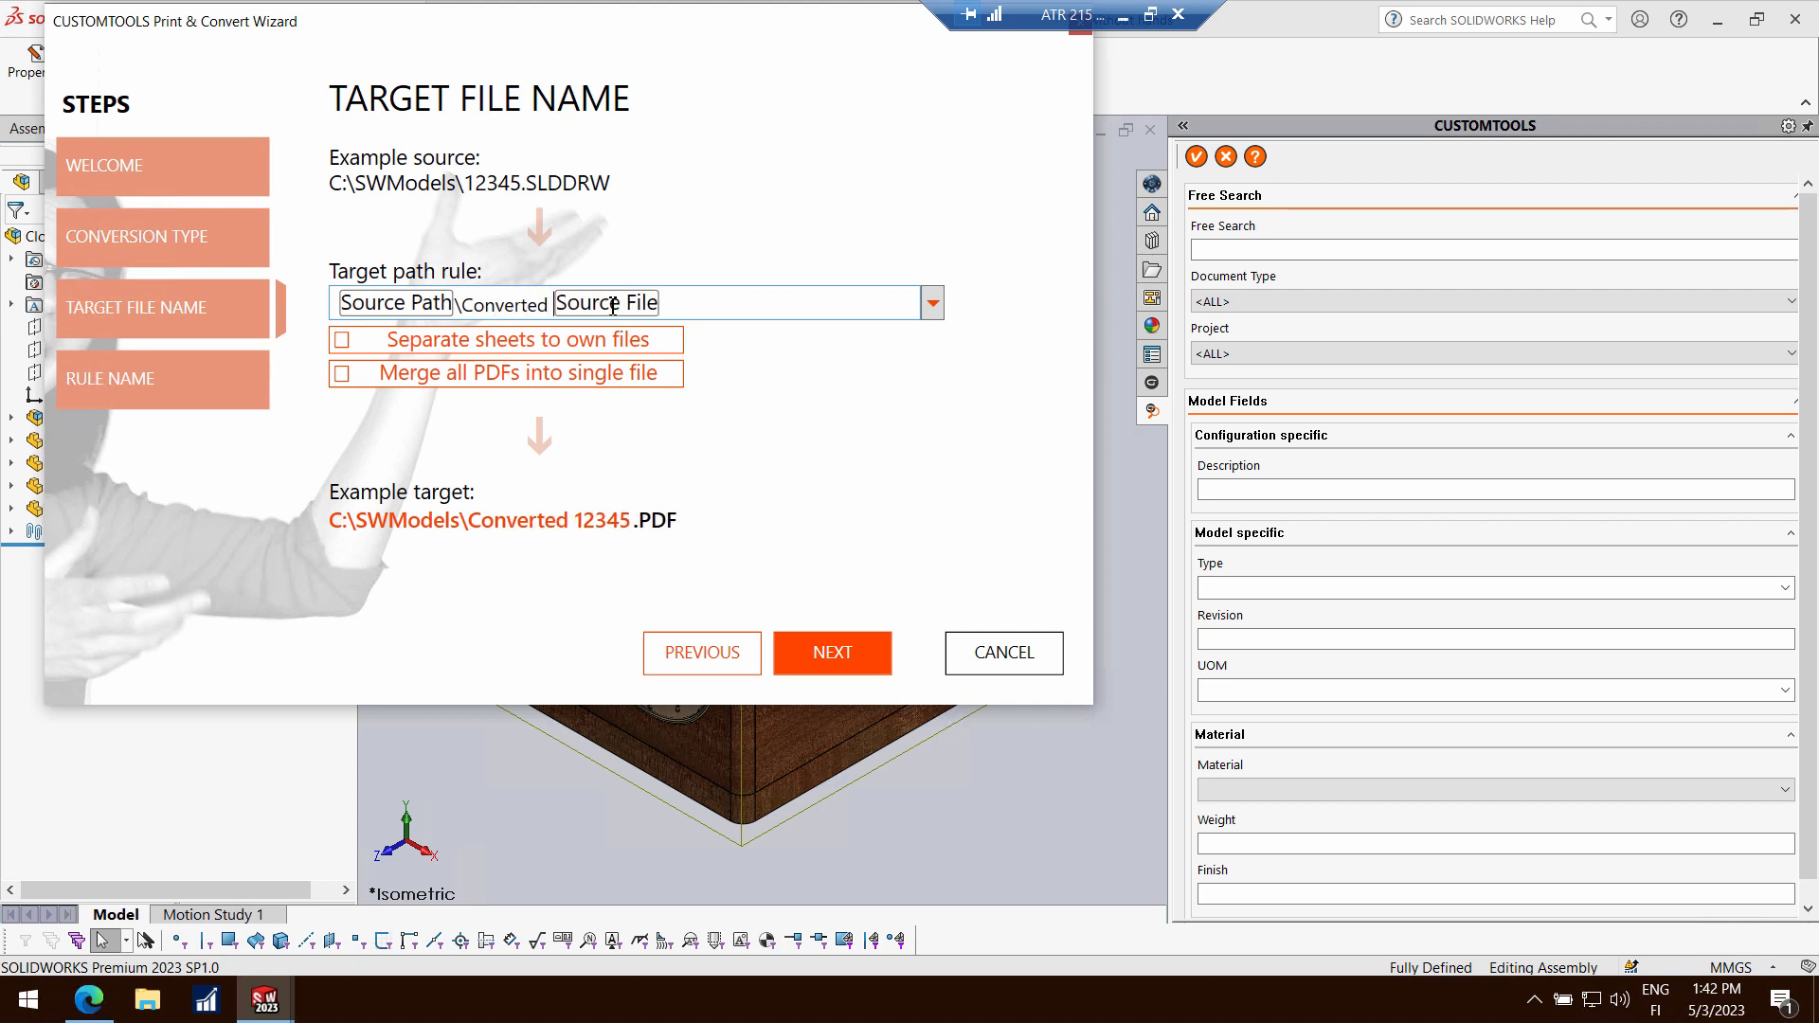
type("Documents\\PDF\\")
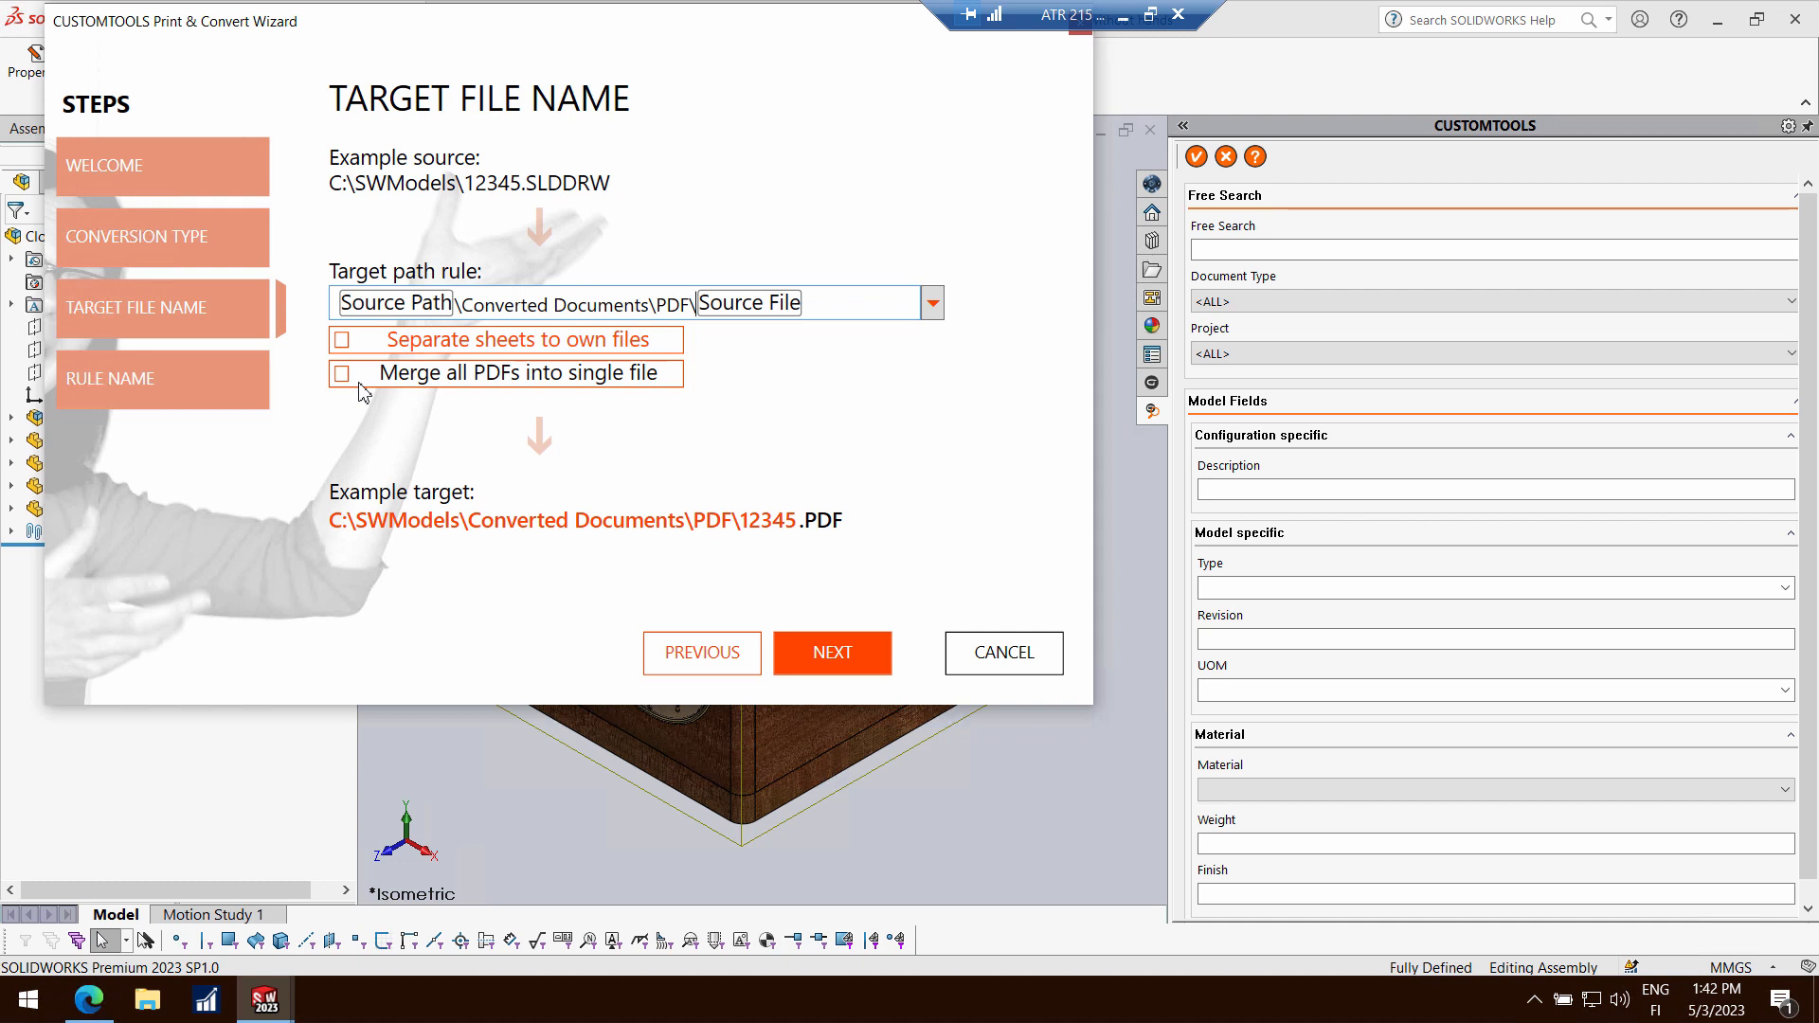
left_click(833, 660)
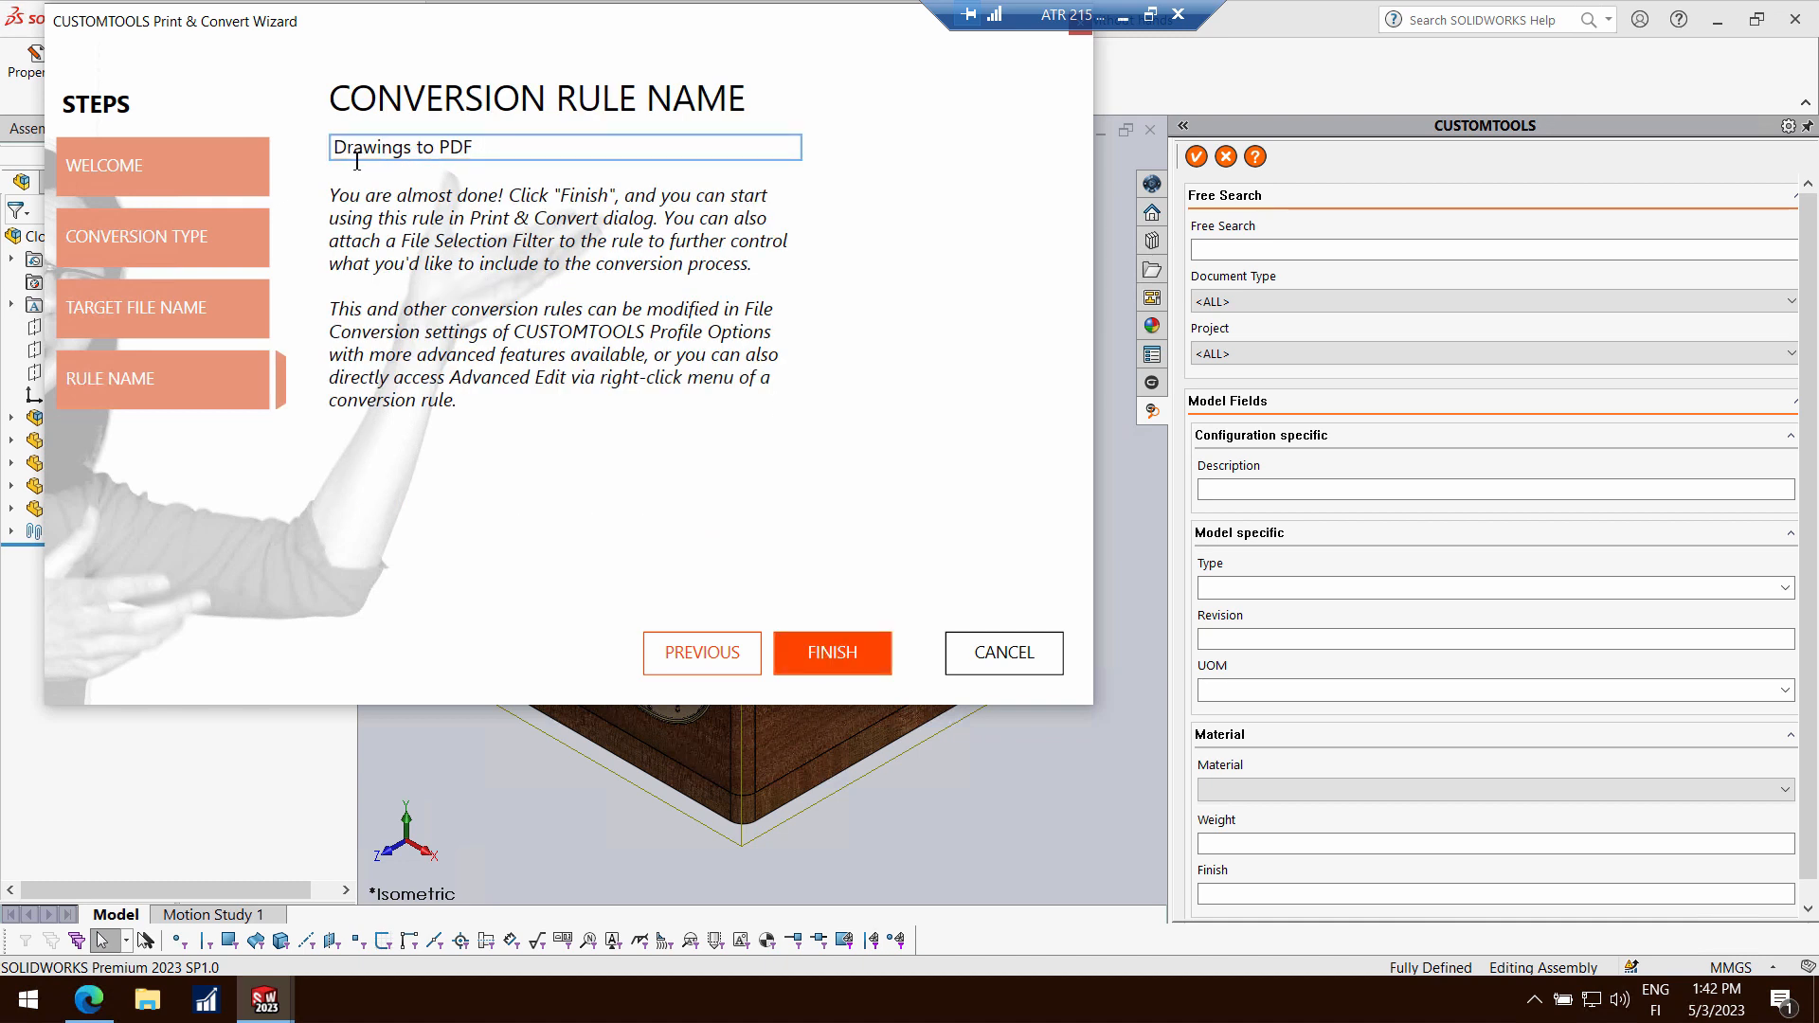
left_click(849, 646)
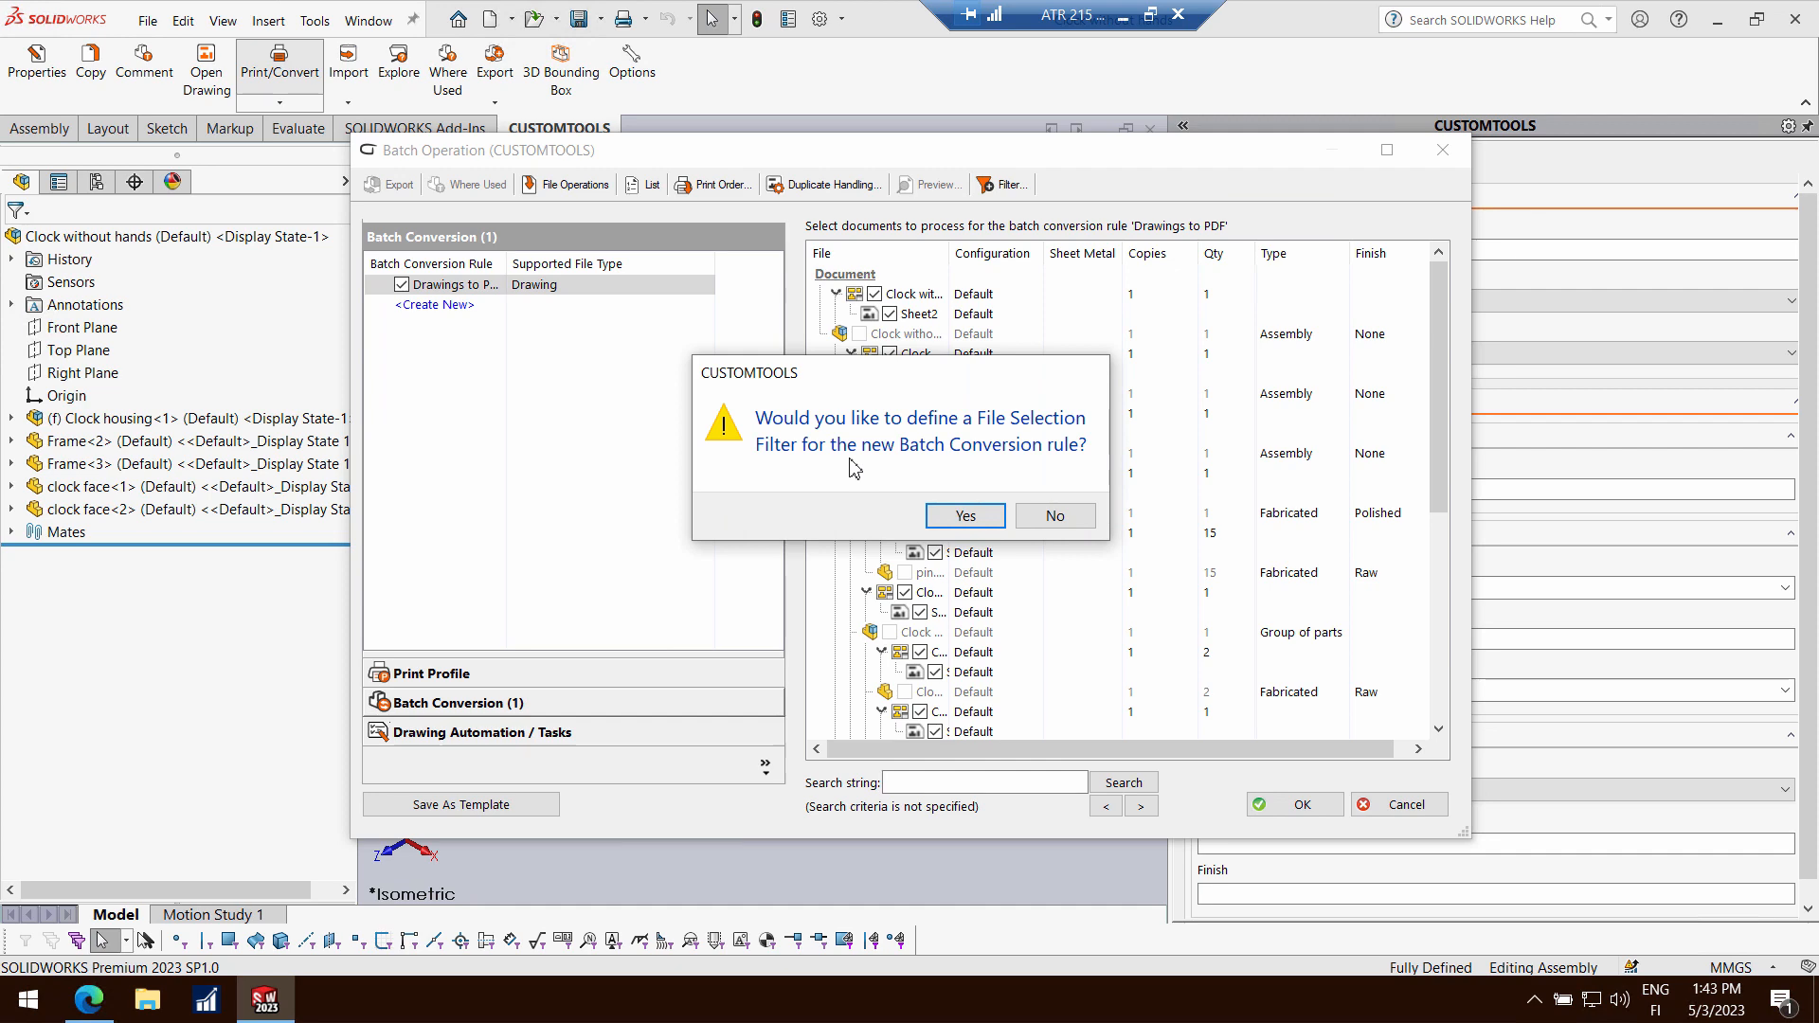
Define a file selection filter that selects drawings if the referenced model's Type property is Assembly
left_click(968, 517)
left_click(1180, 811)
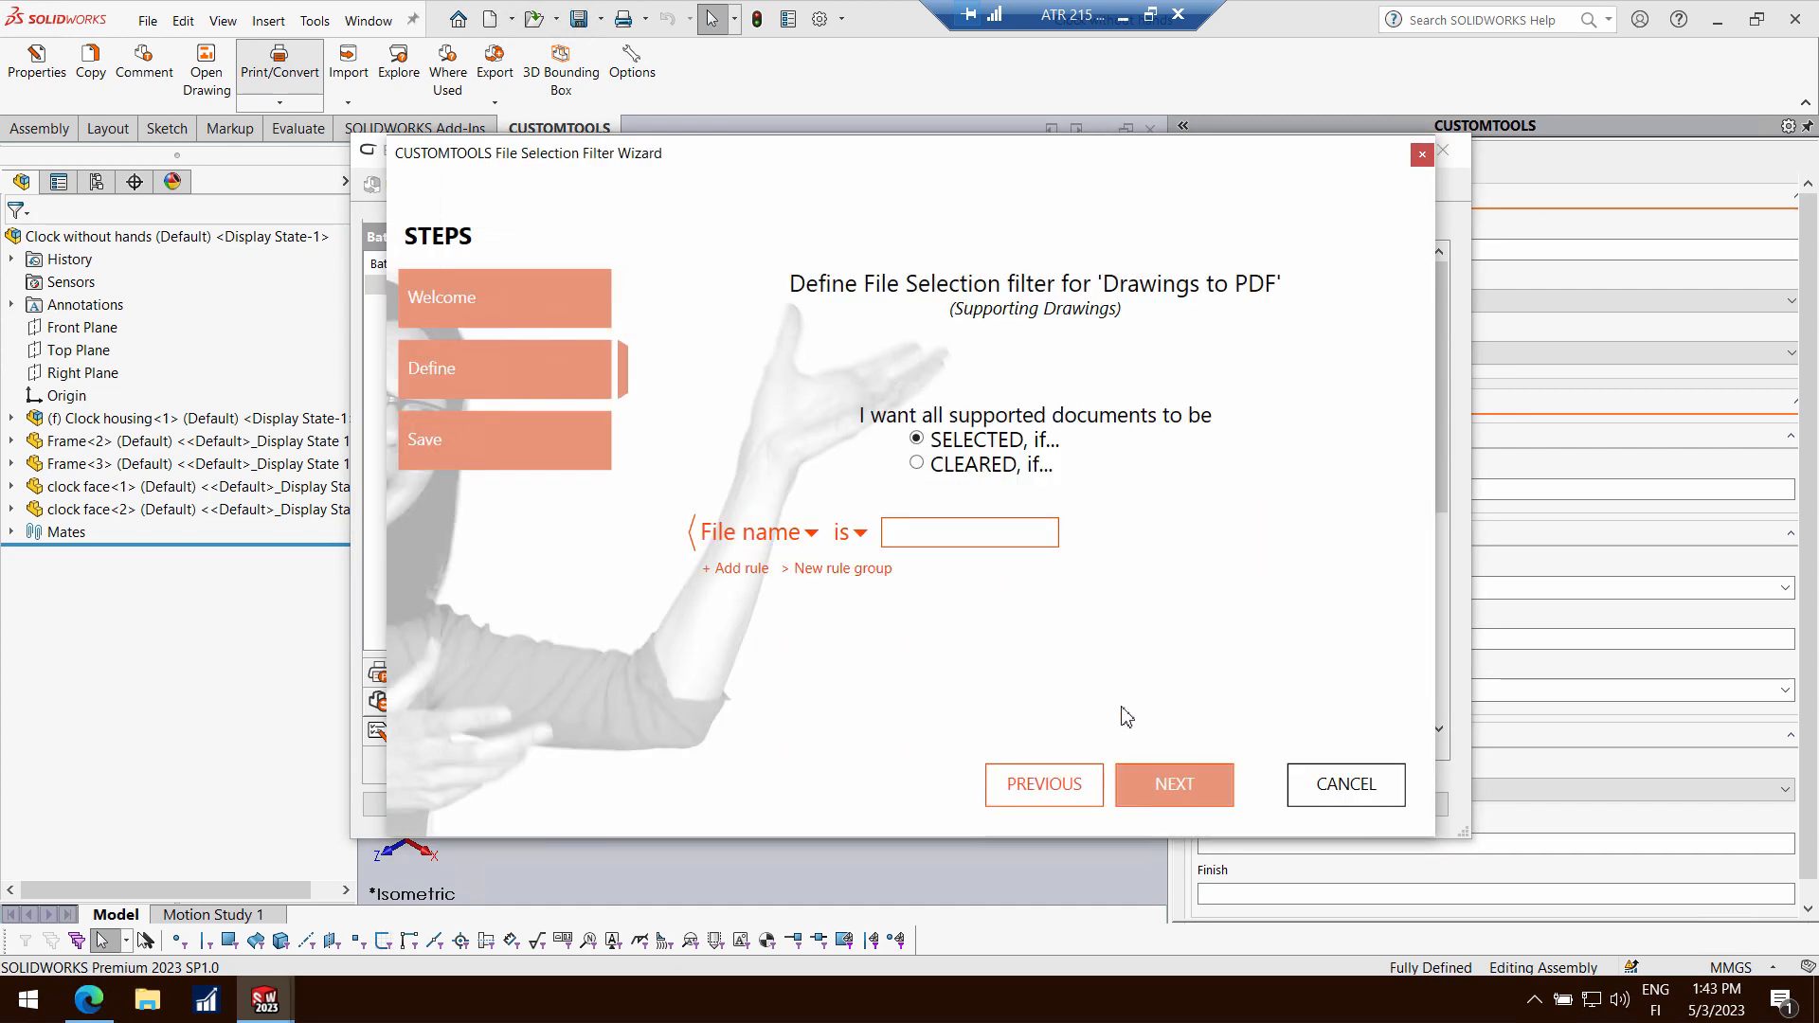
left_click(794, 533)
left_click(794, 640)
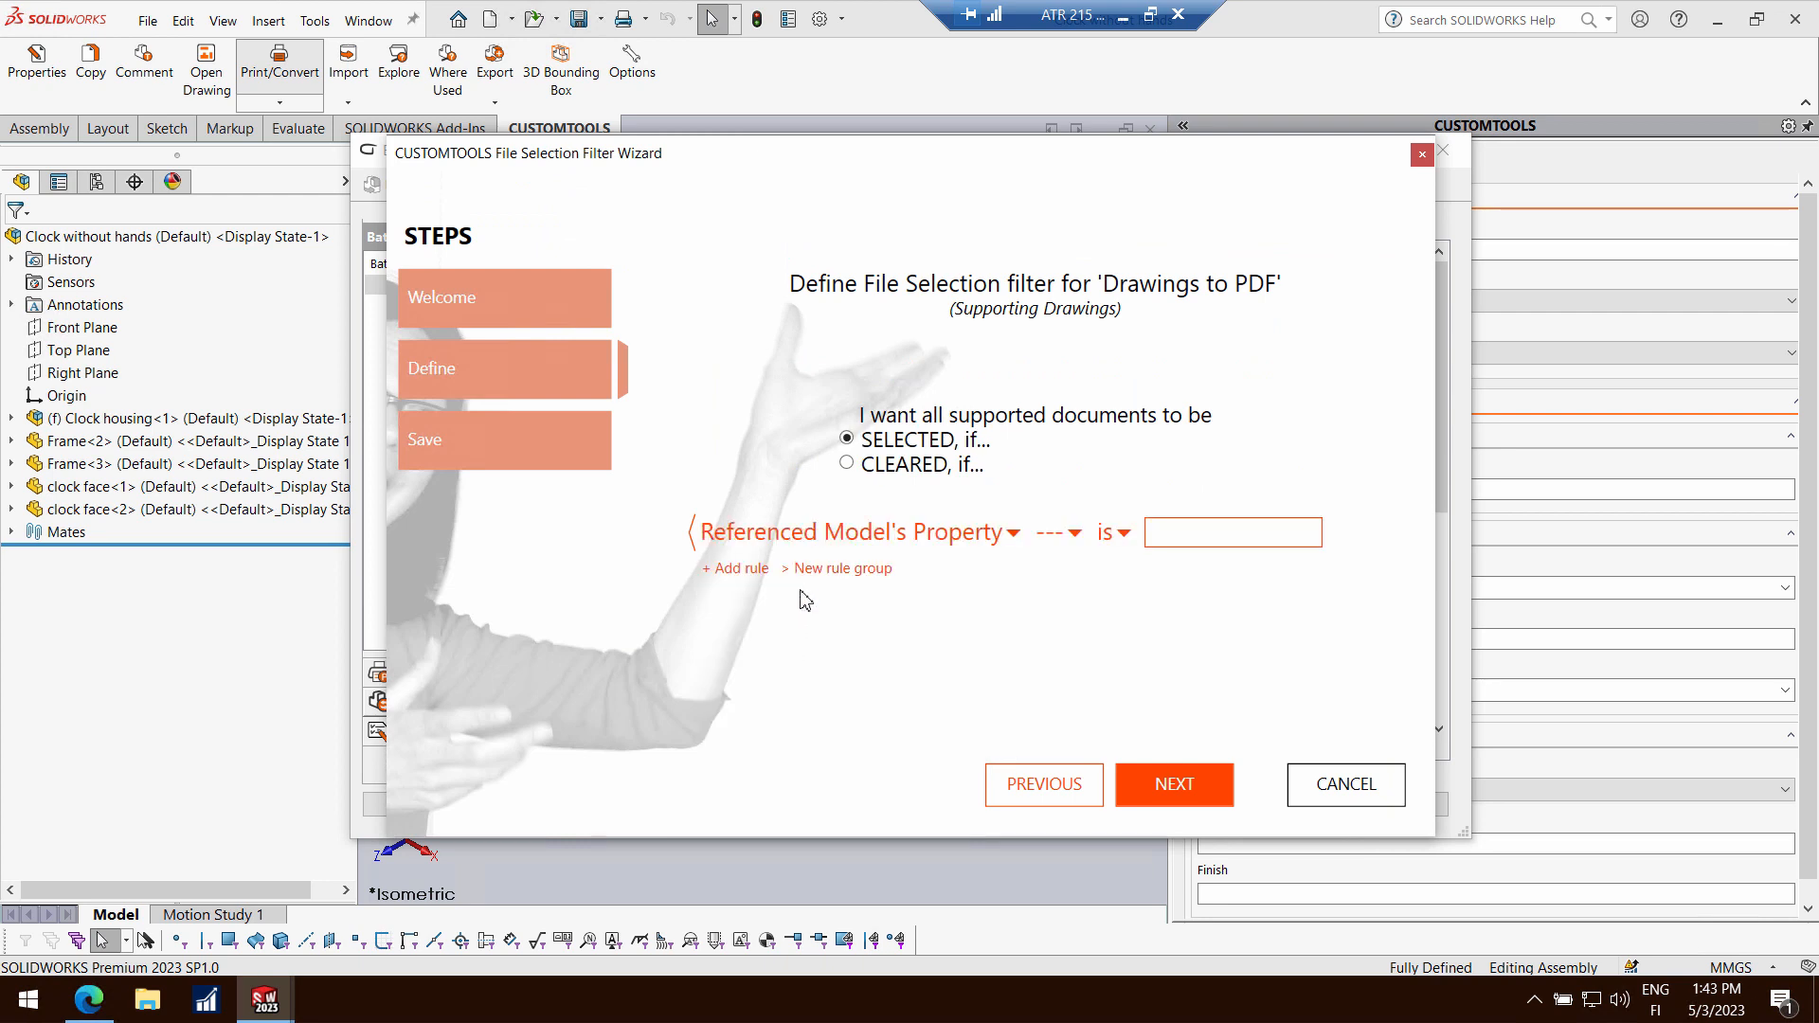
left_click(1057, 532)
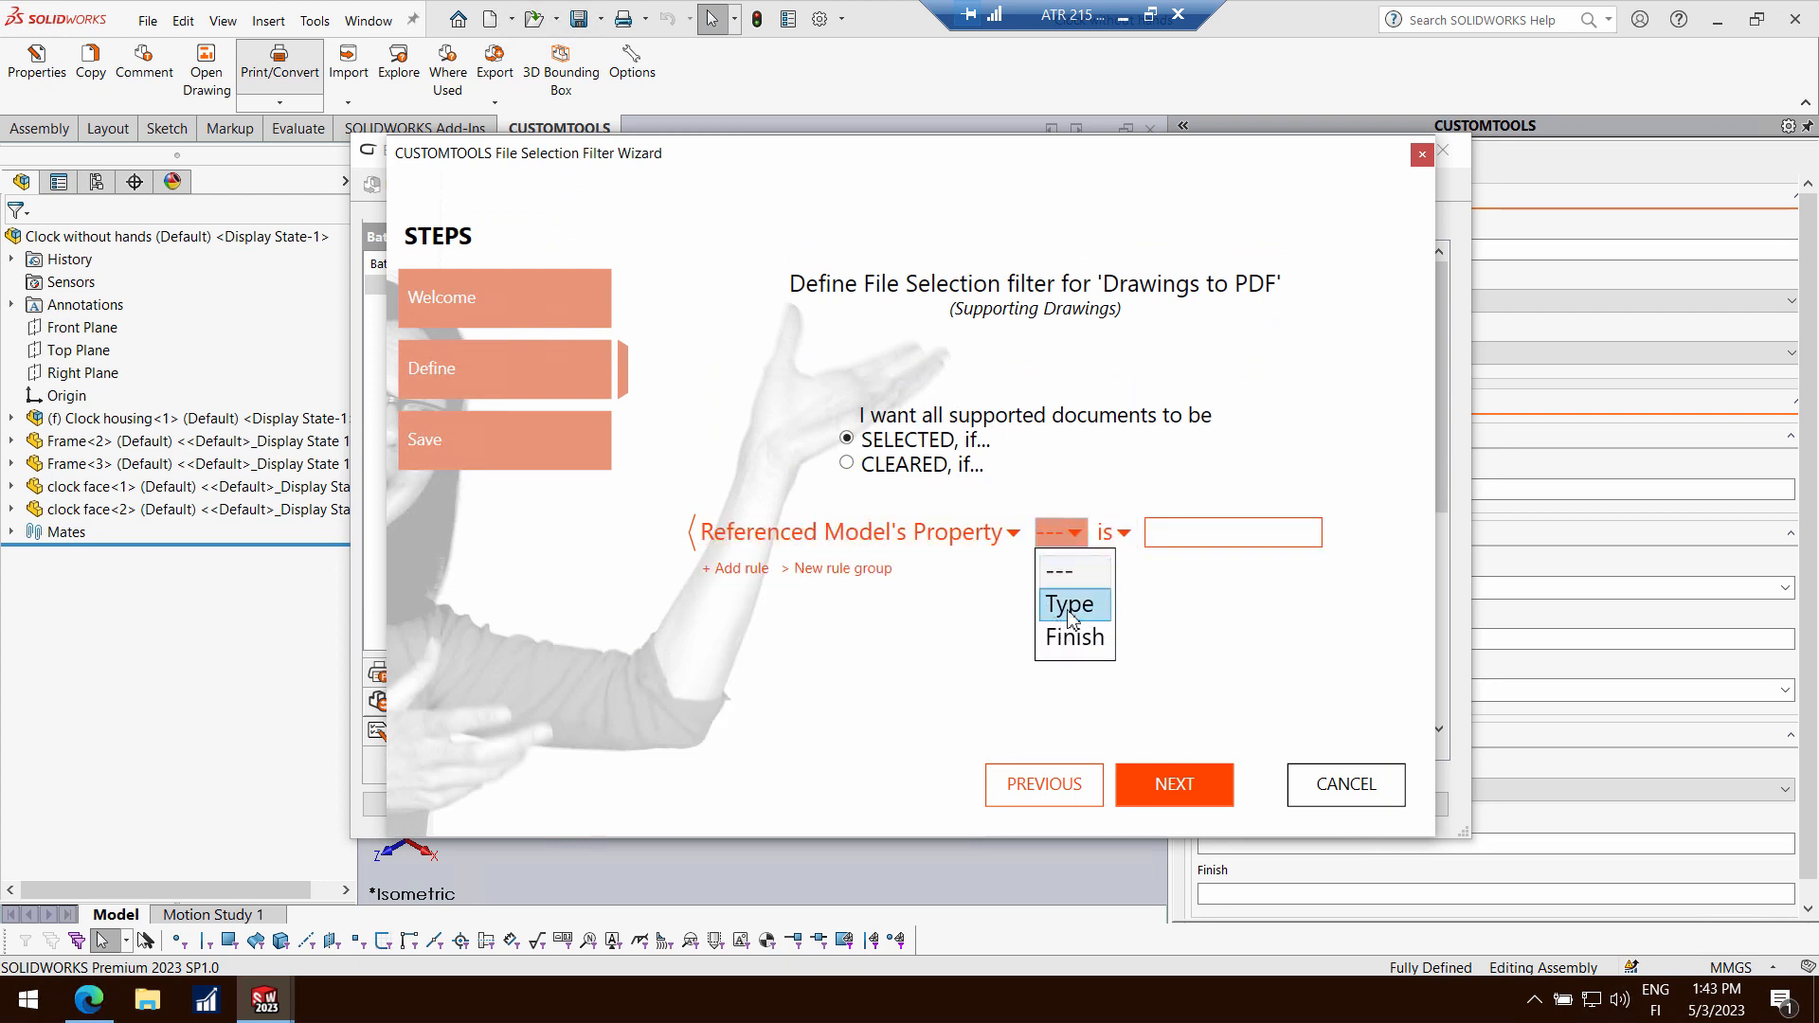
left_click(1067, 607)
left_click(1222, 536)
type("Assembly")
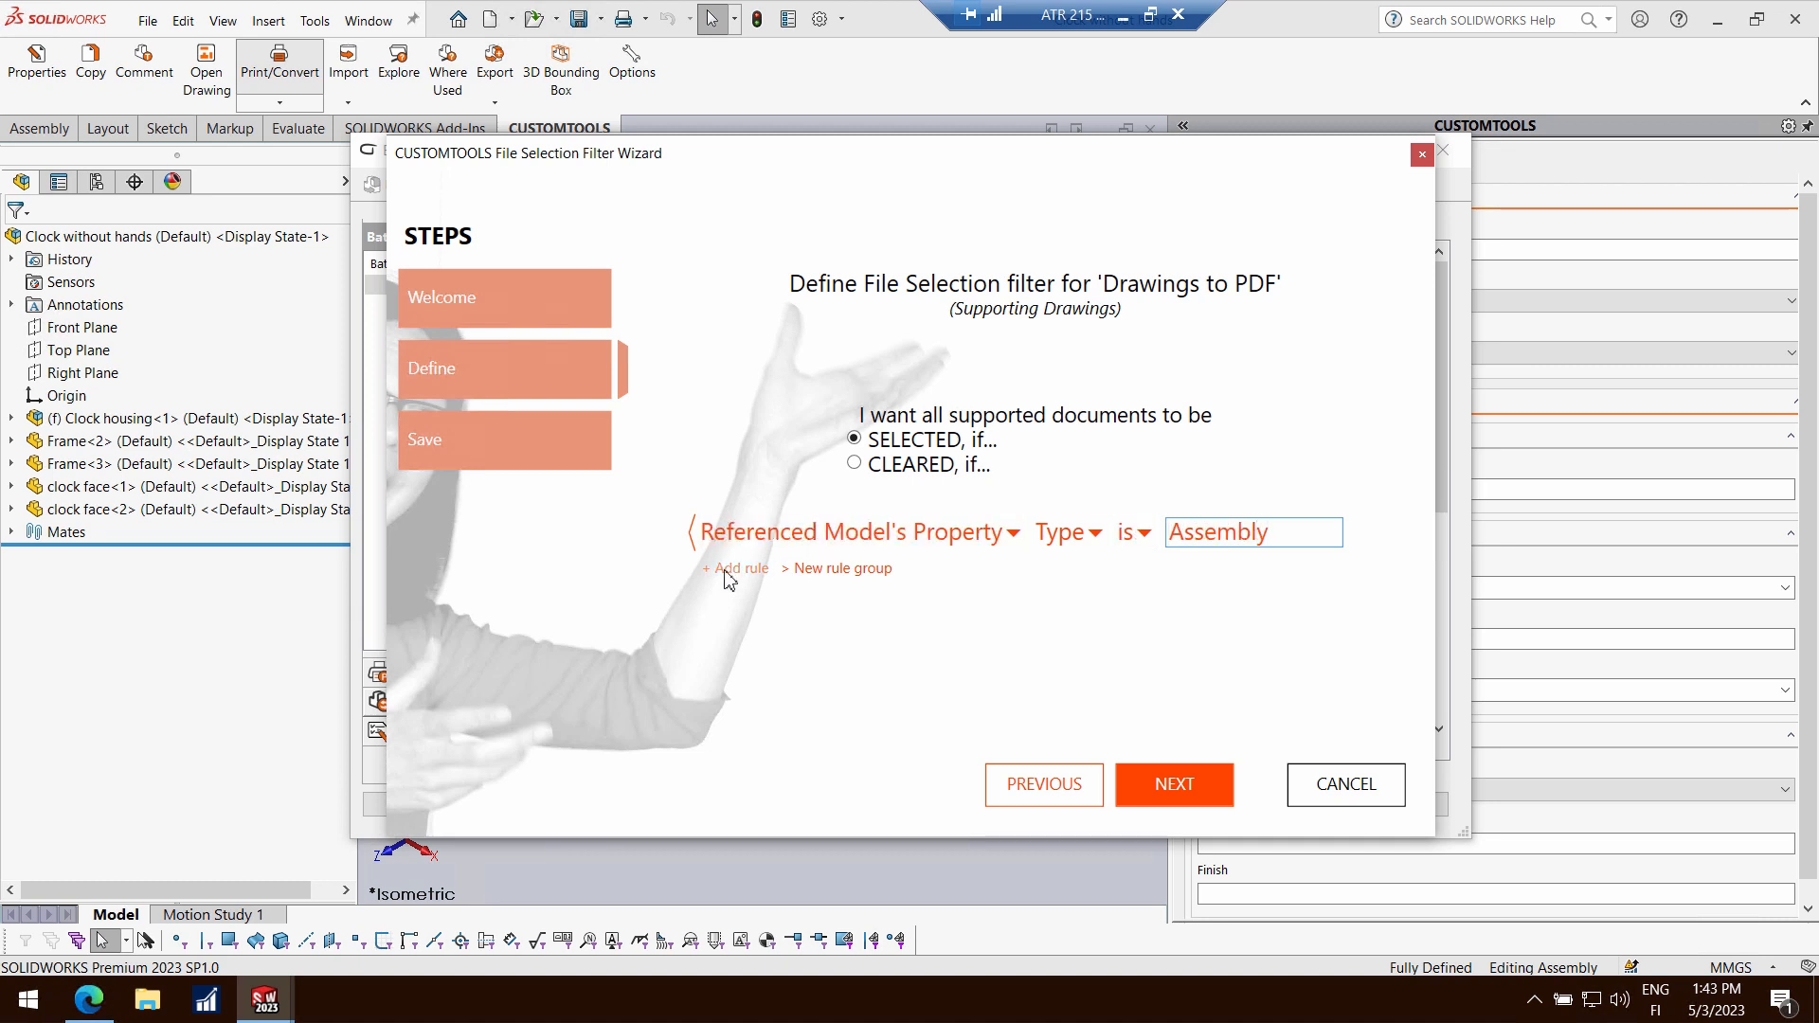
Save the filter and attach it to the Drawings to PDF rule
left_click(1173, 799)
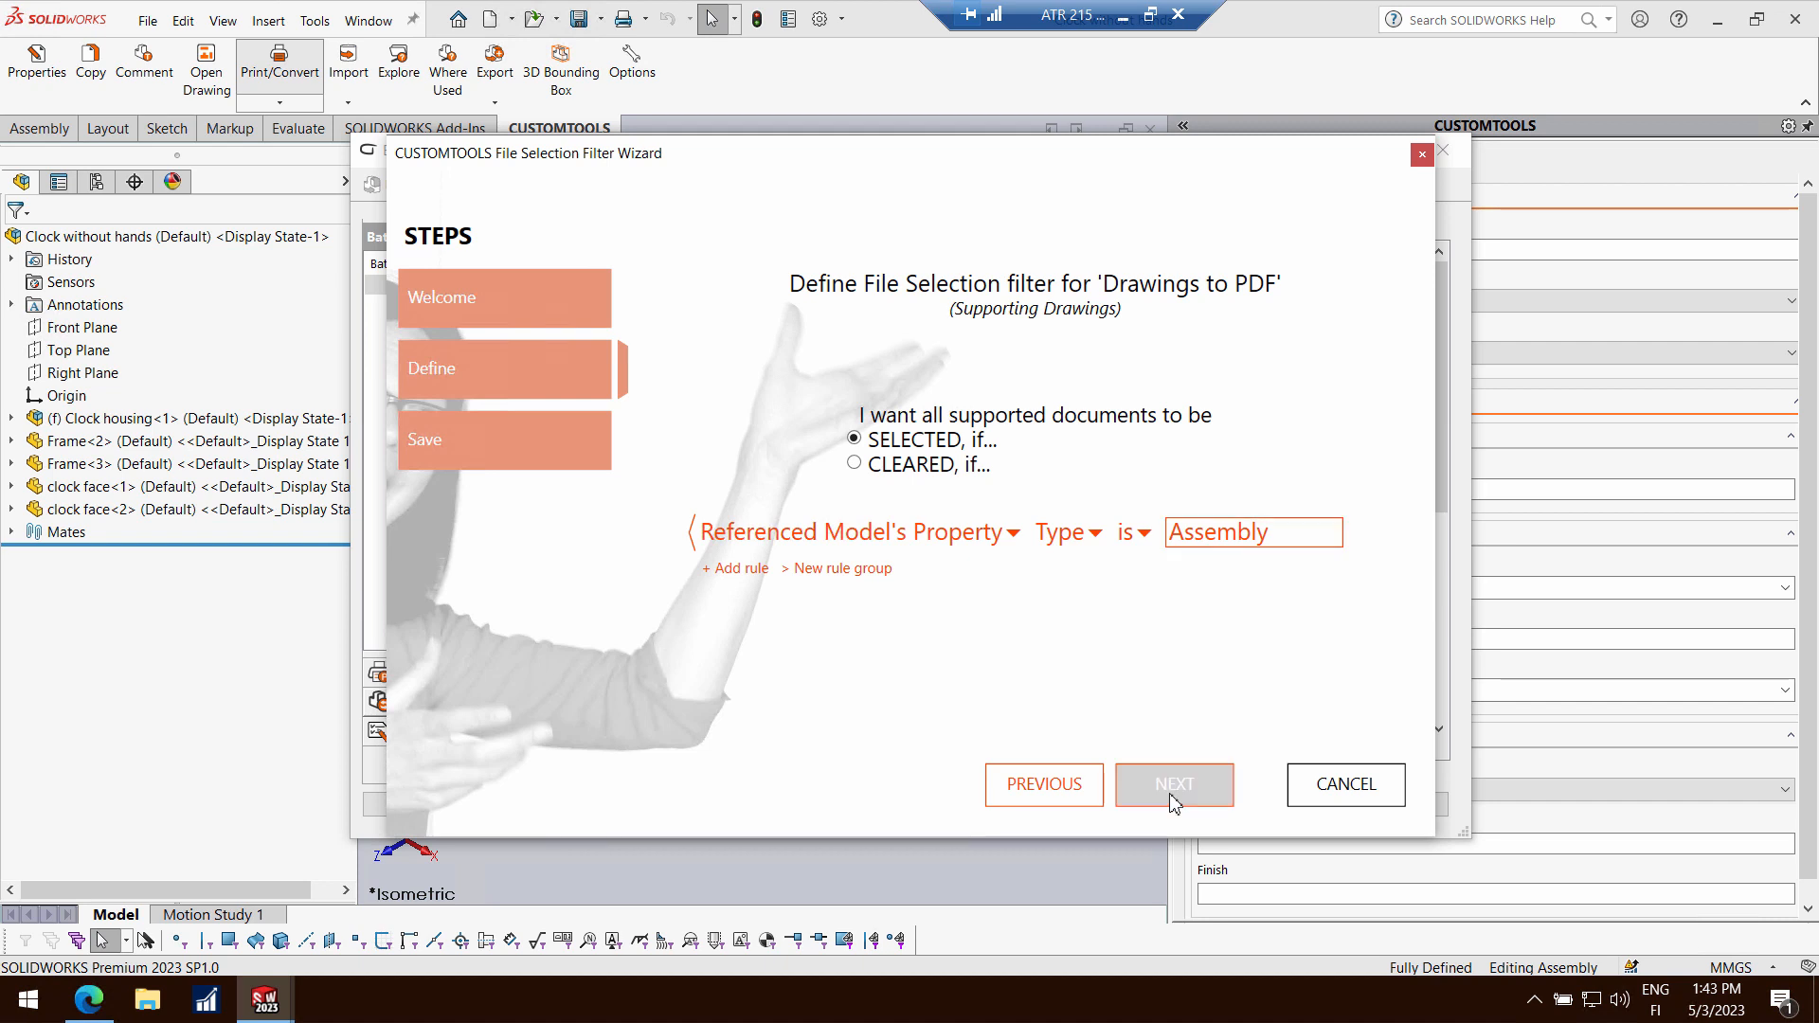
left_click(835, 551)
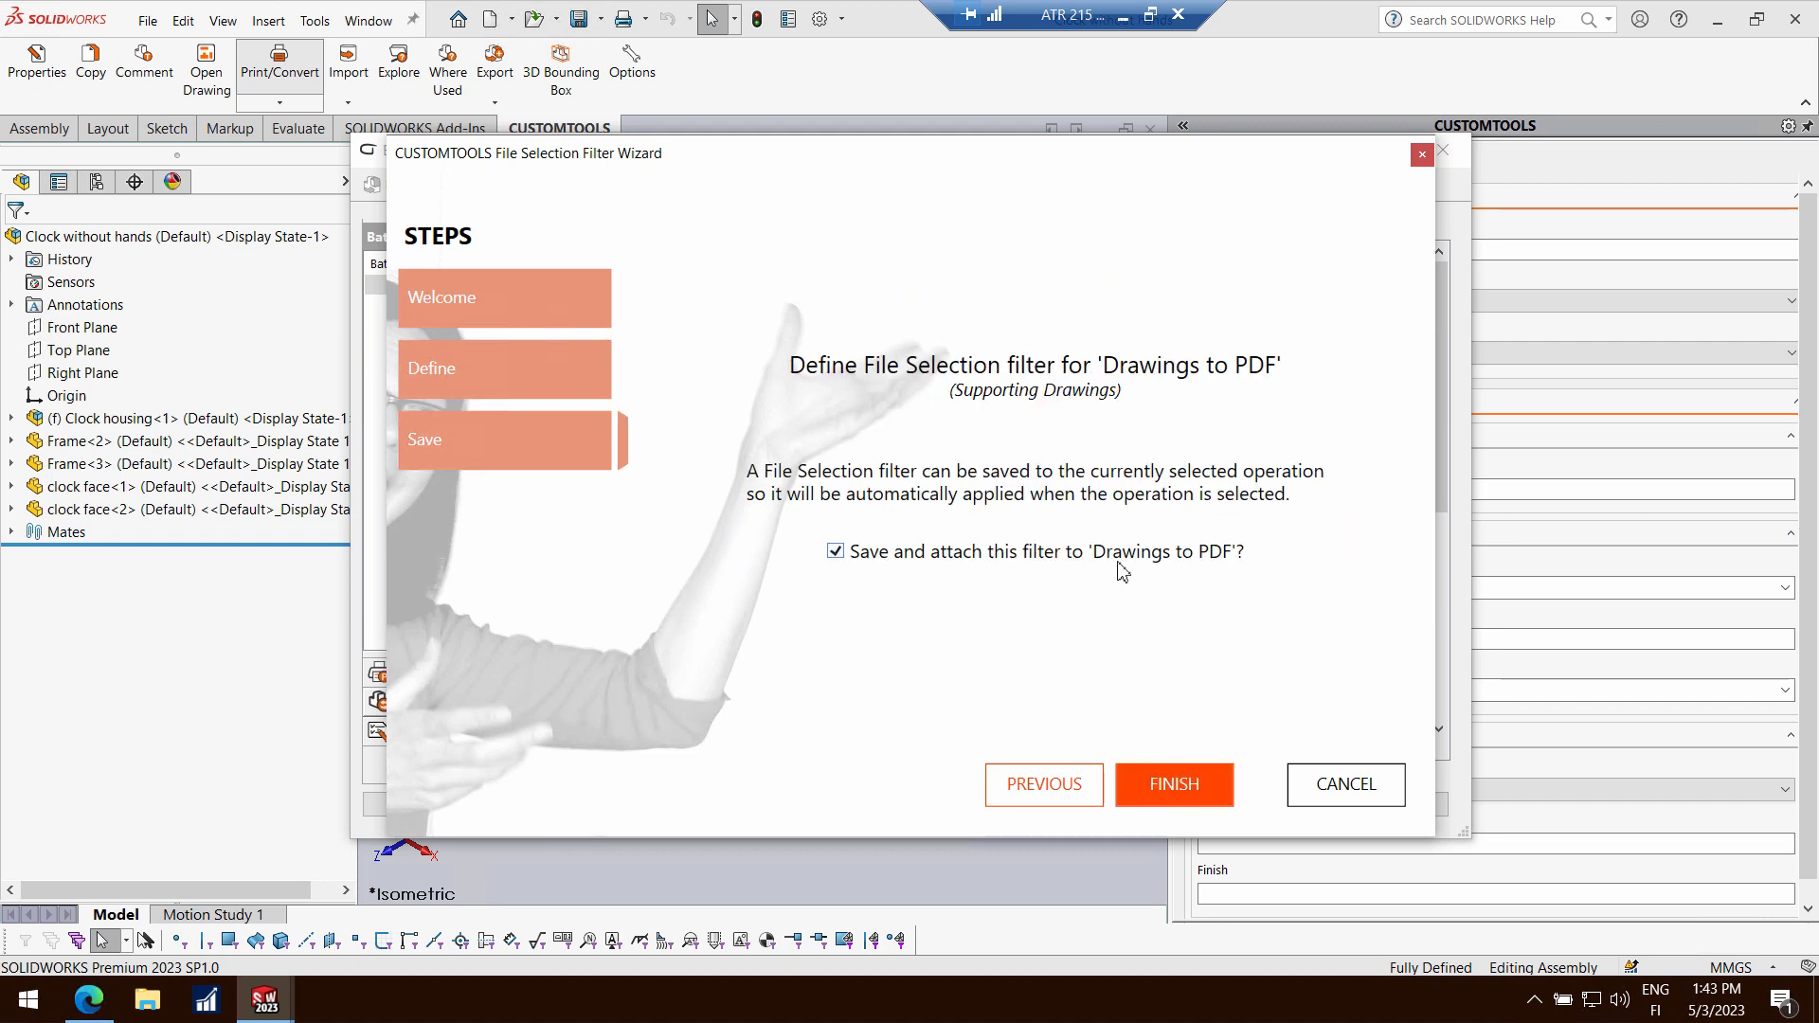
left_click(1174, 782)
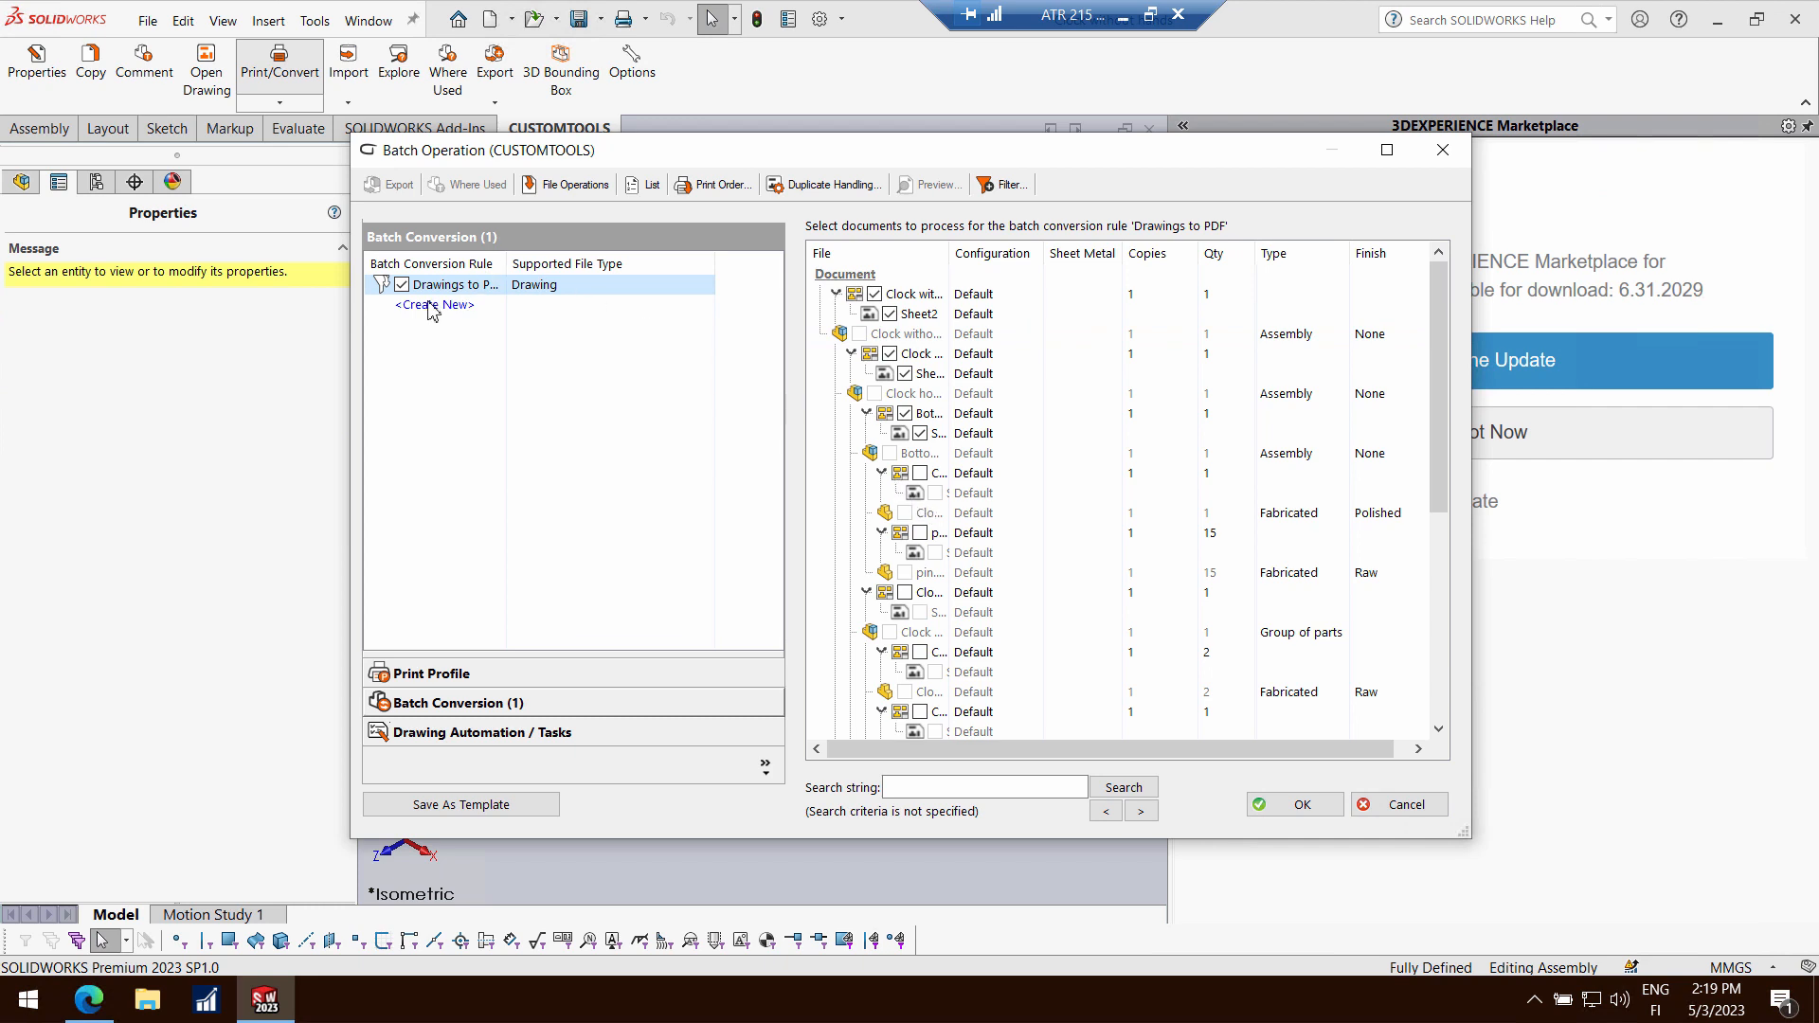
Start a new print profile, accepting the HP Color LaserJet MFP M377dw as default printer with A4 landscape paper
left_click(426, 674)
left_click(444, 285)
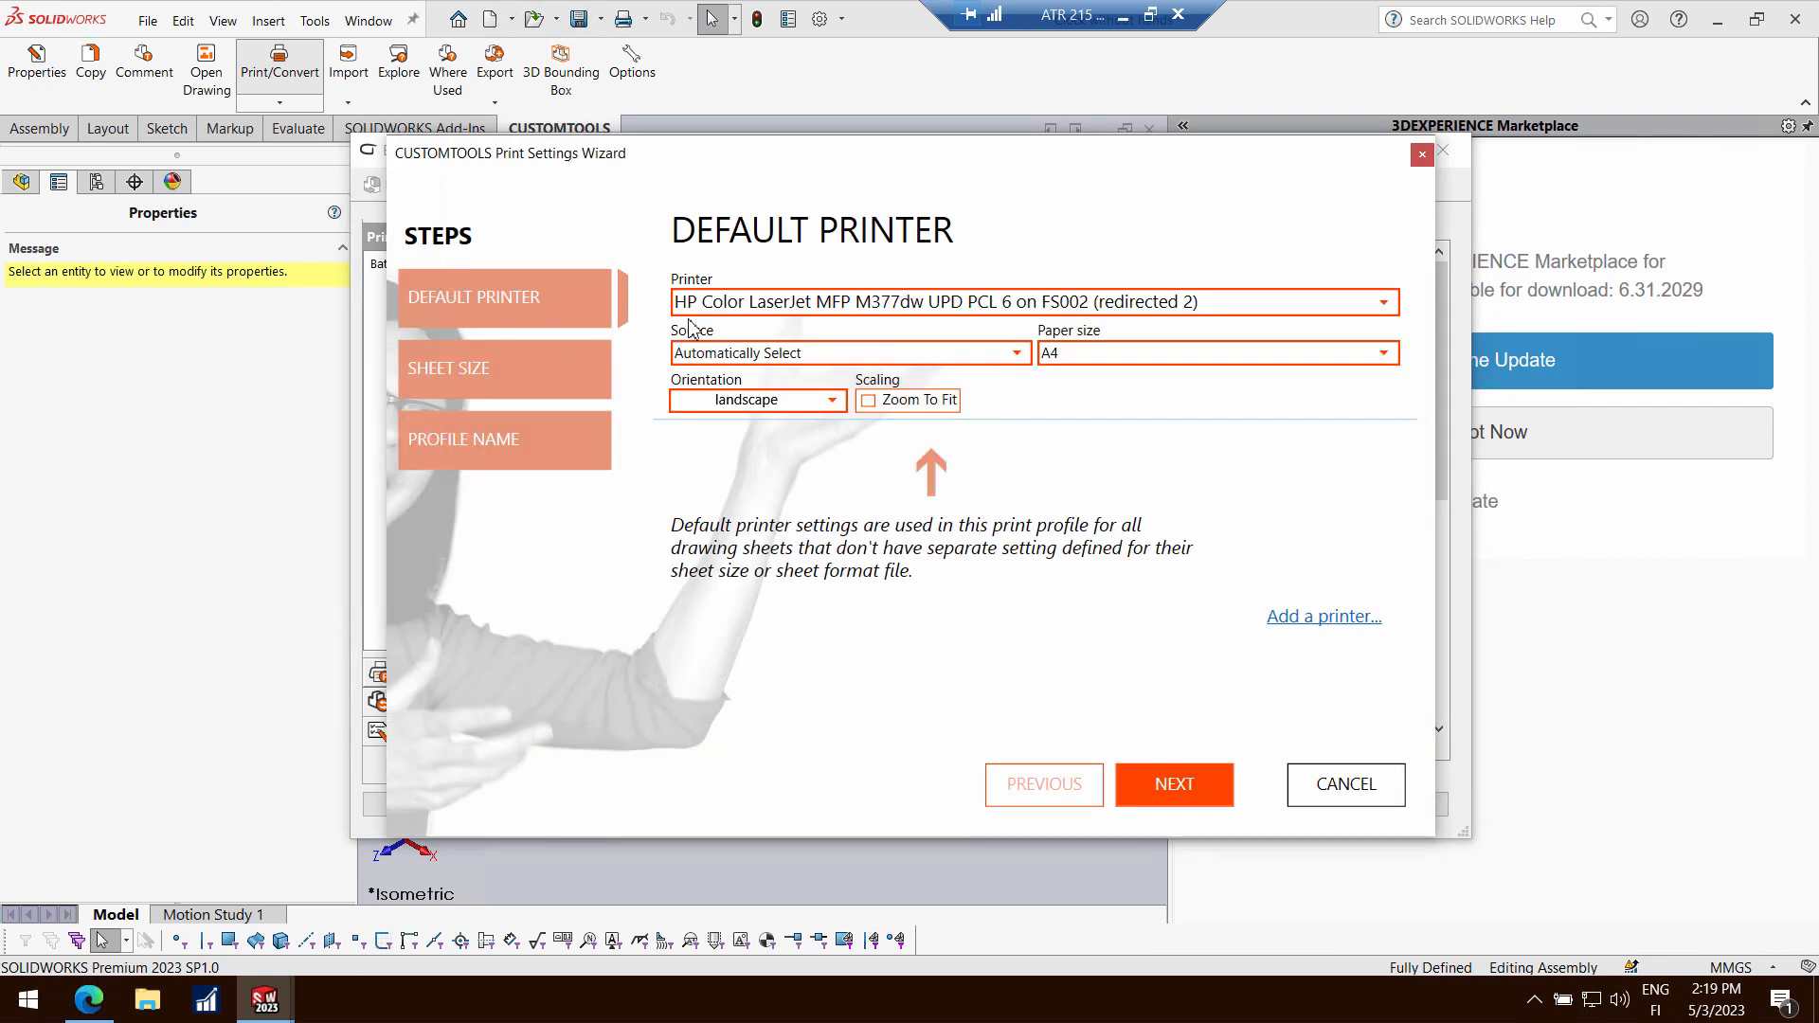
left_click(1377, 308)
left_click(1376, 313)
left_click(1175, 800)
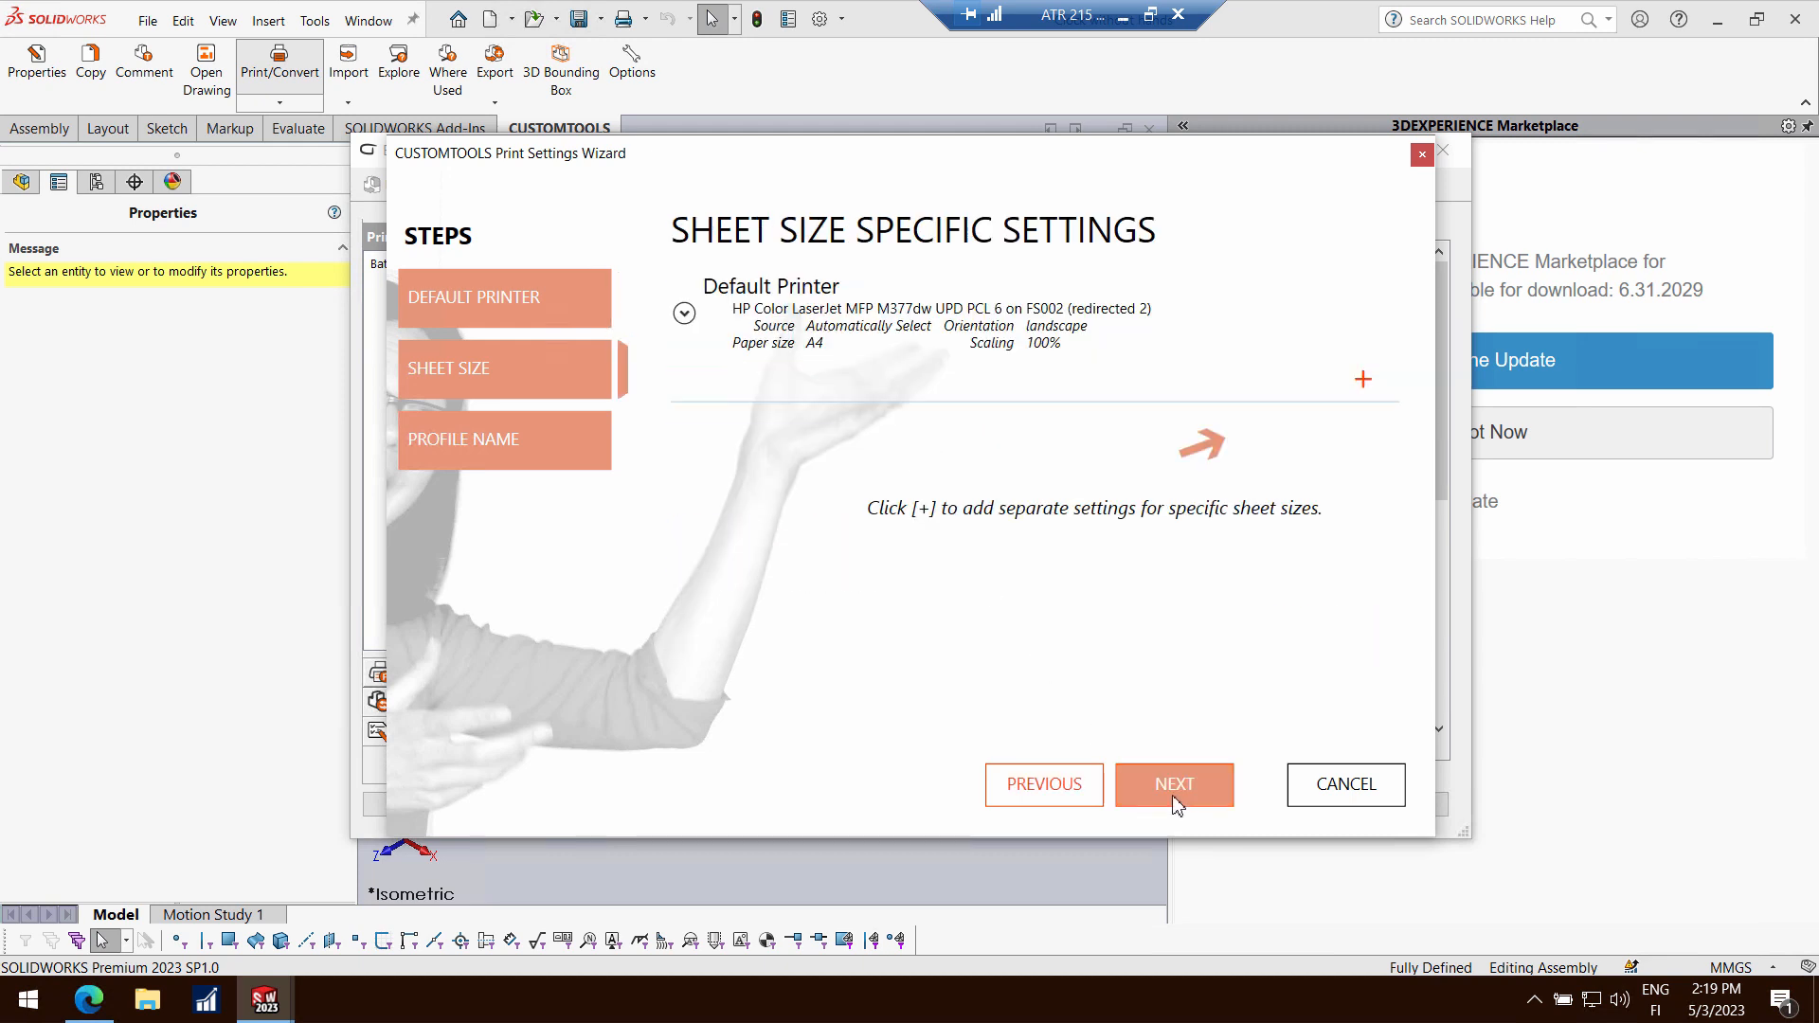
Add a sheet size rule for A4 landscape, keeping the default printer and the Automatically Select paper source
left_click(1363, 379)
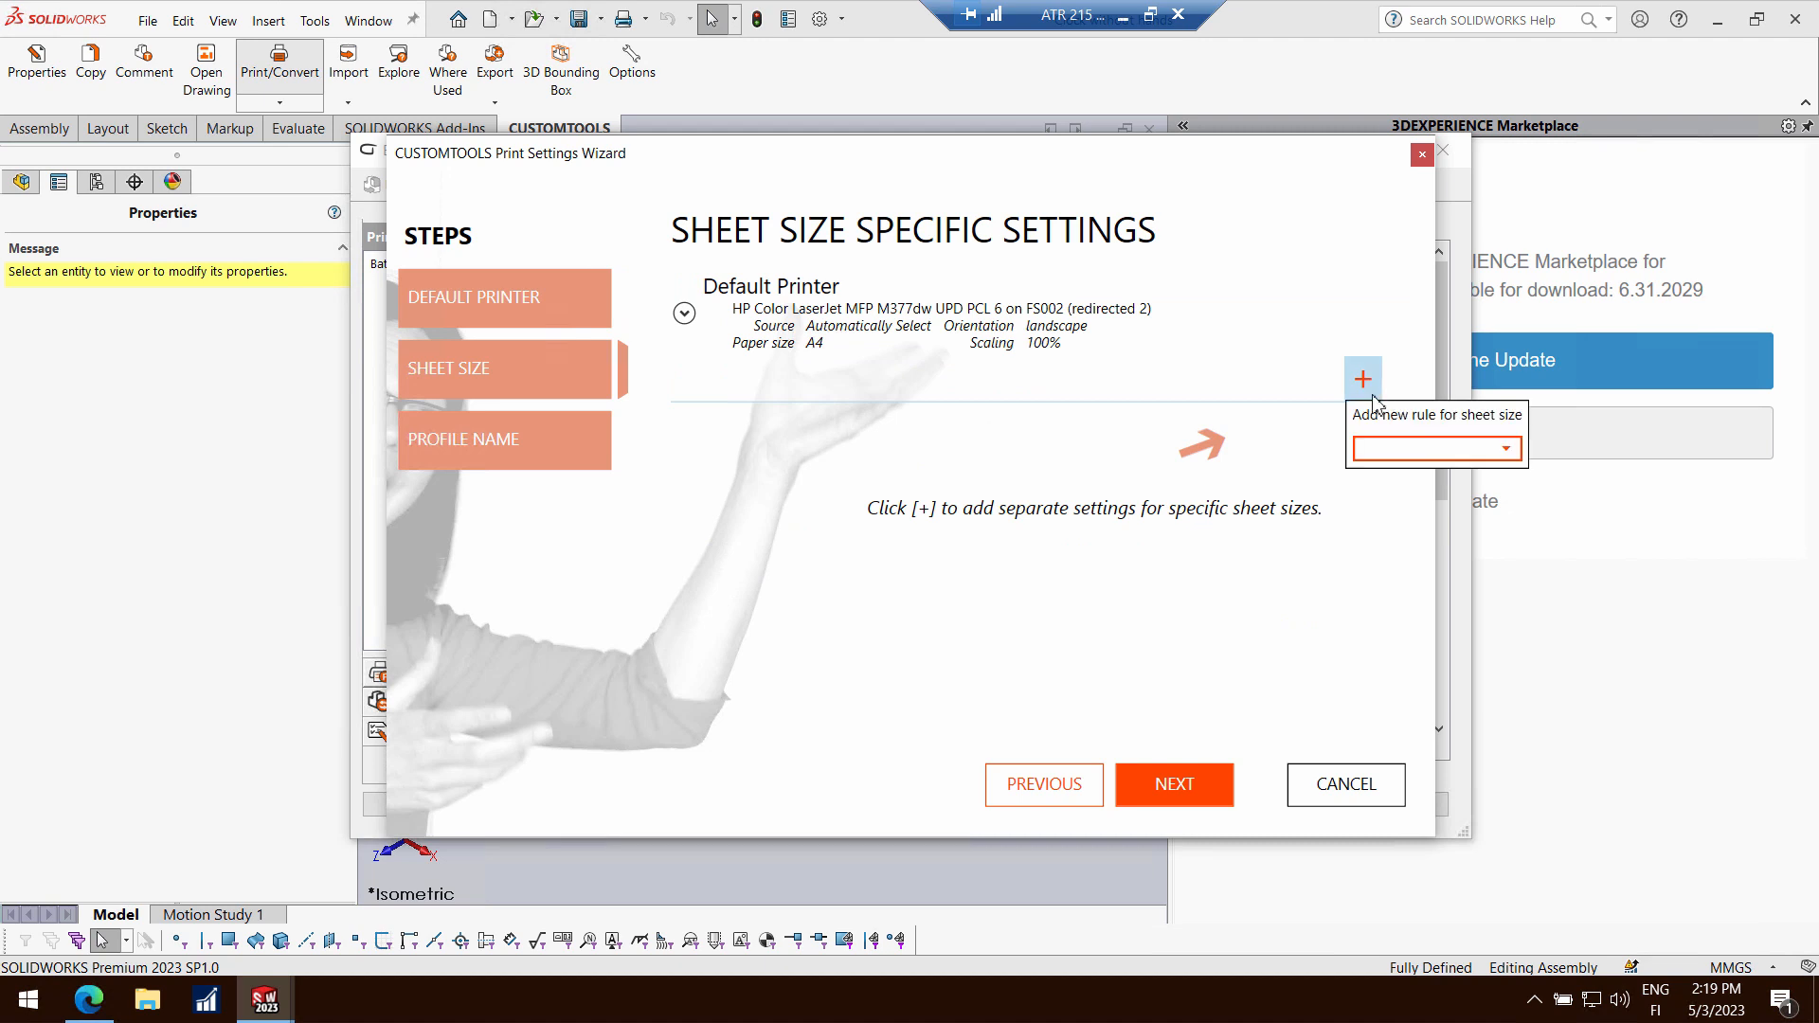
left_click(1424, 451)
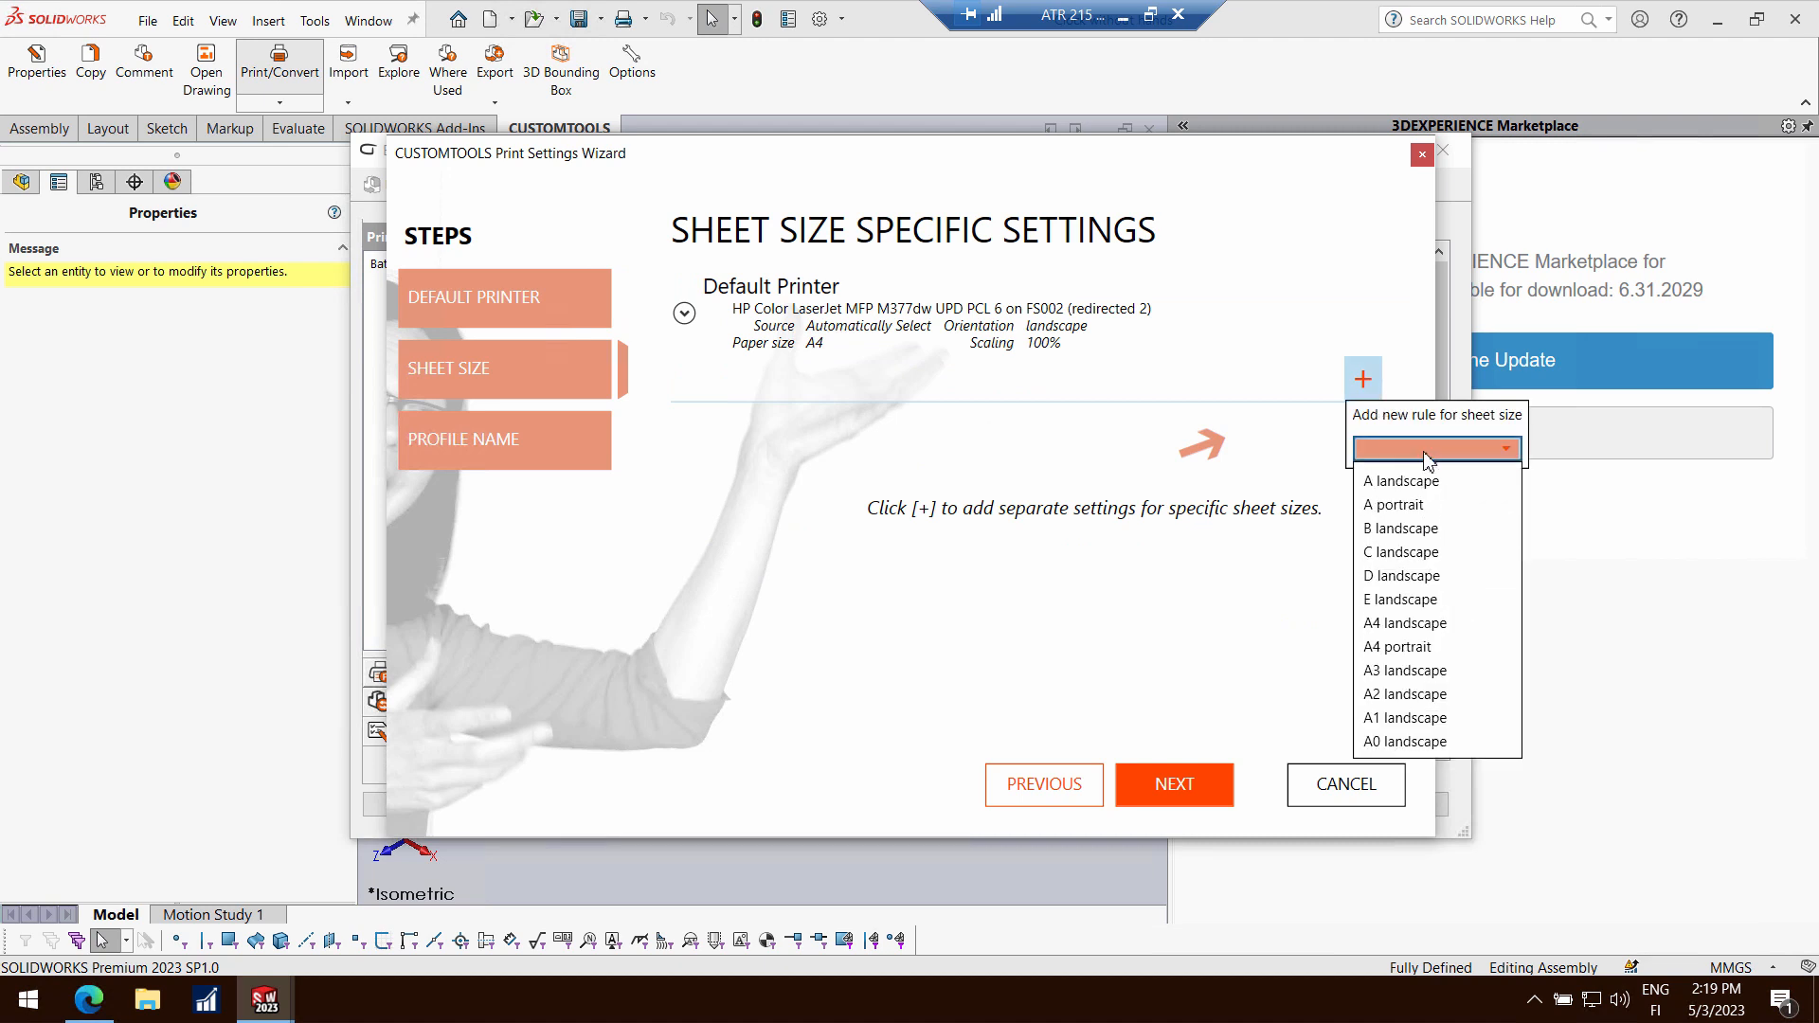
left_click(1408, 625)
left_click(925, 474)
left_click(925, 473)
left_click(862, 533)
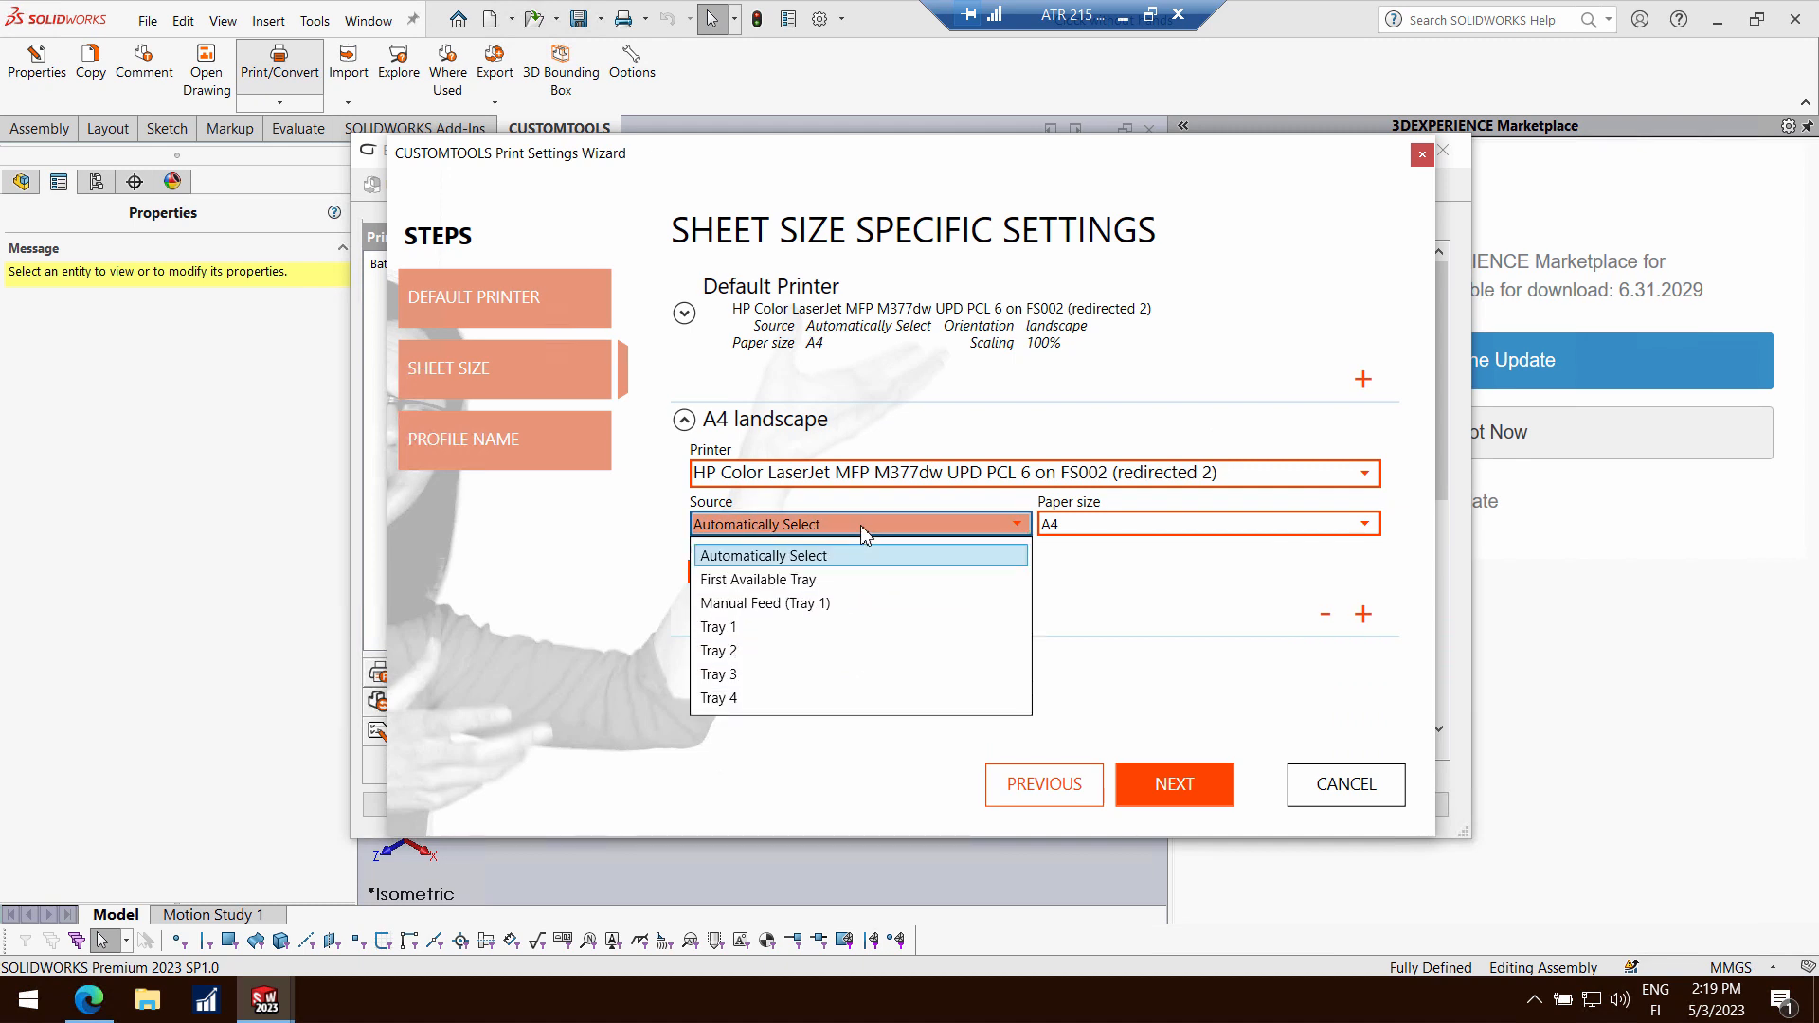
left_click(860, 525)
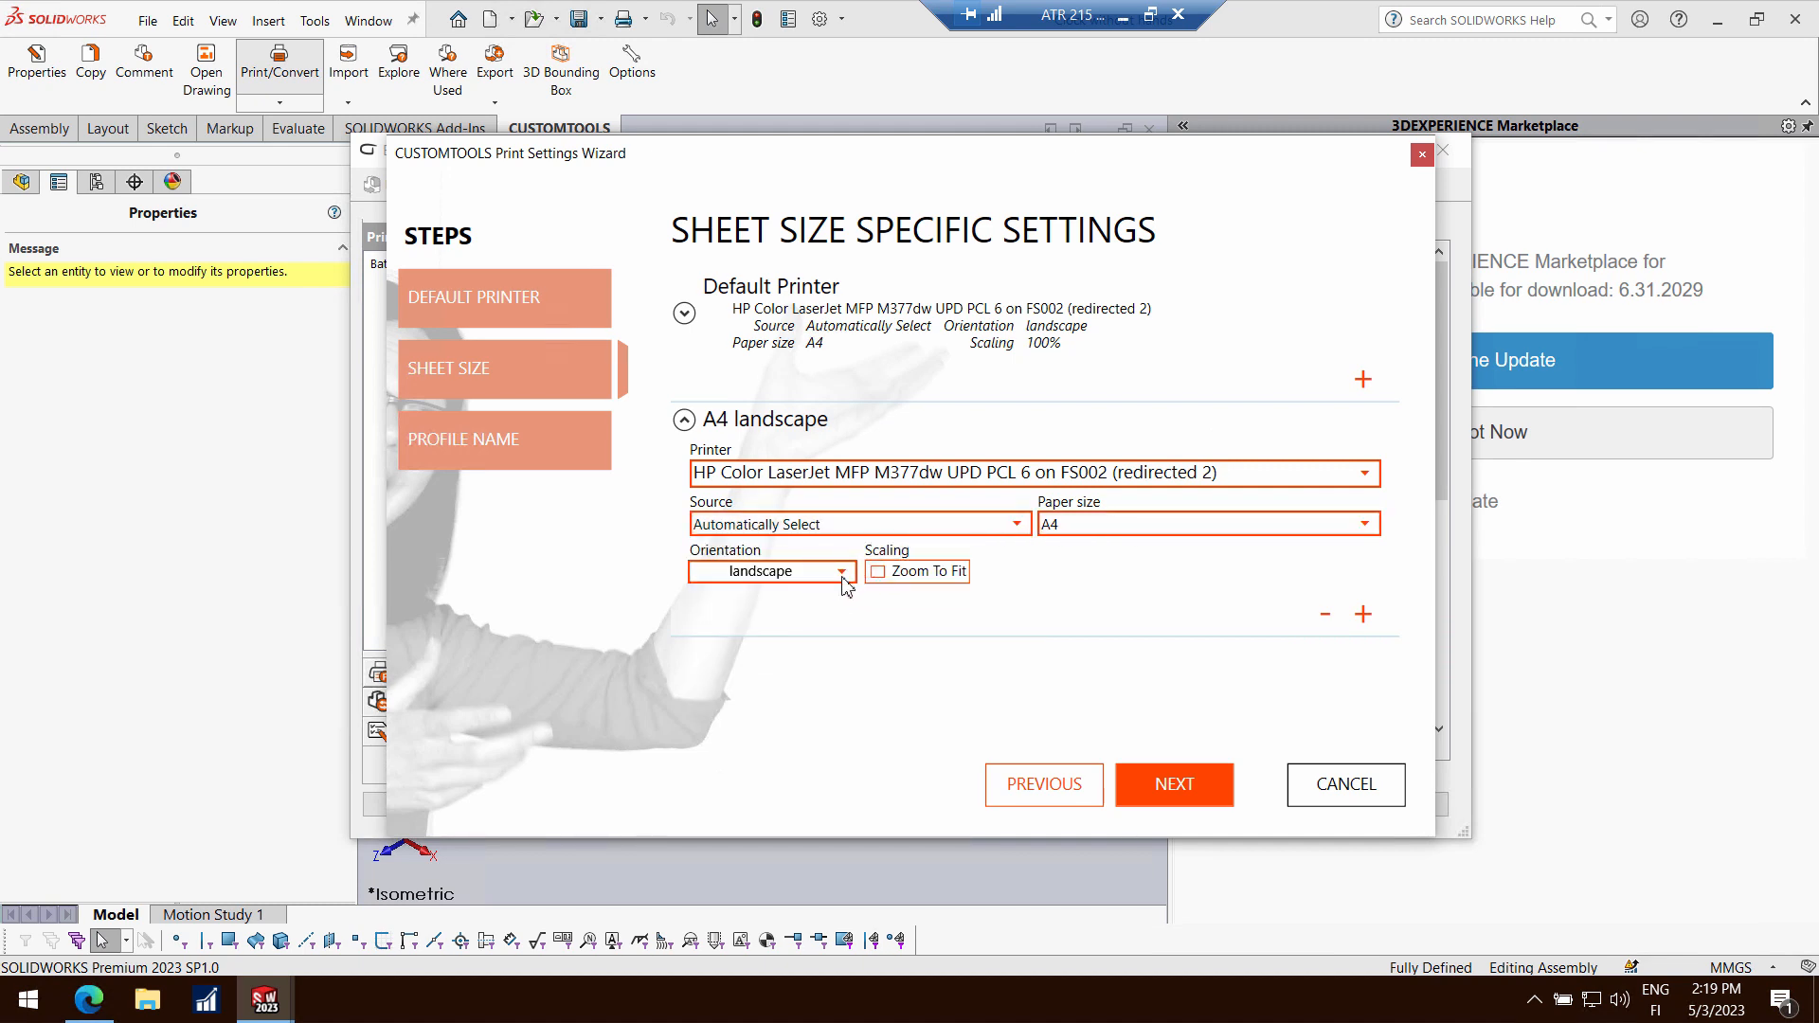
Add a sheet size rule for A3 landscape with the paper size kept at A4
left_click(1362, 614)
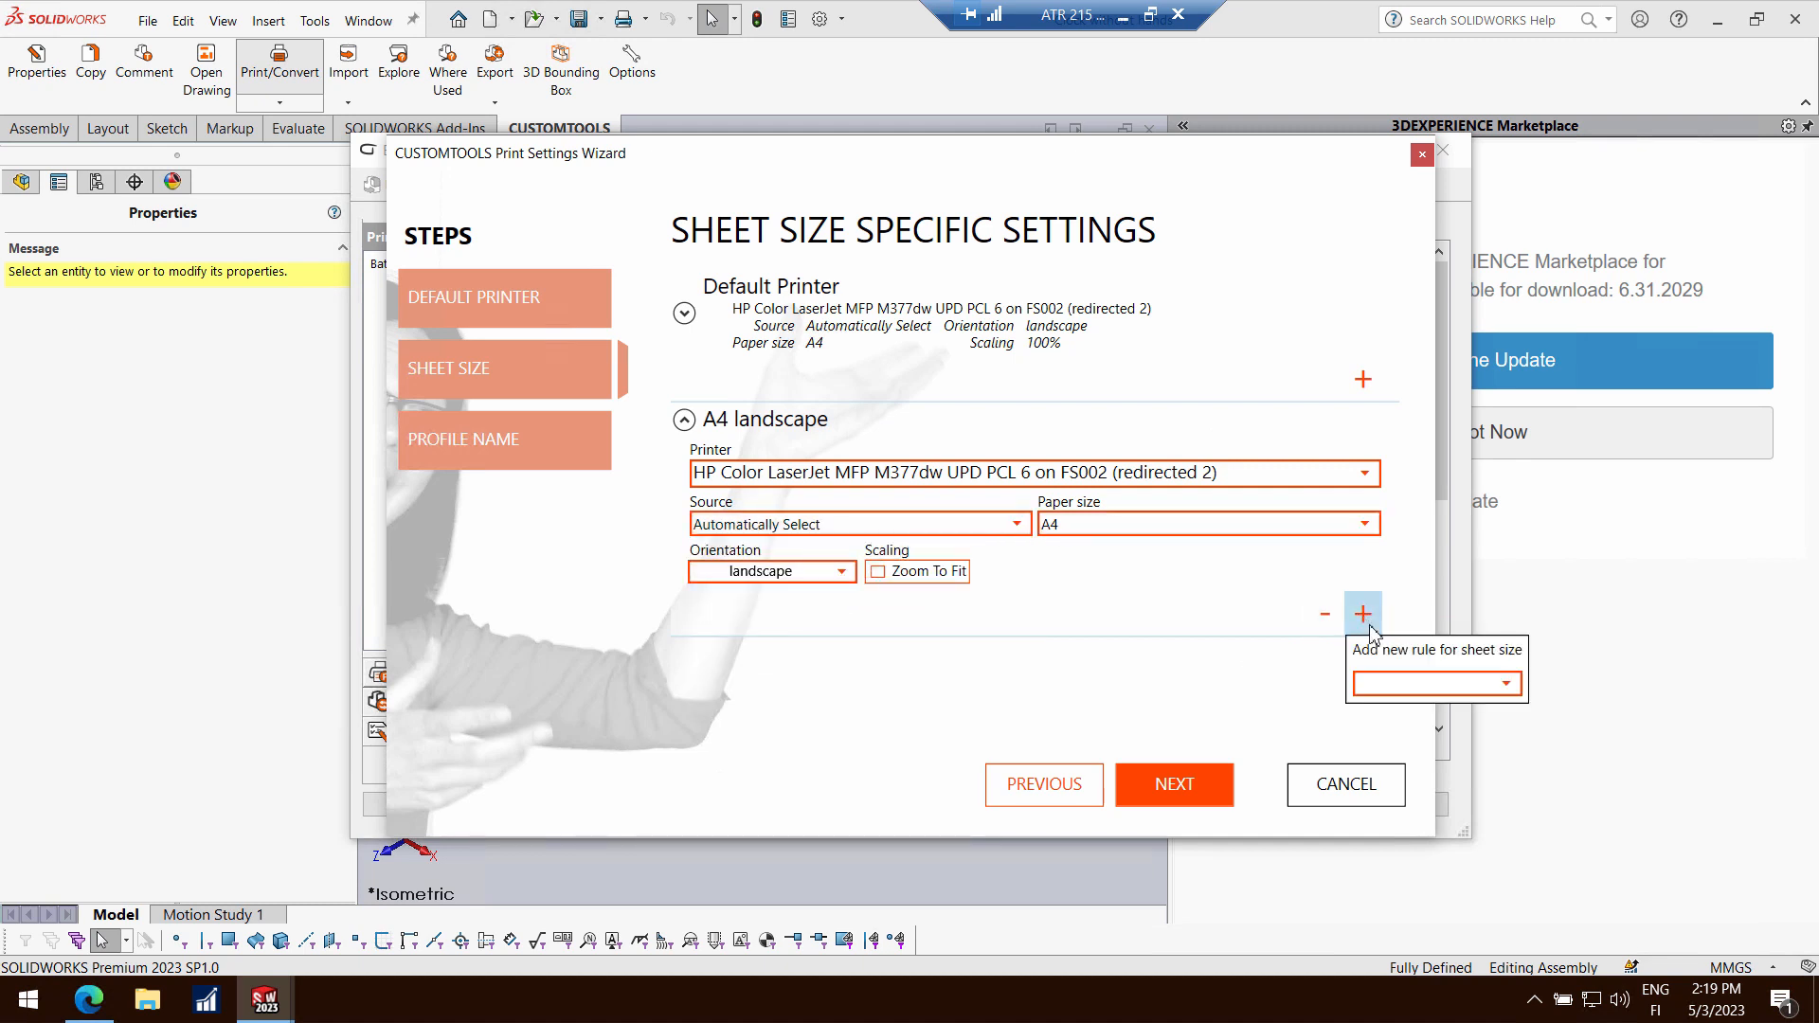
left_click(1430, 683)
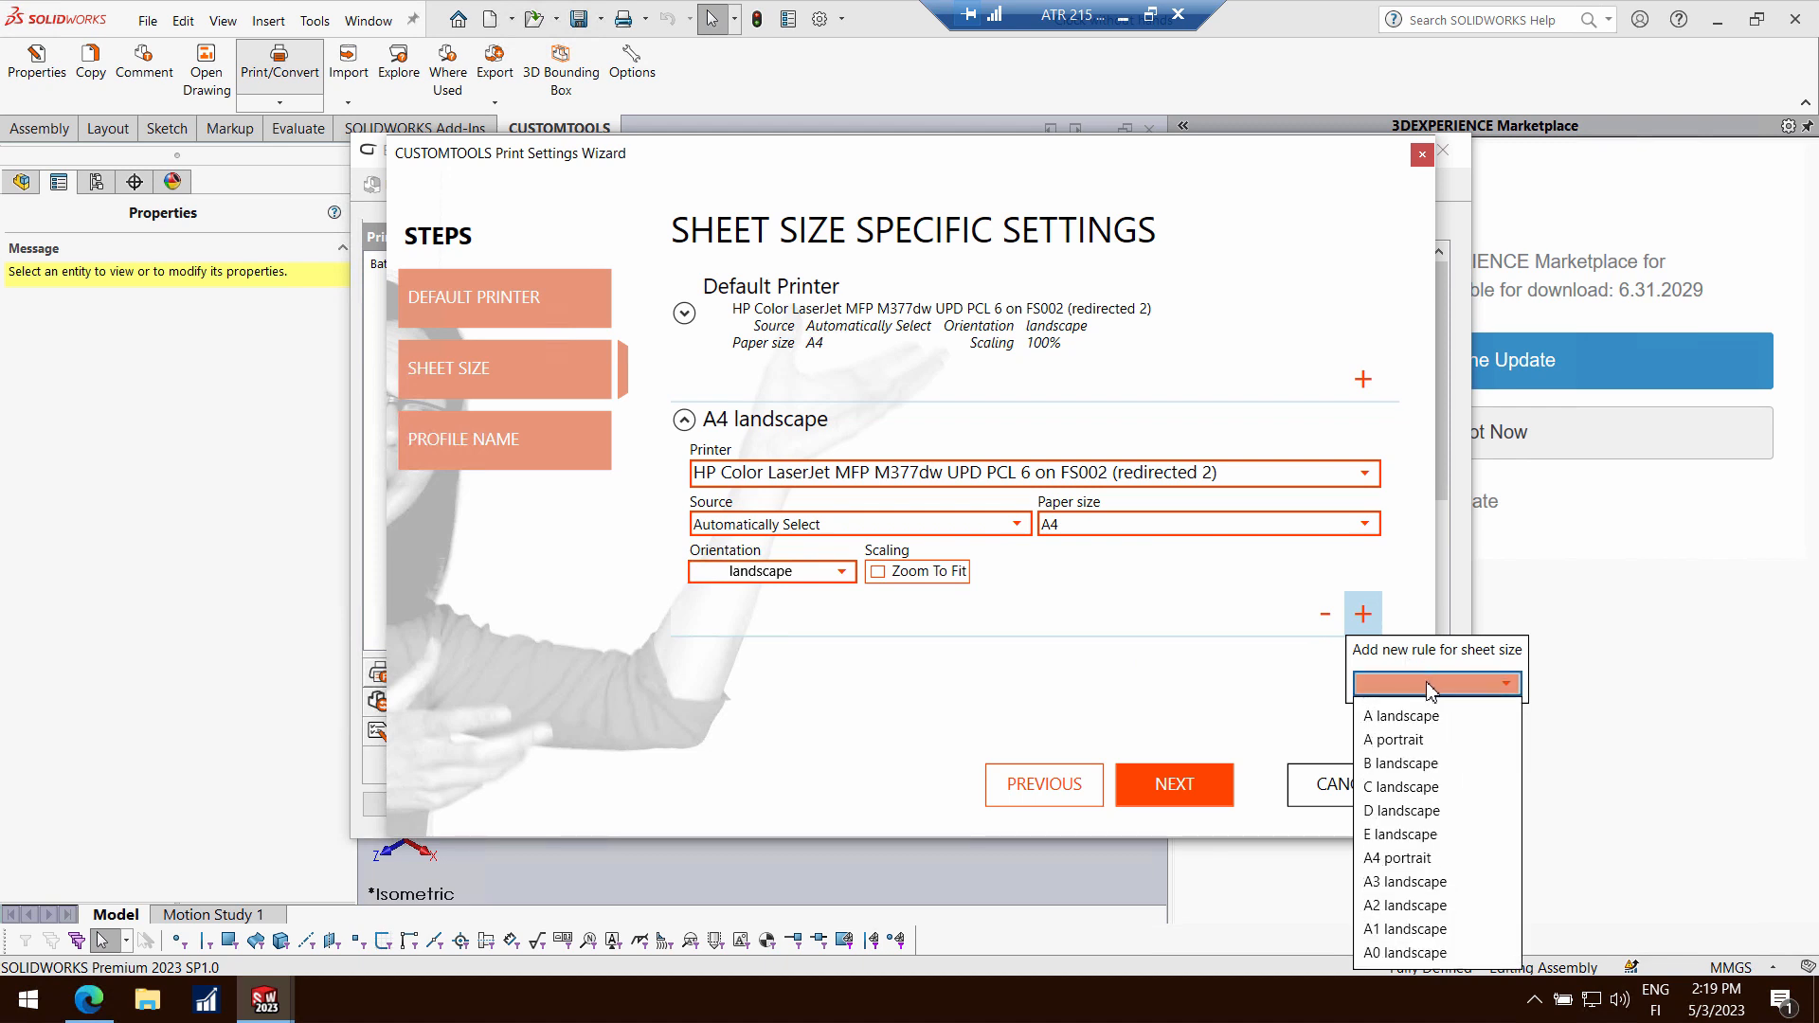
left_click(1405, 881)
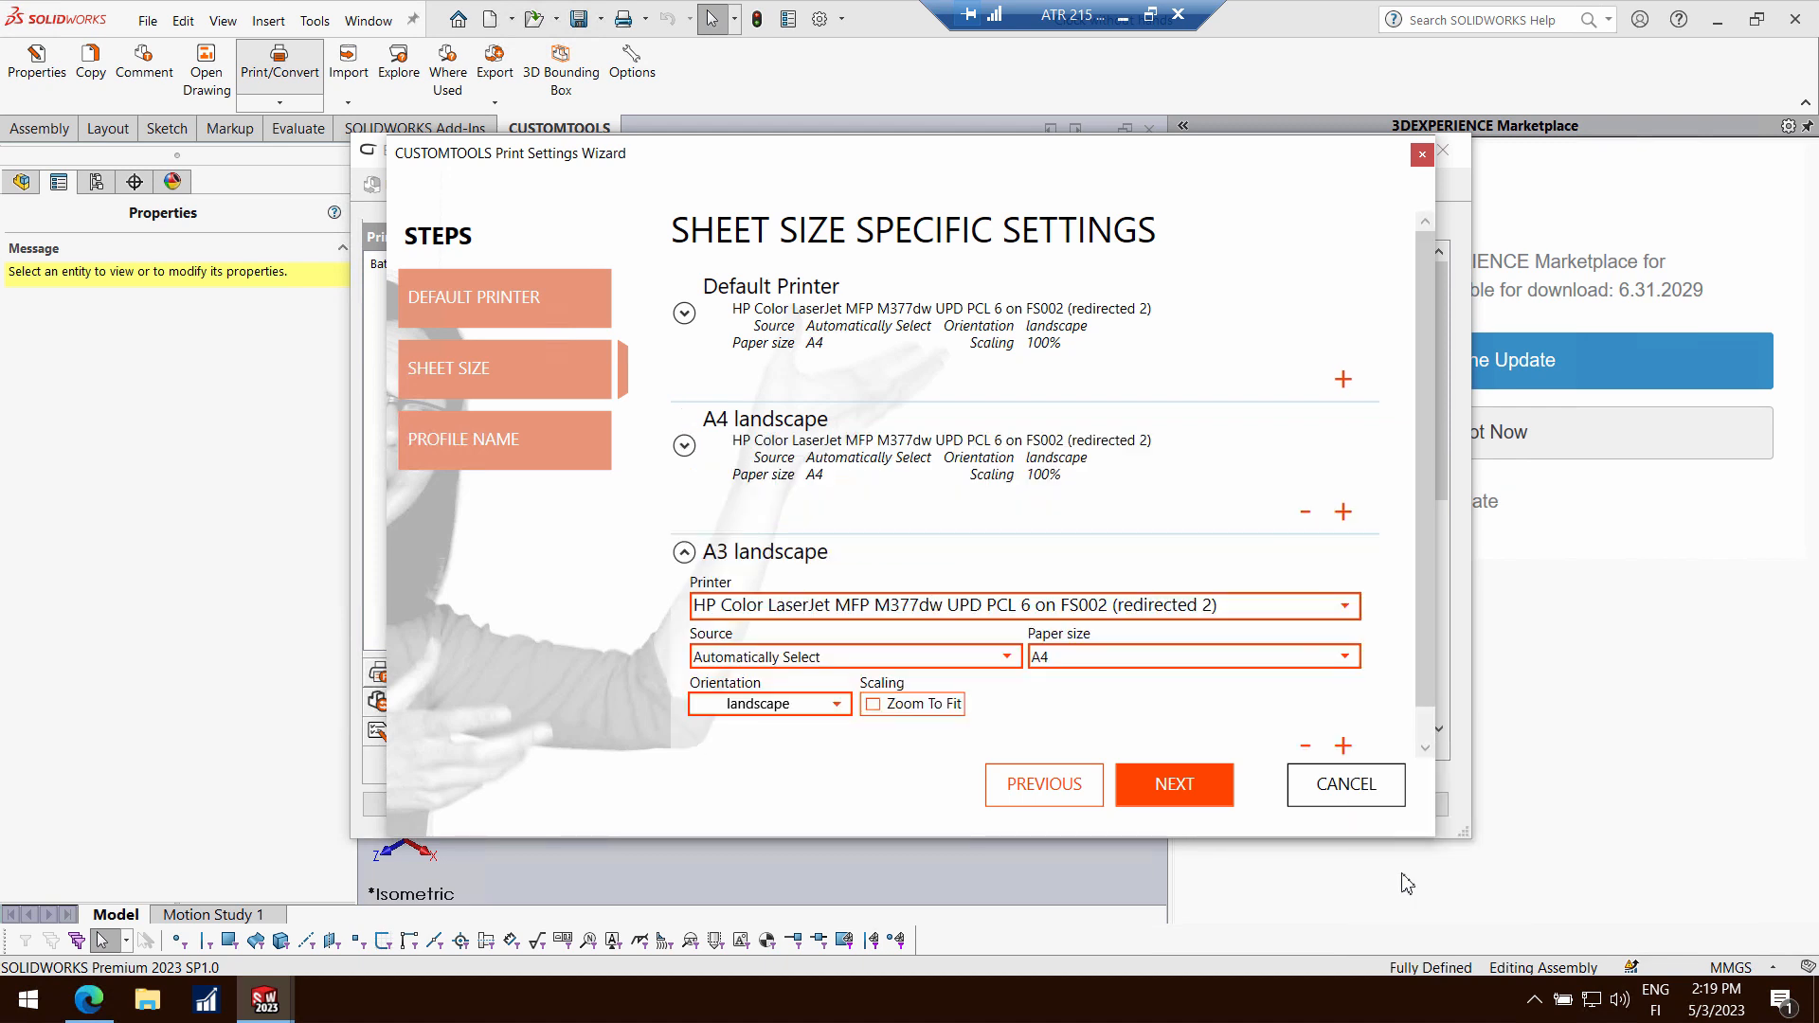
left_click(1106, 663)
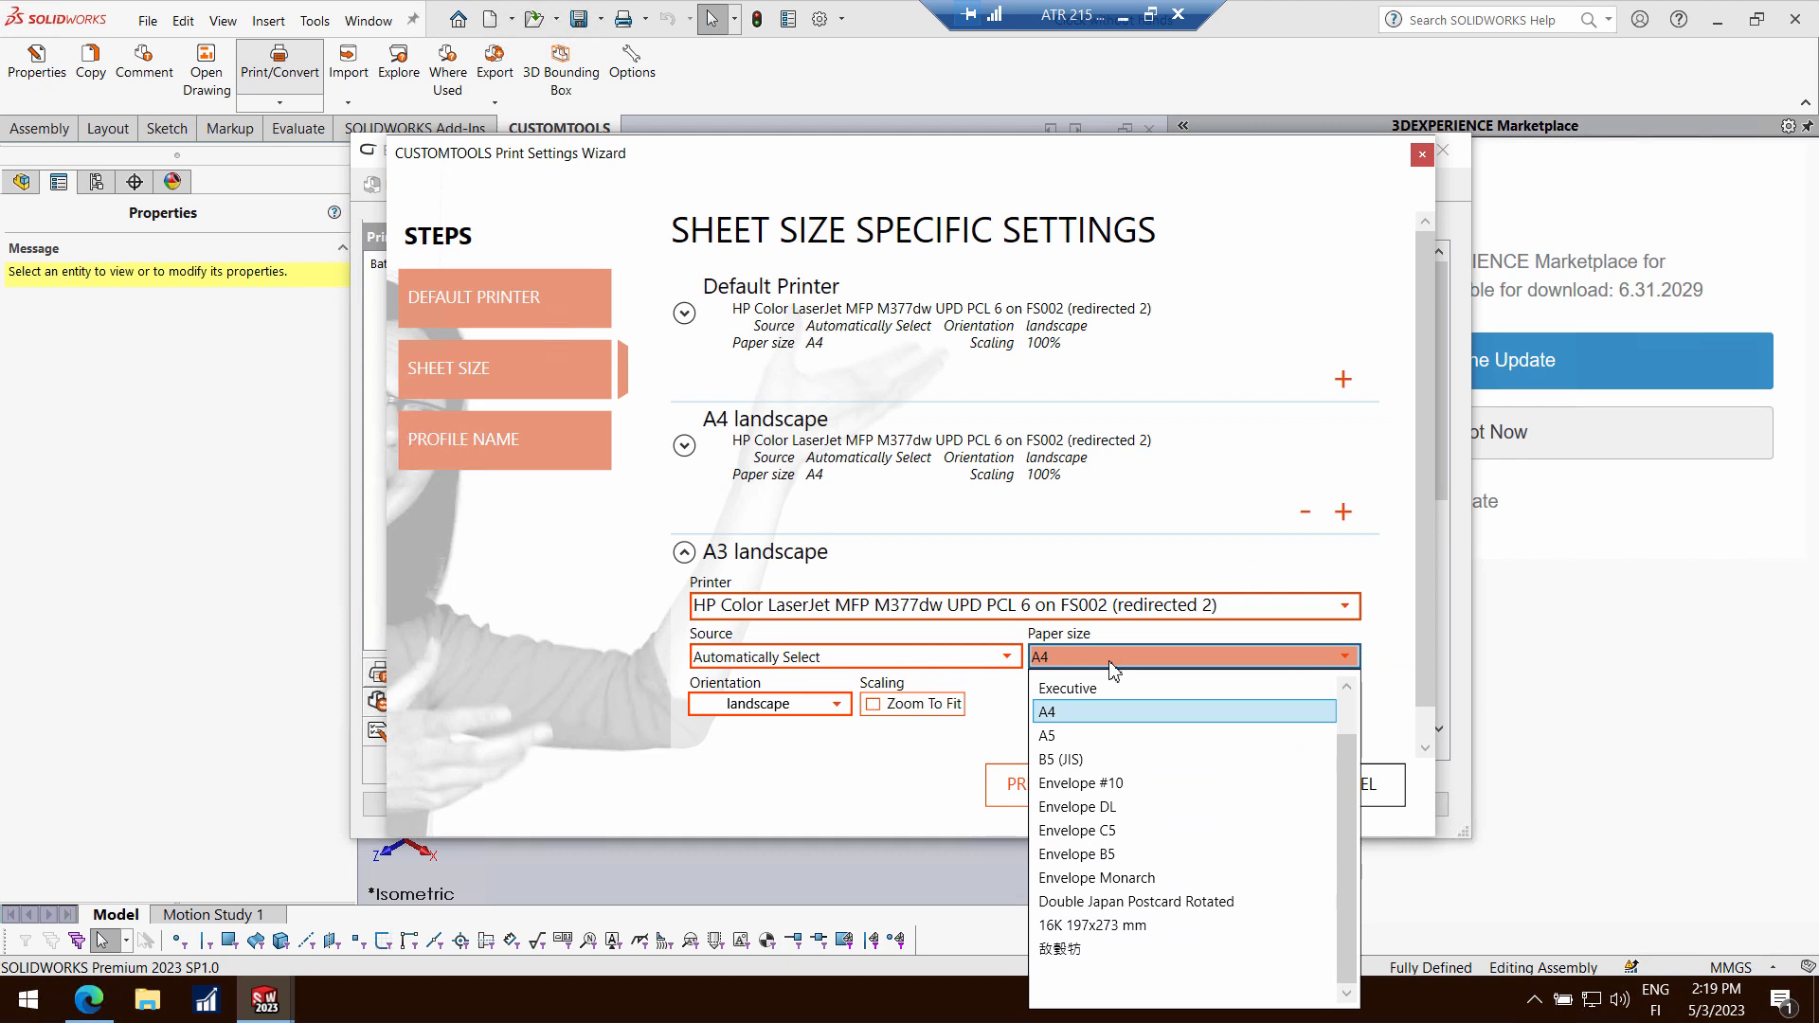
left_click(1086, 713)
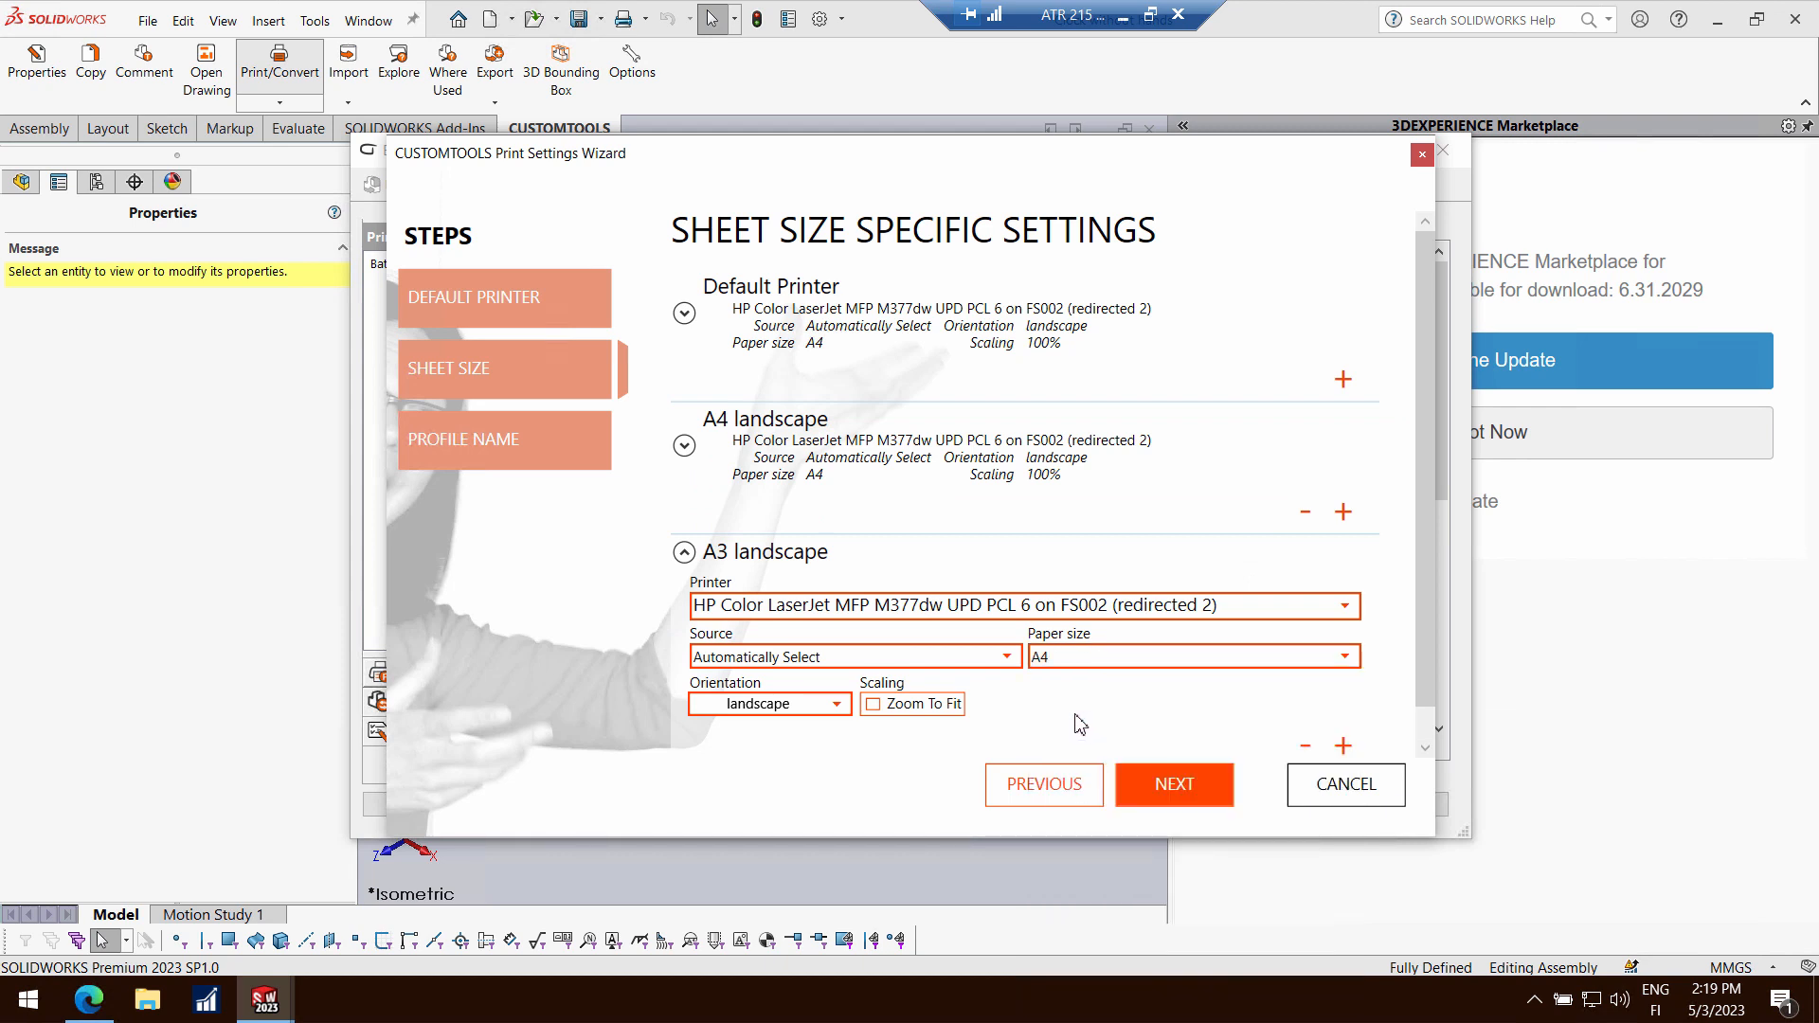
Name the print profile Production drawings and finish creating it
left_click(1139, 789)
type("Production drawings")
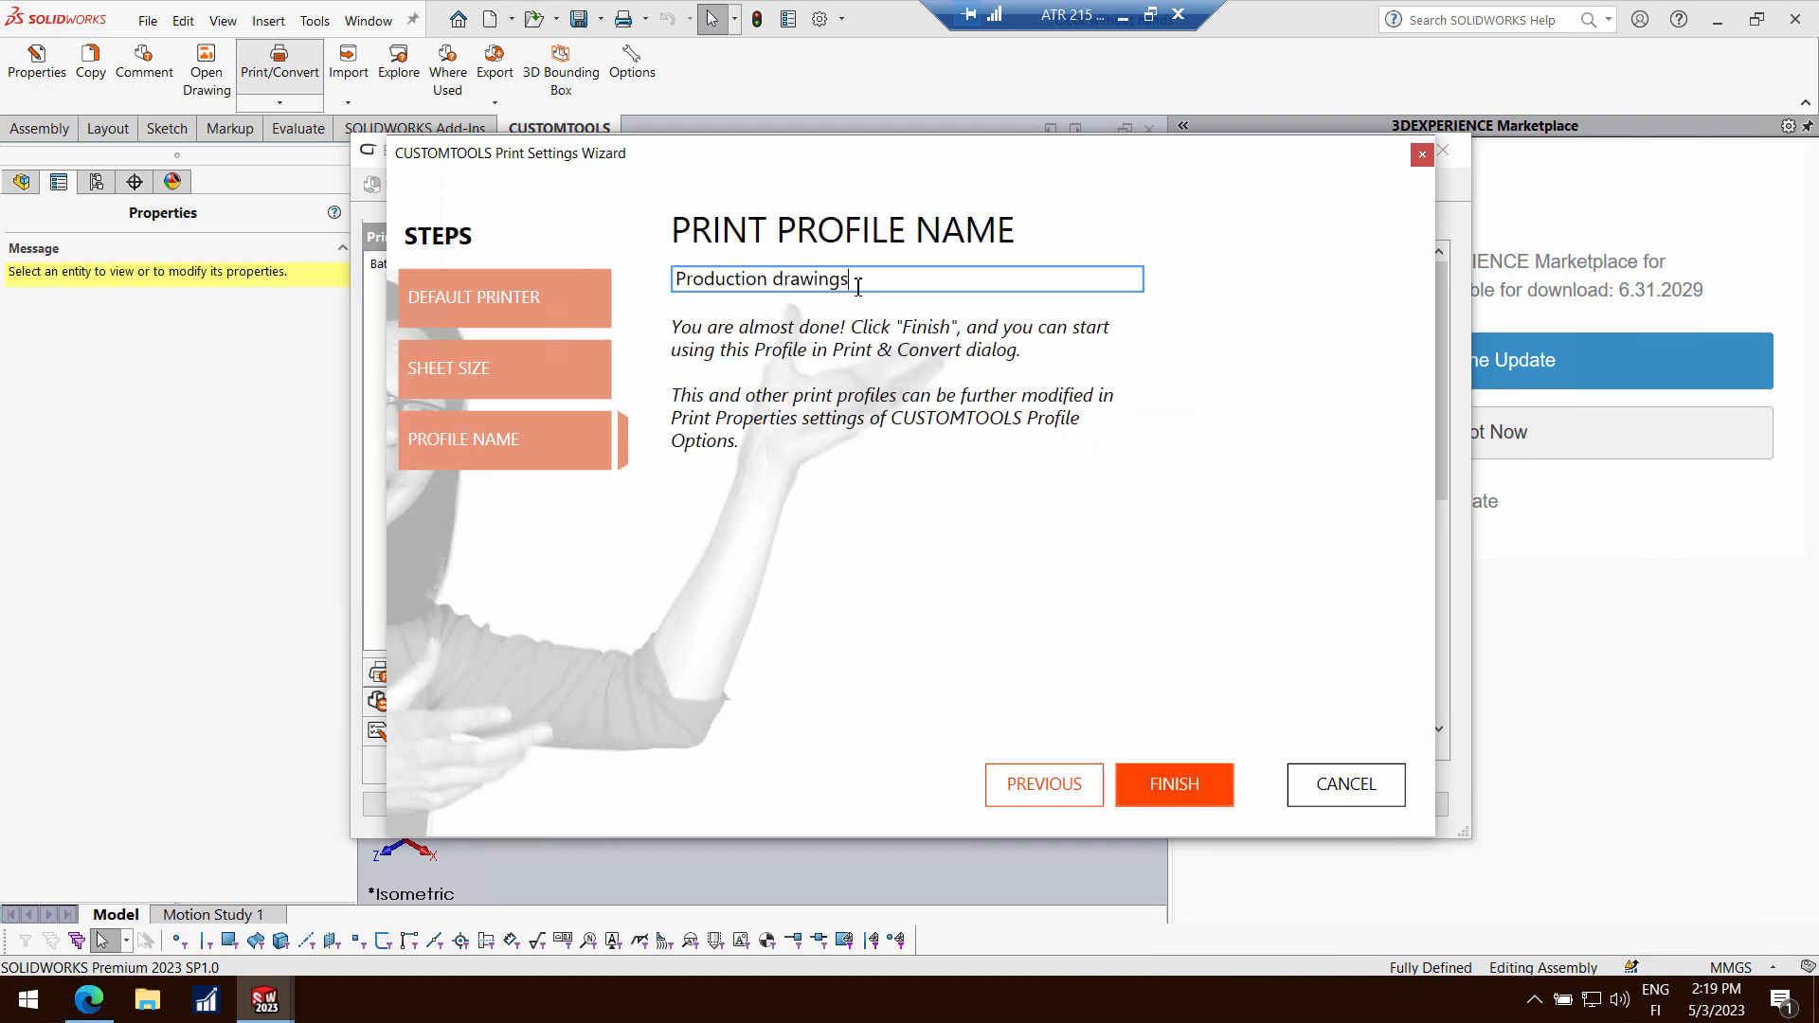
left_click(1150, 785)
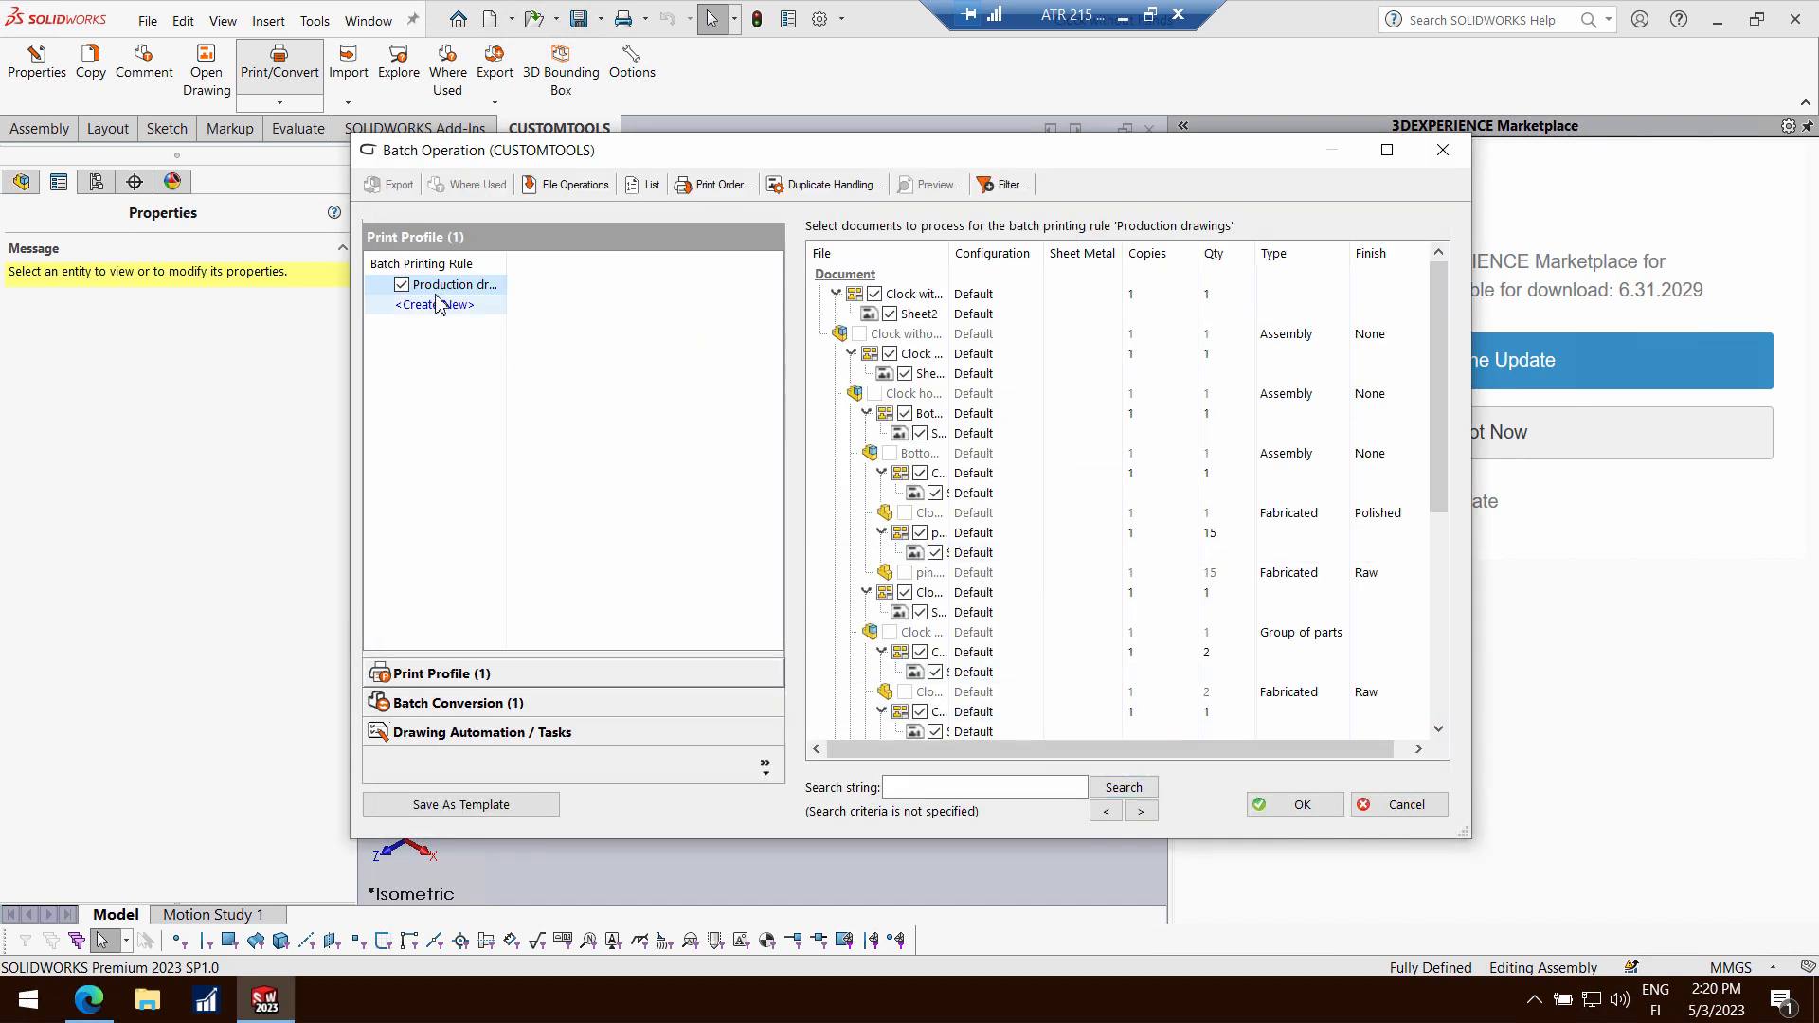
Close the Batch Operation dialog and start creating an export profile for Excel reports
left_click(1006, 185)
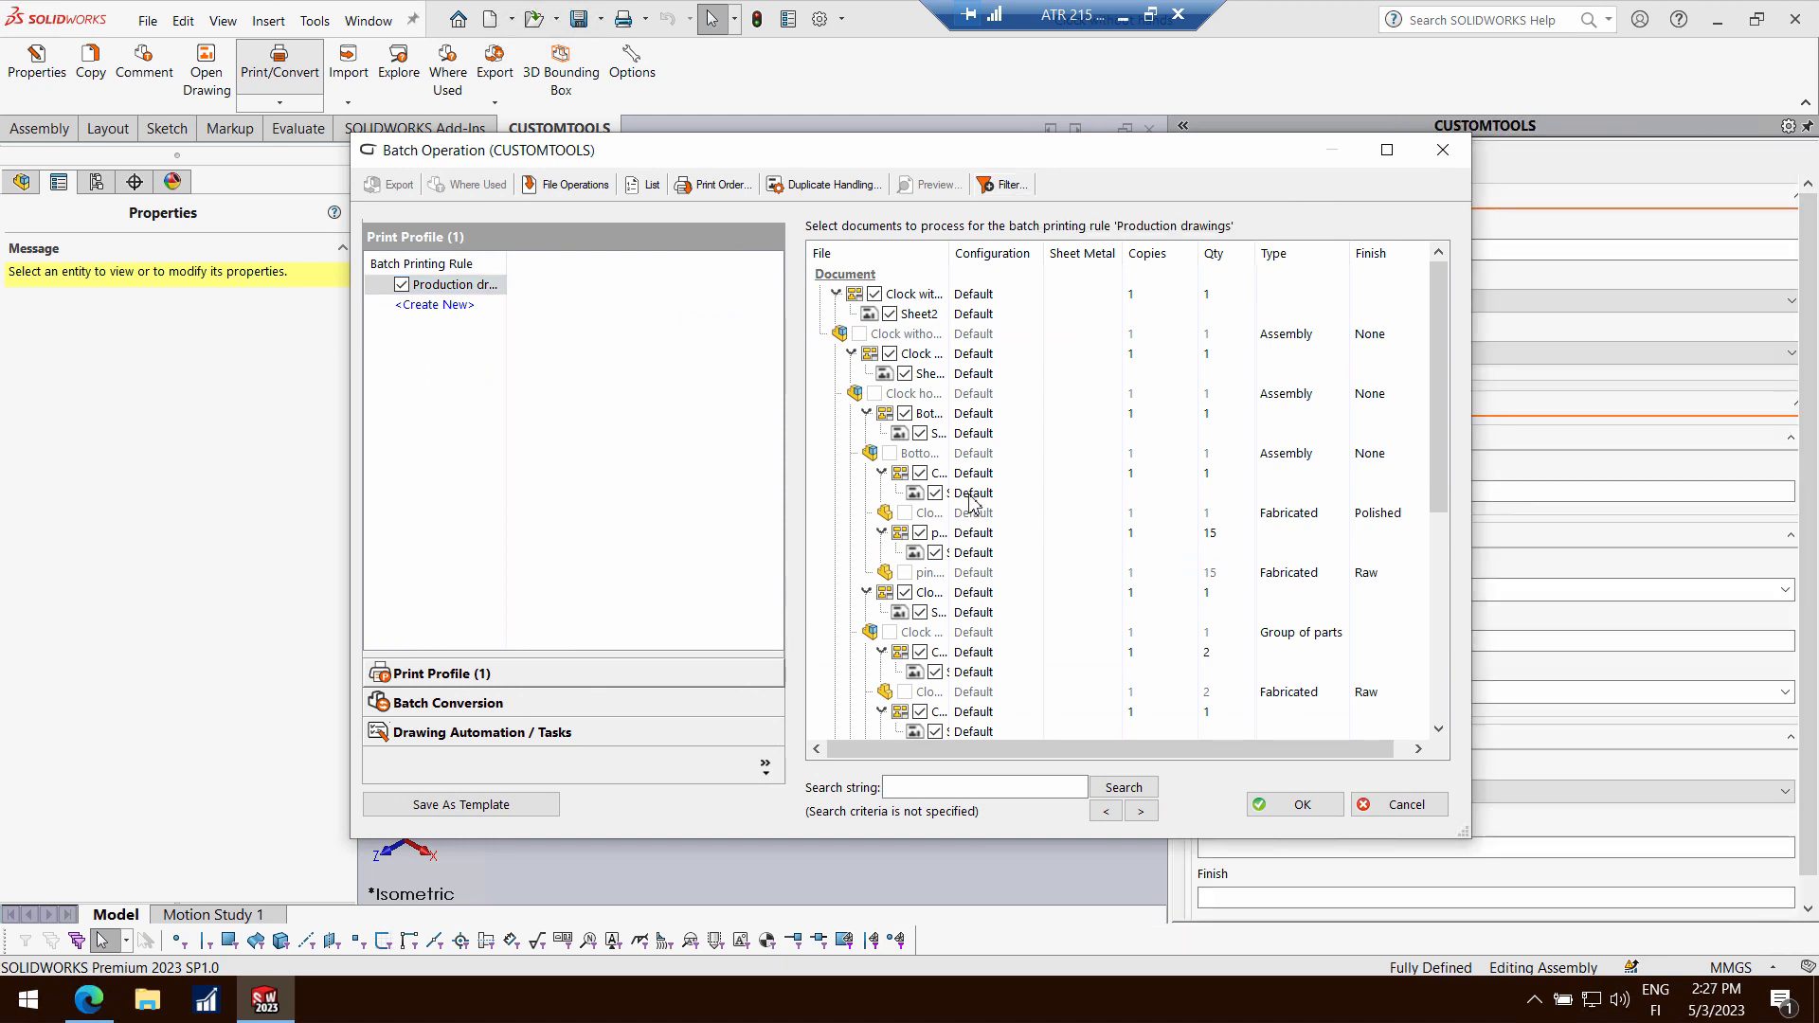
left_click(1442, 152)
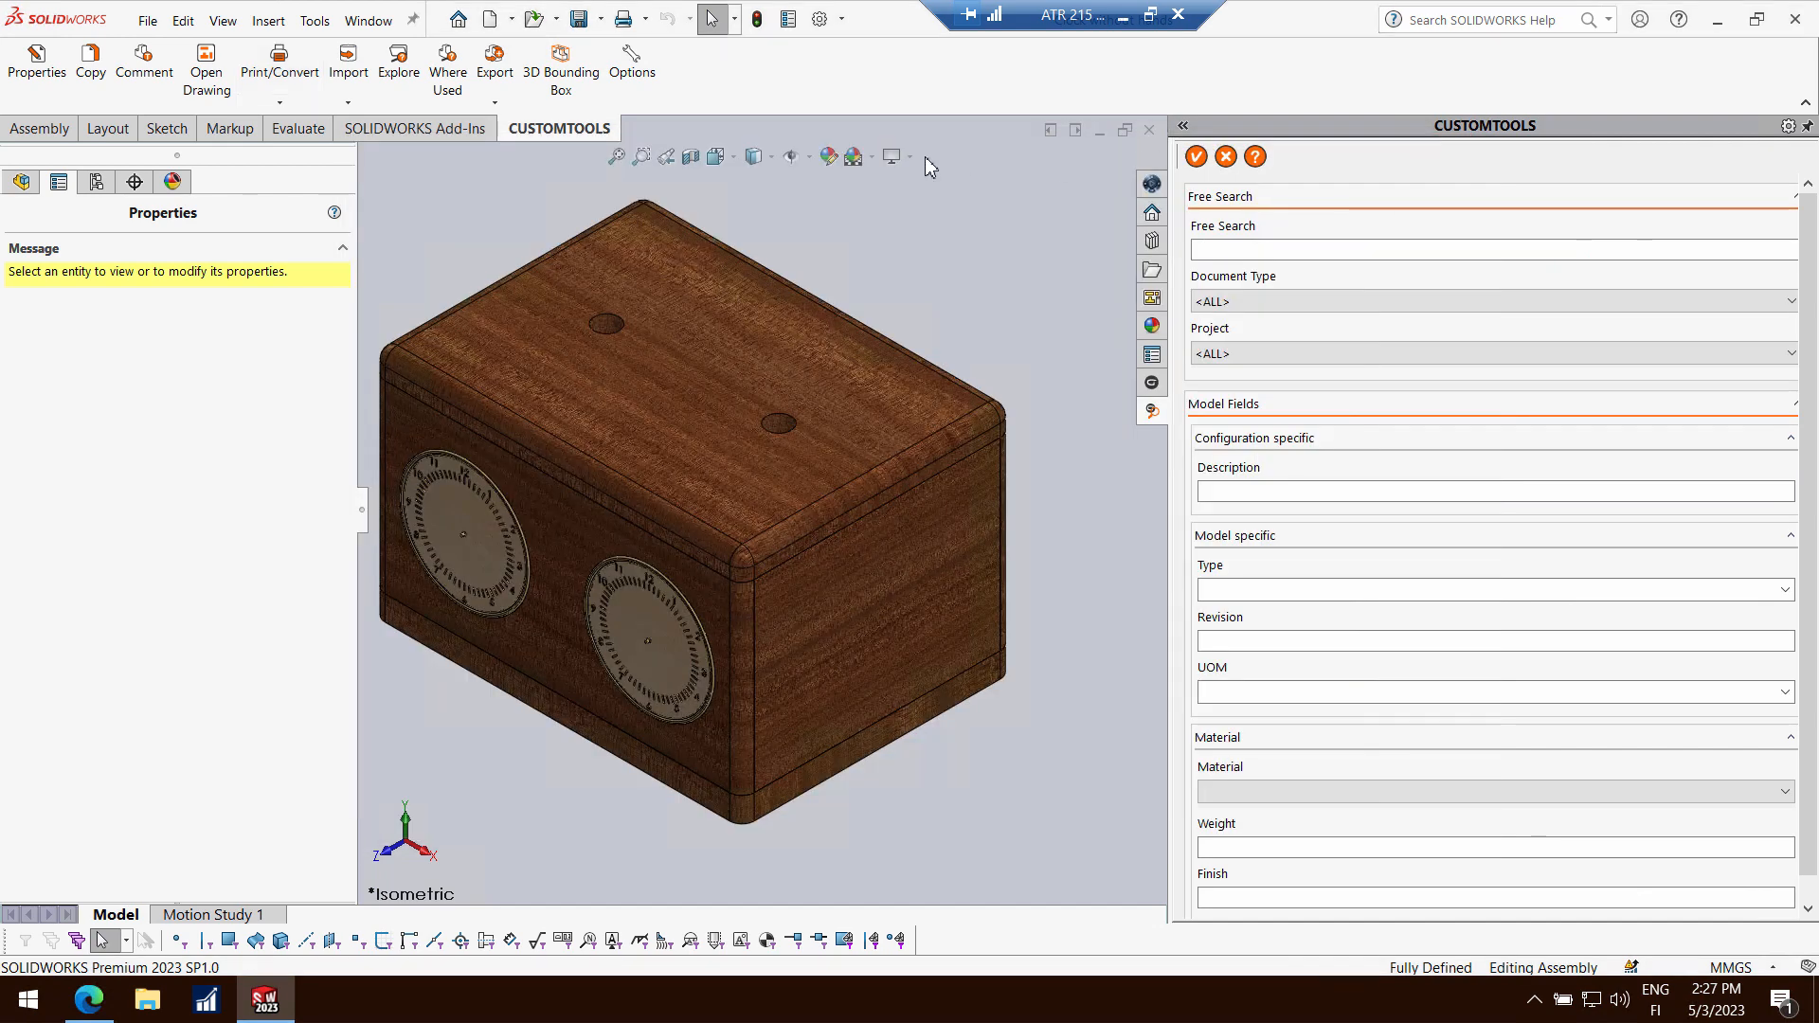
left_click(501, 59)
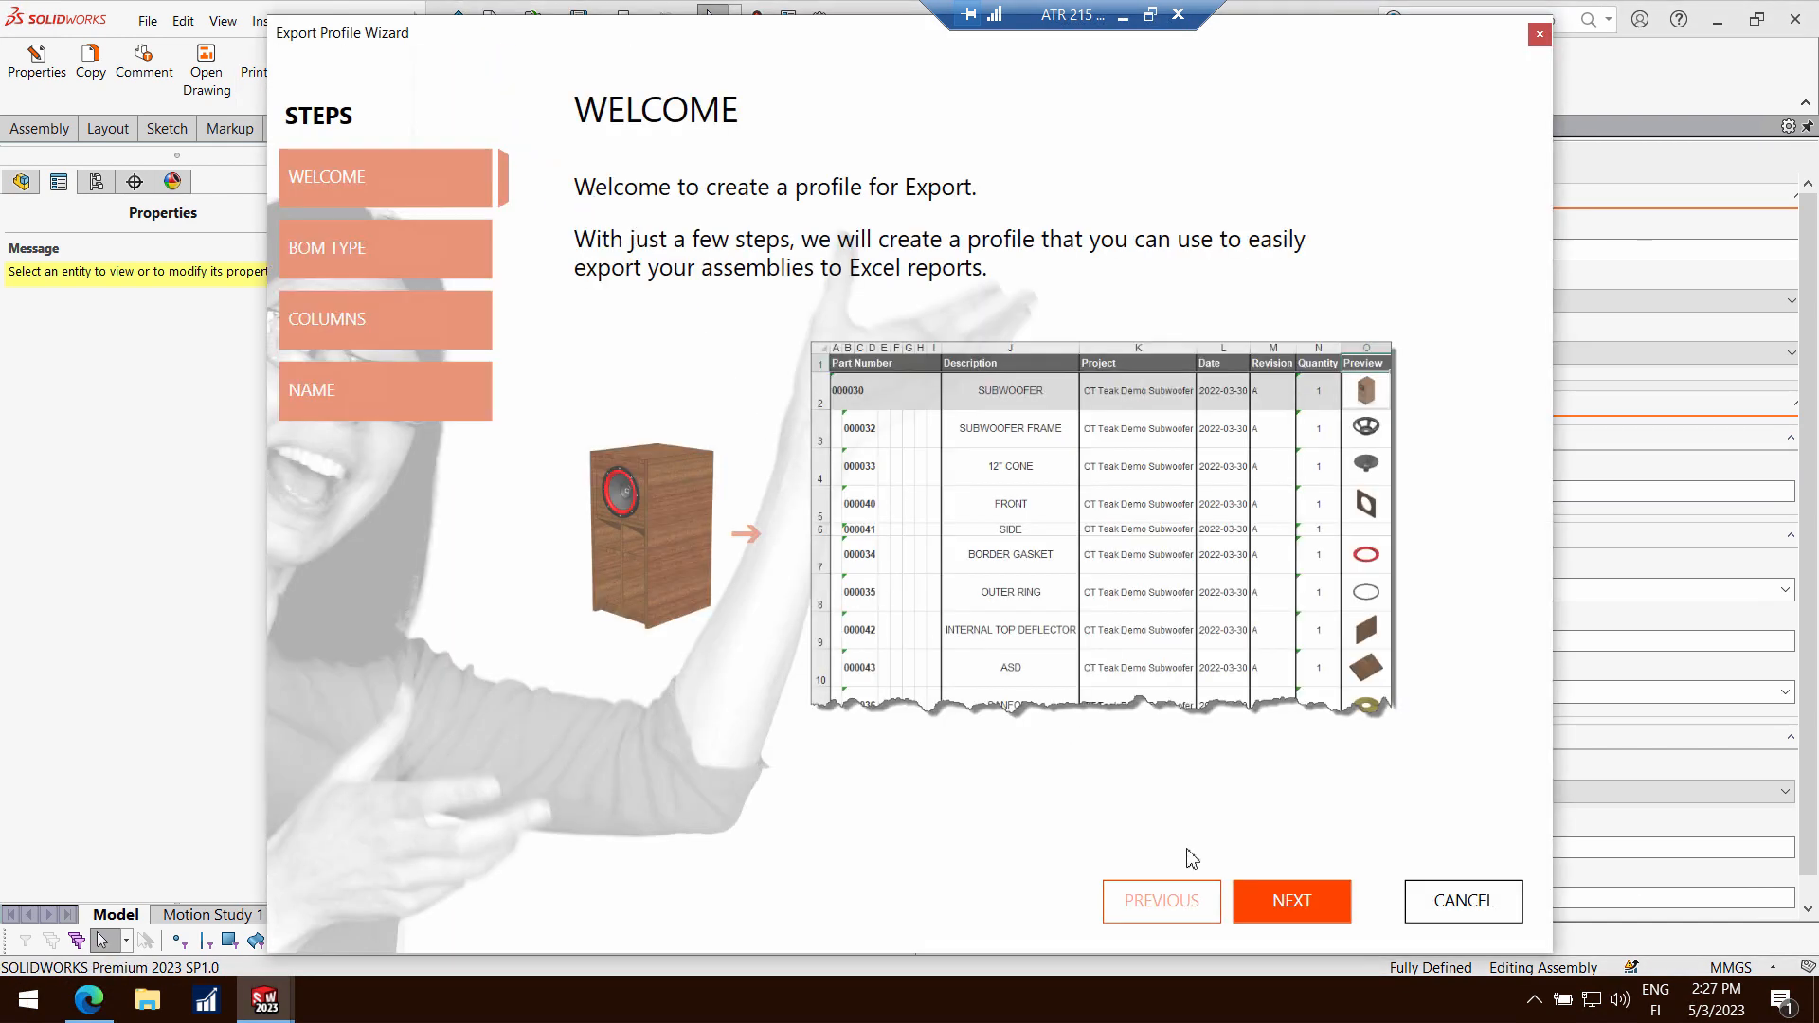
left_click(1290, 900)
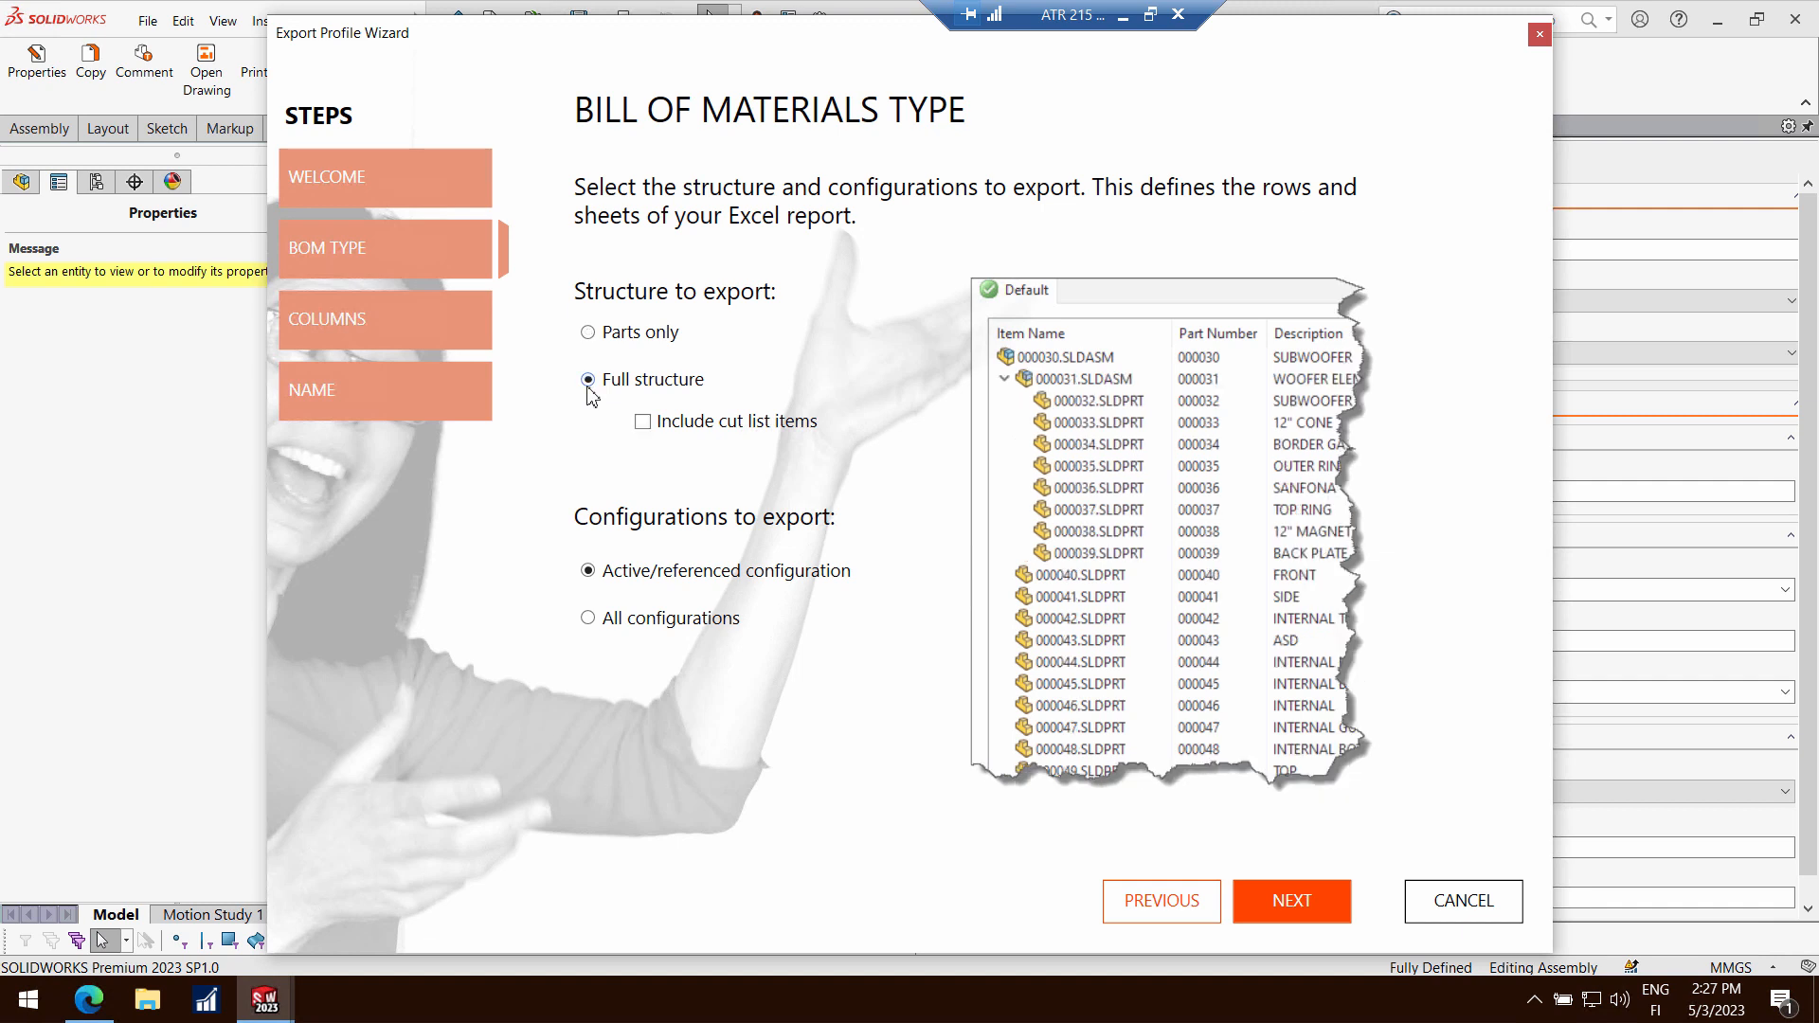
Set the bill of materials type to full structure of the active/referenced configuration, without cut list items
left_click(643, 422)
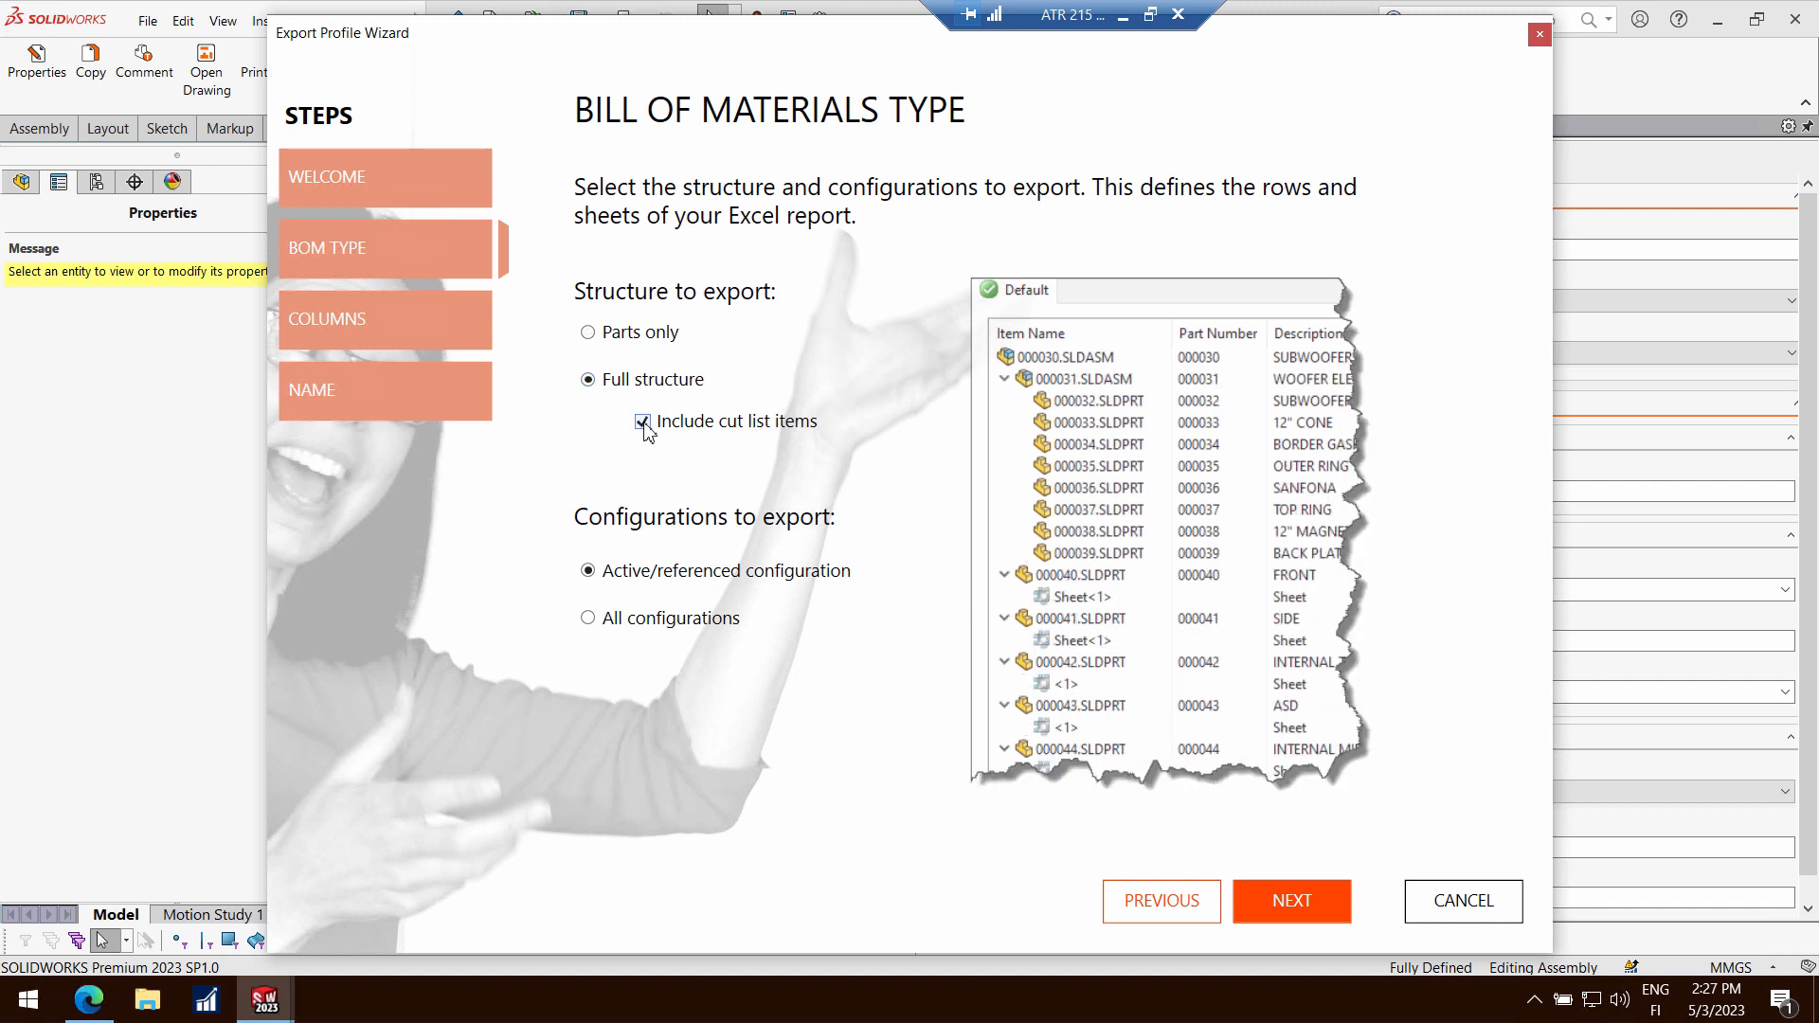
left_click(643, 422)
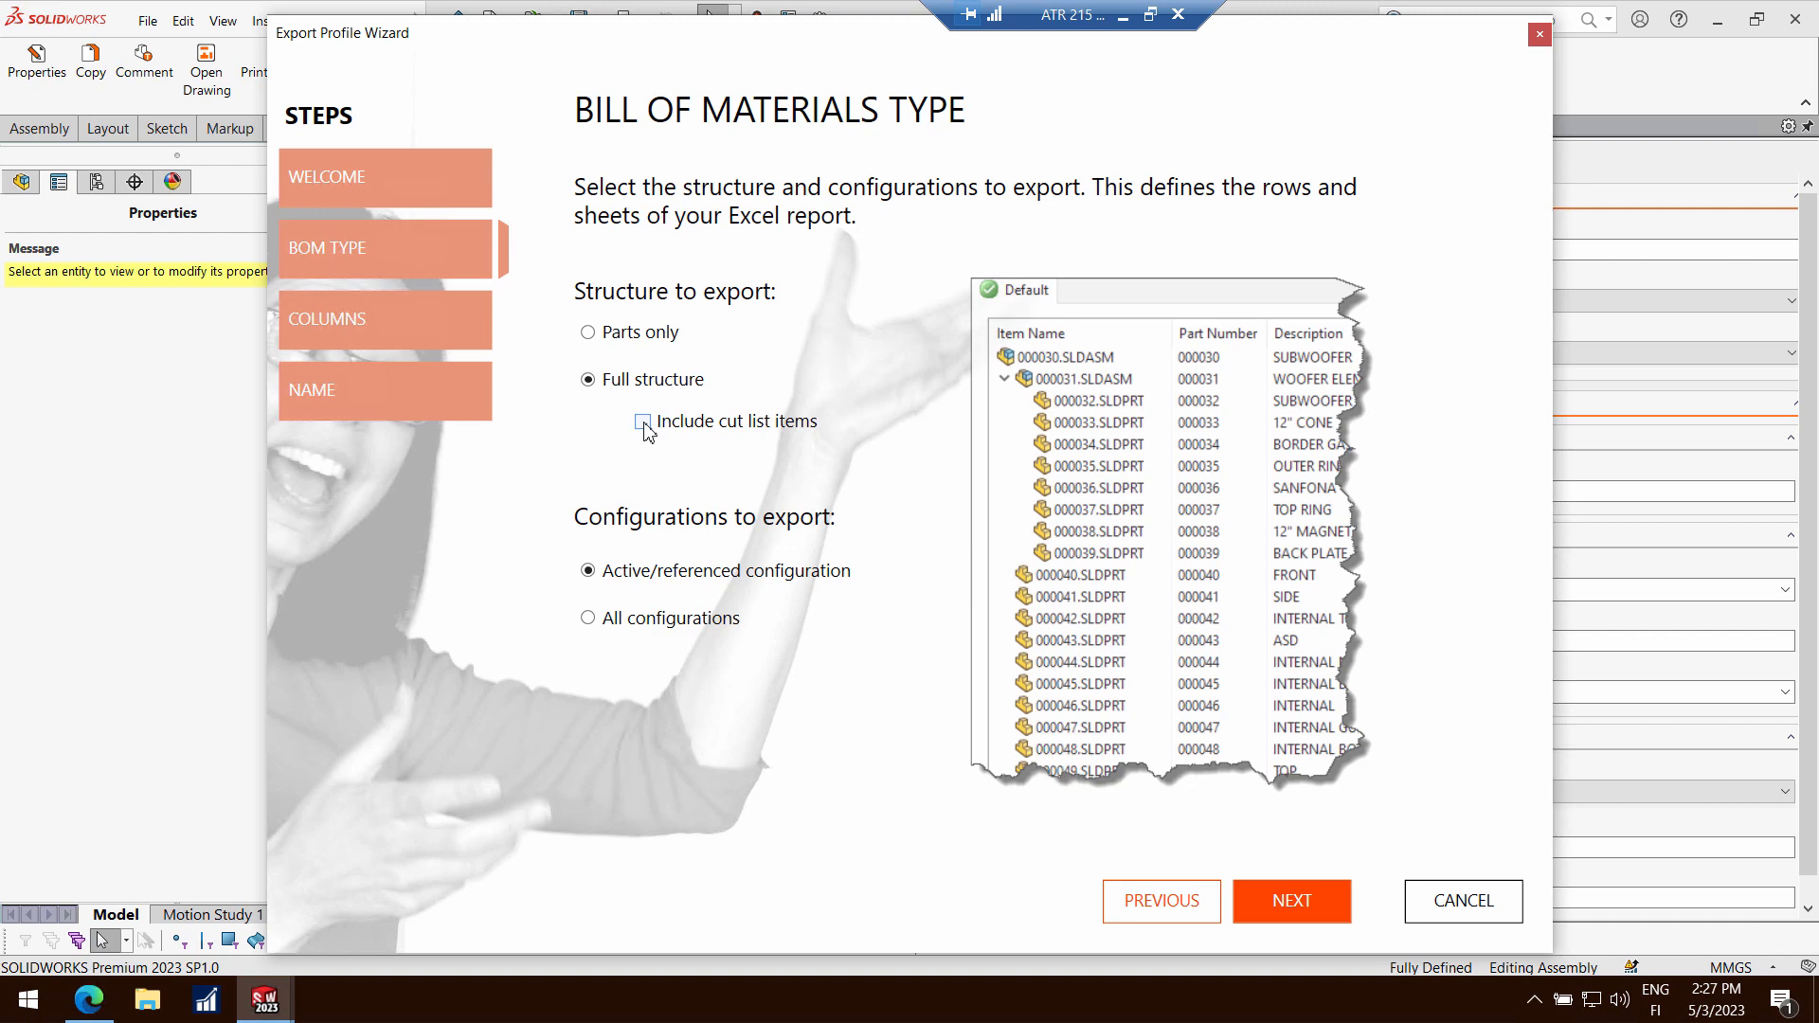
left_click(1285, 912)
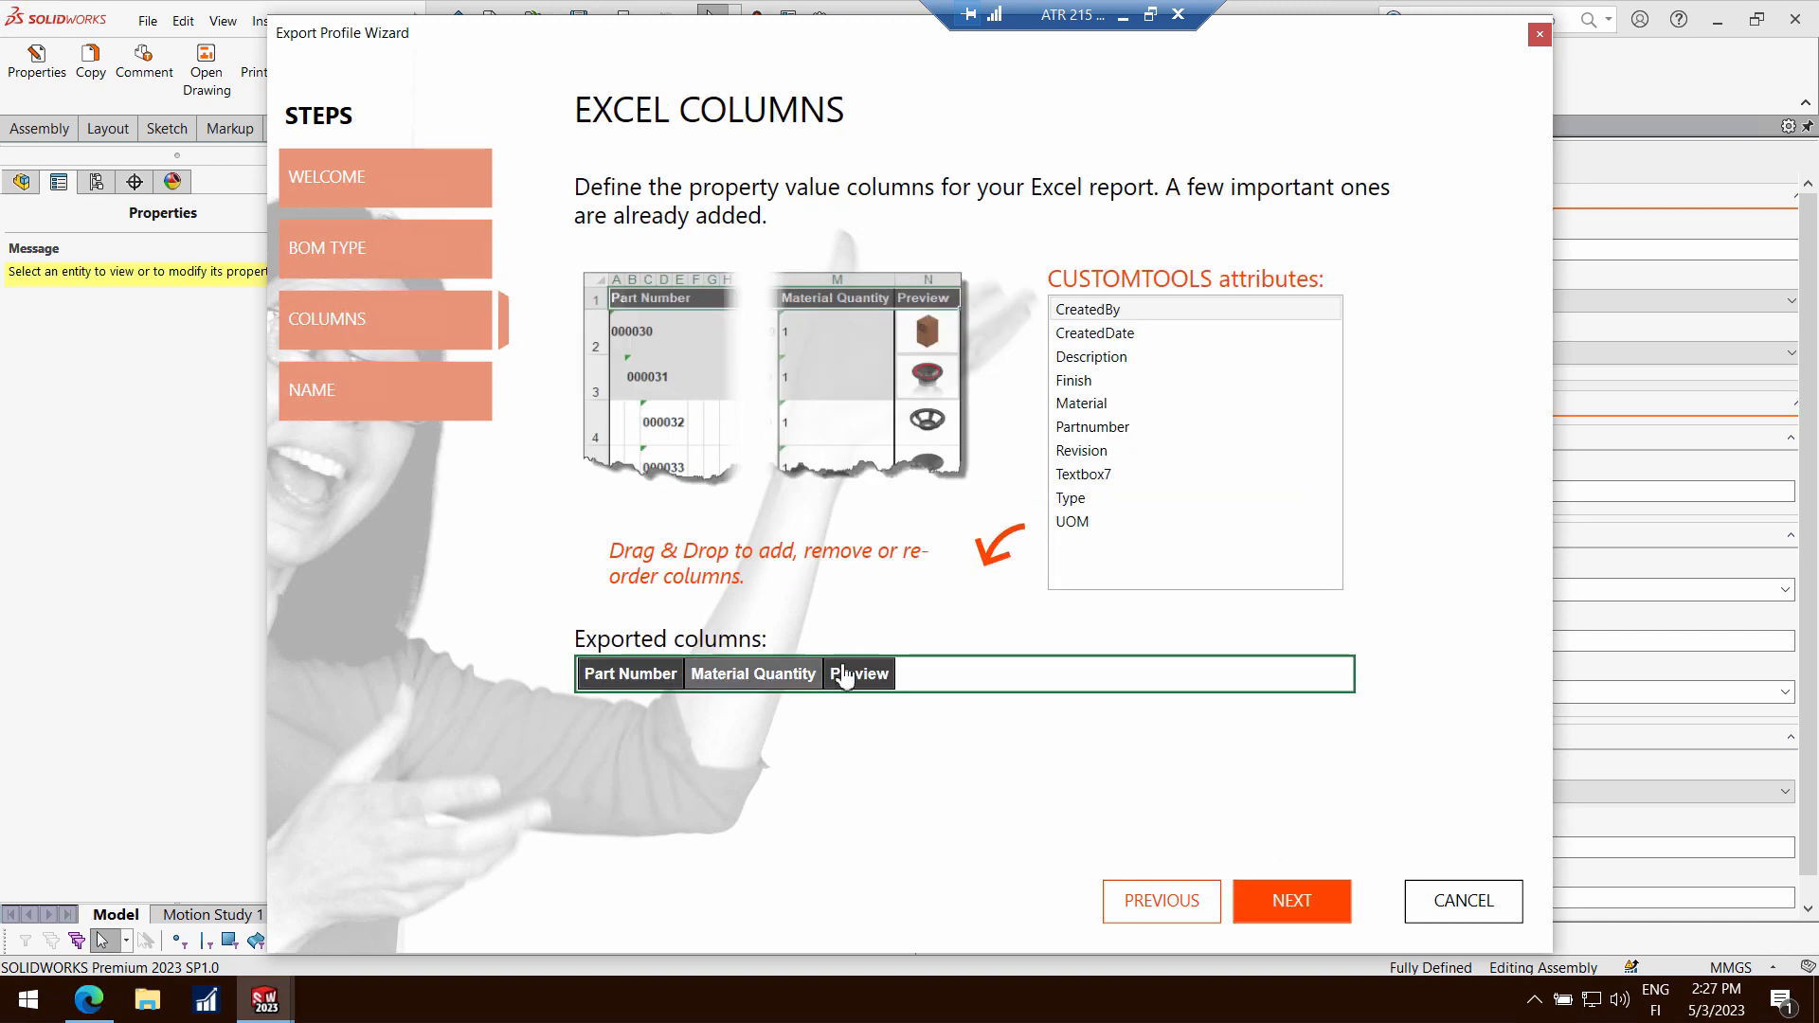
Add Material, Description, Type and UOM columns between Part Number and Material Quantity, and finish creating the Excel - Structure export profile
left_click_drag(1096, 364, 693, 684)
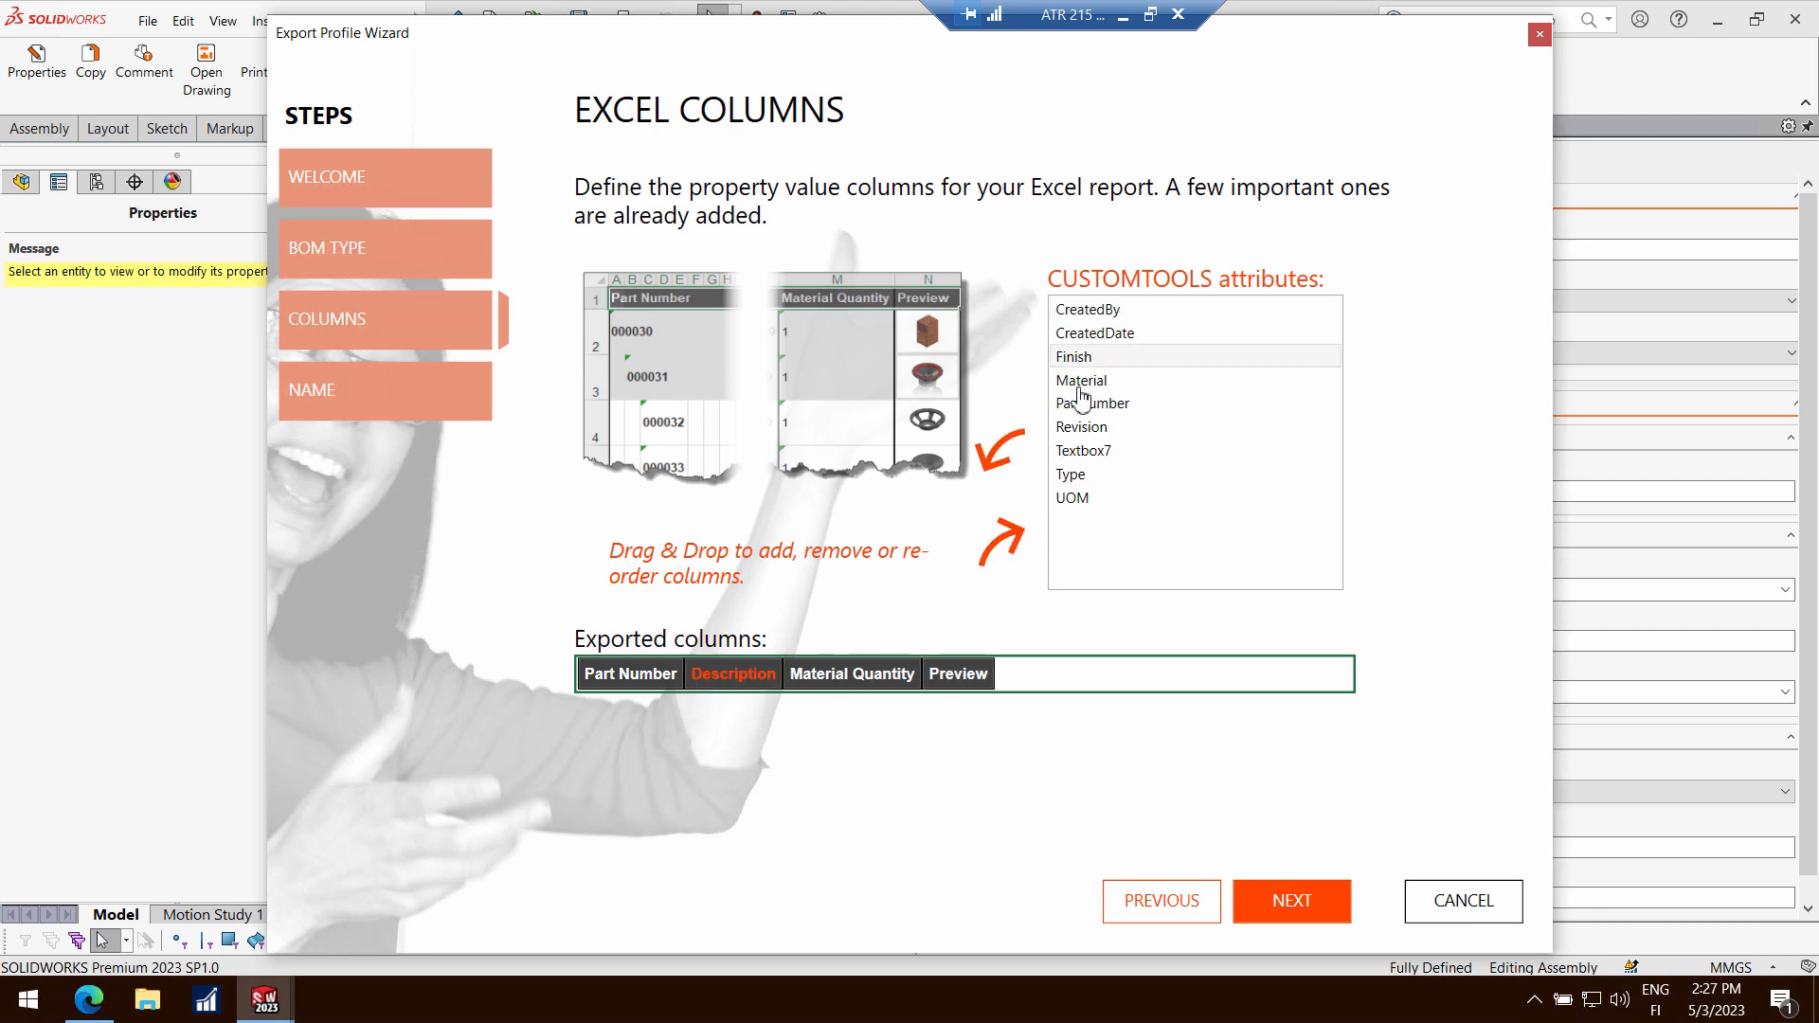
left_click_drag(1080, 380, 790, 687)
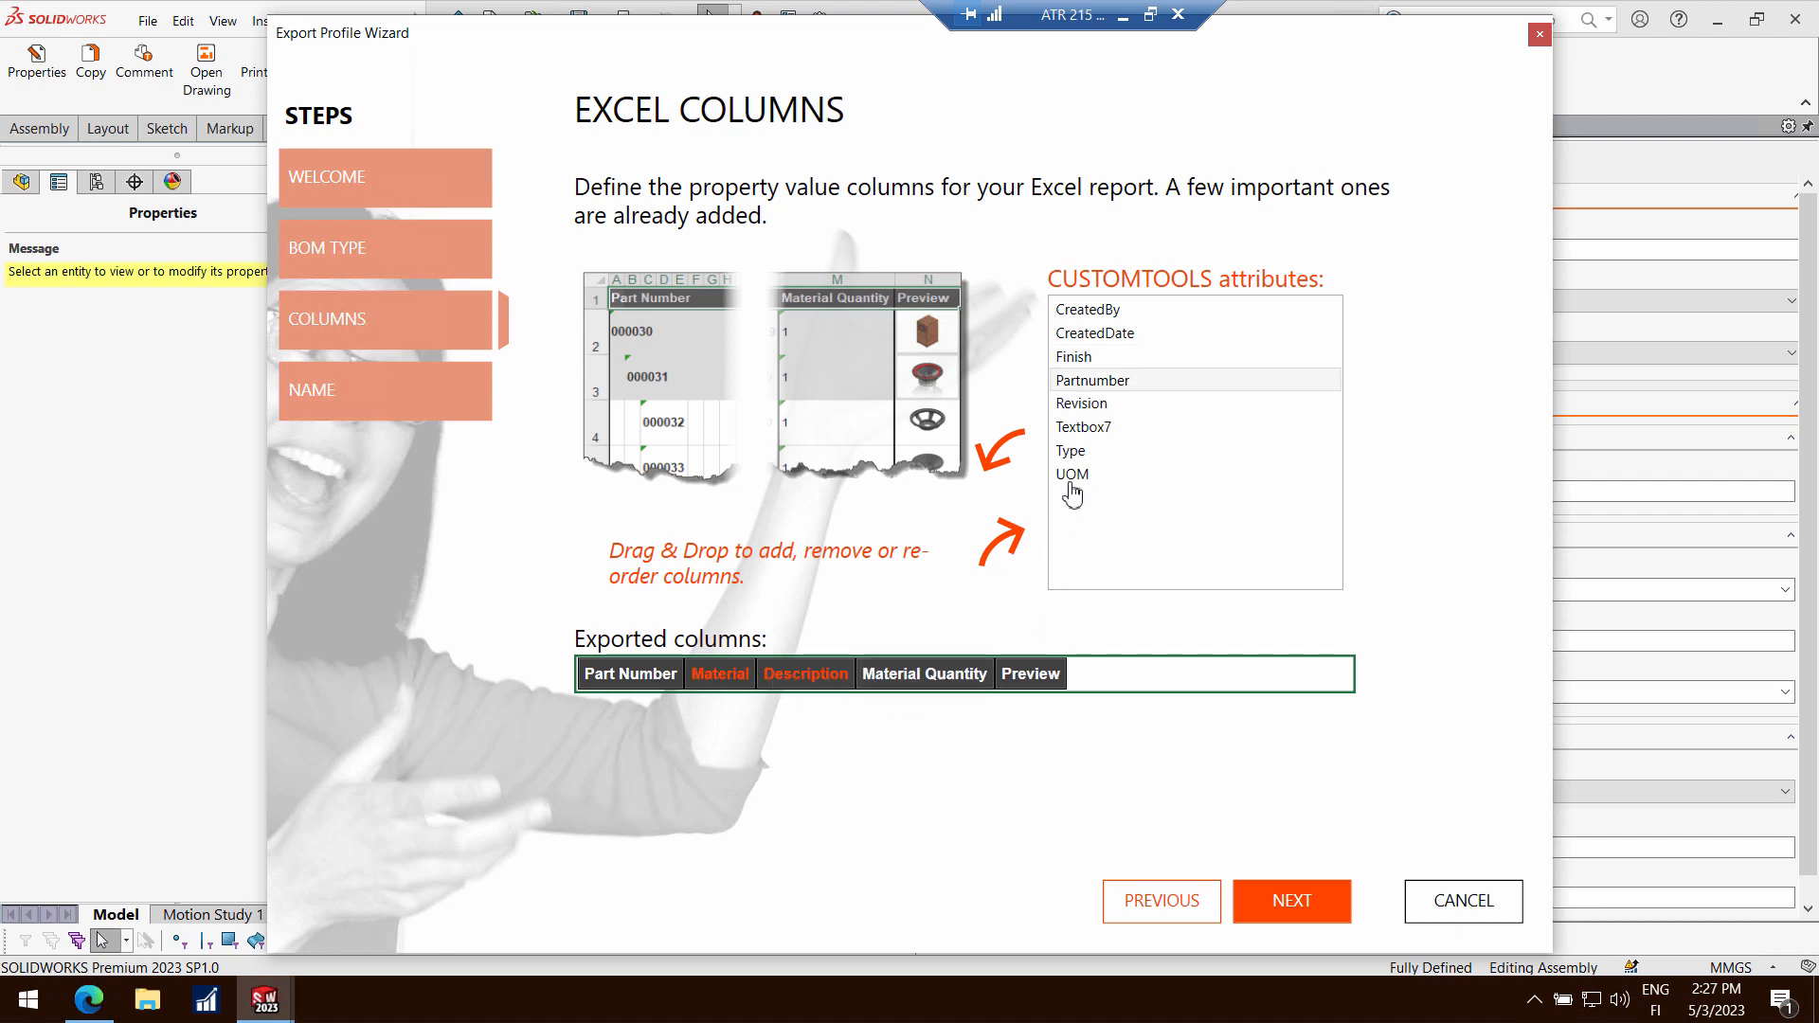
left_click_drag(1065, 453, 869, 674)
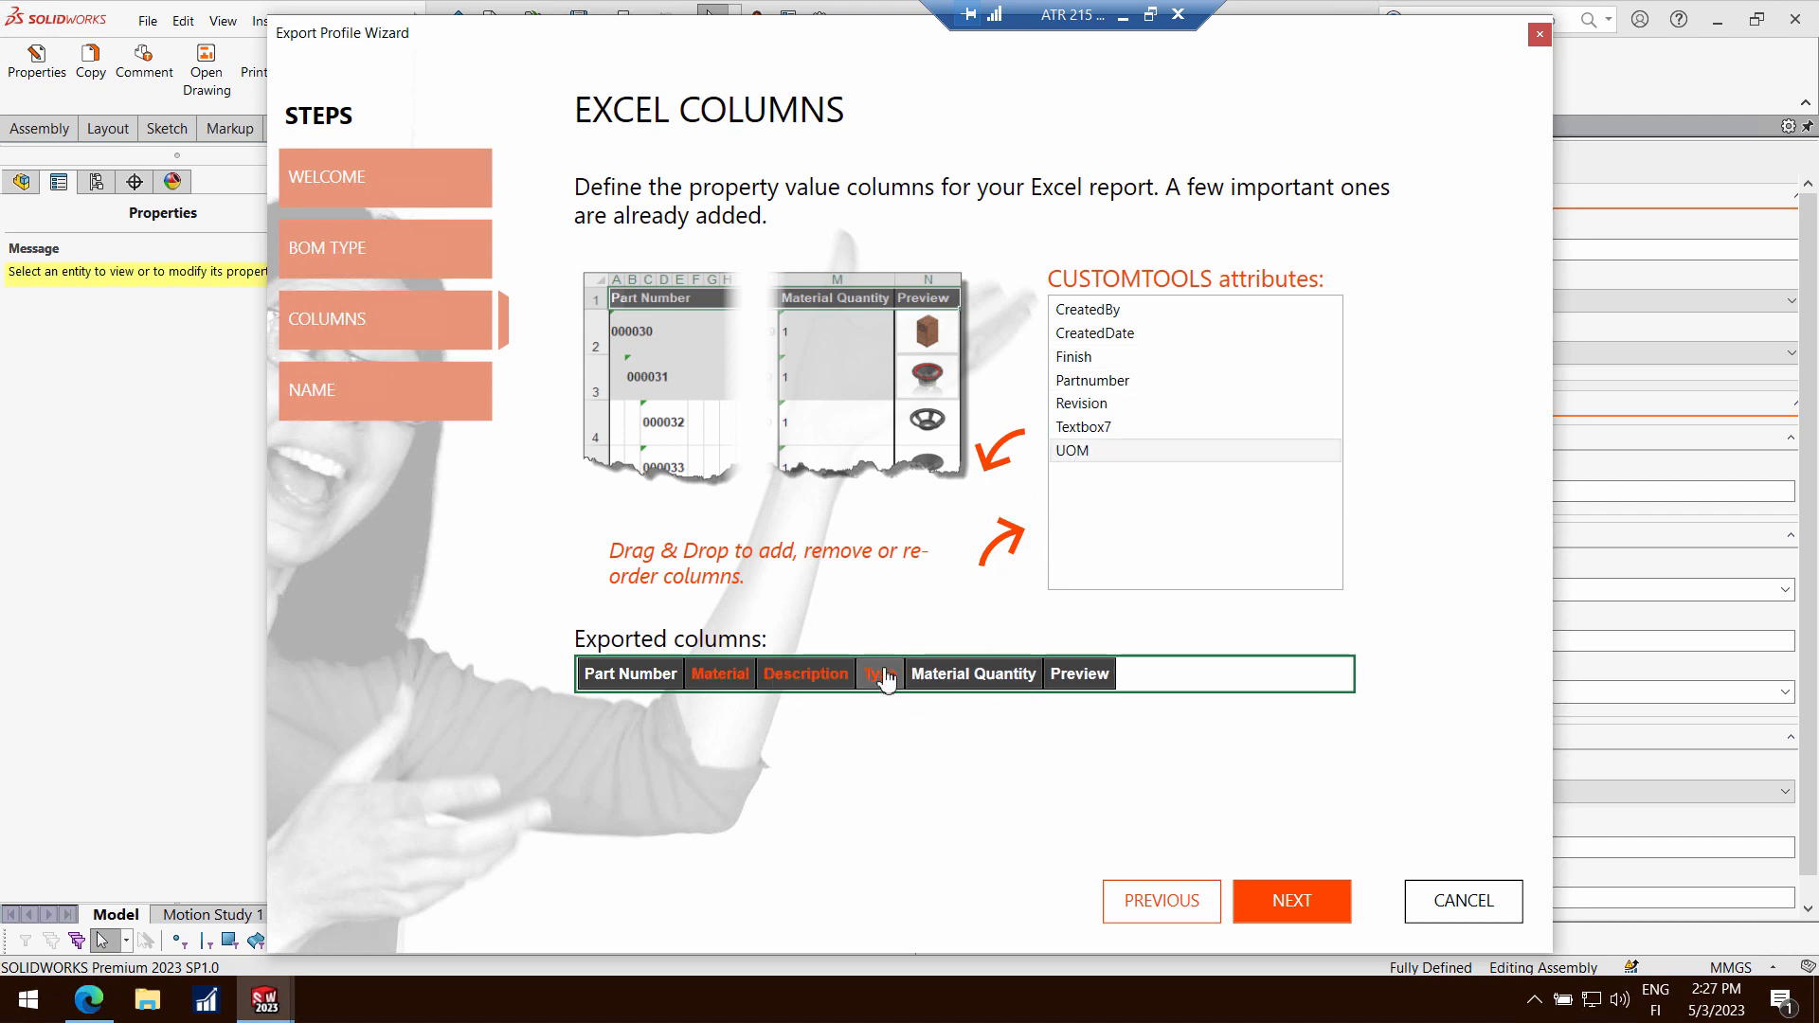
left_click_drag(1068, 453, 907, 686)
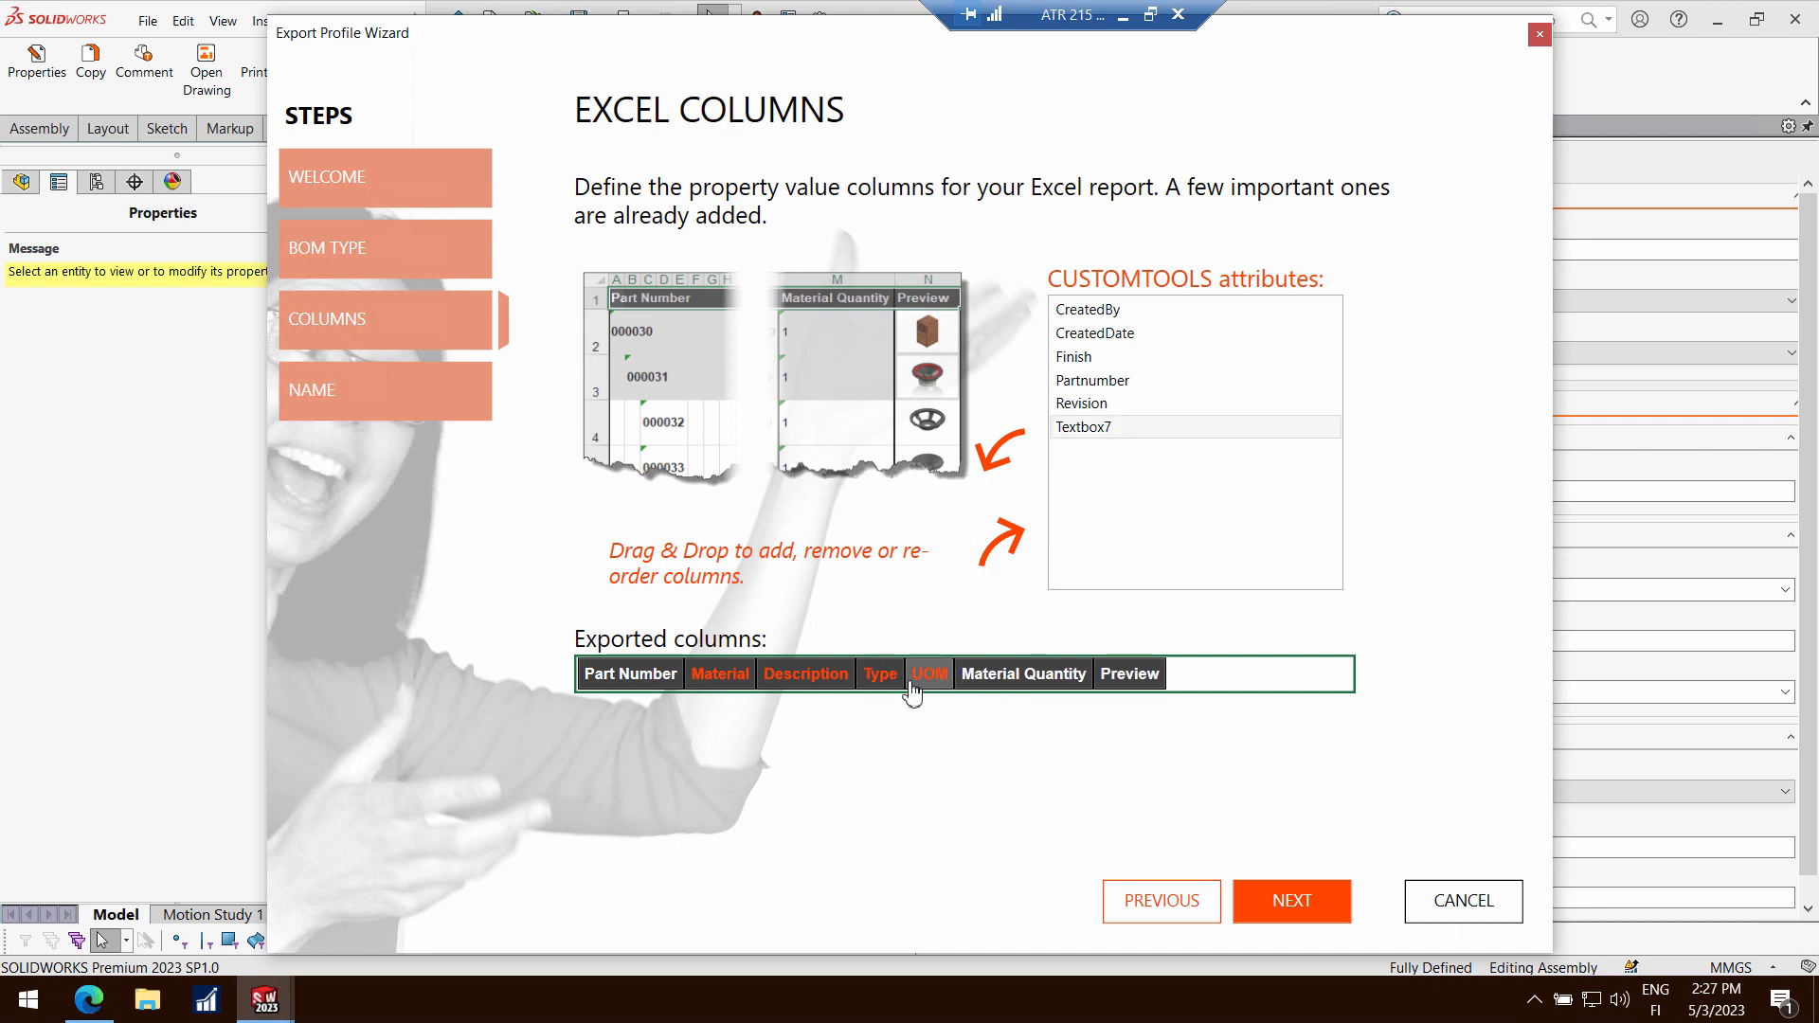
left_click(1271, 900)
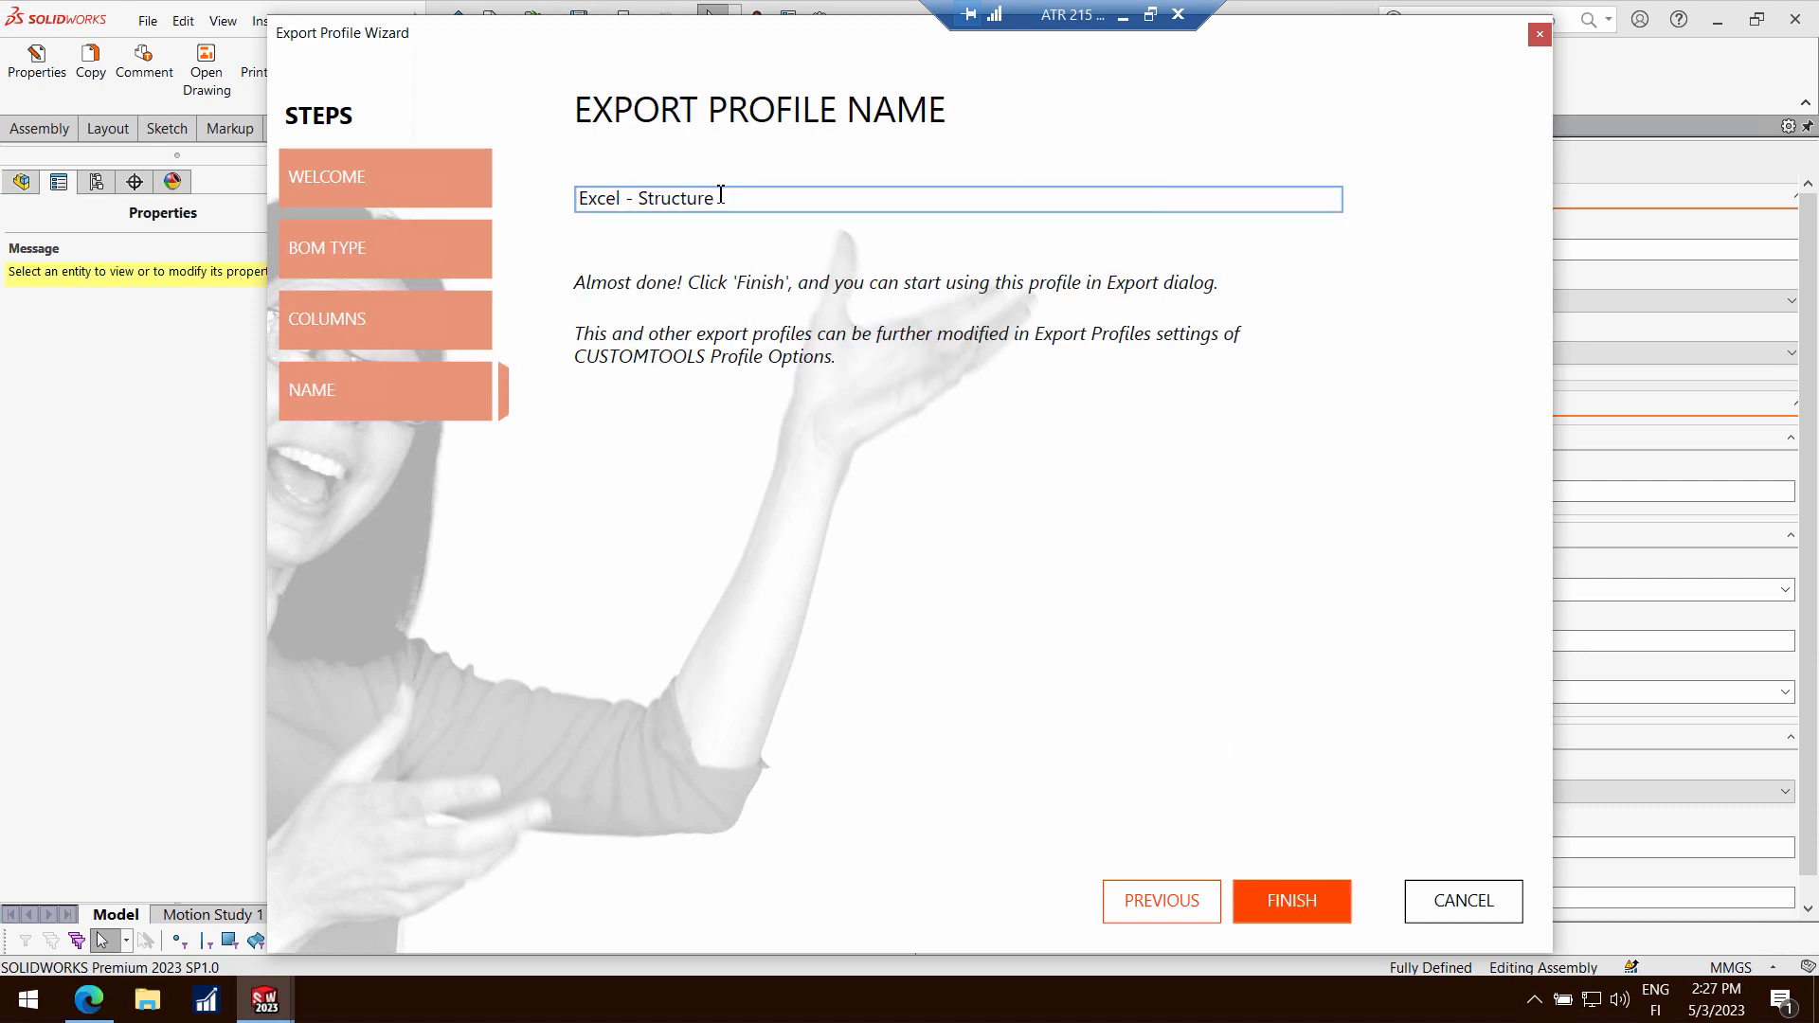
left_click(1298, 905)
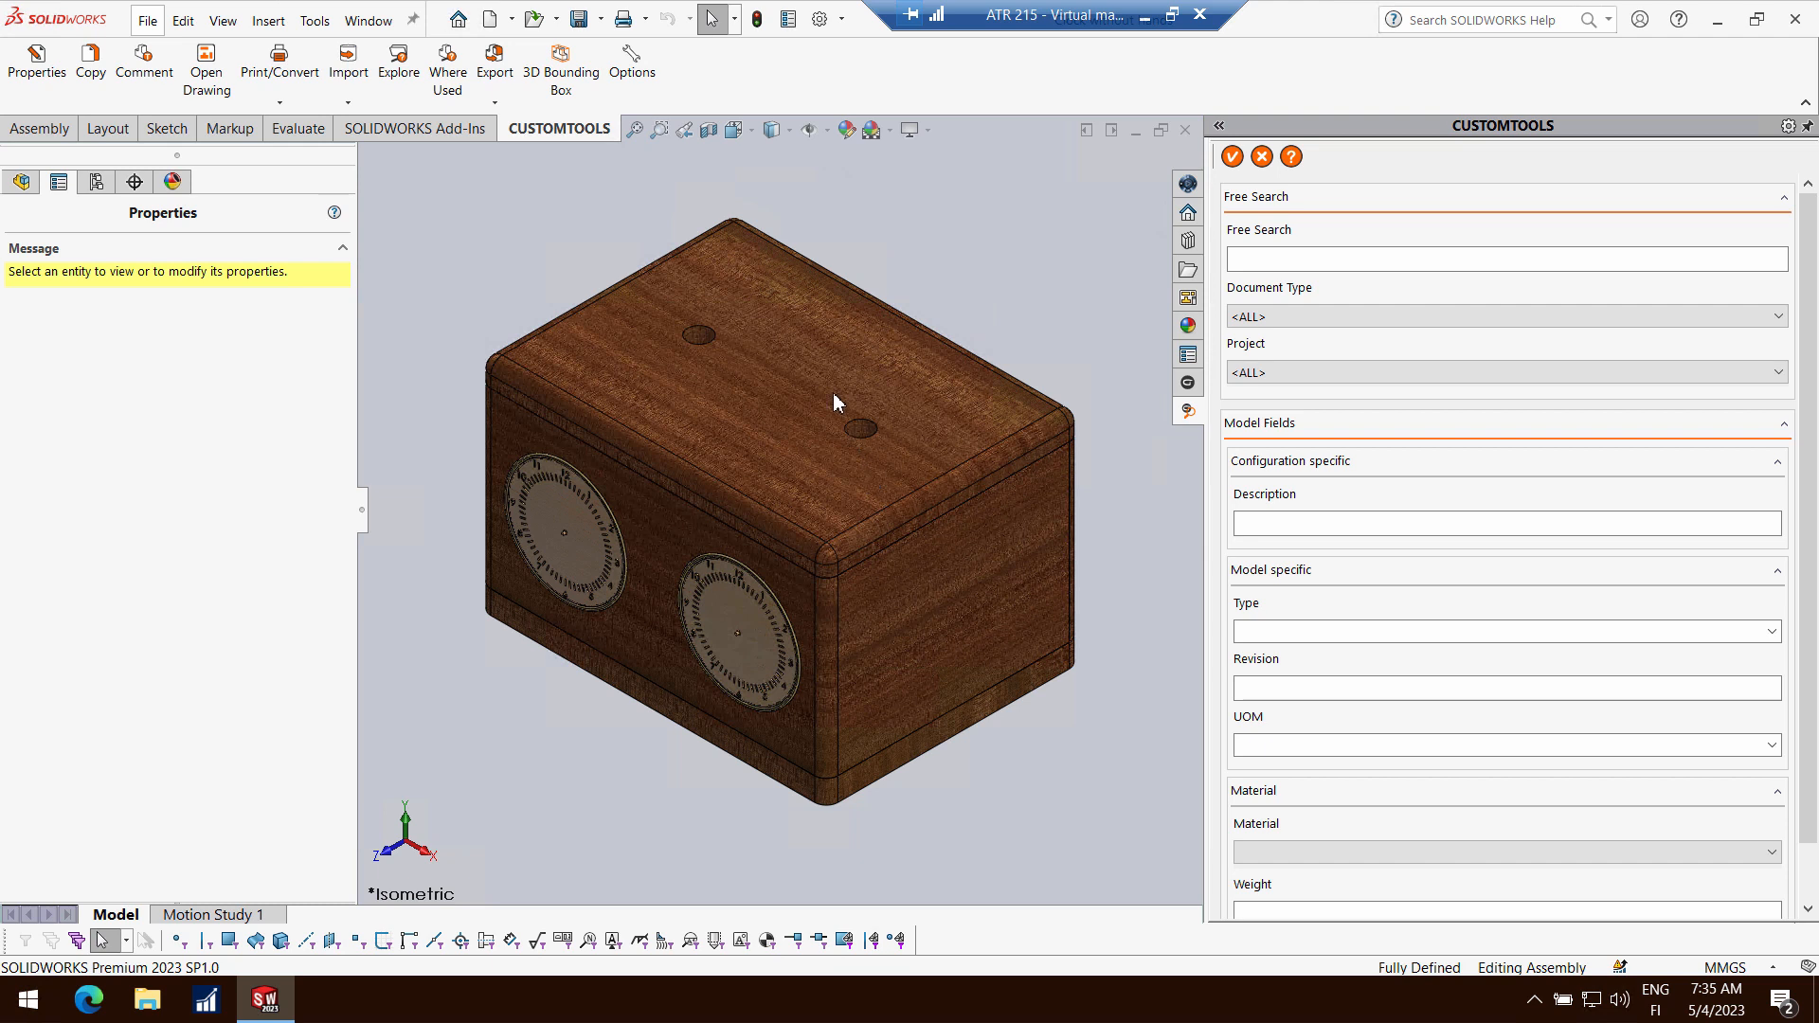
Add a project named Conveyor with project number 10005 under General, copying the settings from General
left_click(628, 55)
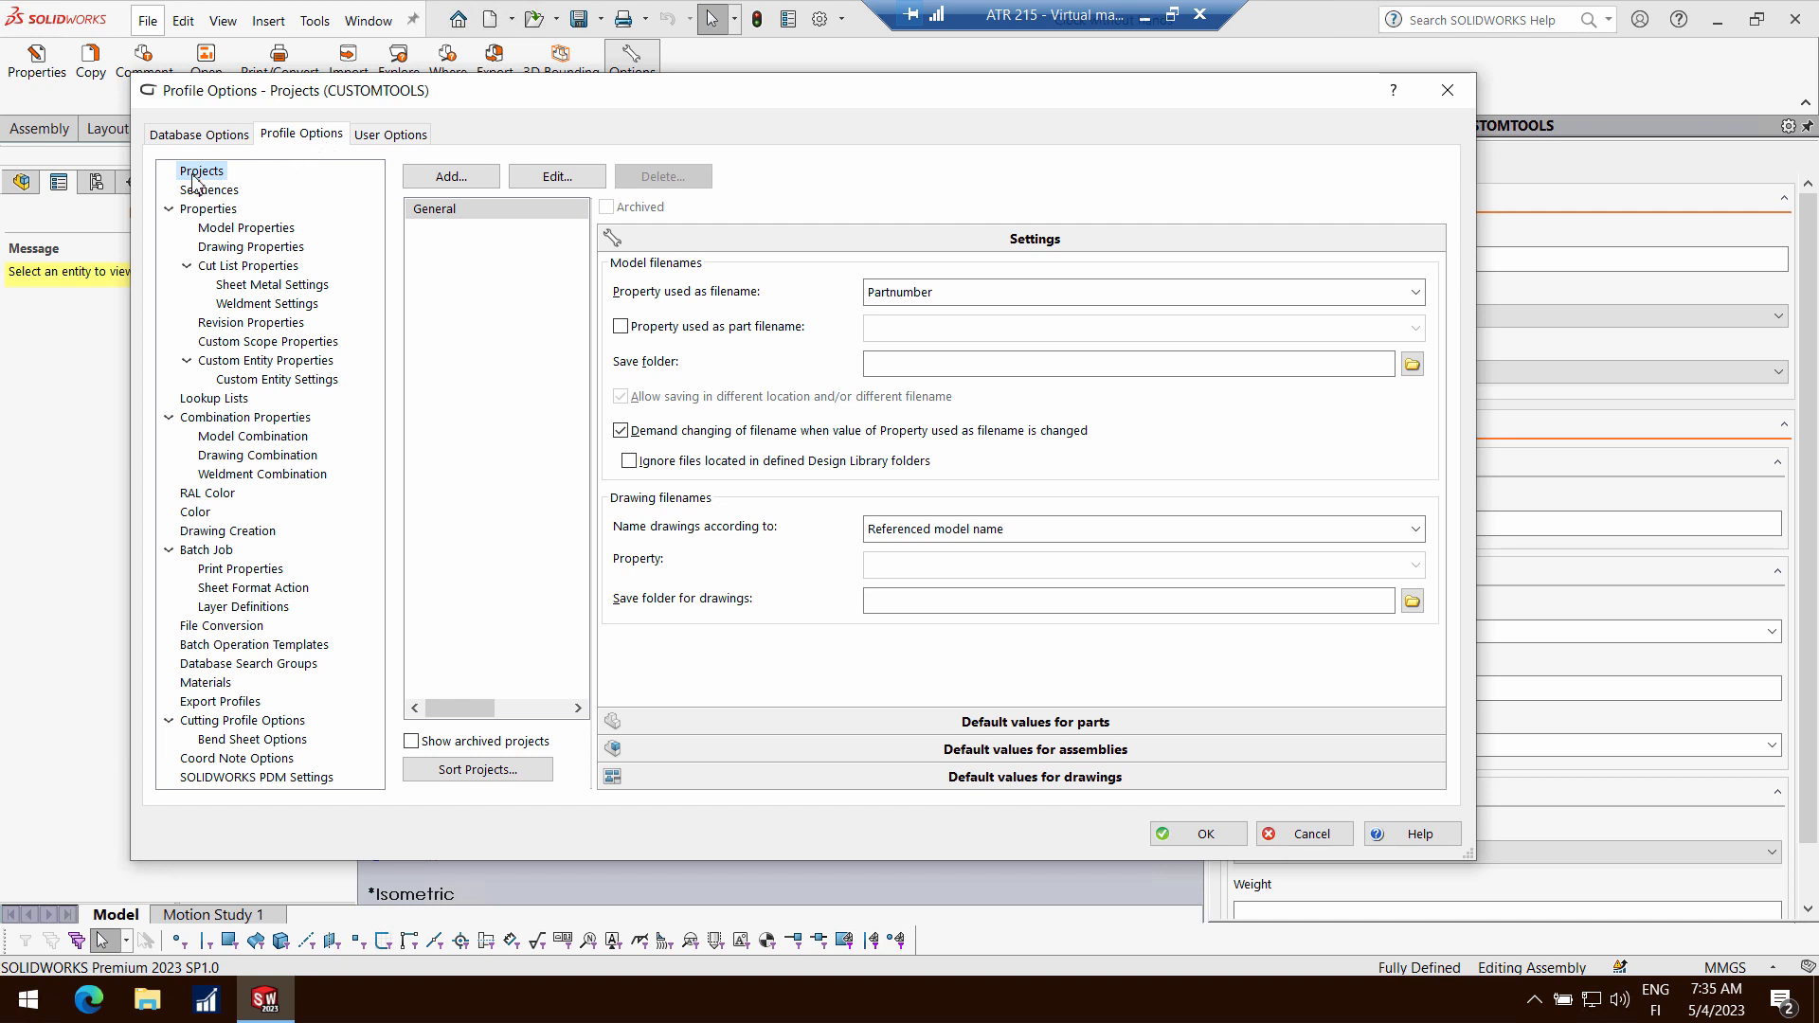
left_click(440, 212)
left_click(870, 294)
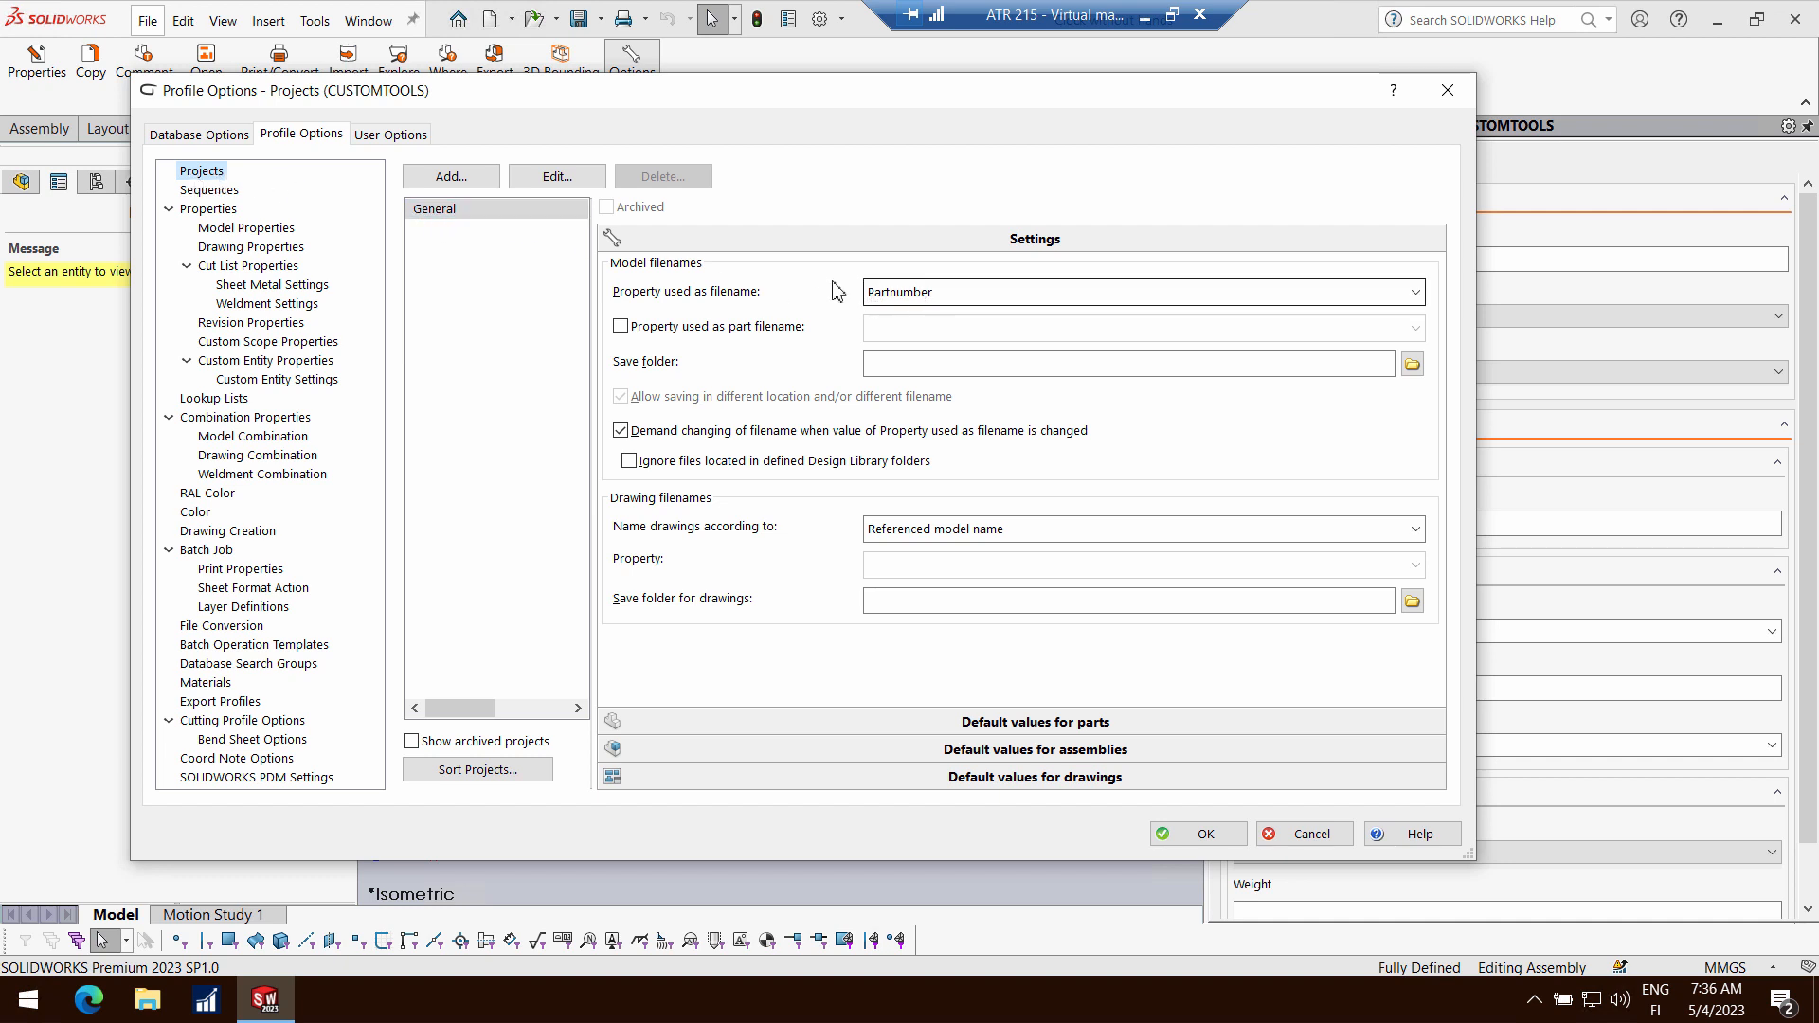
left_click(451, 177)
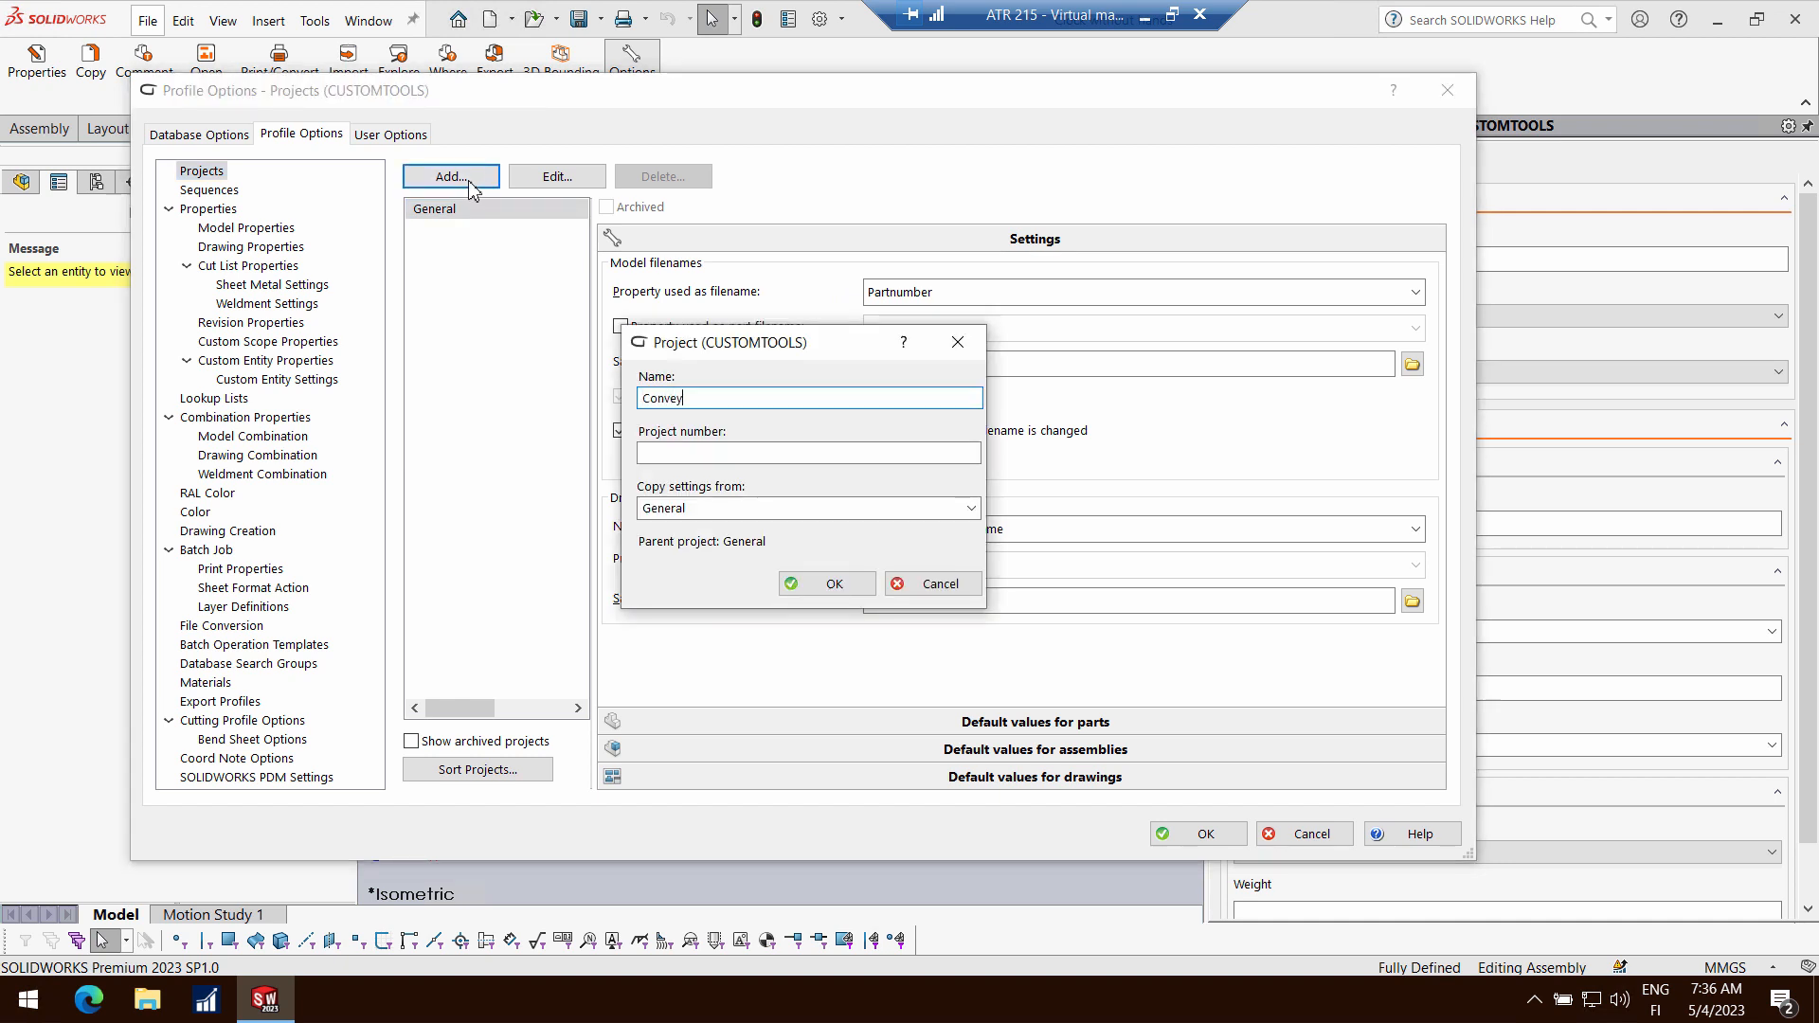
left_click(698, 455)
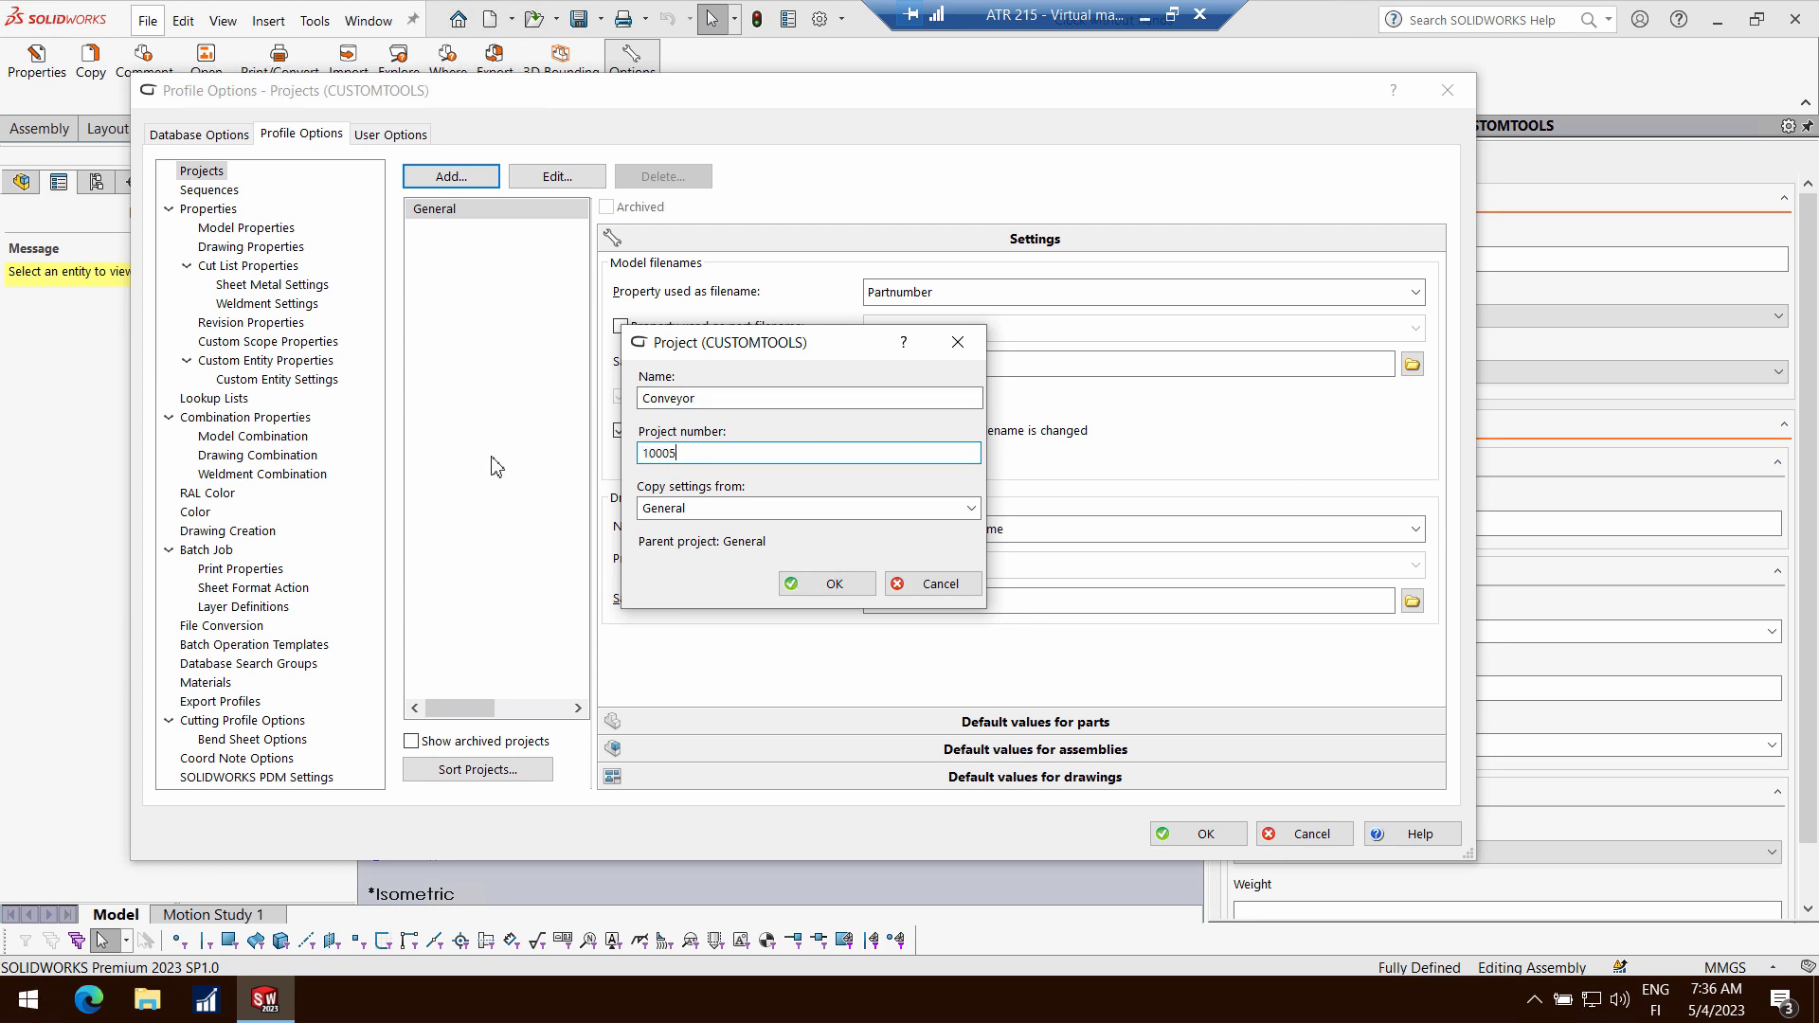
left_click(827, 583)
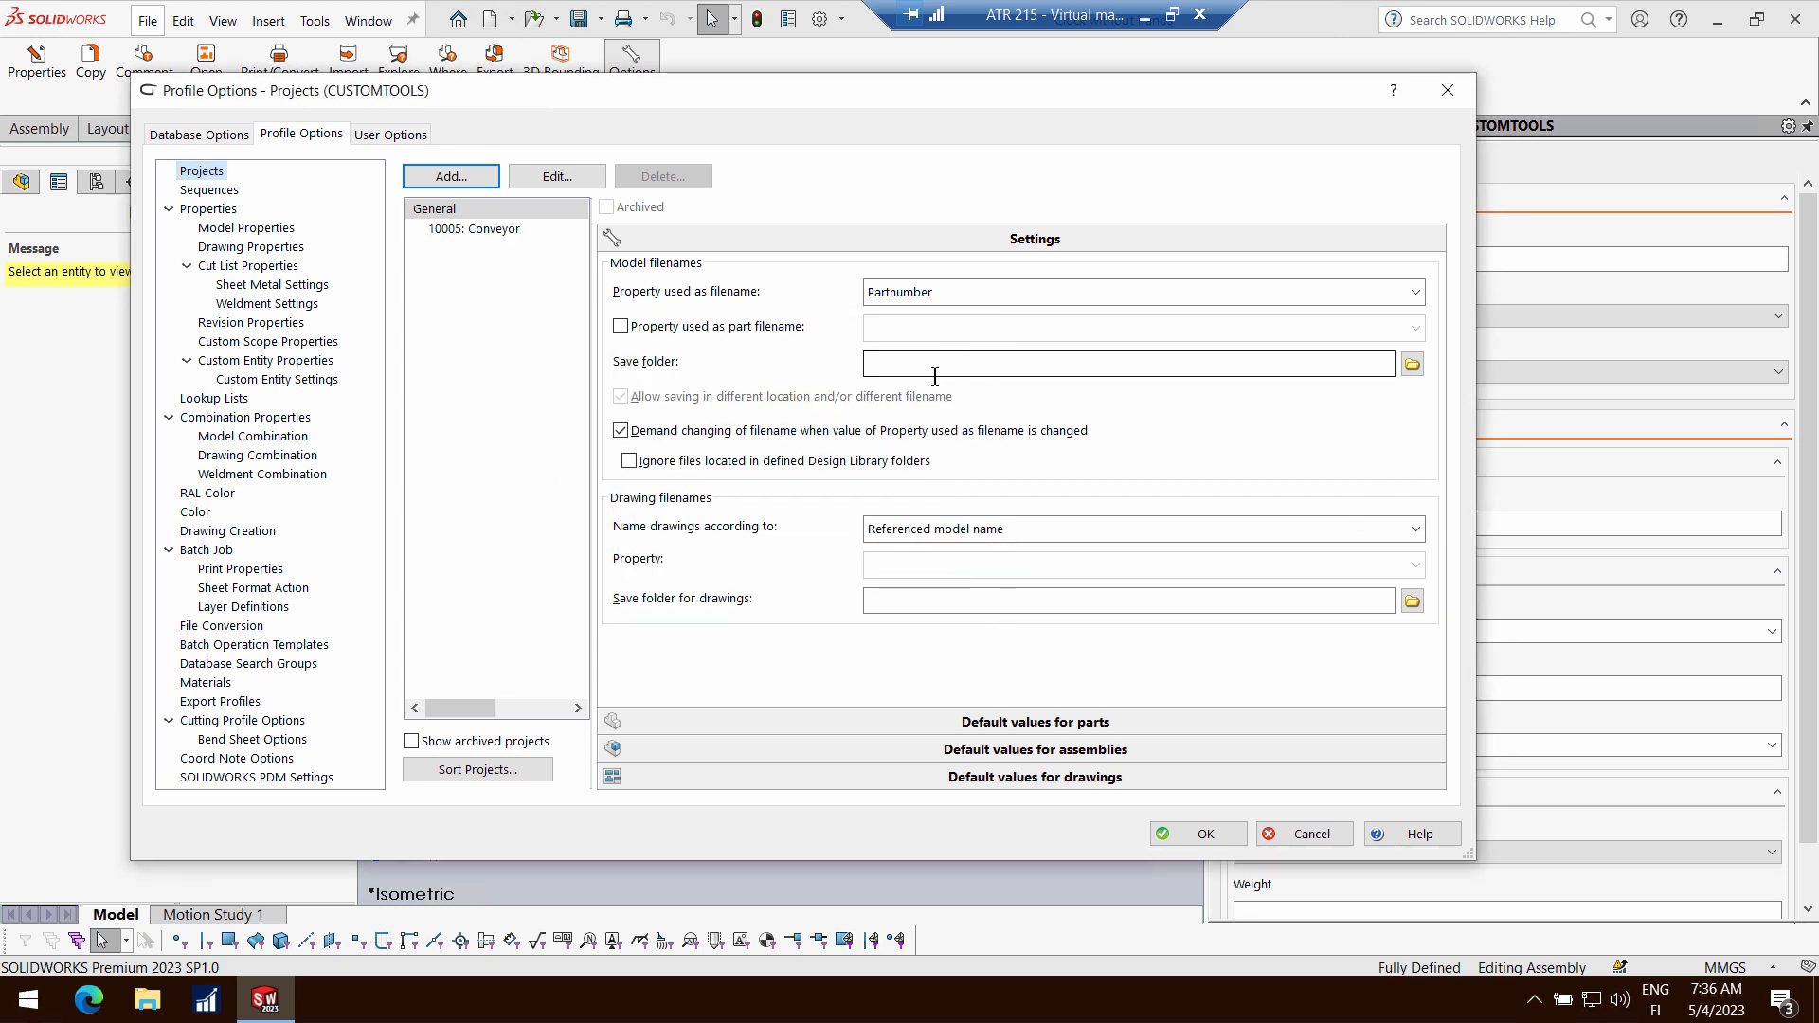
Create a folder named 10005 inside the SOLIDWORKS folder, set it as the General project's save folder for models, and accept the profile options
left_click(1412, 363)
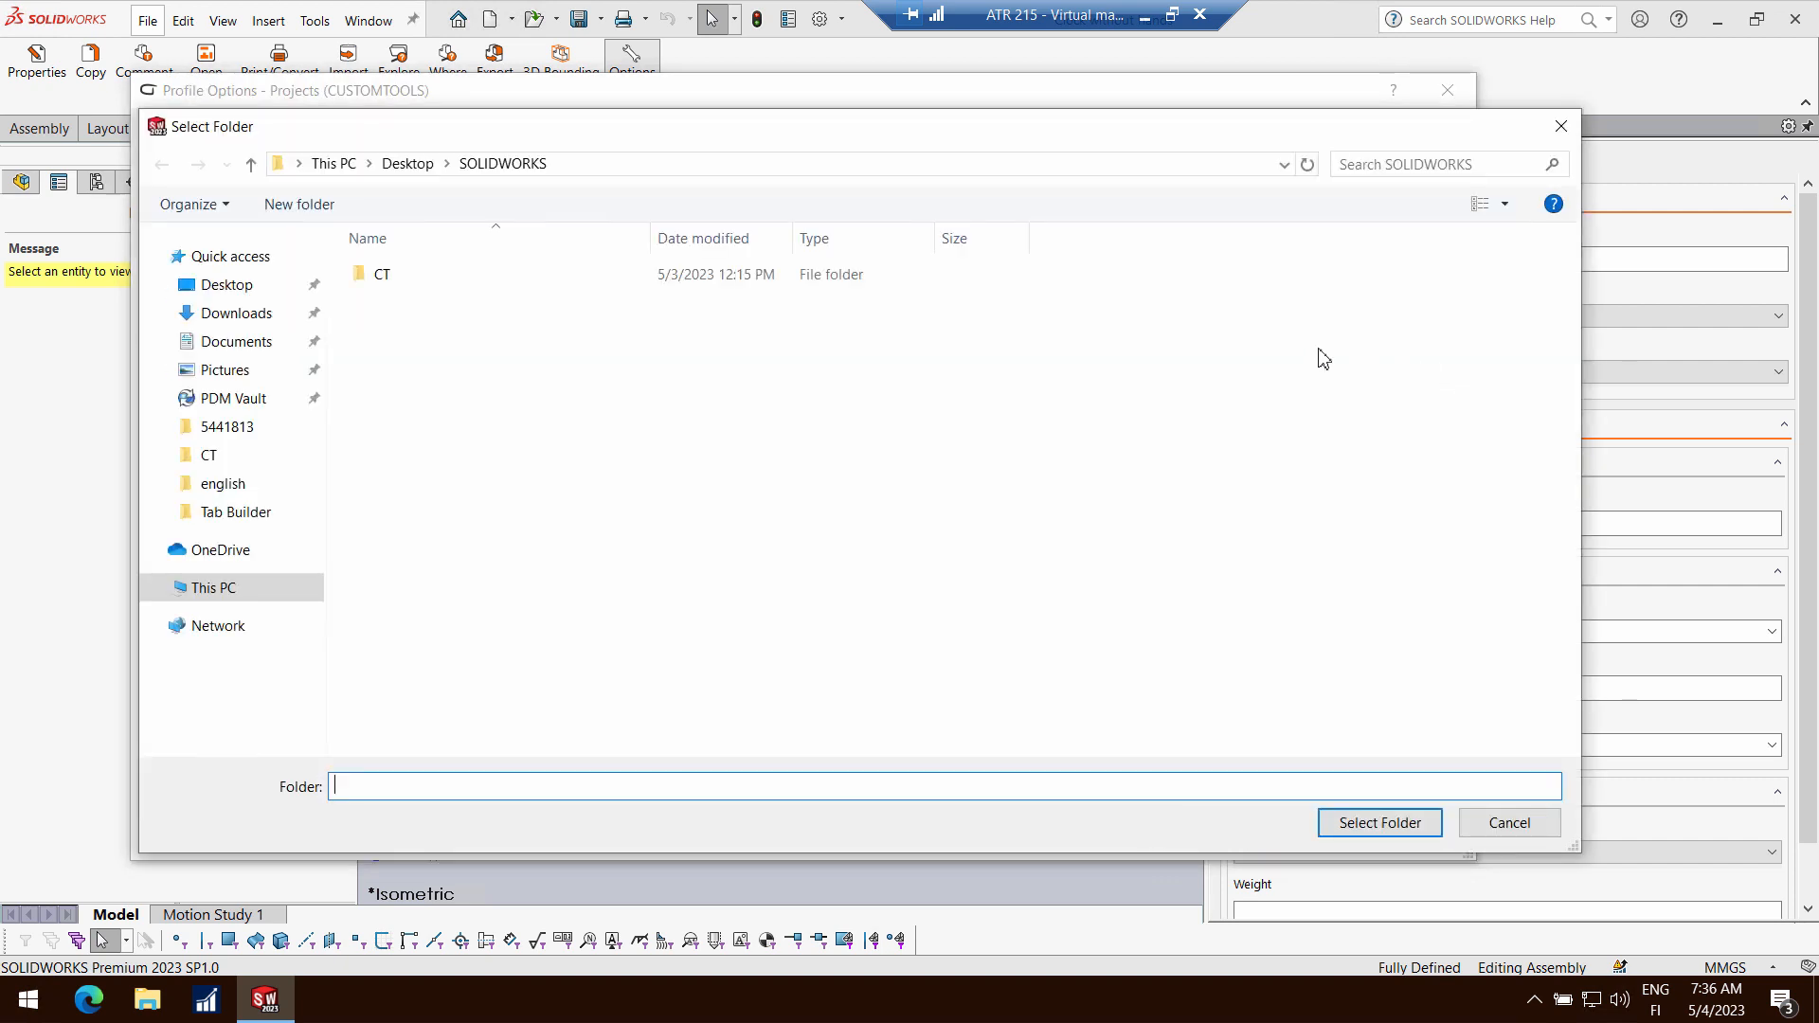
left_click(298, 206)
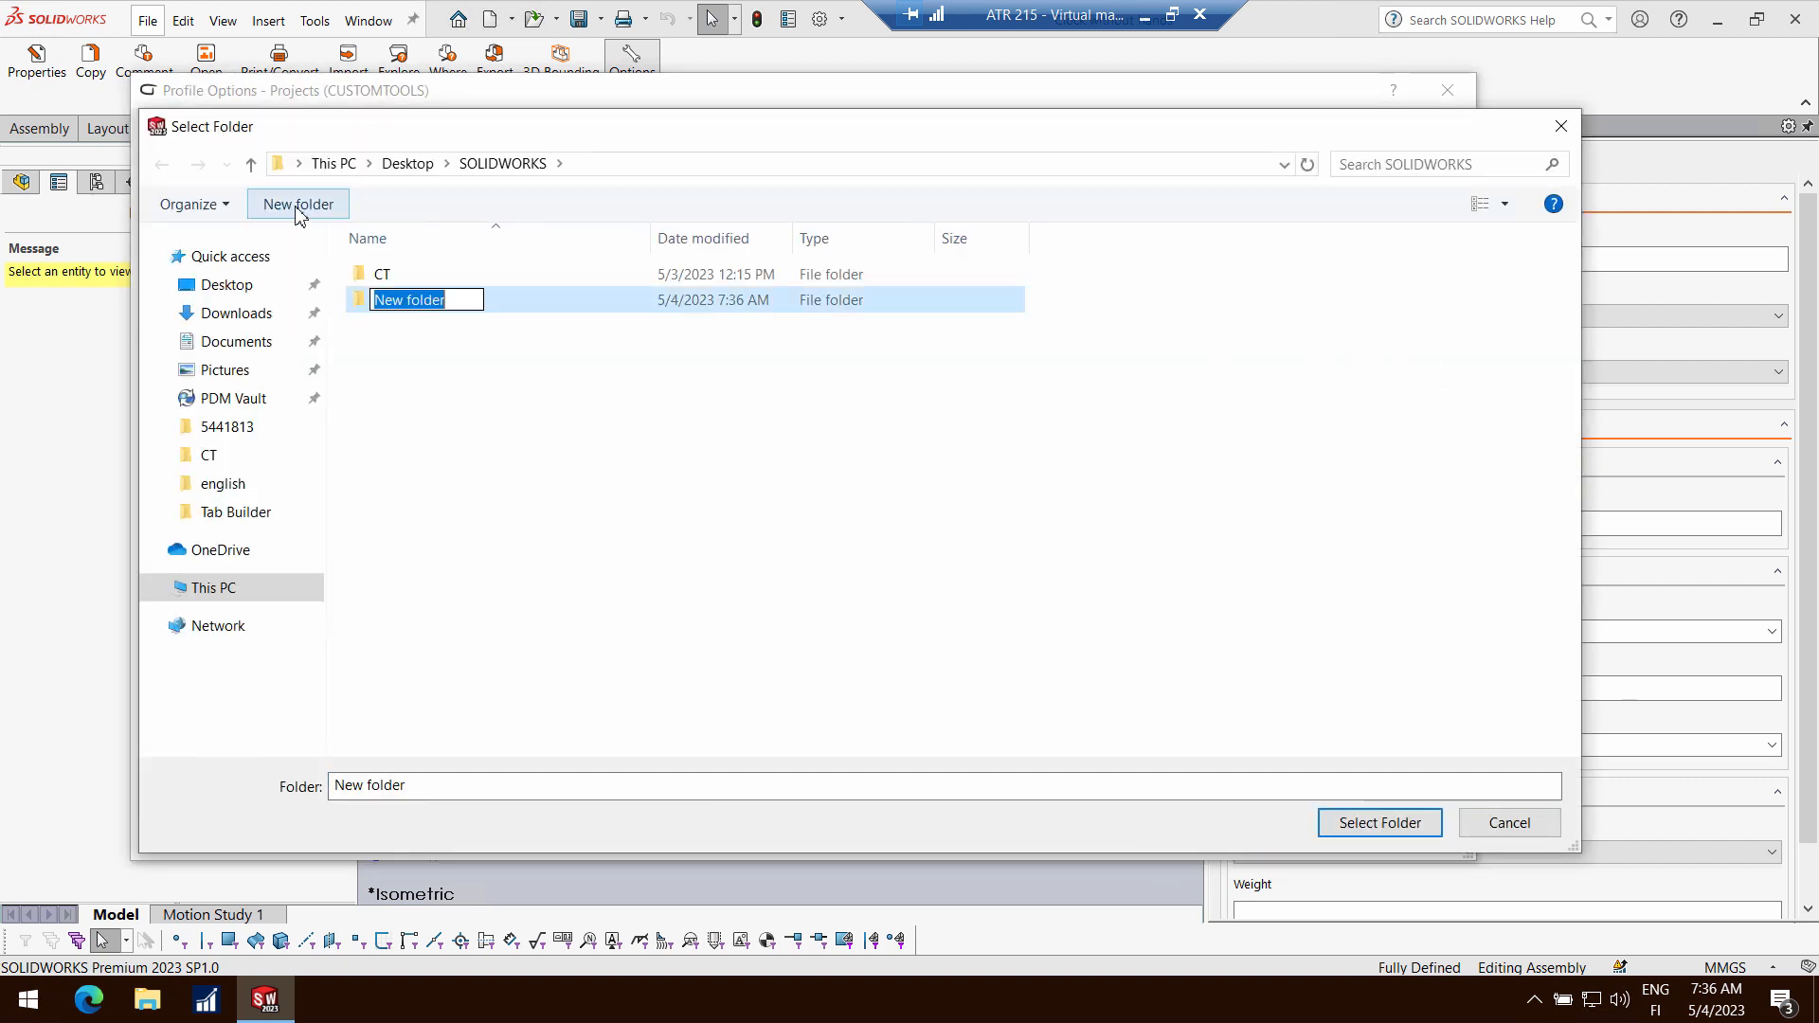
type("10005")
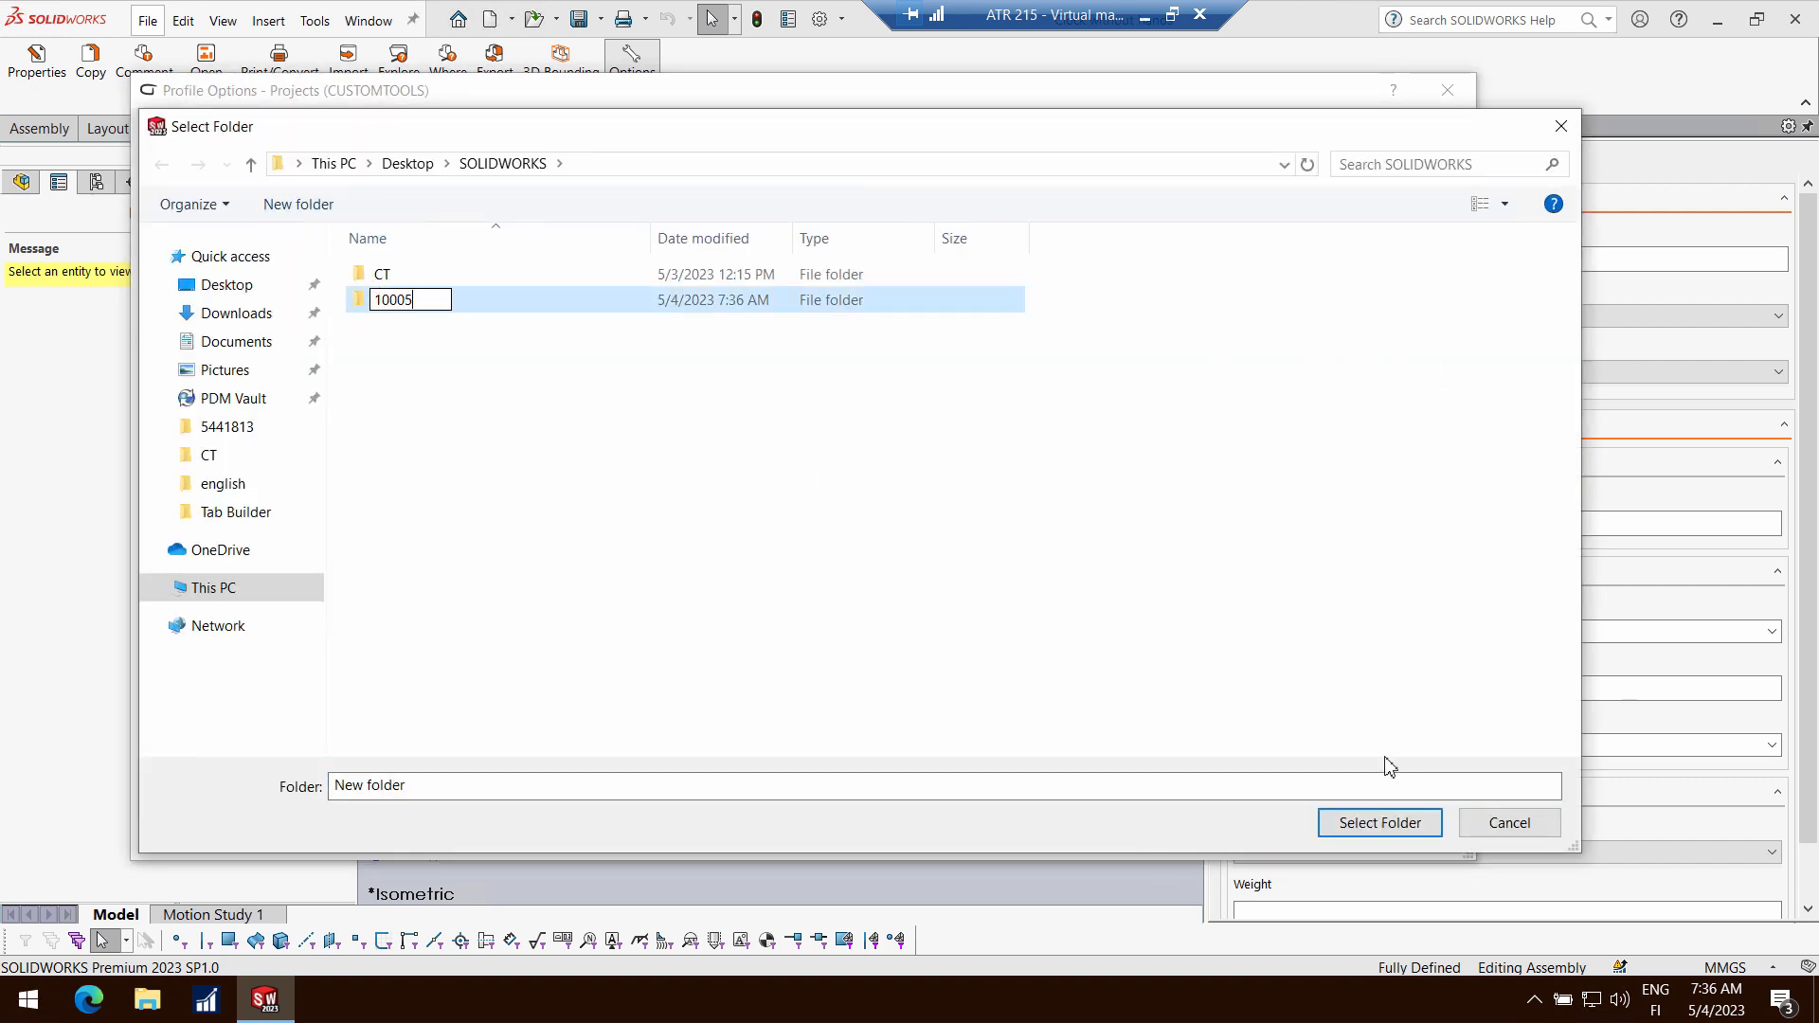
key("Return")
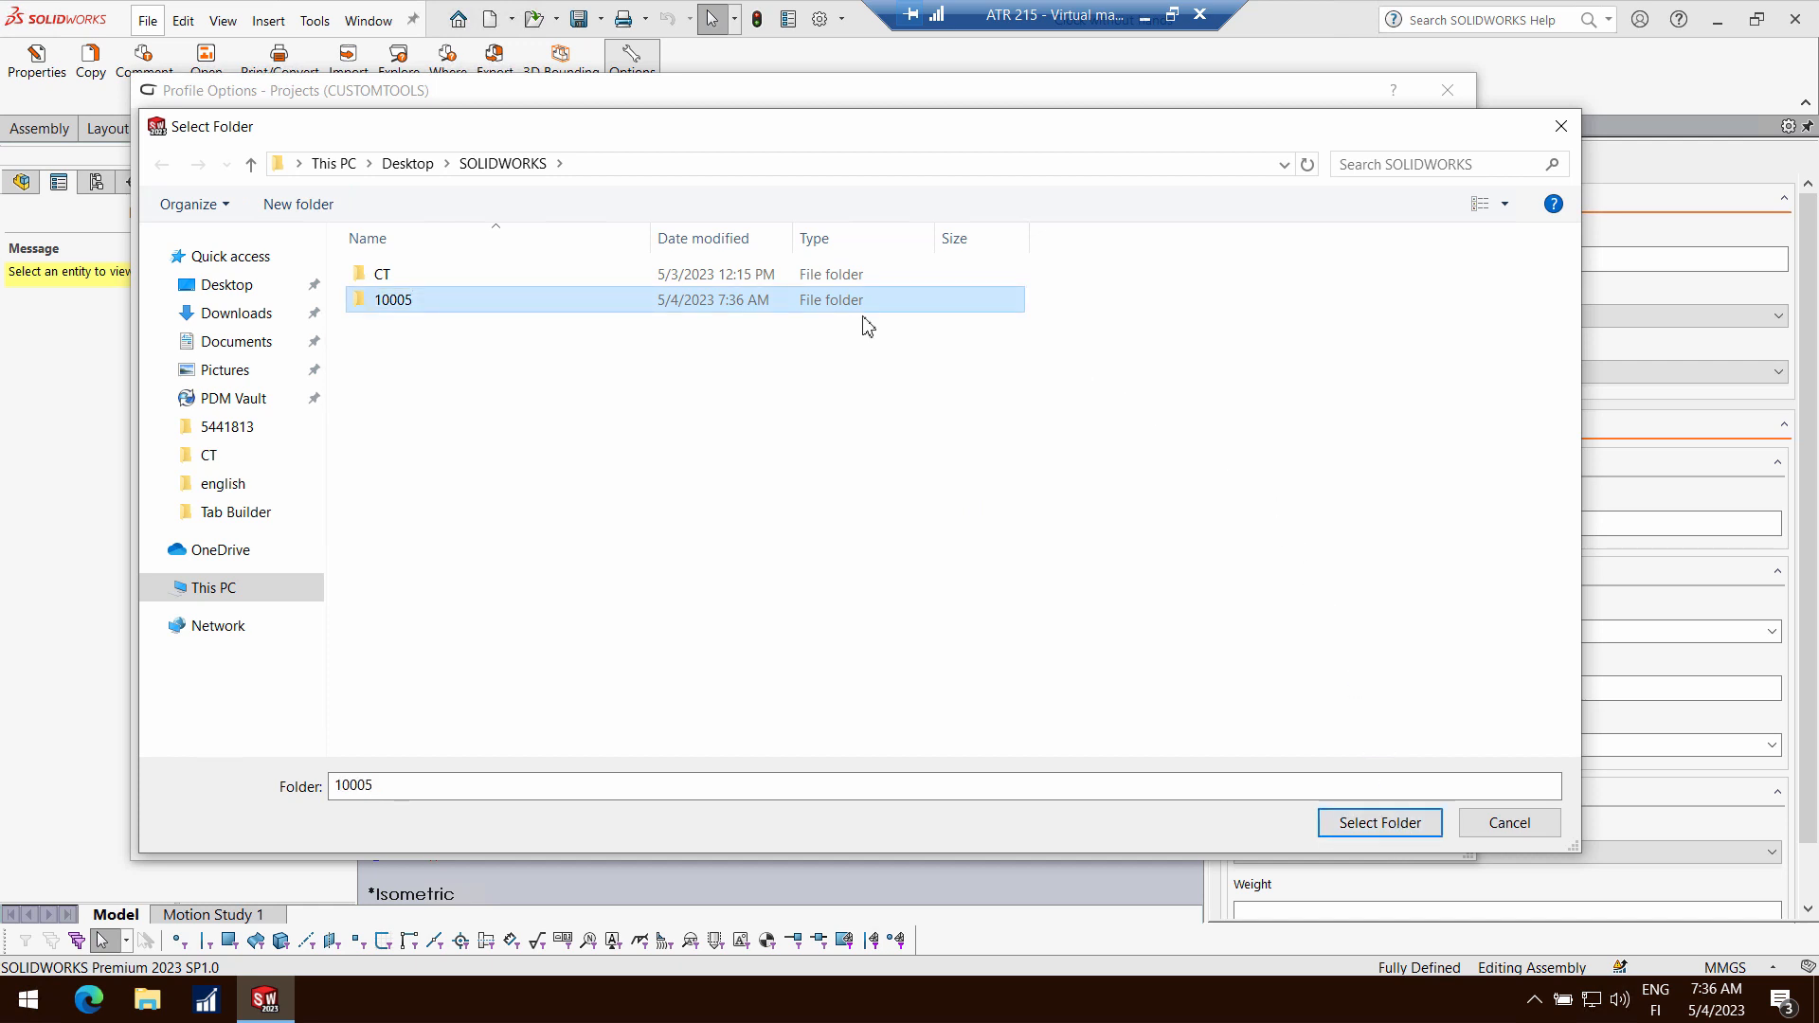
left_click(1369, 824)
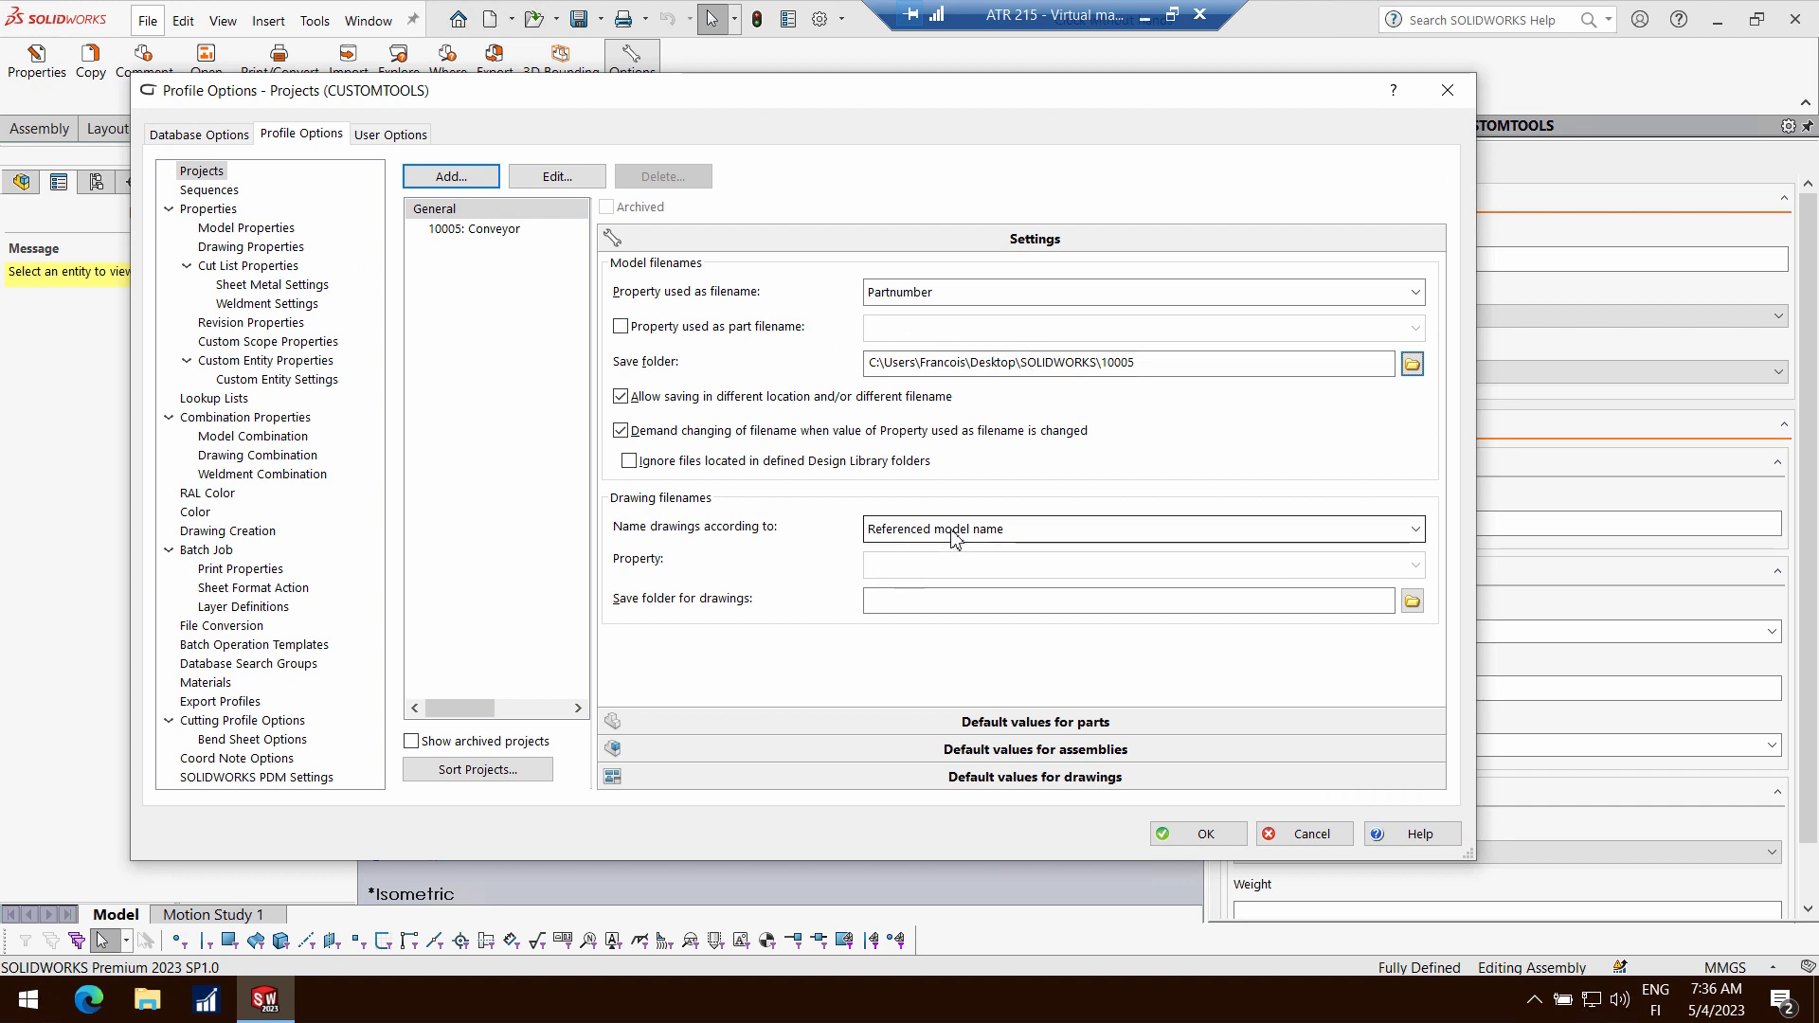
left_click(1201, 834)
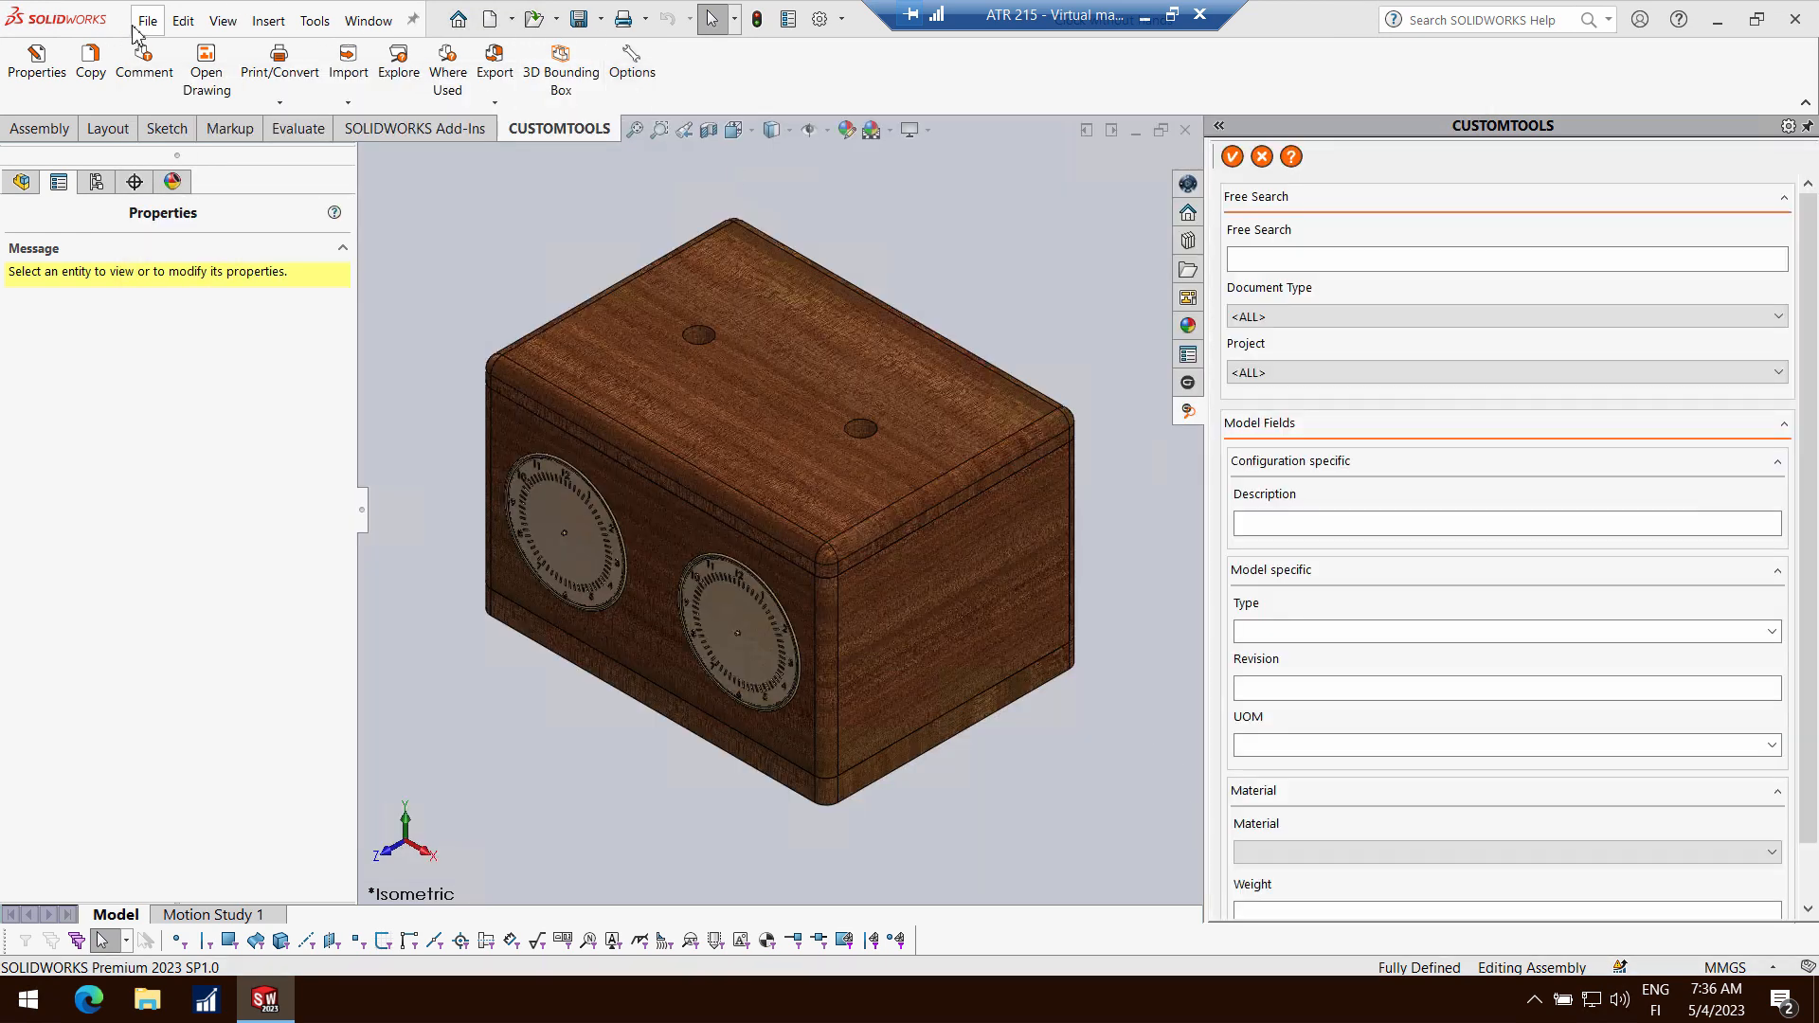
Create a new part document from a template
left_click(143, 21)
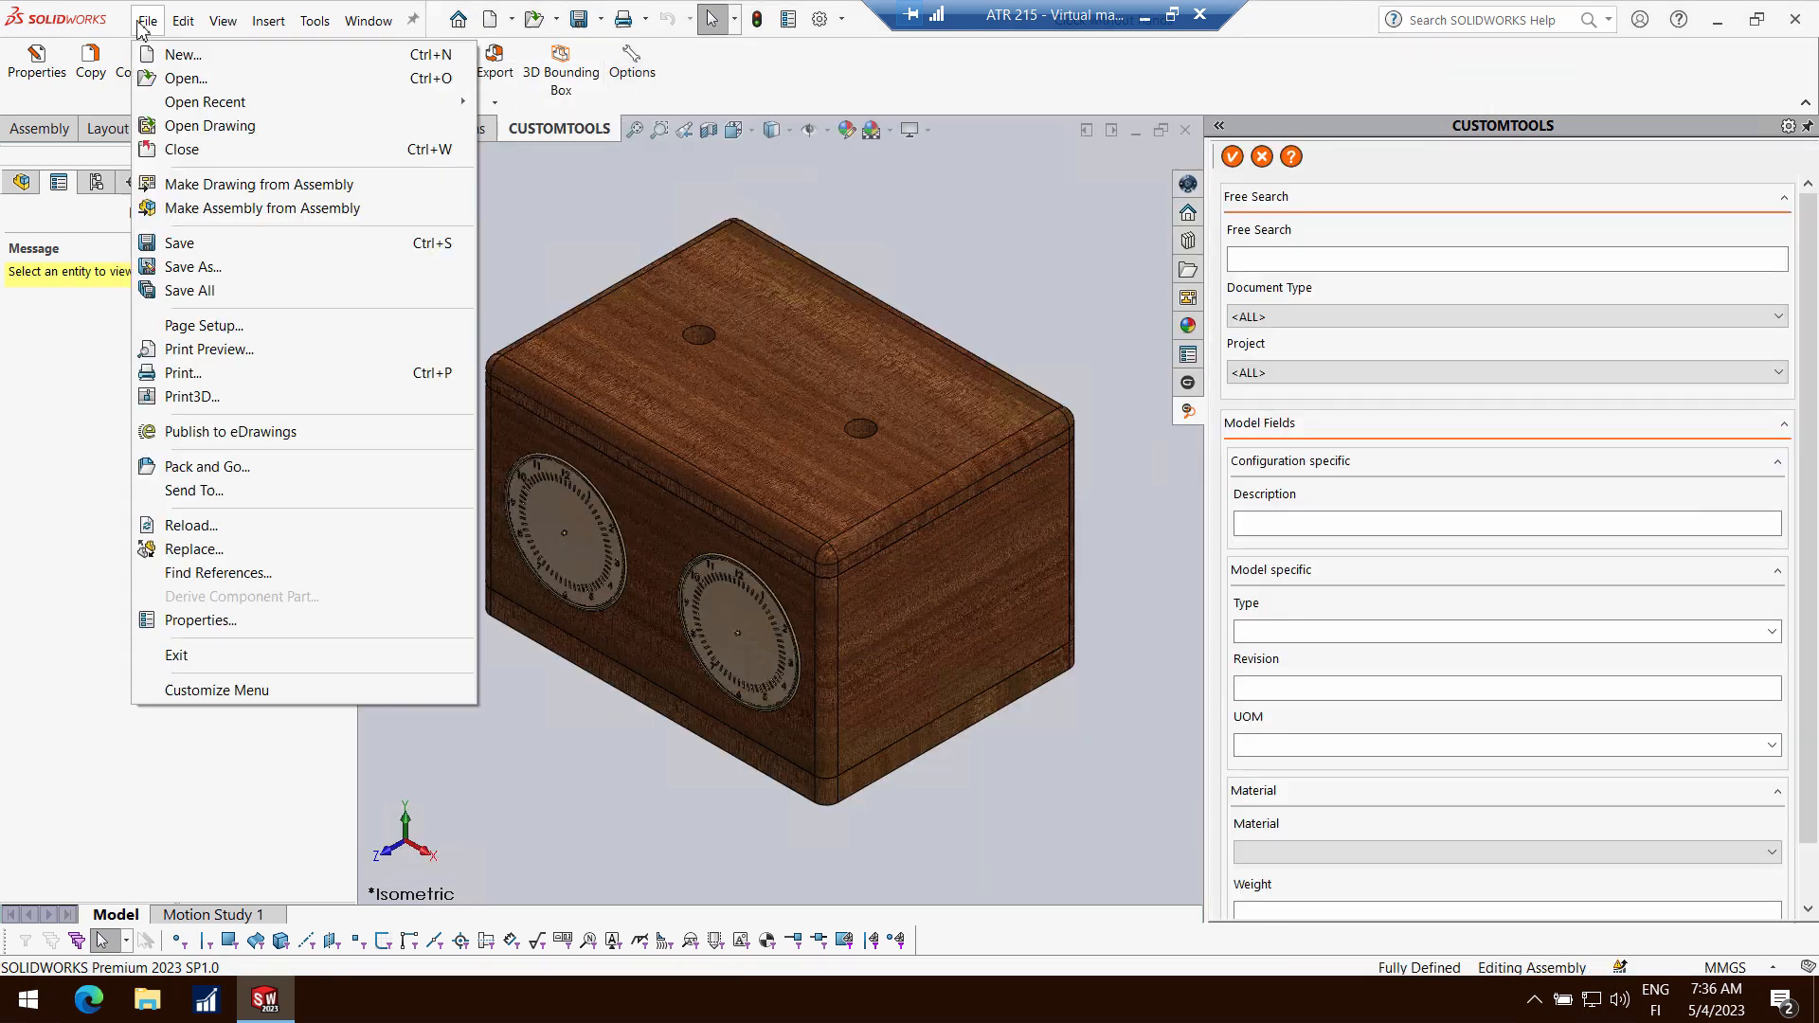
left_click(175, 49)
left_click(362, 323)
left_click(768, 743)
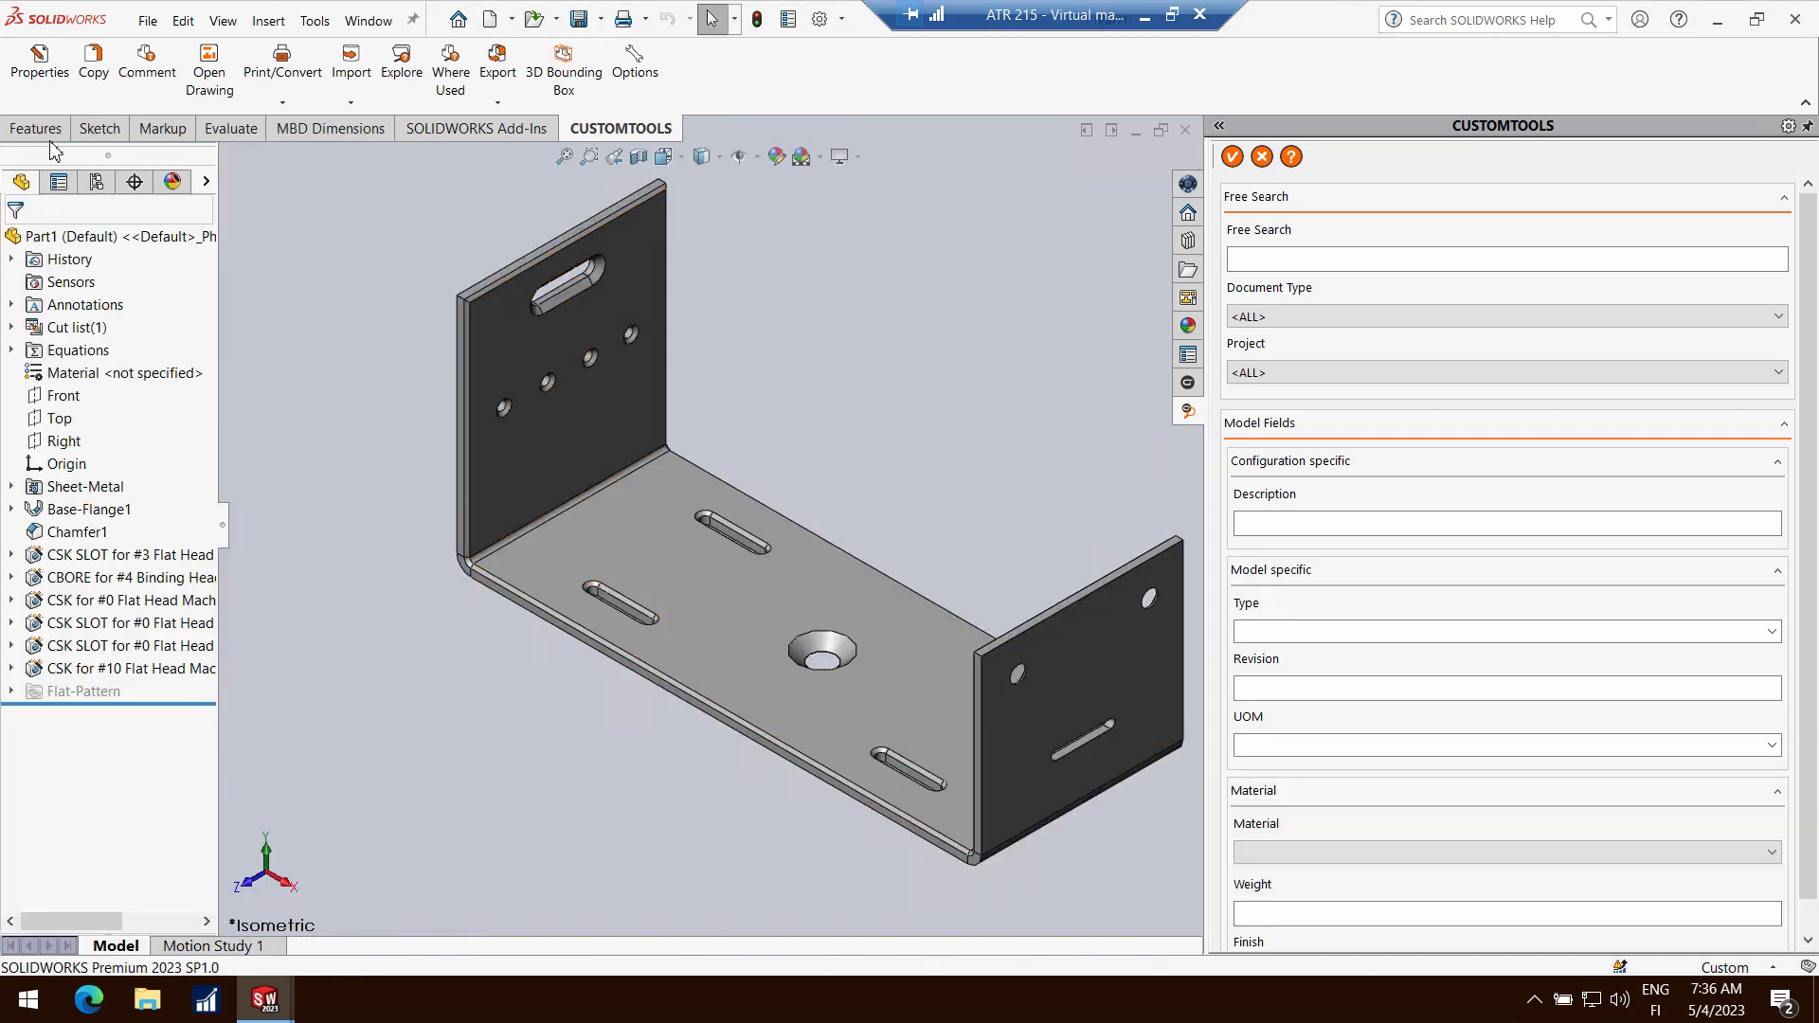
In the part's CUSTOMTOOLS properties, assign project 10005: Conveyor and generate part number CT-10001
left_click(35, 72)
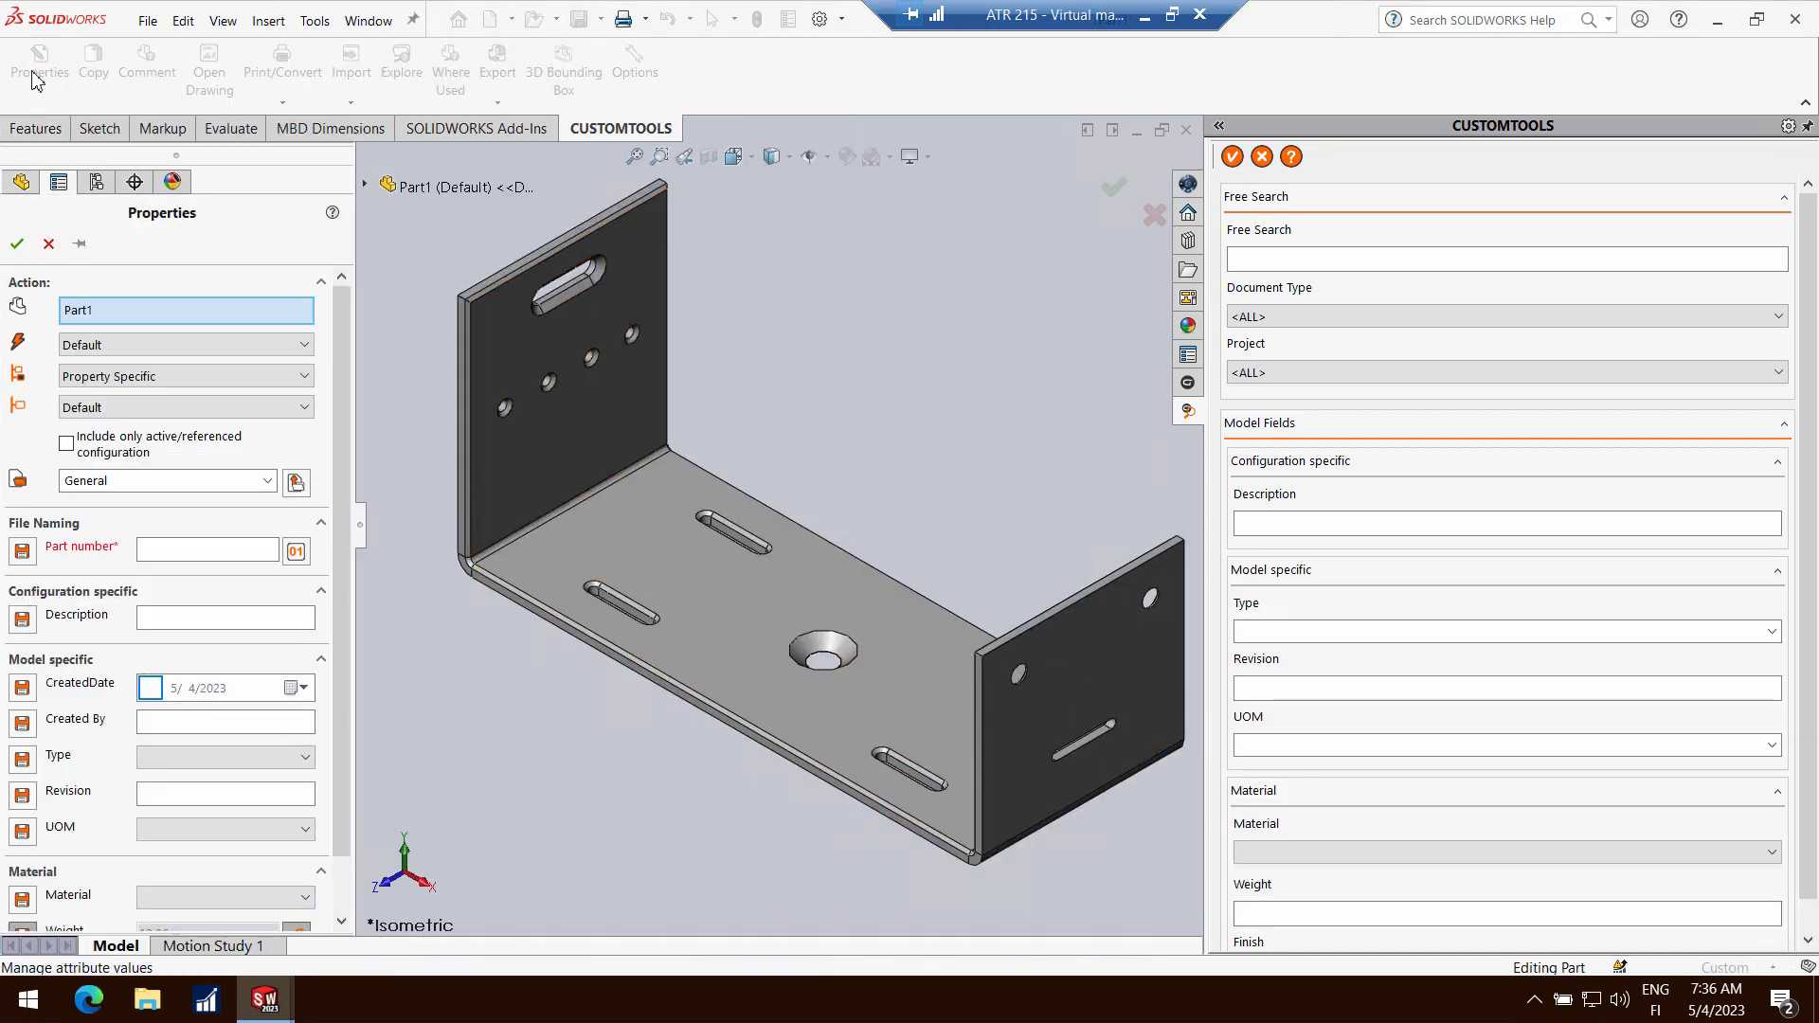
left_click(268, 481)
left_click(71, 541)
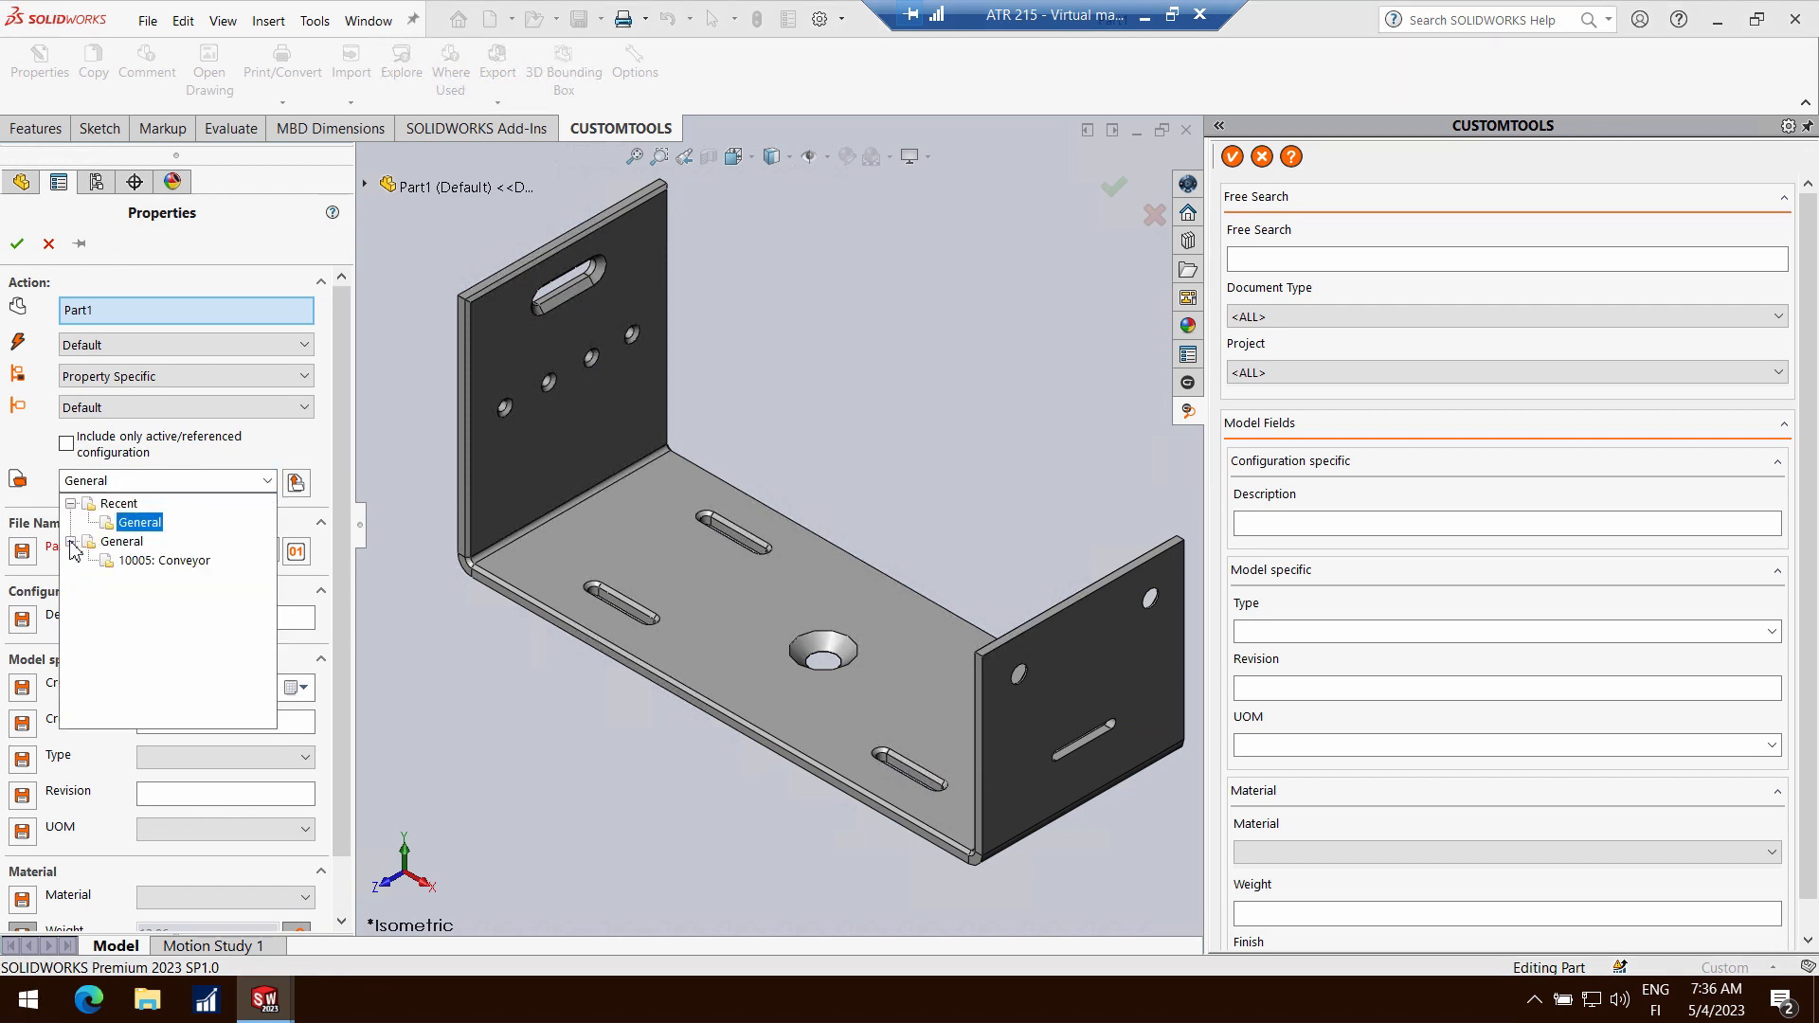
left_click(161, 561)
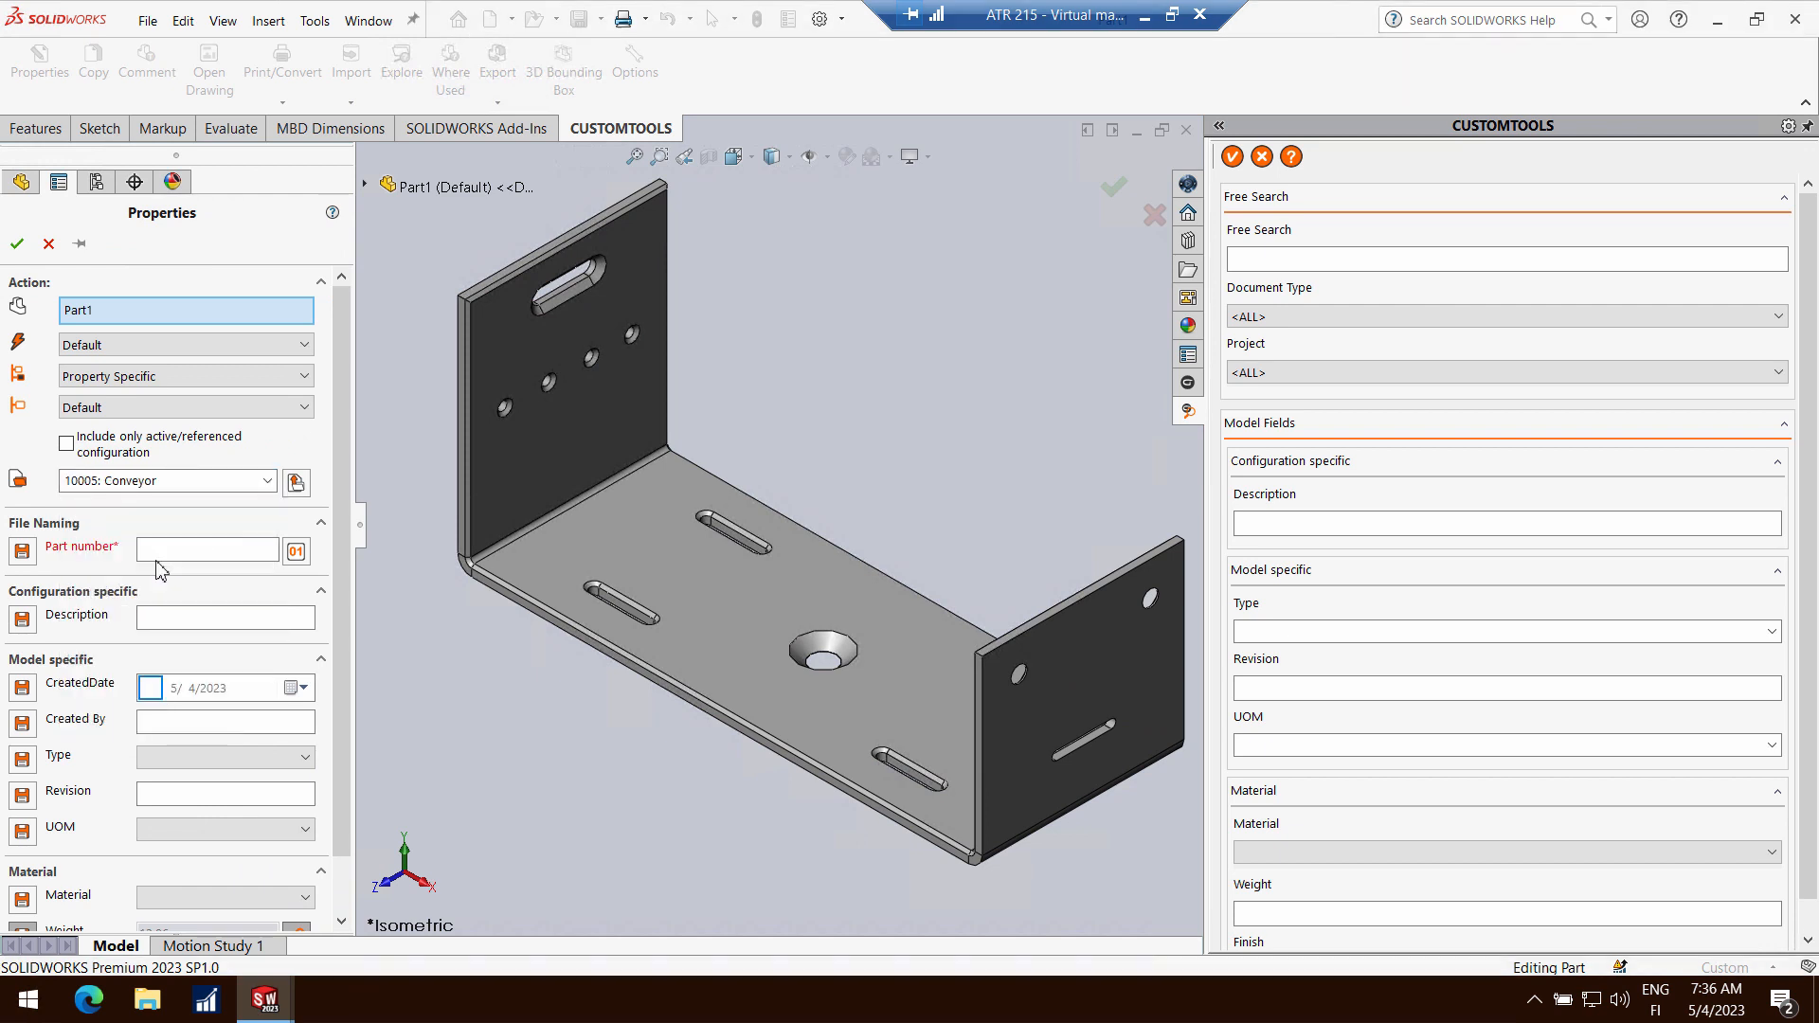
left_click(296, 551)
left_click(480, 723)
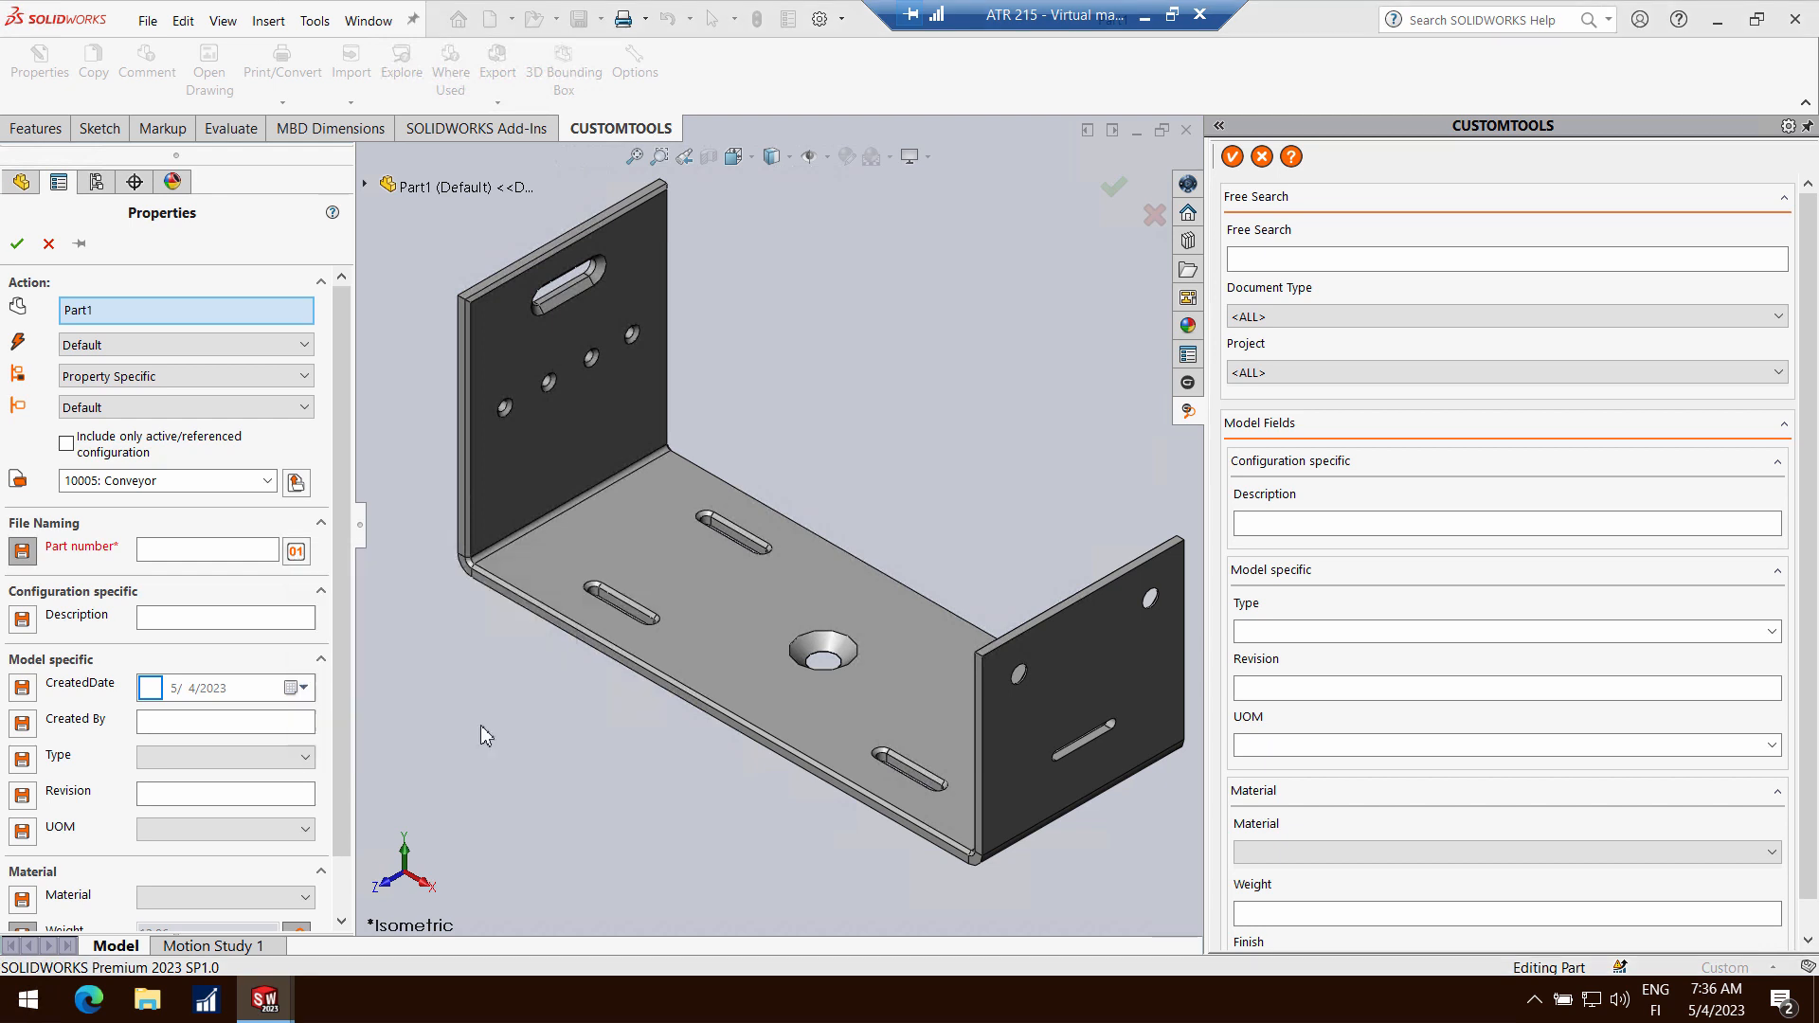
Fill in the description Bracket, enable the created date 5/4/2023, enter the creator's initials and set the type to Fabricated
left_click(203, 619)
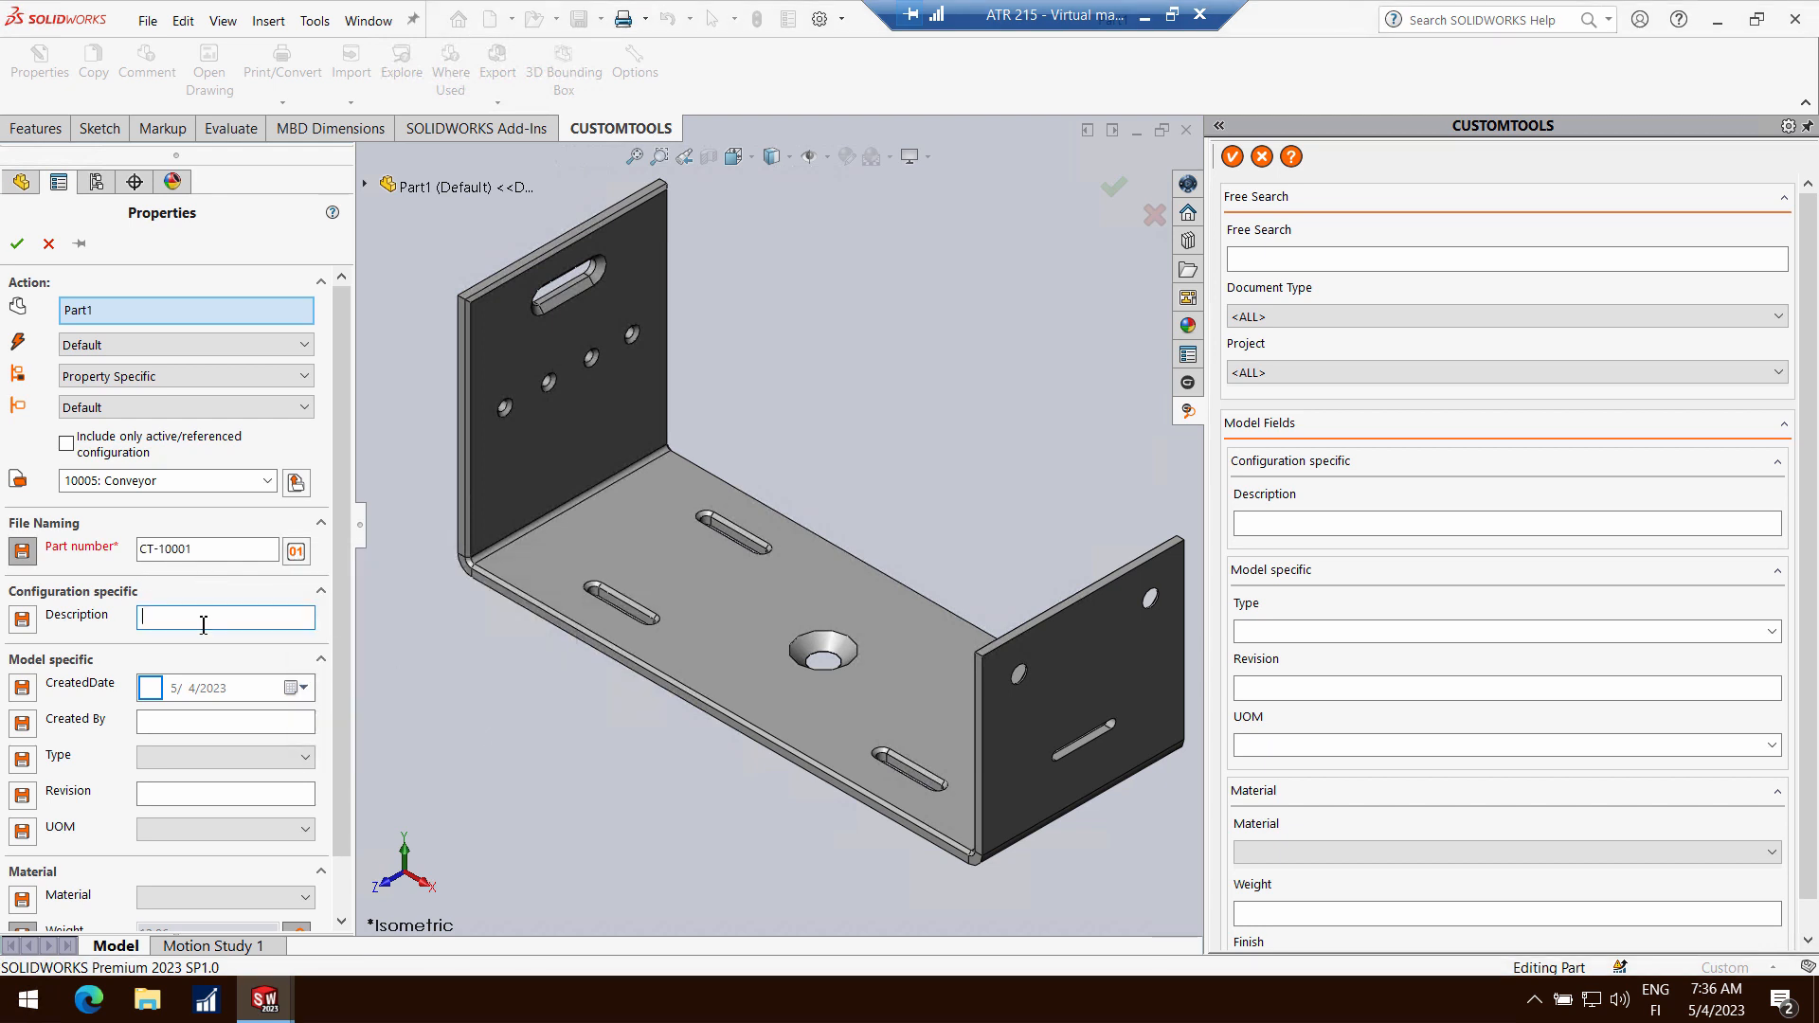
type("Br")
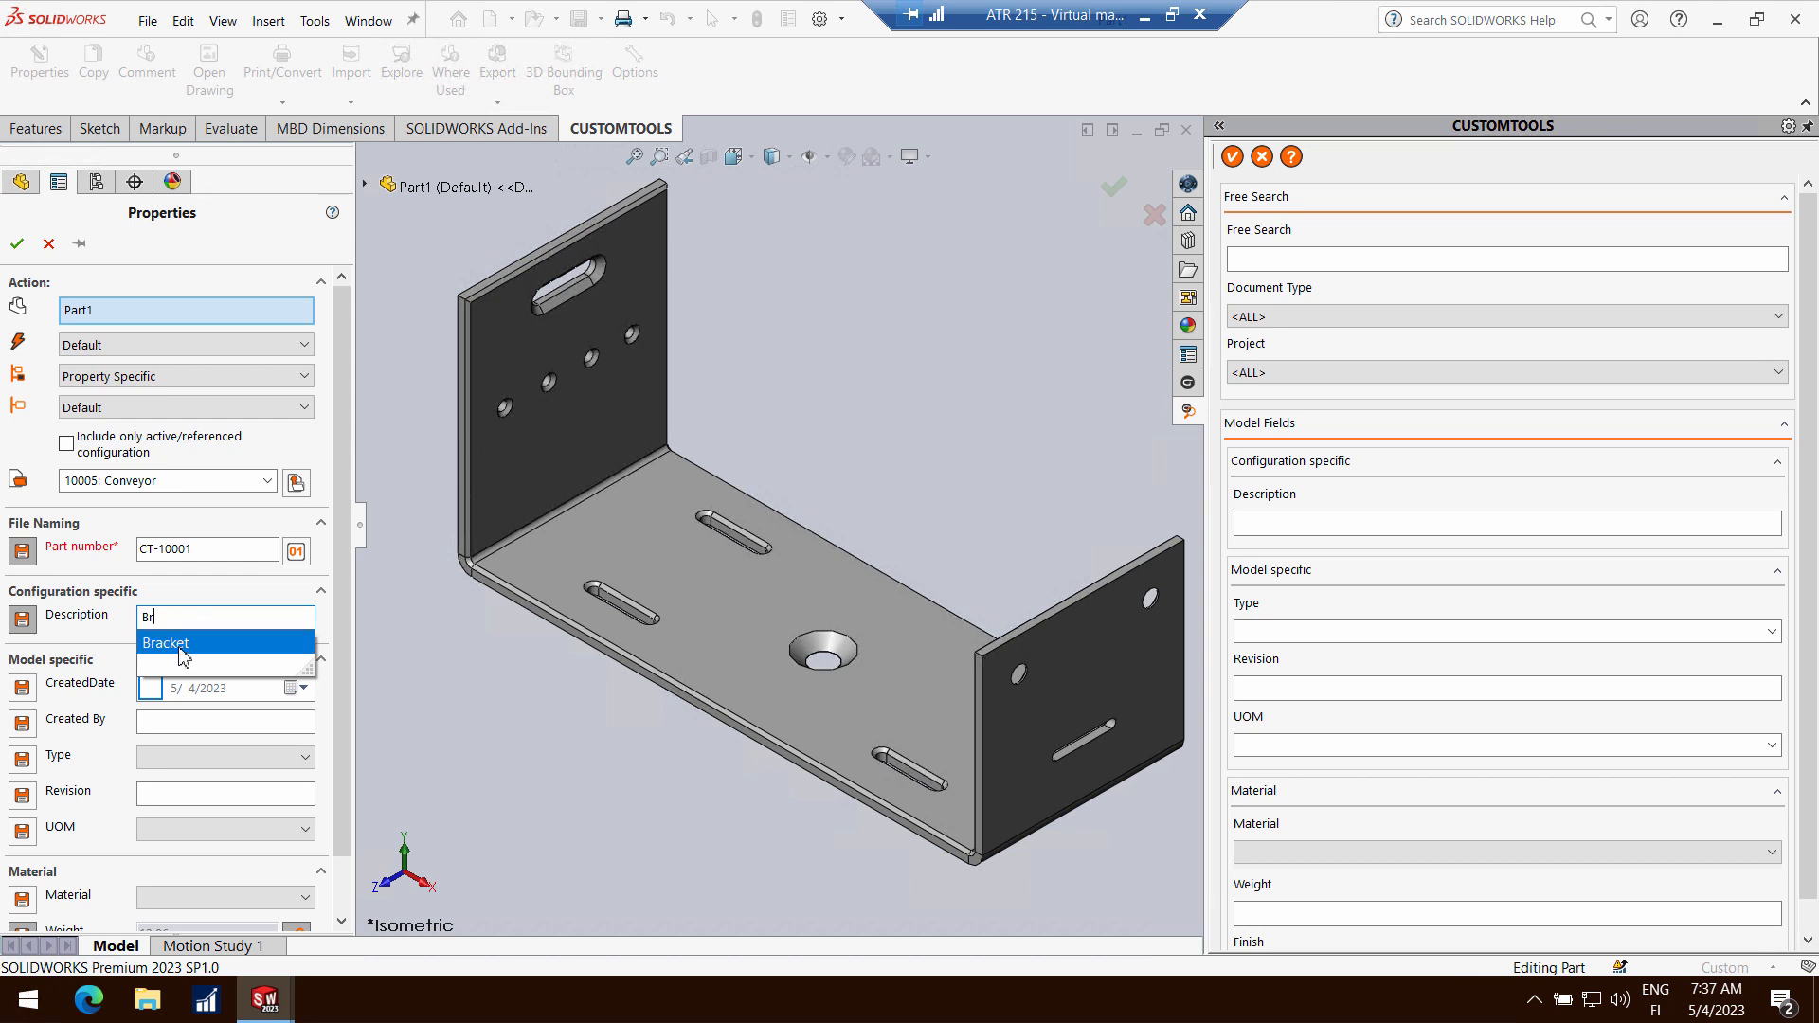
left_click(184, 644)
left_click(151, 687)
left_click(160, 721)
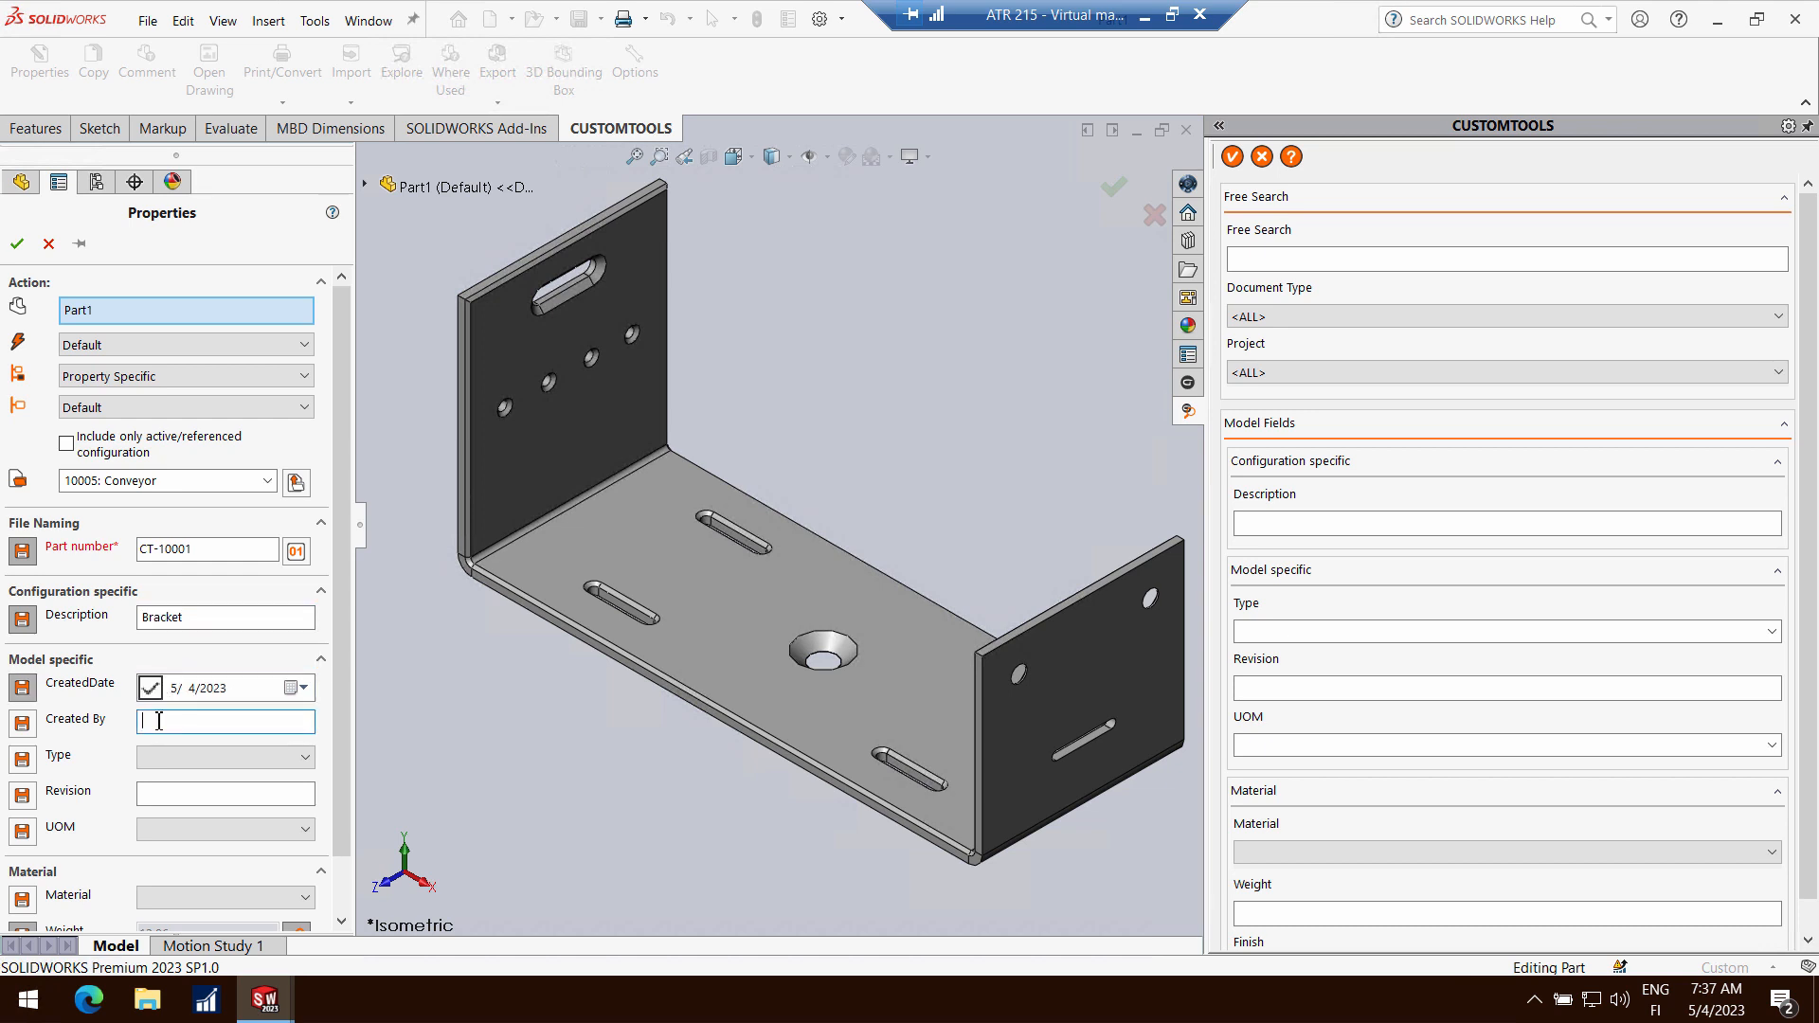
type("FS")
left_click(176, 758)
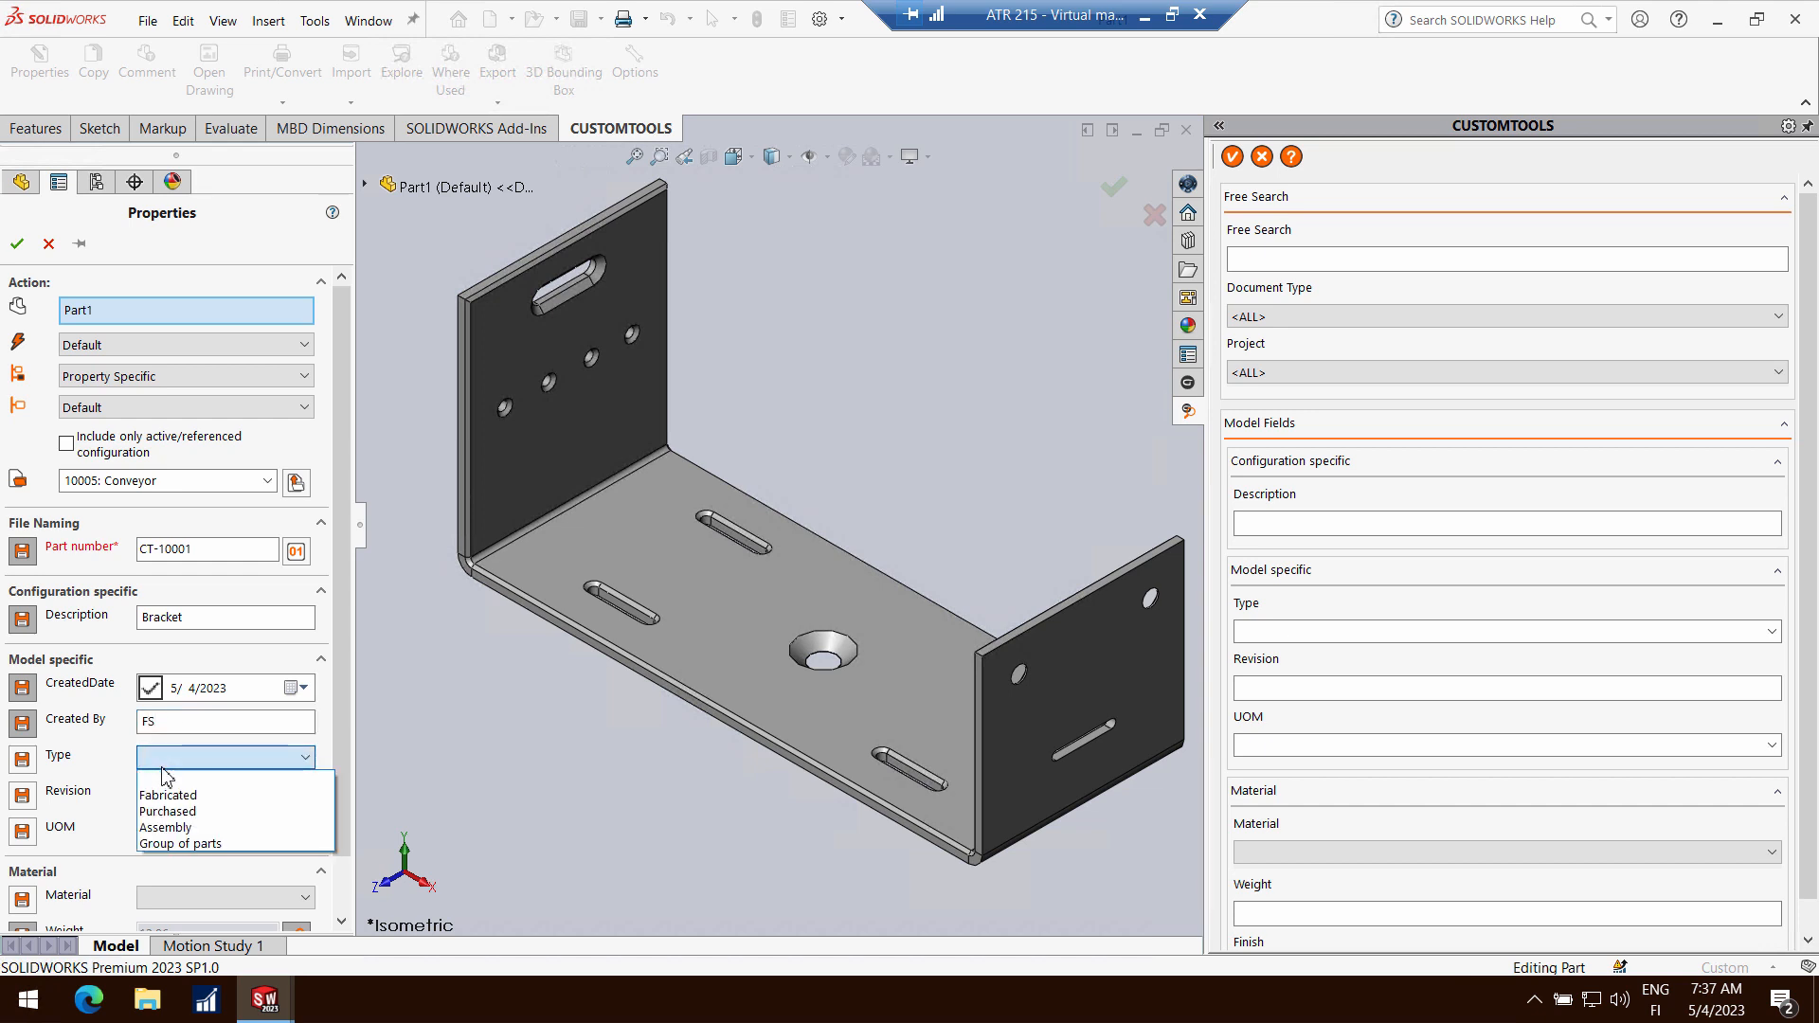
left_click(170, 795)
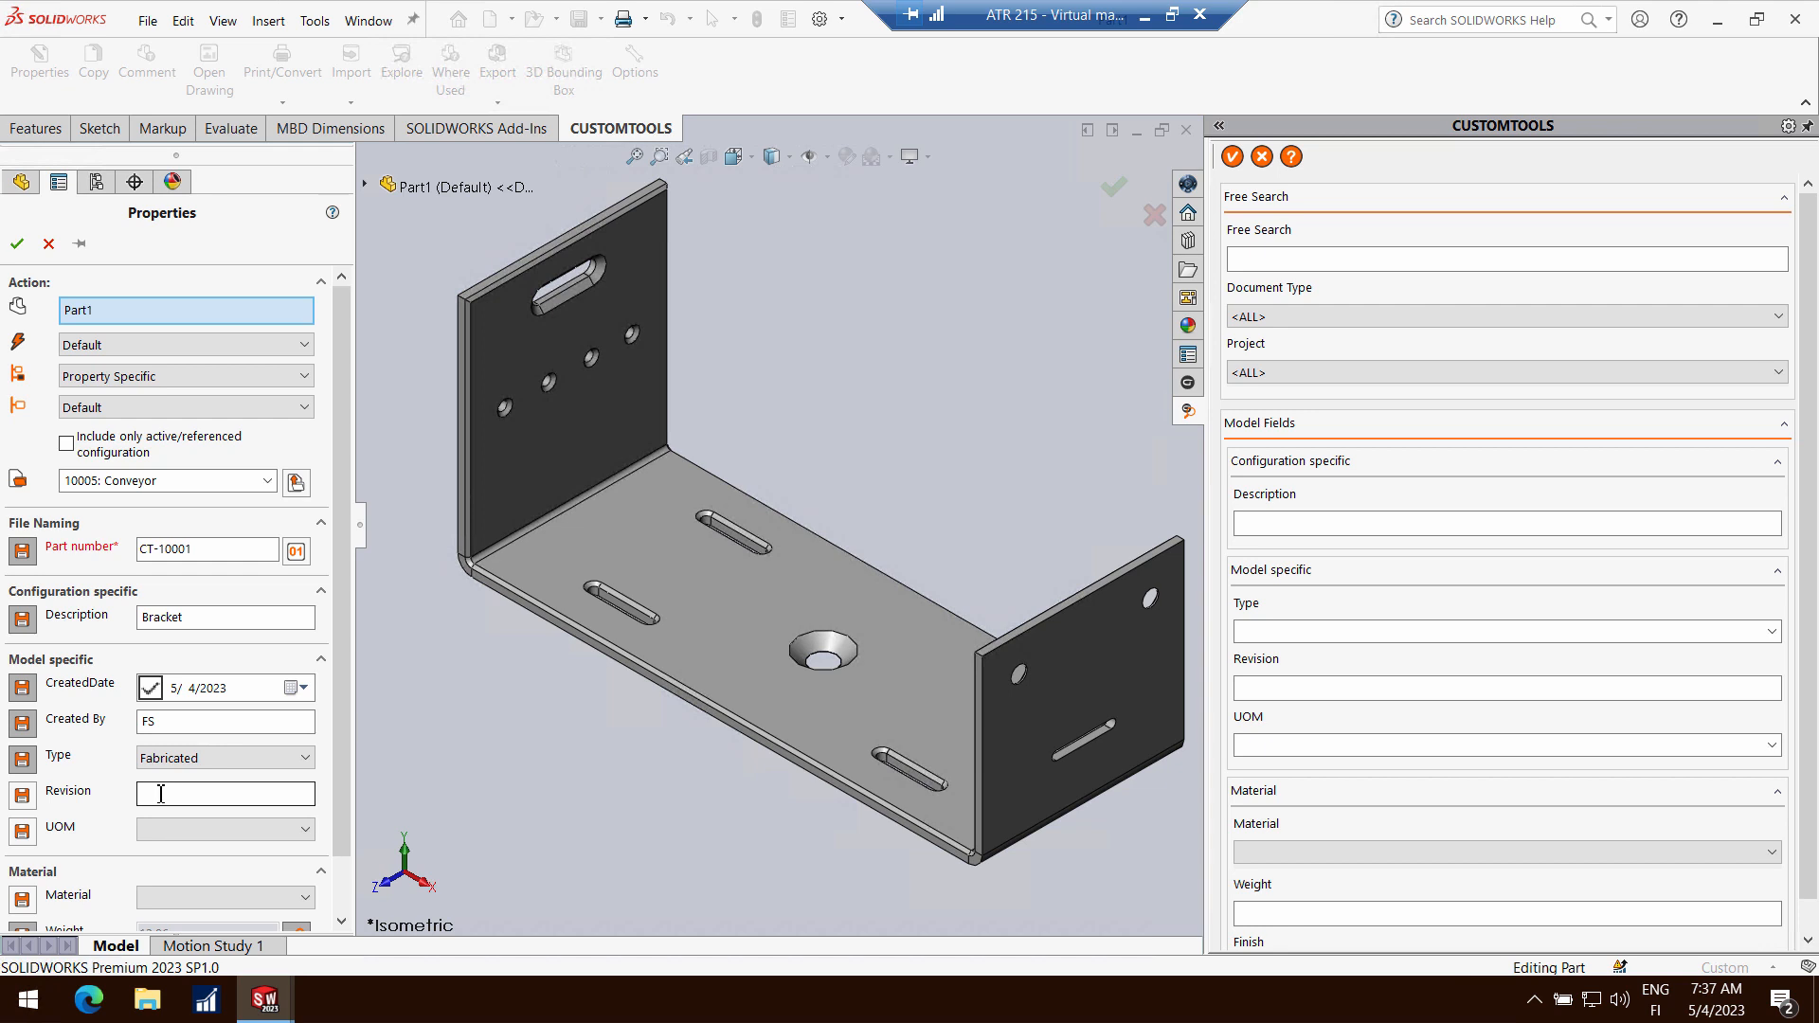
Set the part's UOM to EACH and its material to Malleable Cast Iron
left_click(152, 830)
left_click(161, 857)
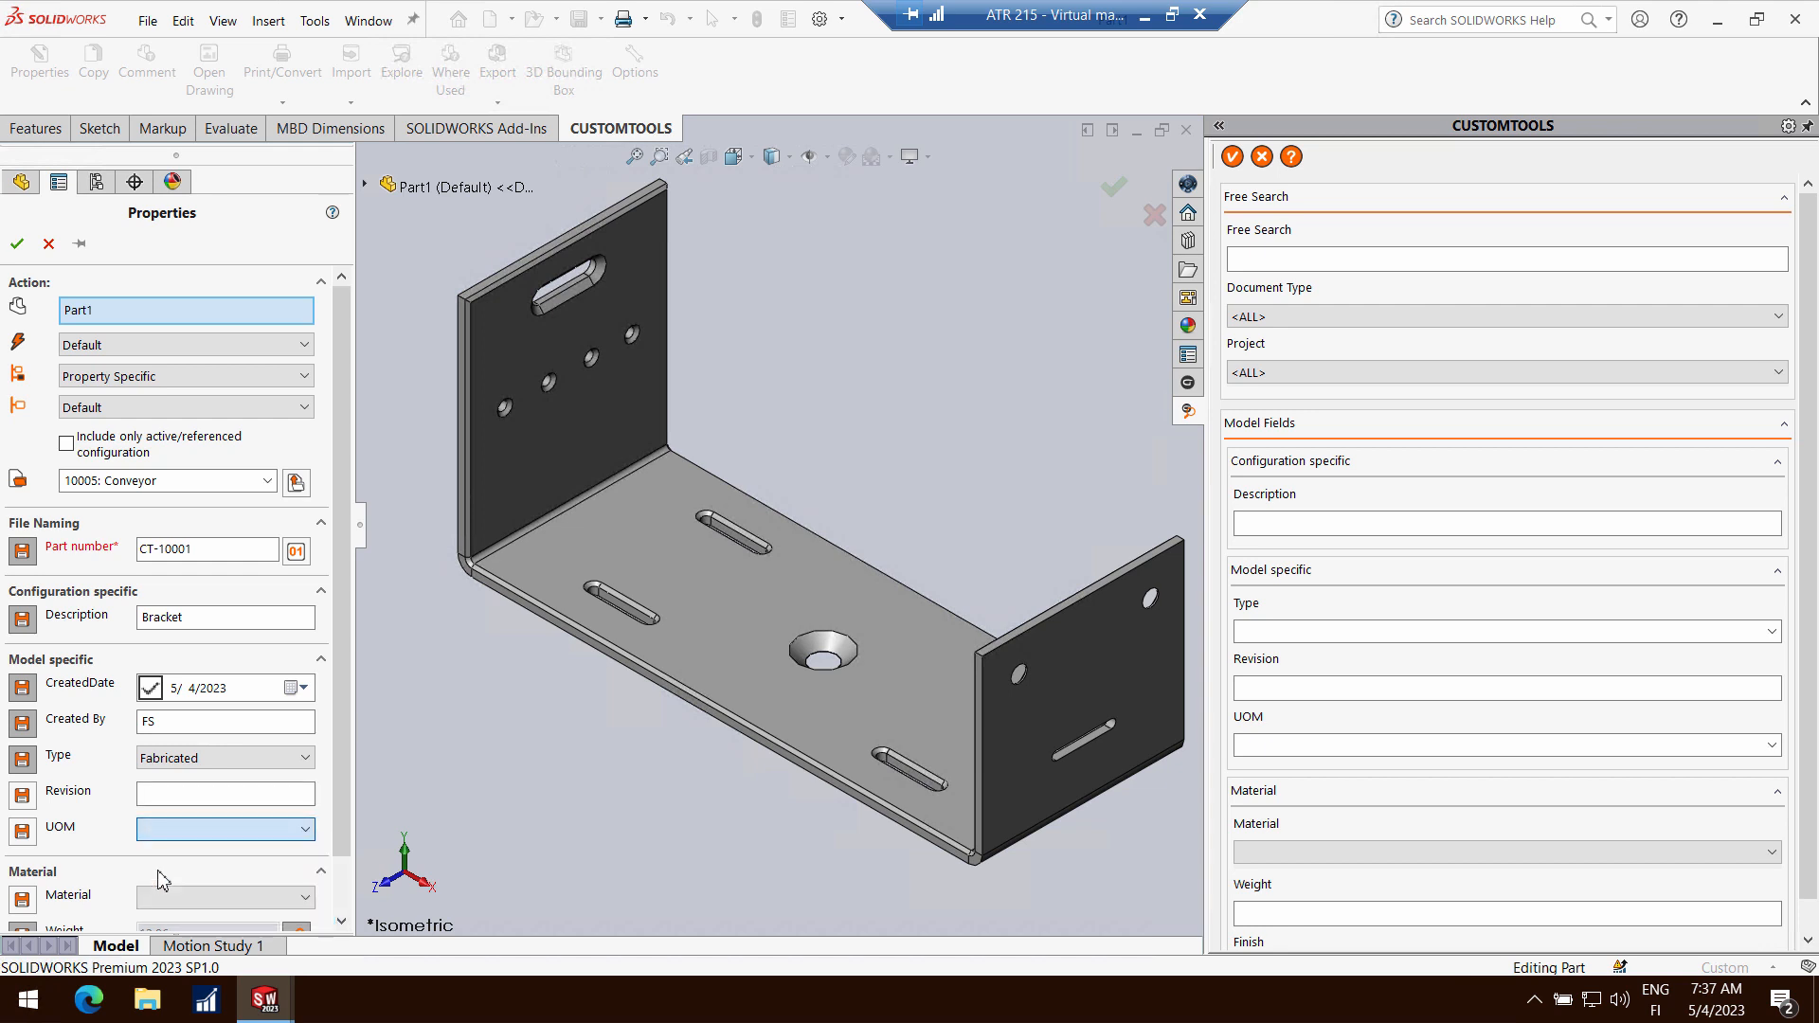
scroll(340, 726, "down", 2)
left_click(200, 833)
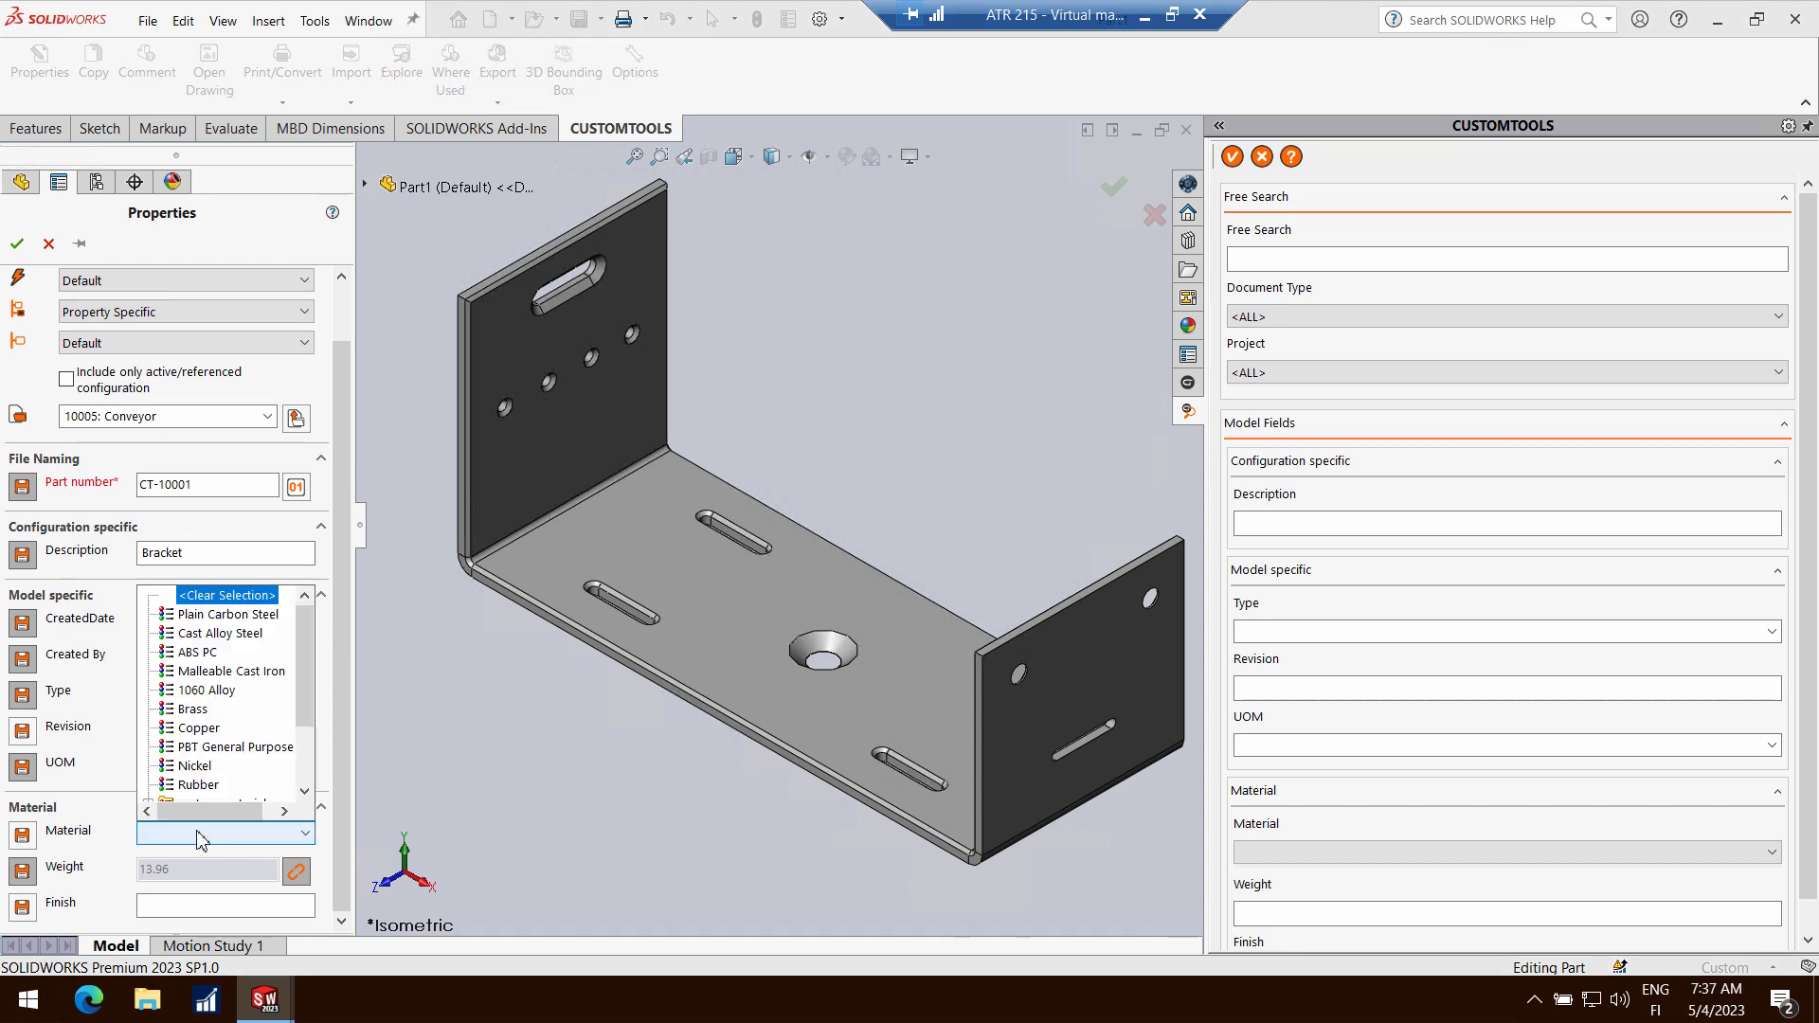
left_click(202, 672)
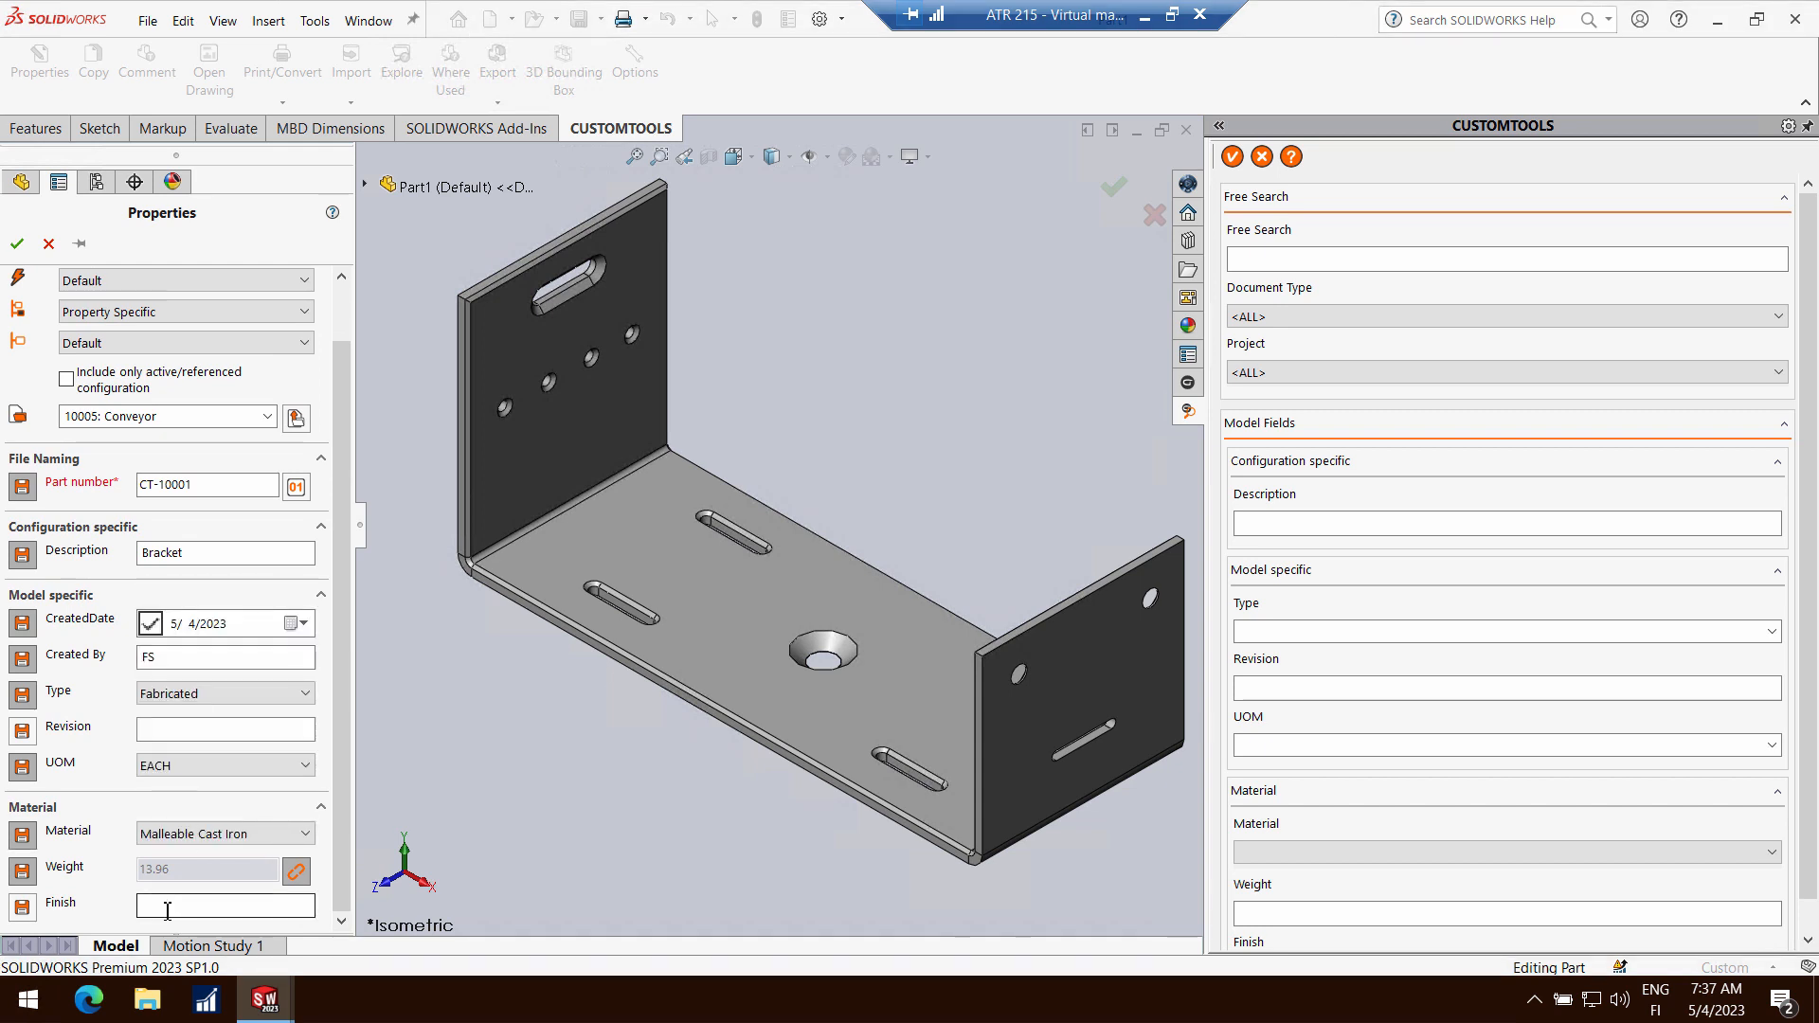
Apply the part's properties and save the part as CT-10001 in the 10005 folder
left_click(18, 245)
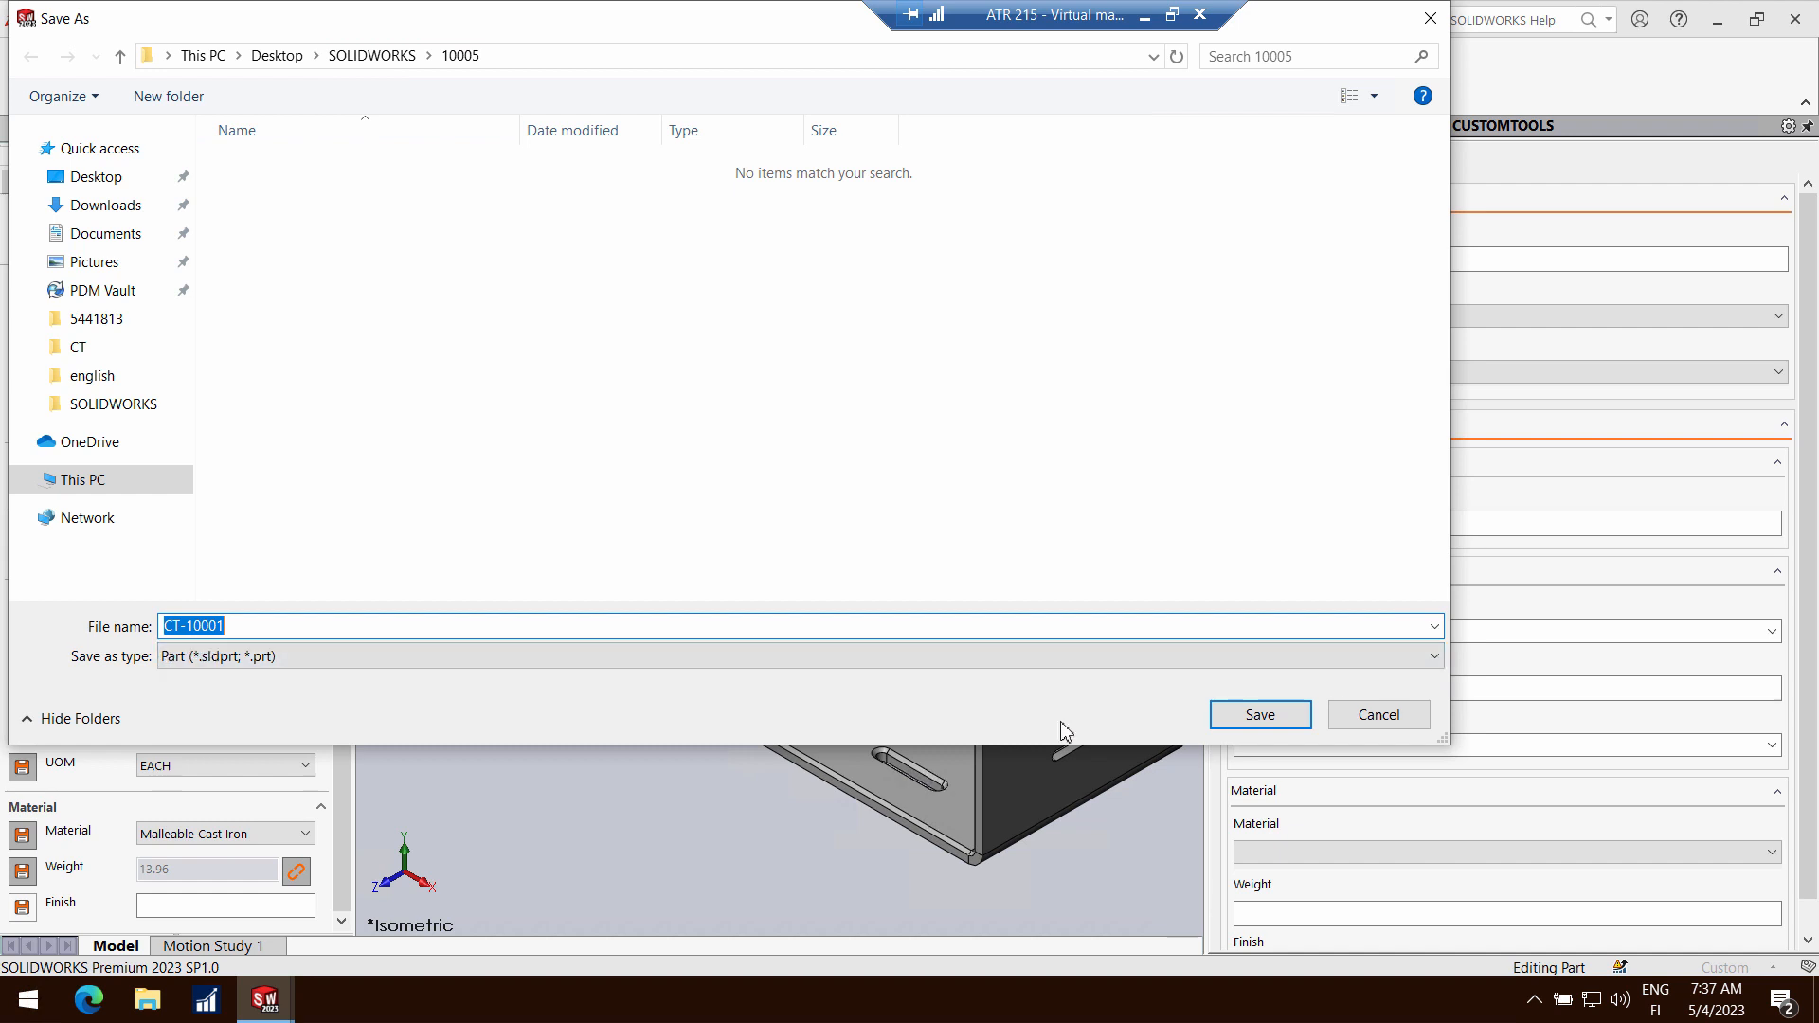
left_click(1256, 716)
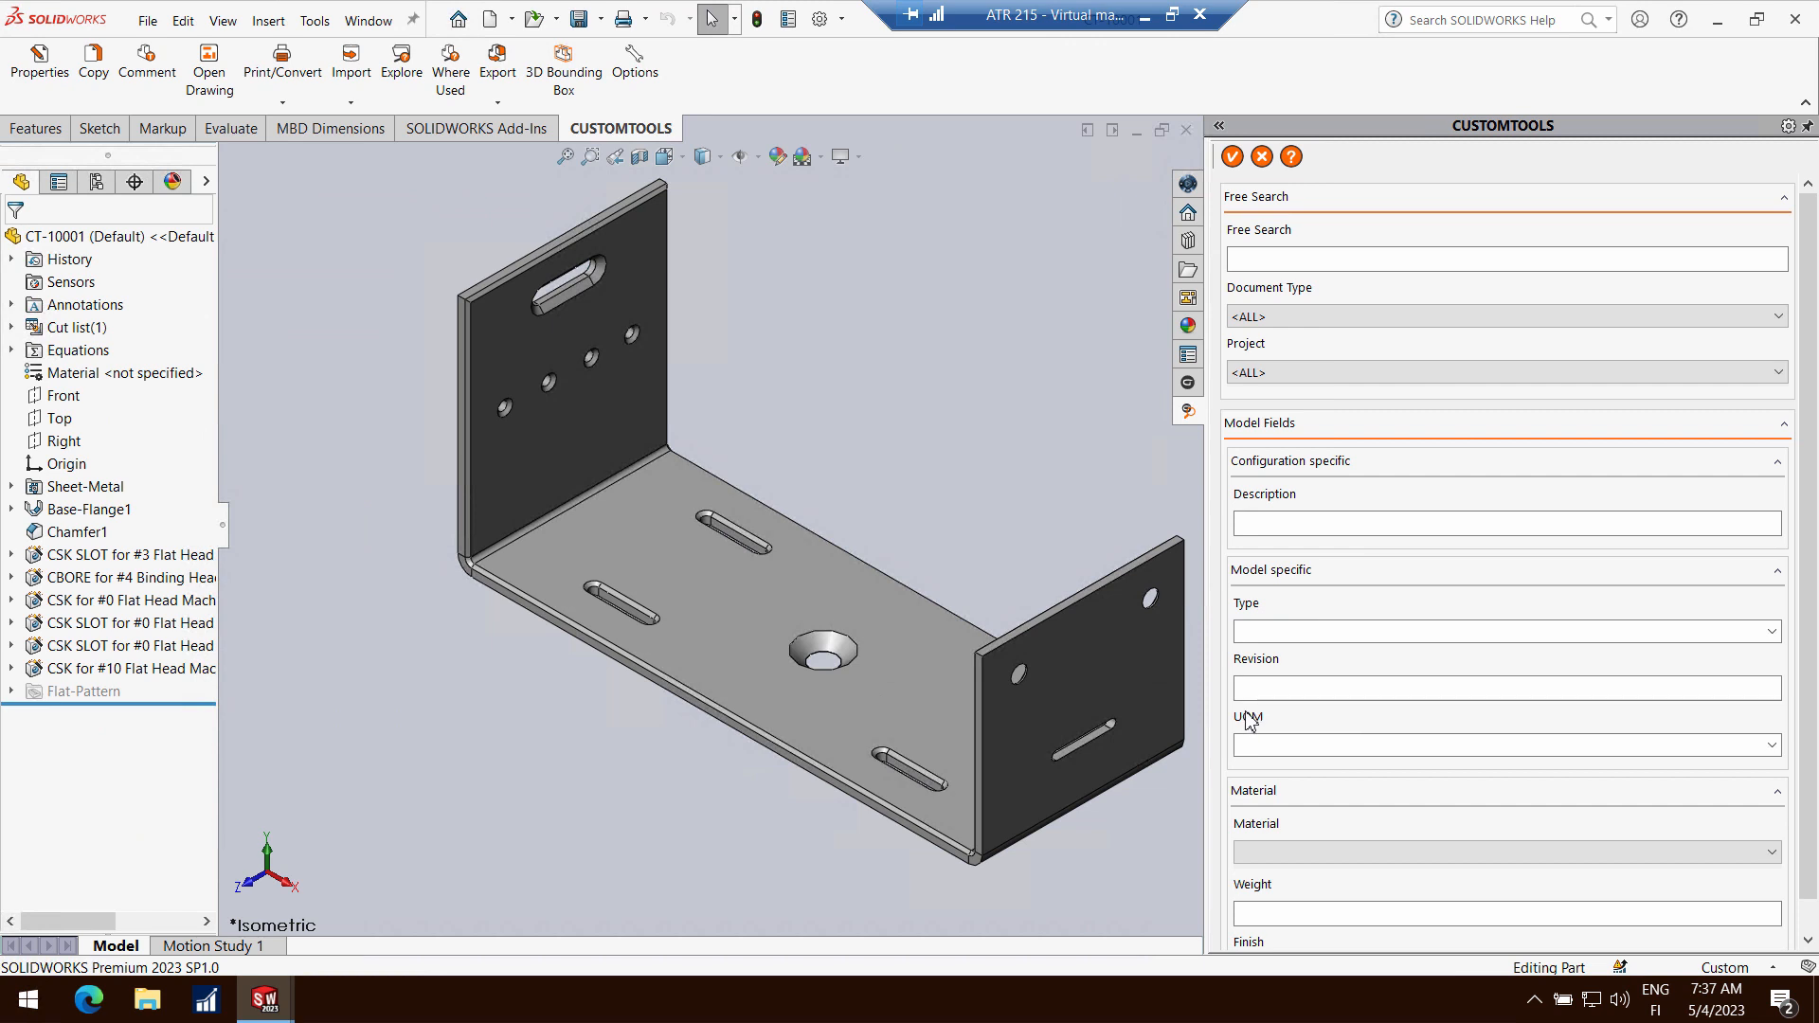
Make a drawing from the CT-10001 bracket part and save it
left_click(151, 23)
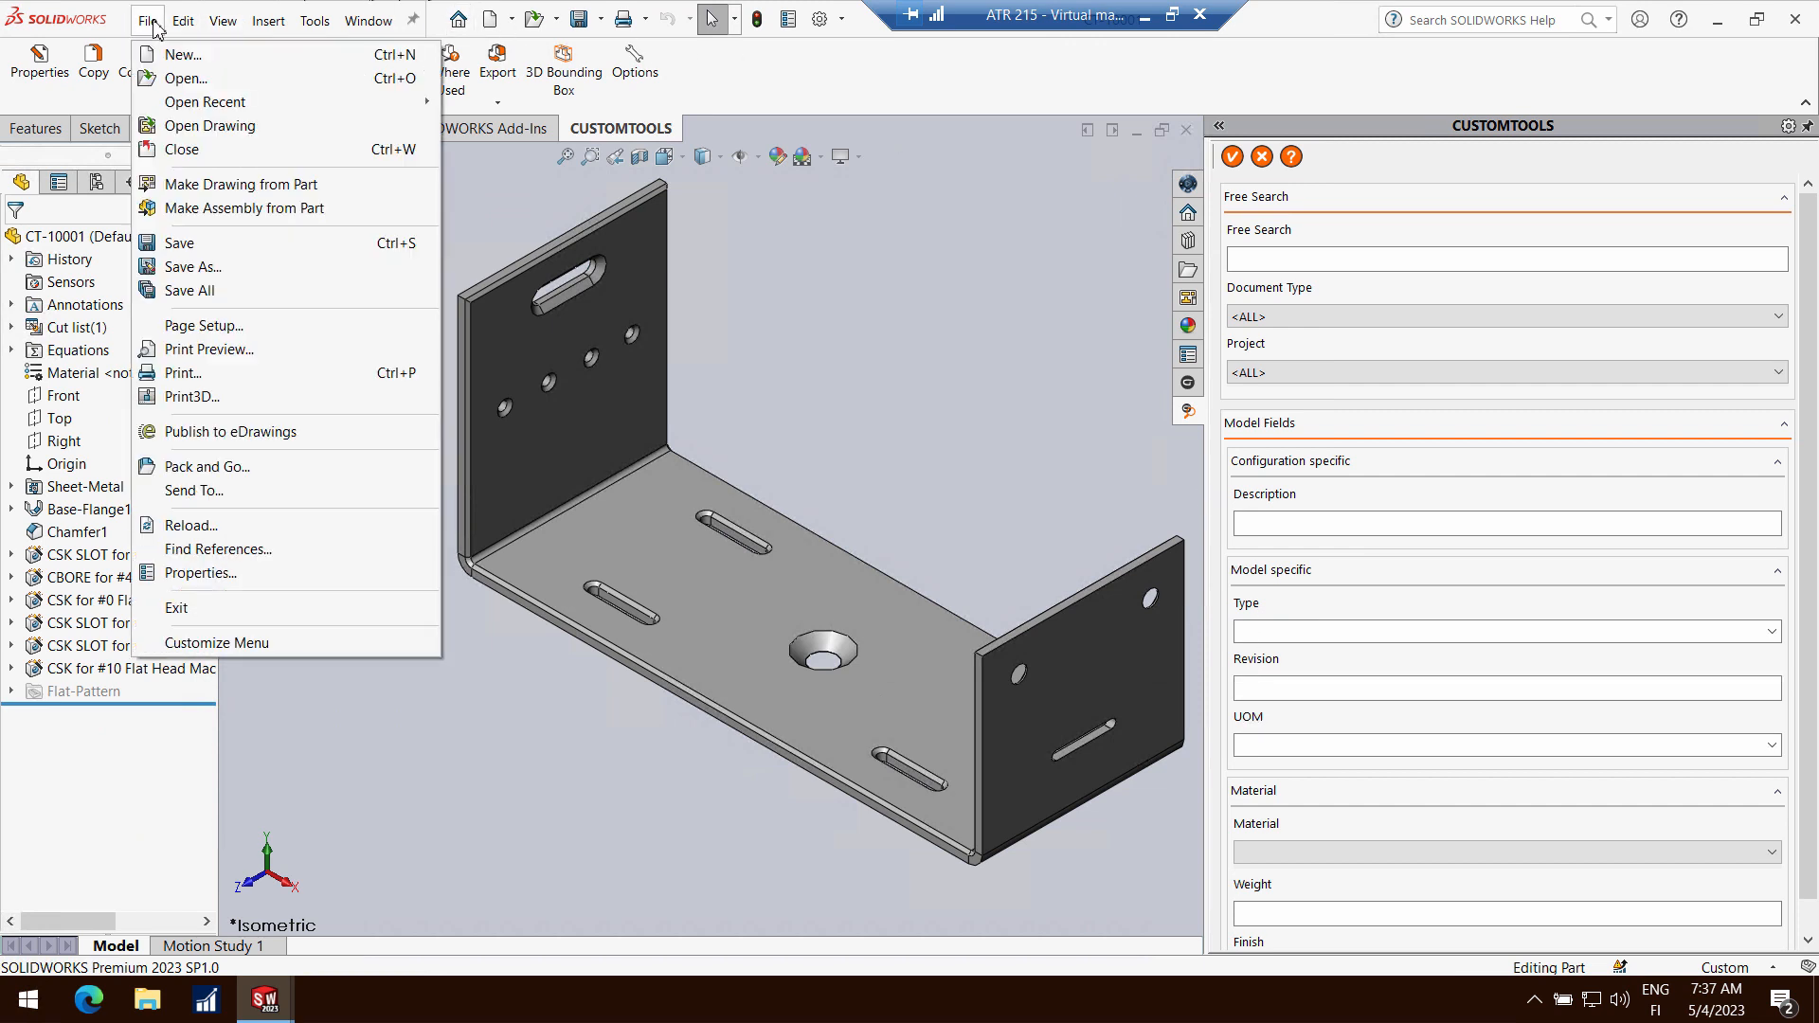
left_click(189, 186)
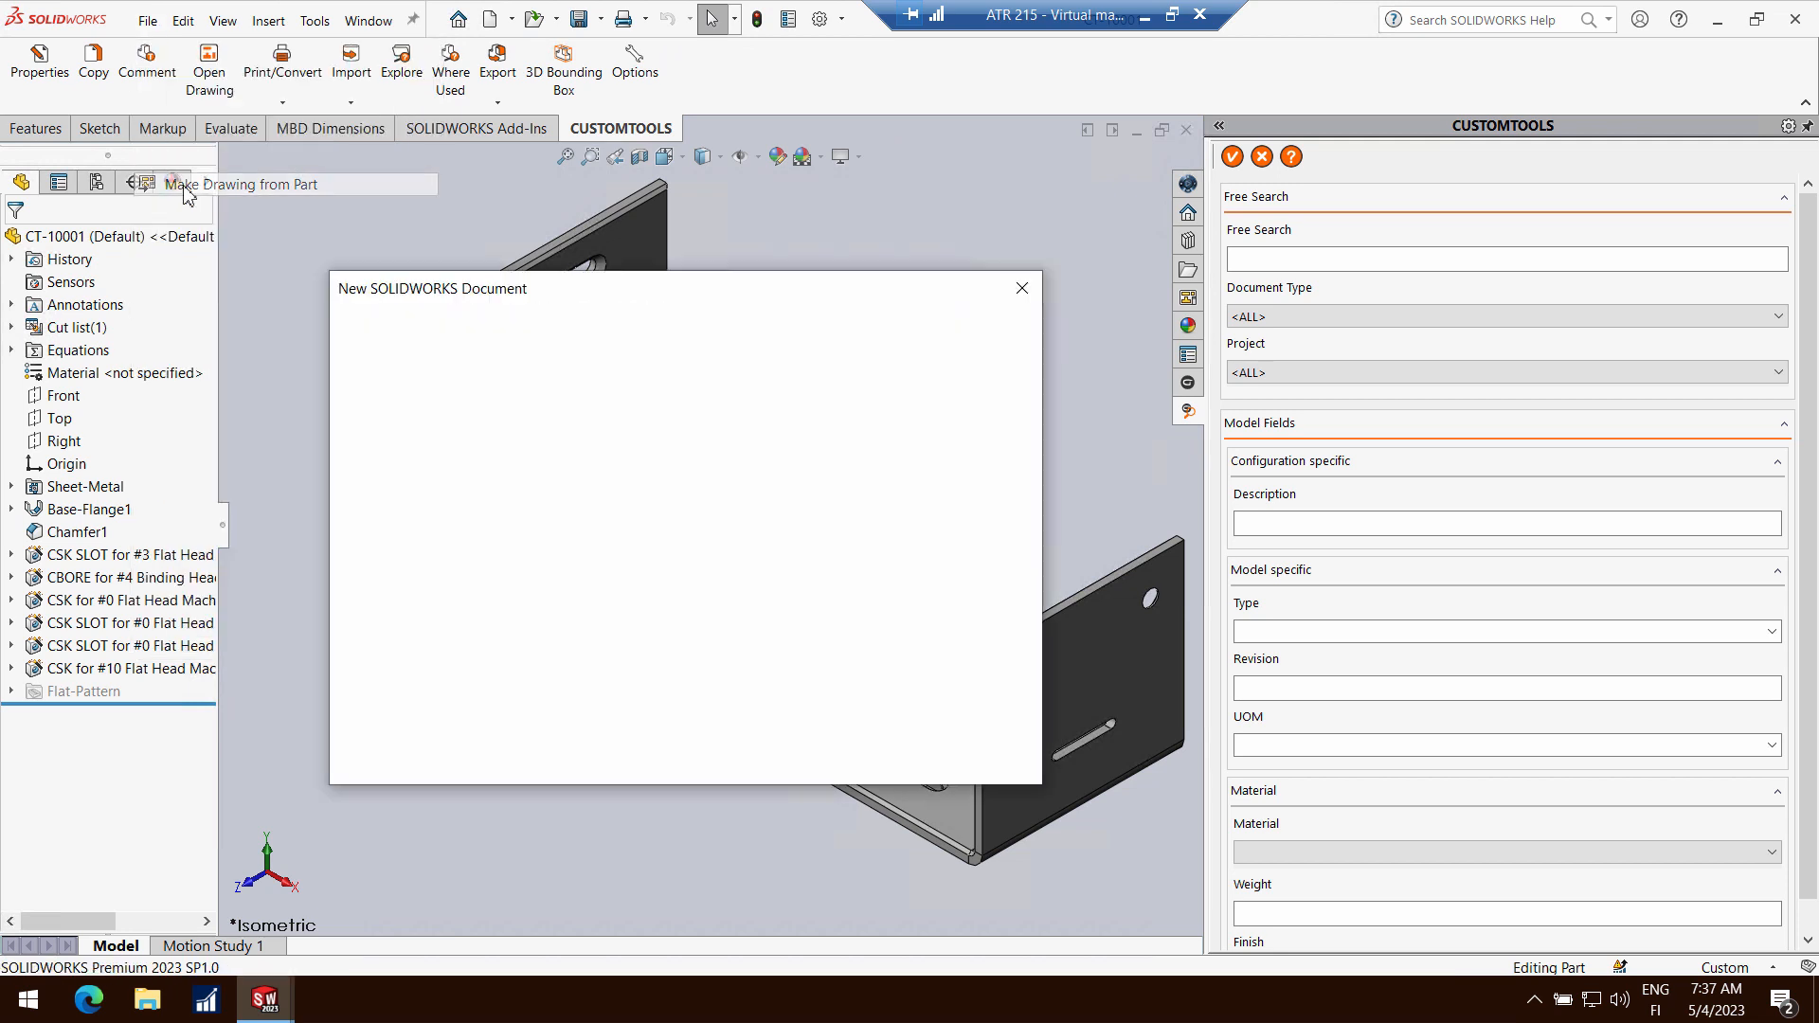
left_click(758, 746)
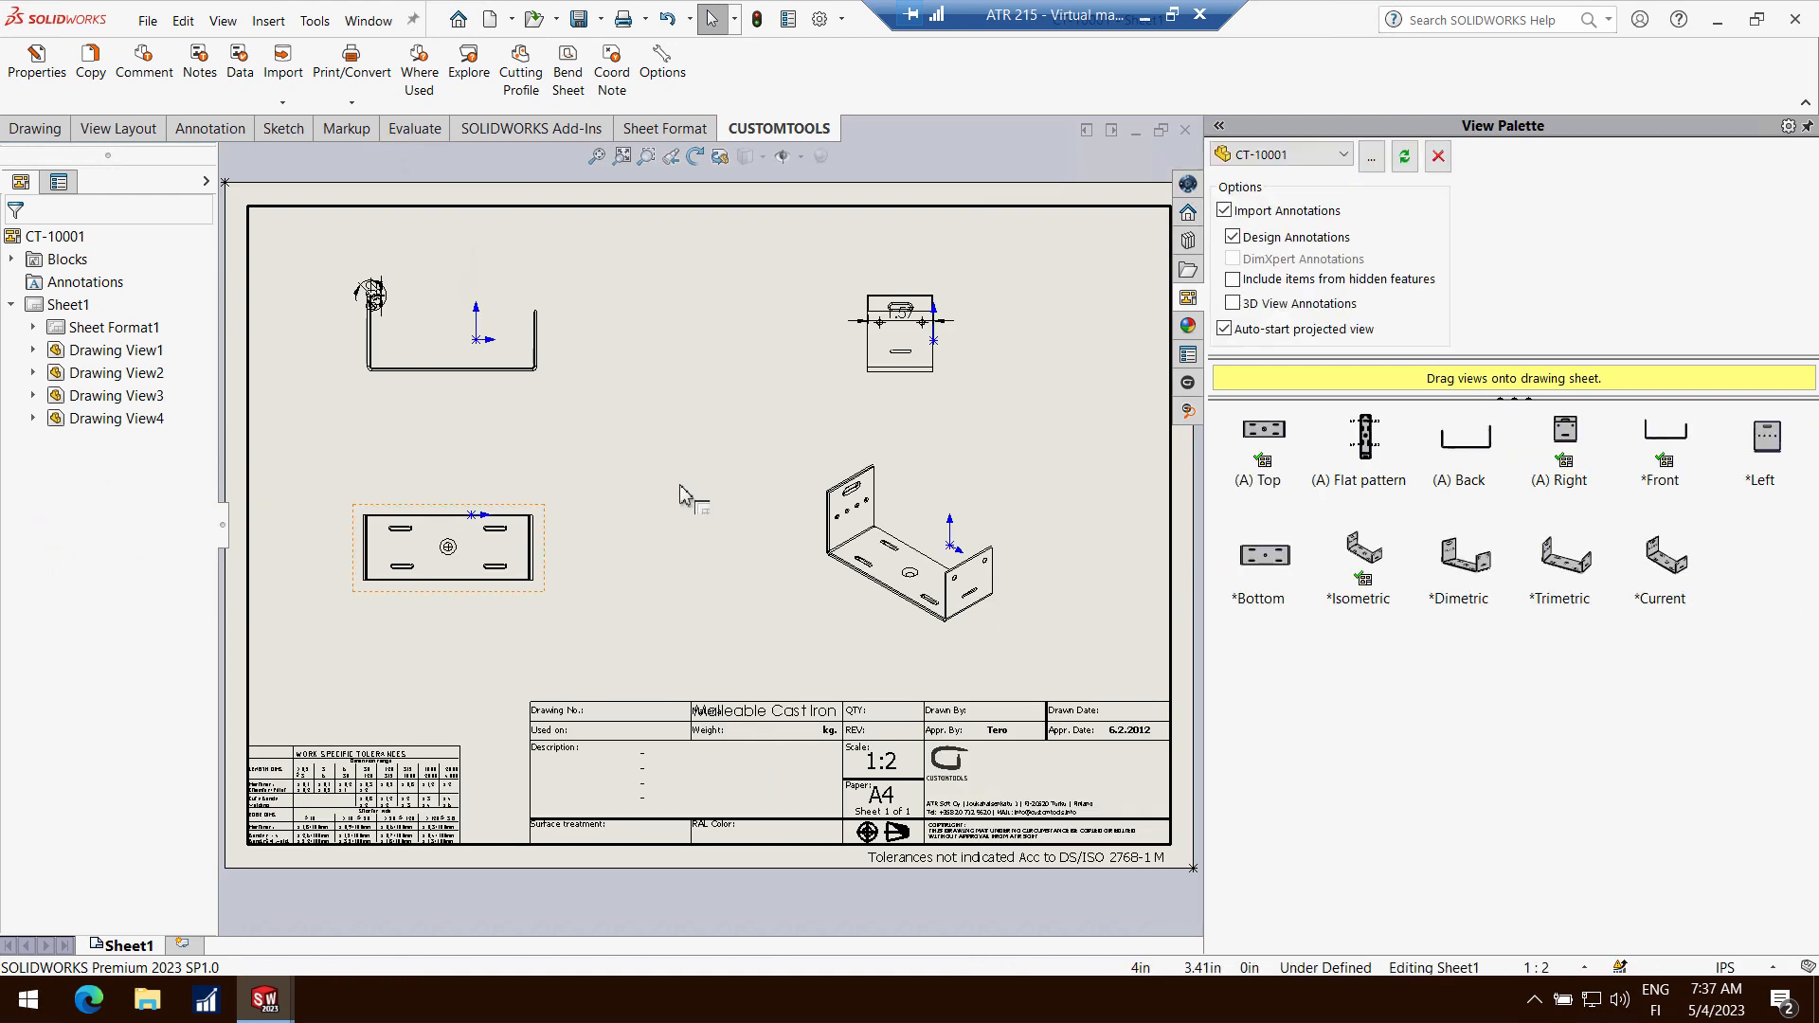
mouse_move(1089, 17)
left_mouse_down()
mouse_move(1227, 17)
mouse_move(1118, 17)
left_mouse_up()
left_click(580, 17)
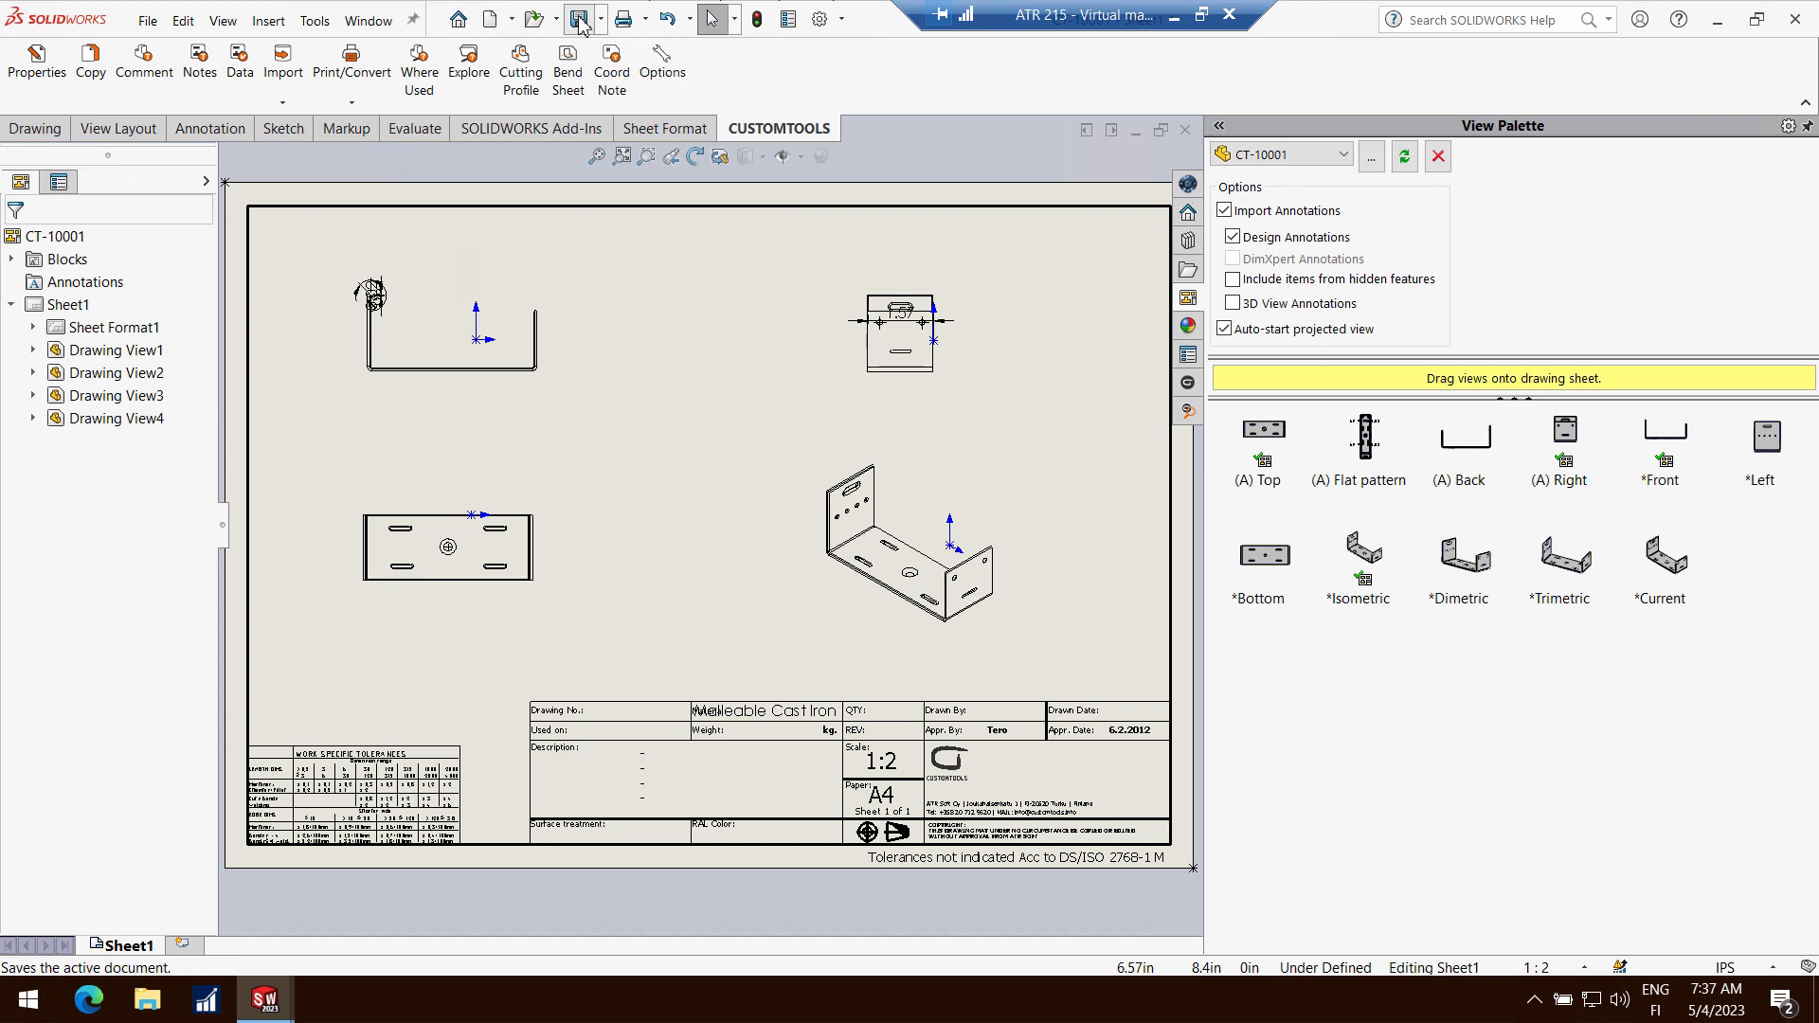
left_click(907, 453)
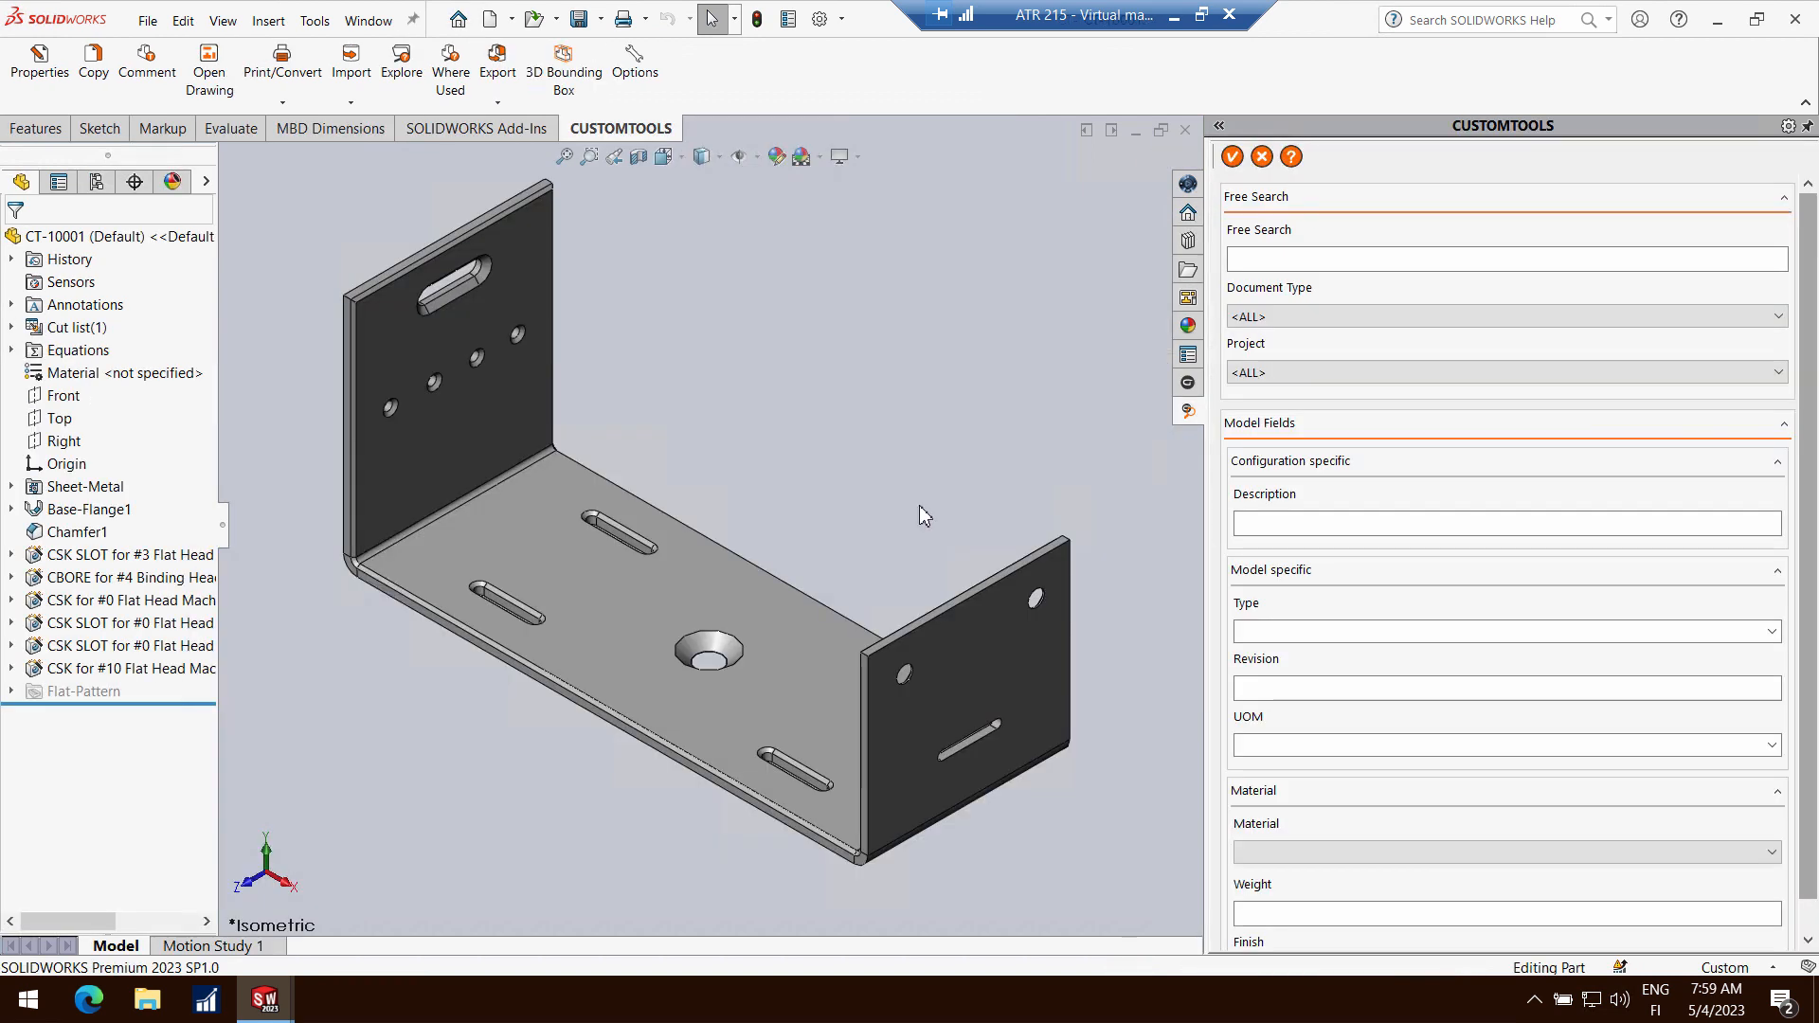
Switch to the Clock without hands assembly and review its CUSTOMTOOLS properties from file naming through material
left_click(1136, 132)
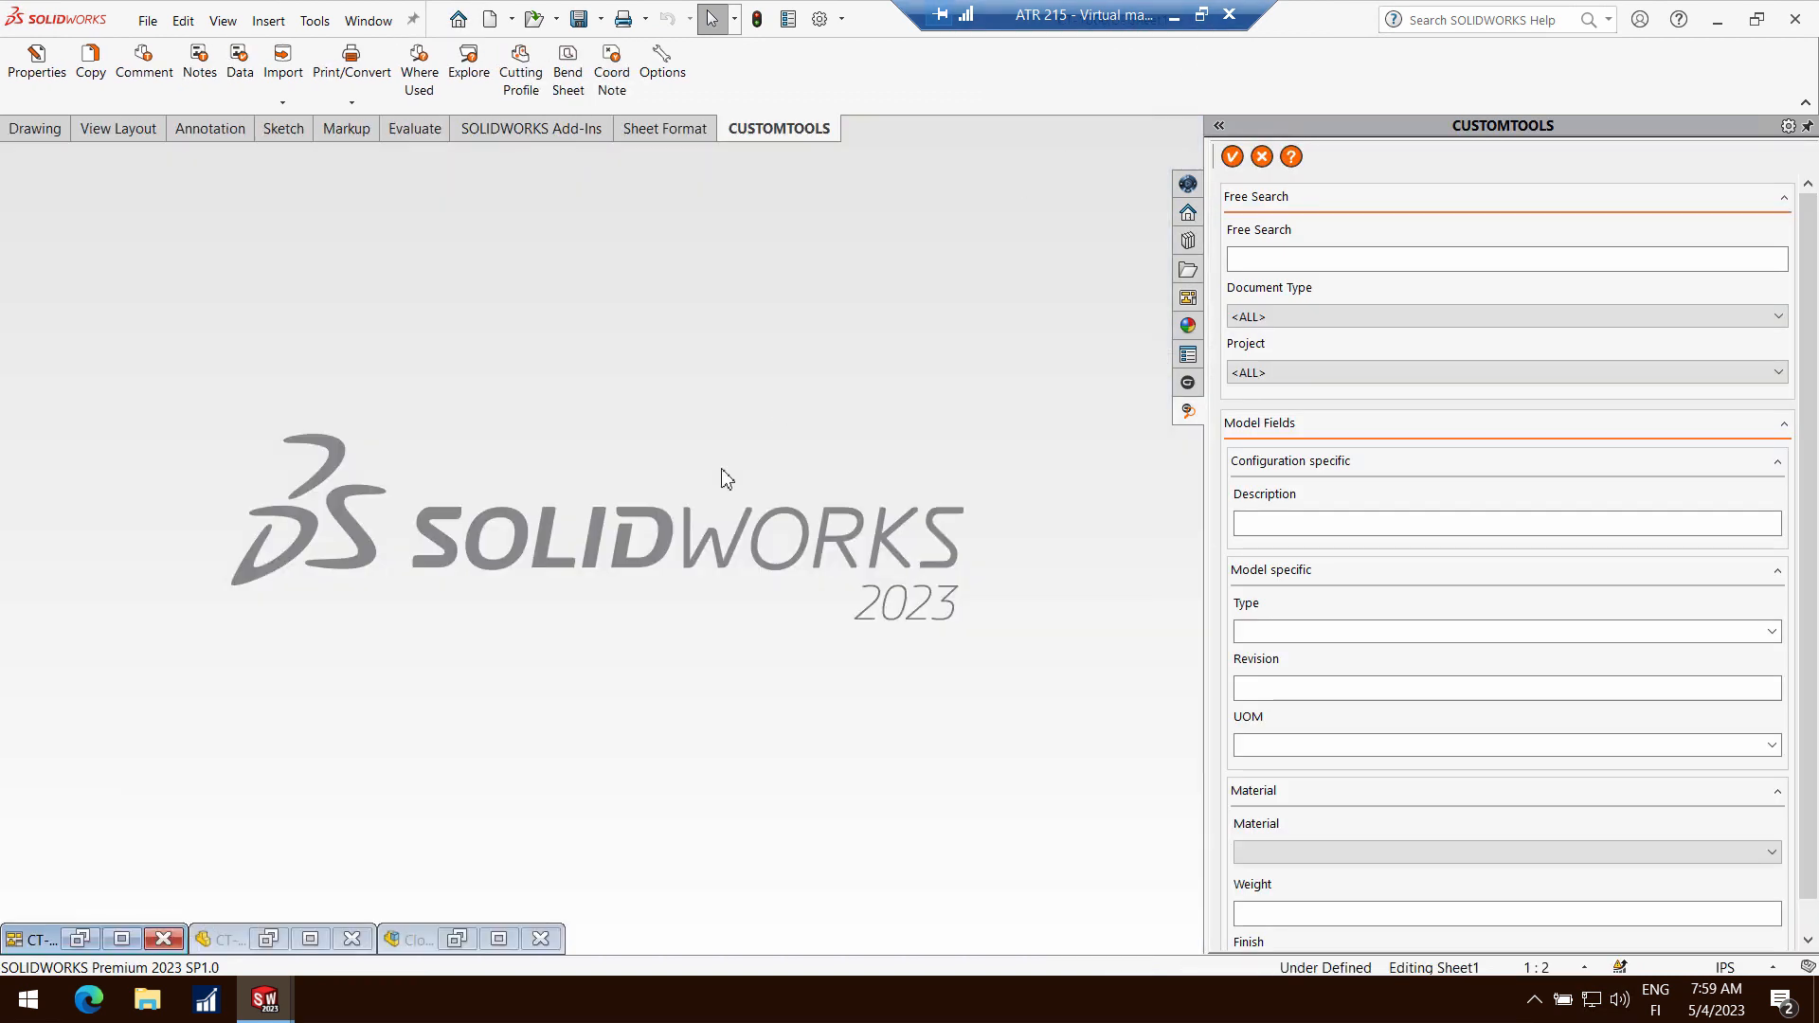
left_click(498, 938)
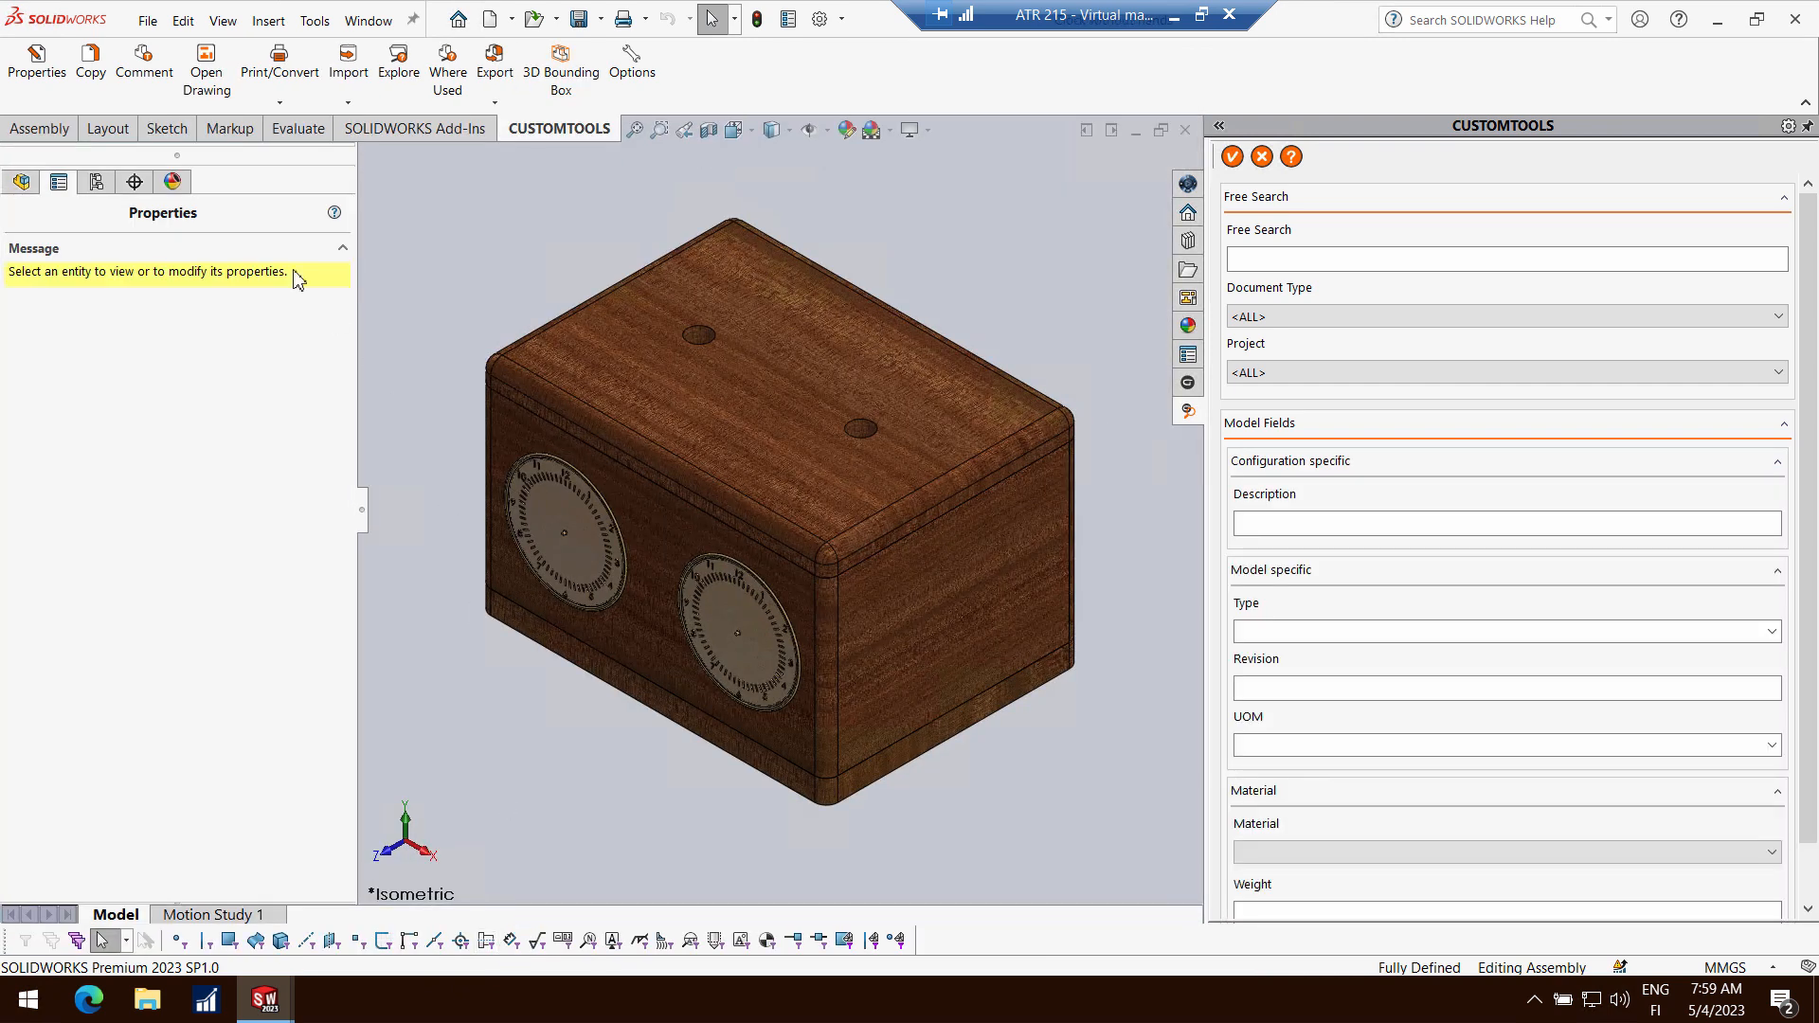
left_click(37, 68)
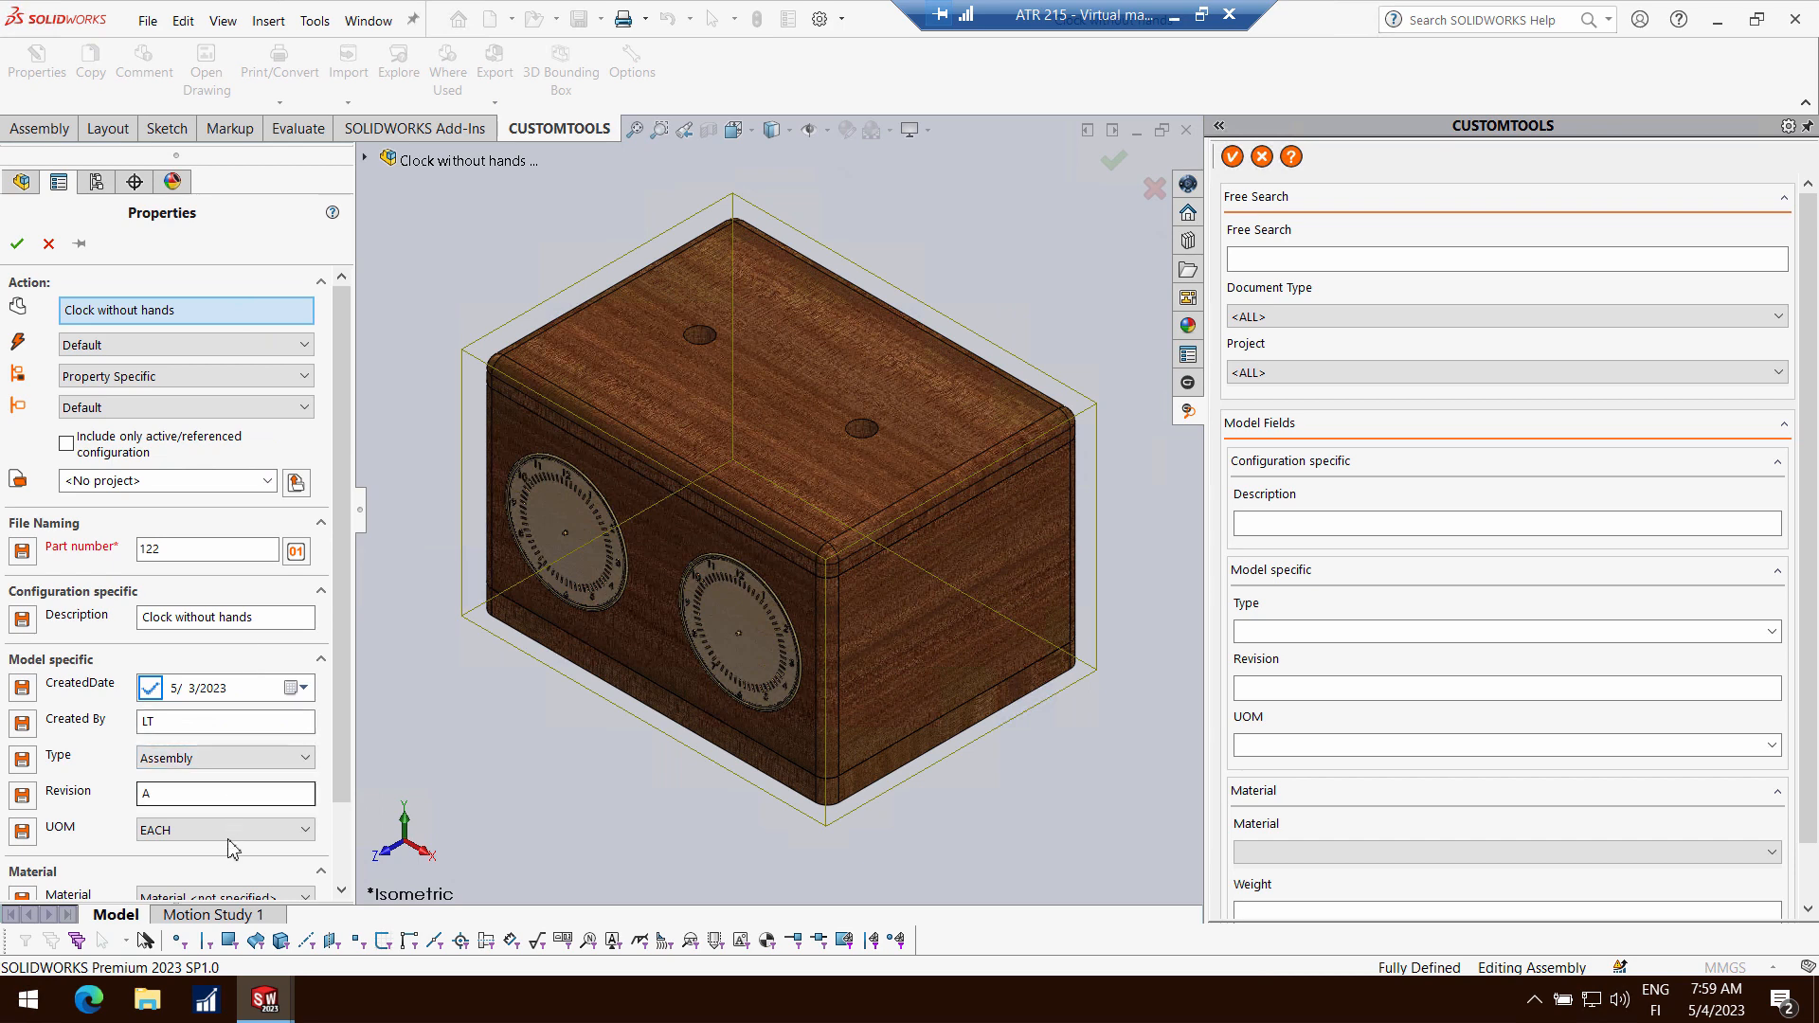
scroll(343, 613, "down", 2)
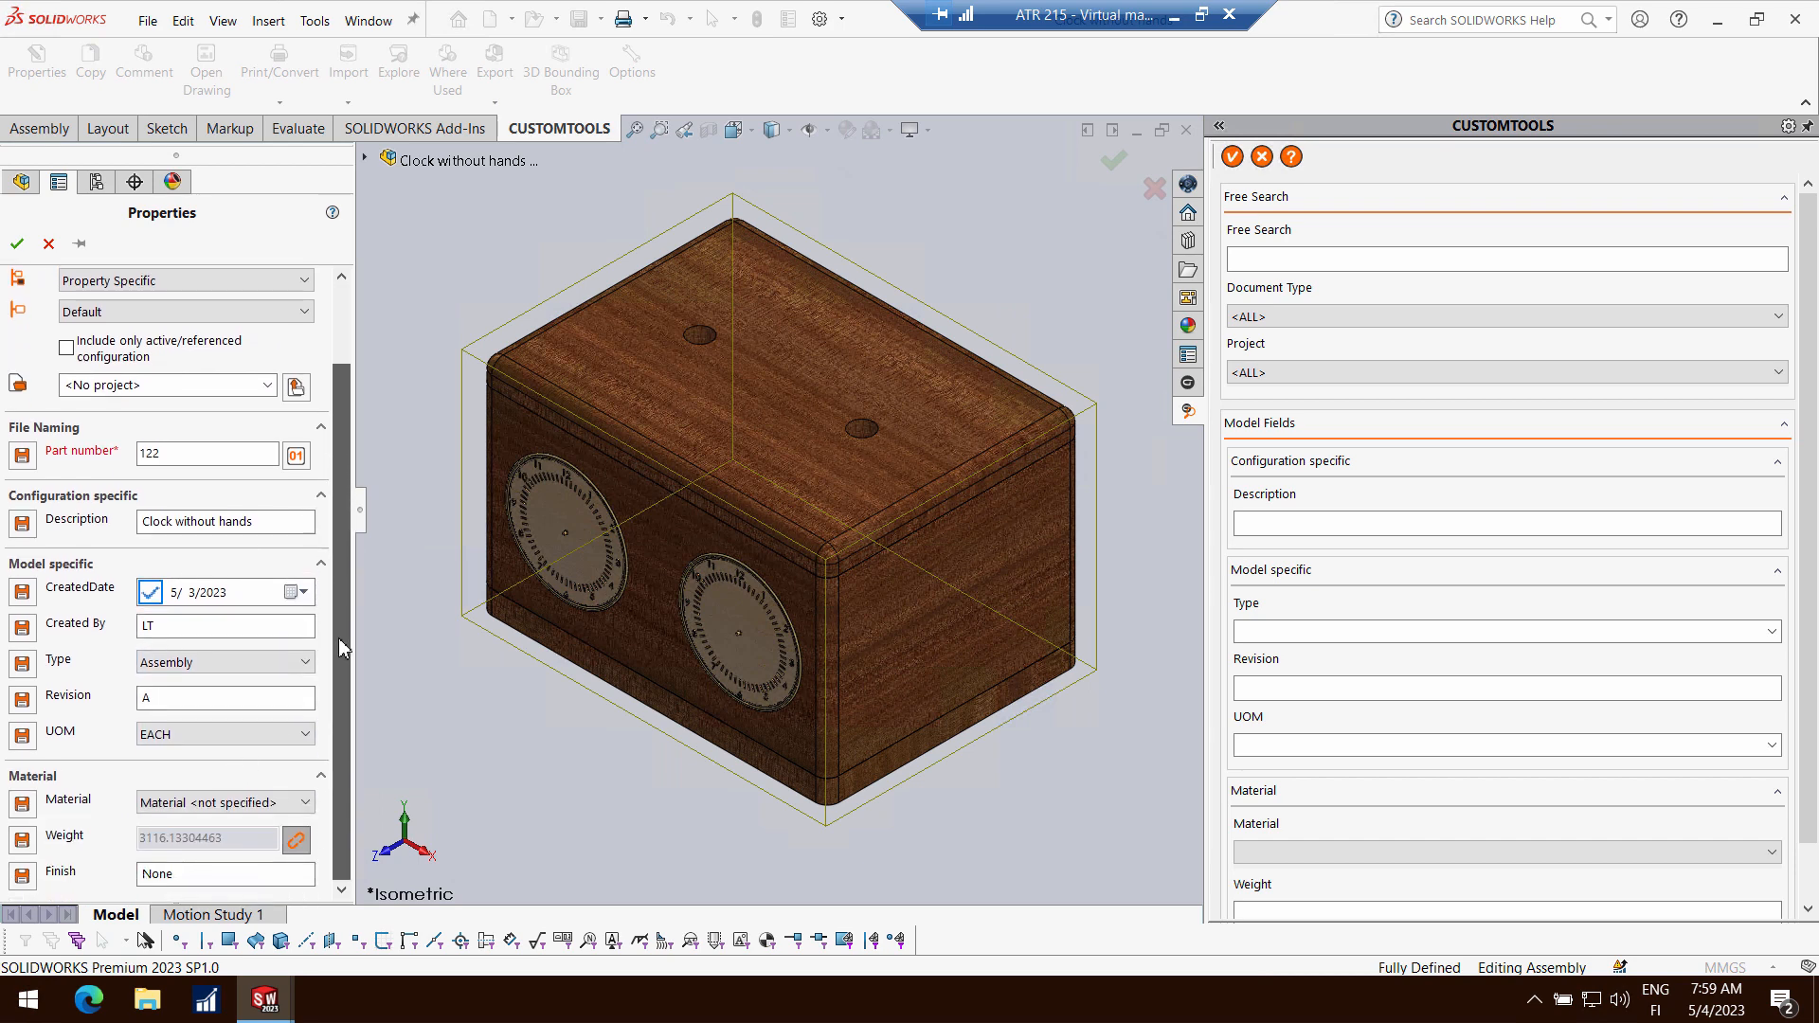
left_click_drag(339, 639, 353, 386)
left_click(48, 243)
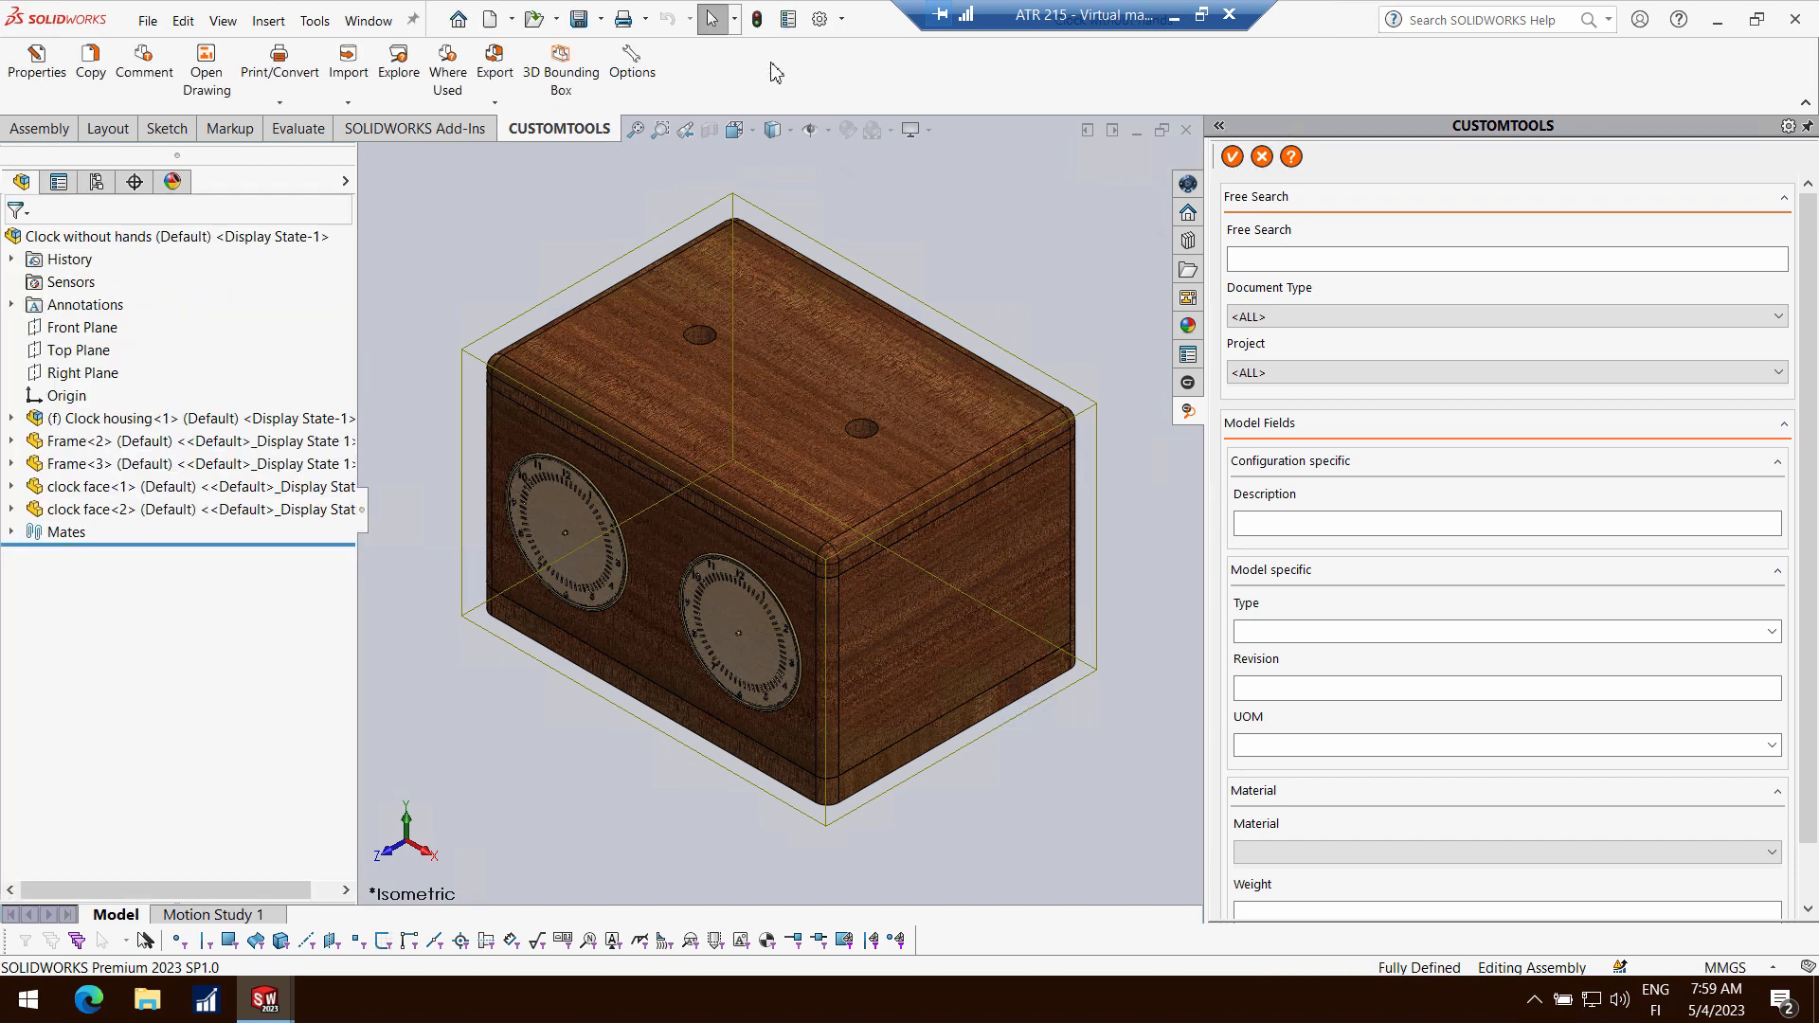
Review the assembly's configuration properties in the standard SOLIDWORKS file properties
left_click(789, 19)
left_click(334, 258)
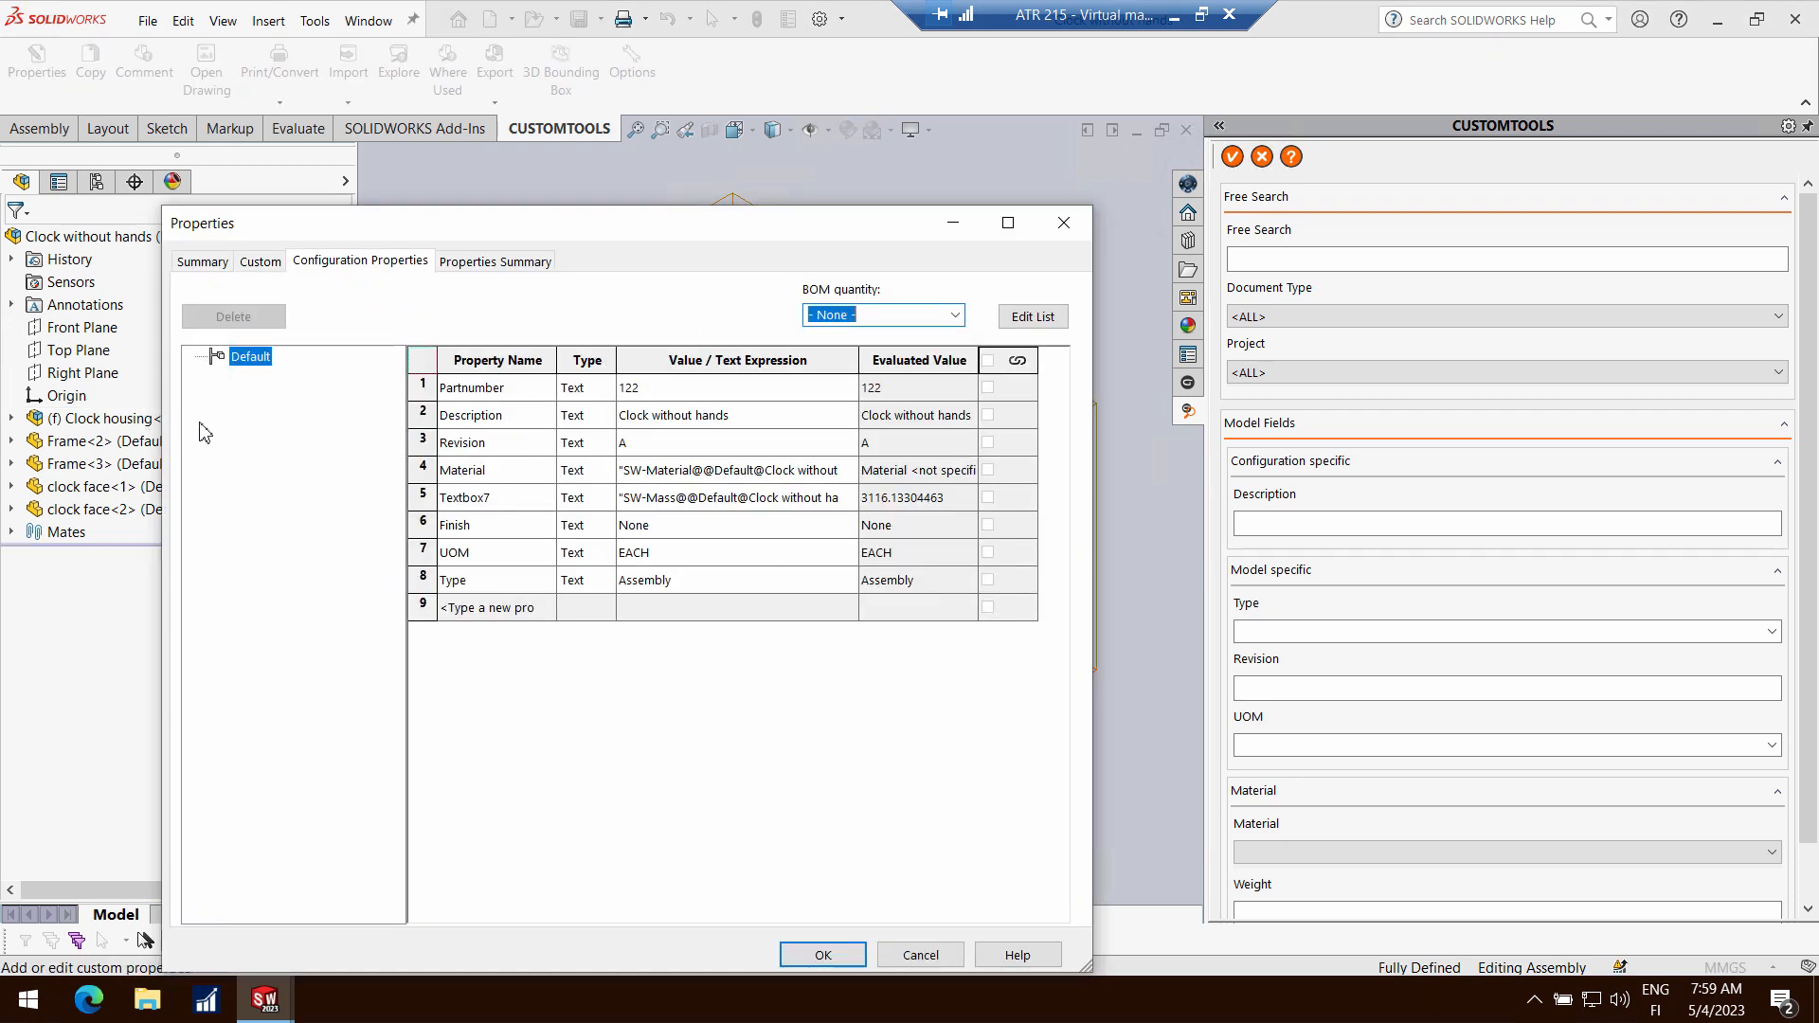
left_click(943, 956)
Examine the CUSTOMTOOLS properties of the clock top and clock front components within the assembly
left_click(80, 84)
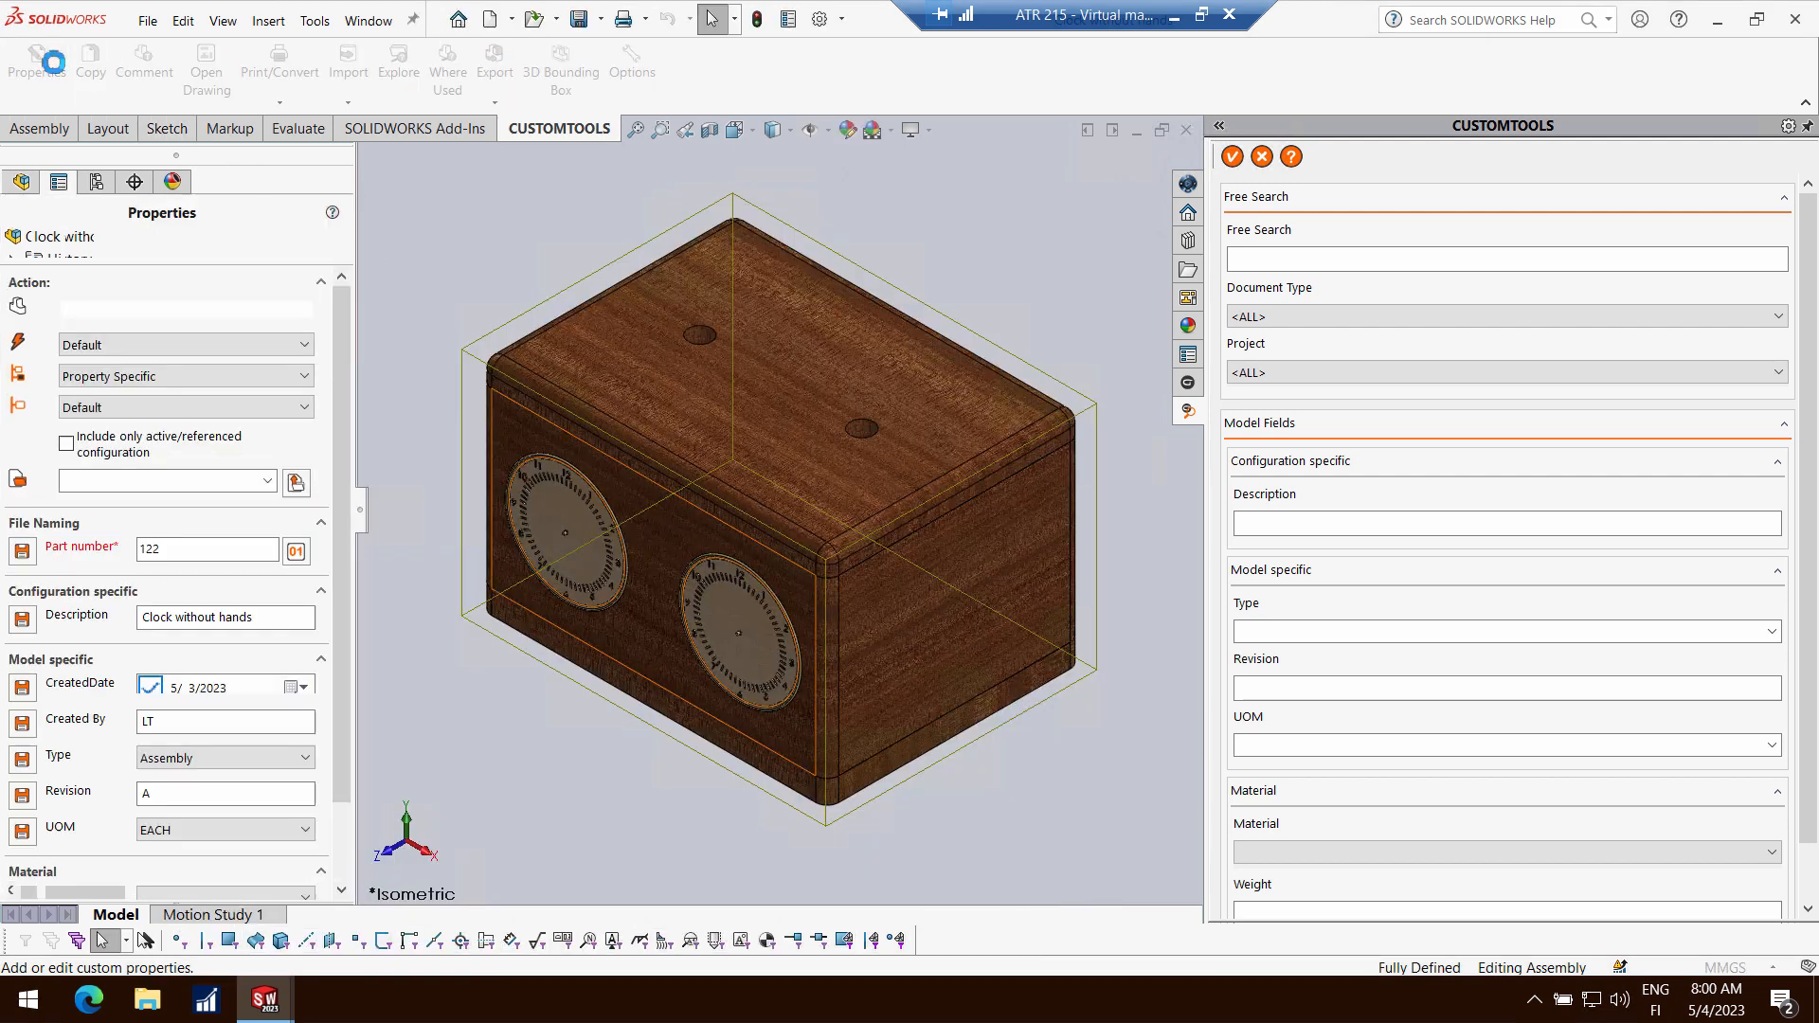
left_click(841, 369)
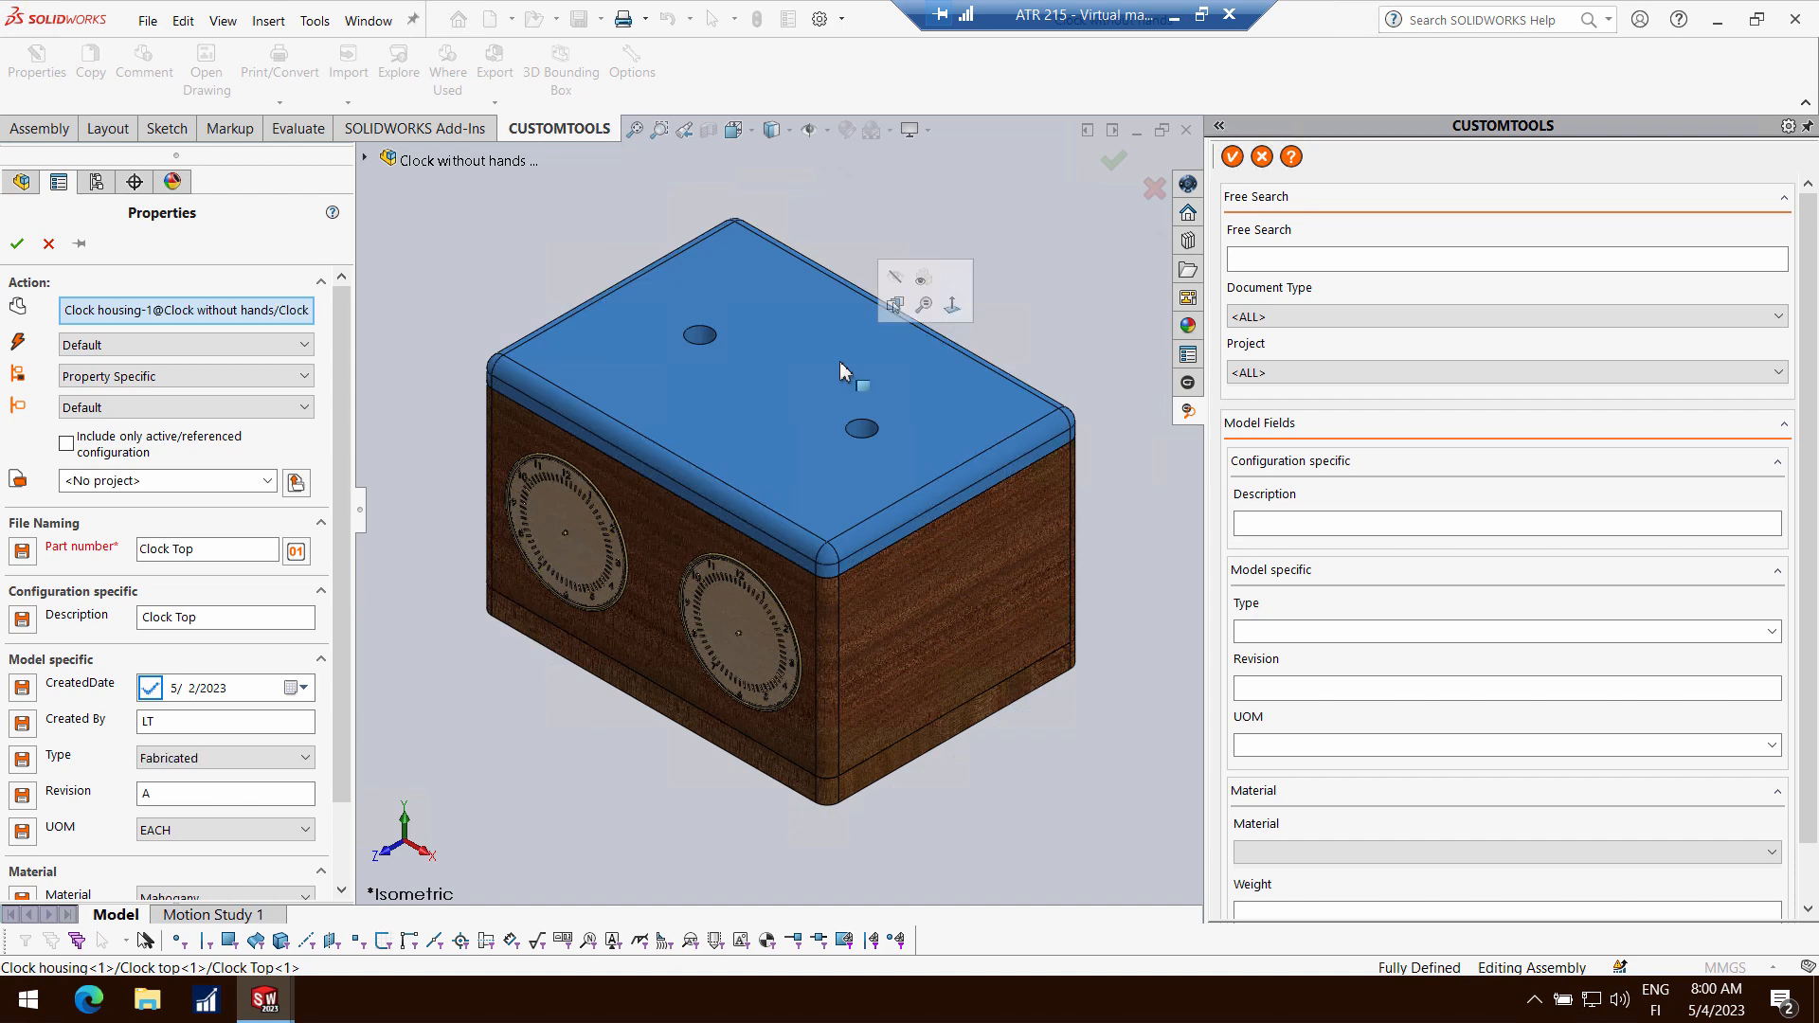
left_click(653, 633)
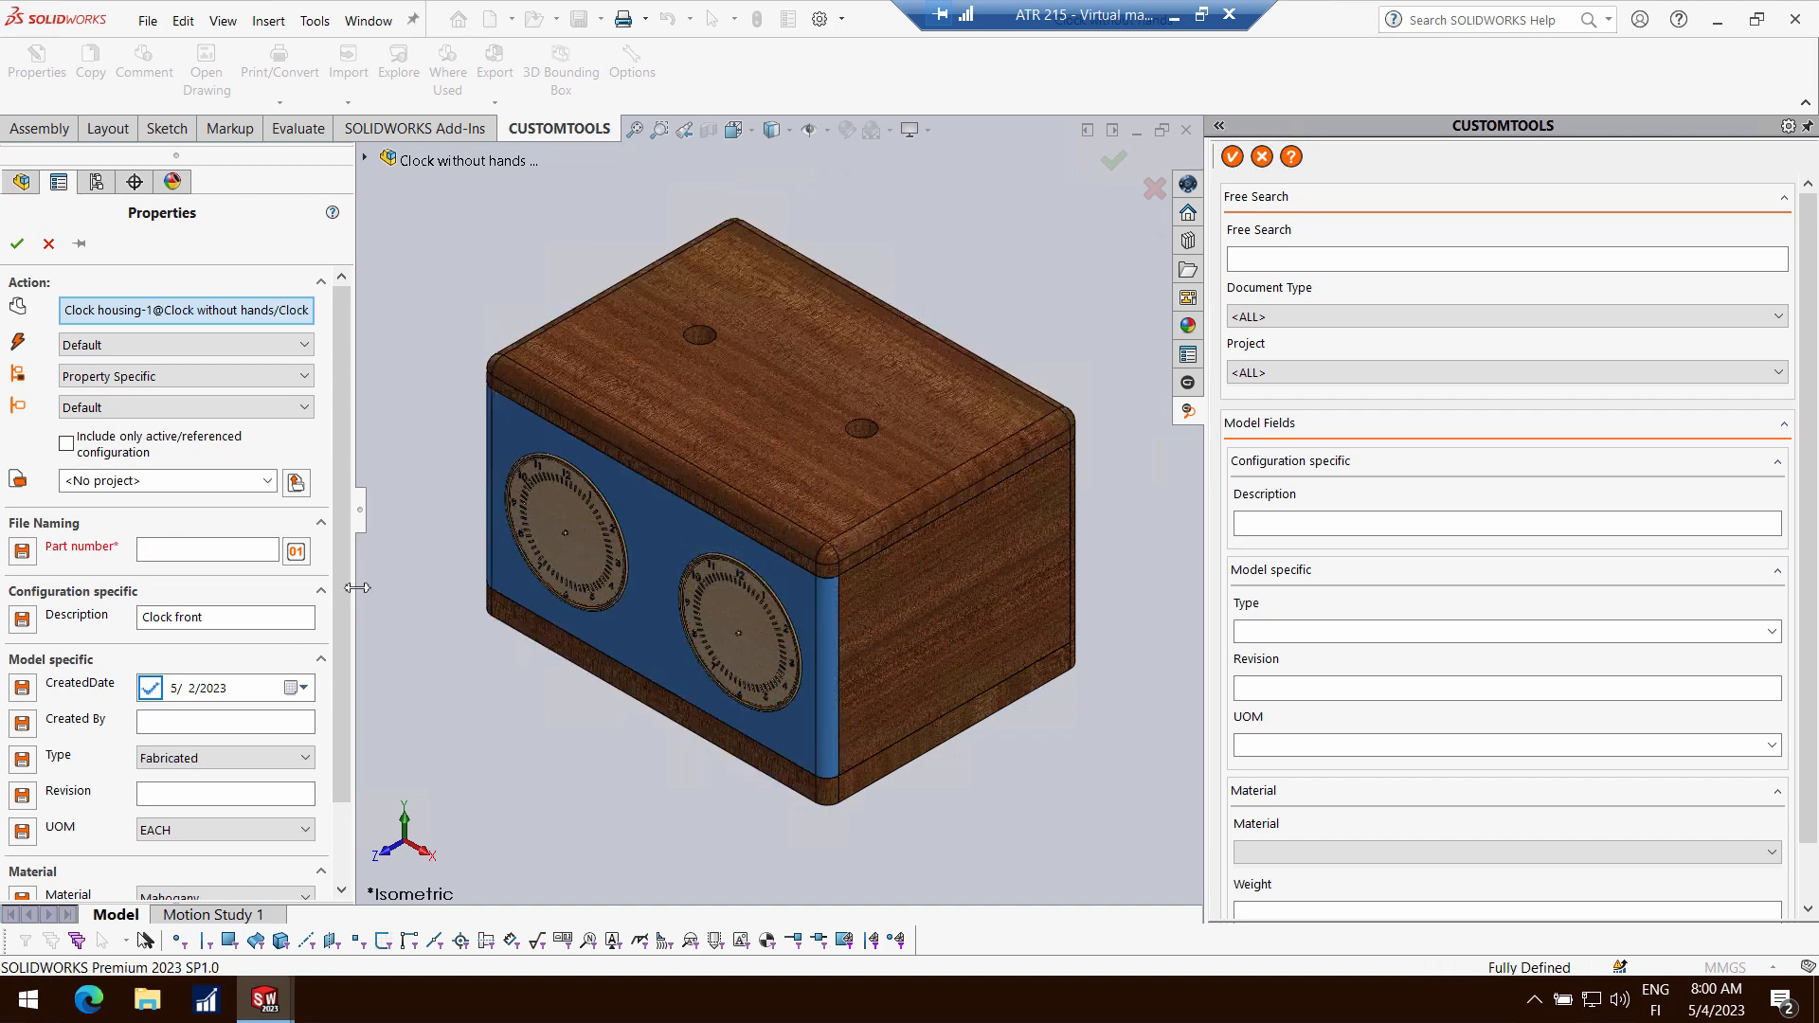
left_click(48, 245)
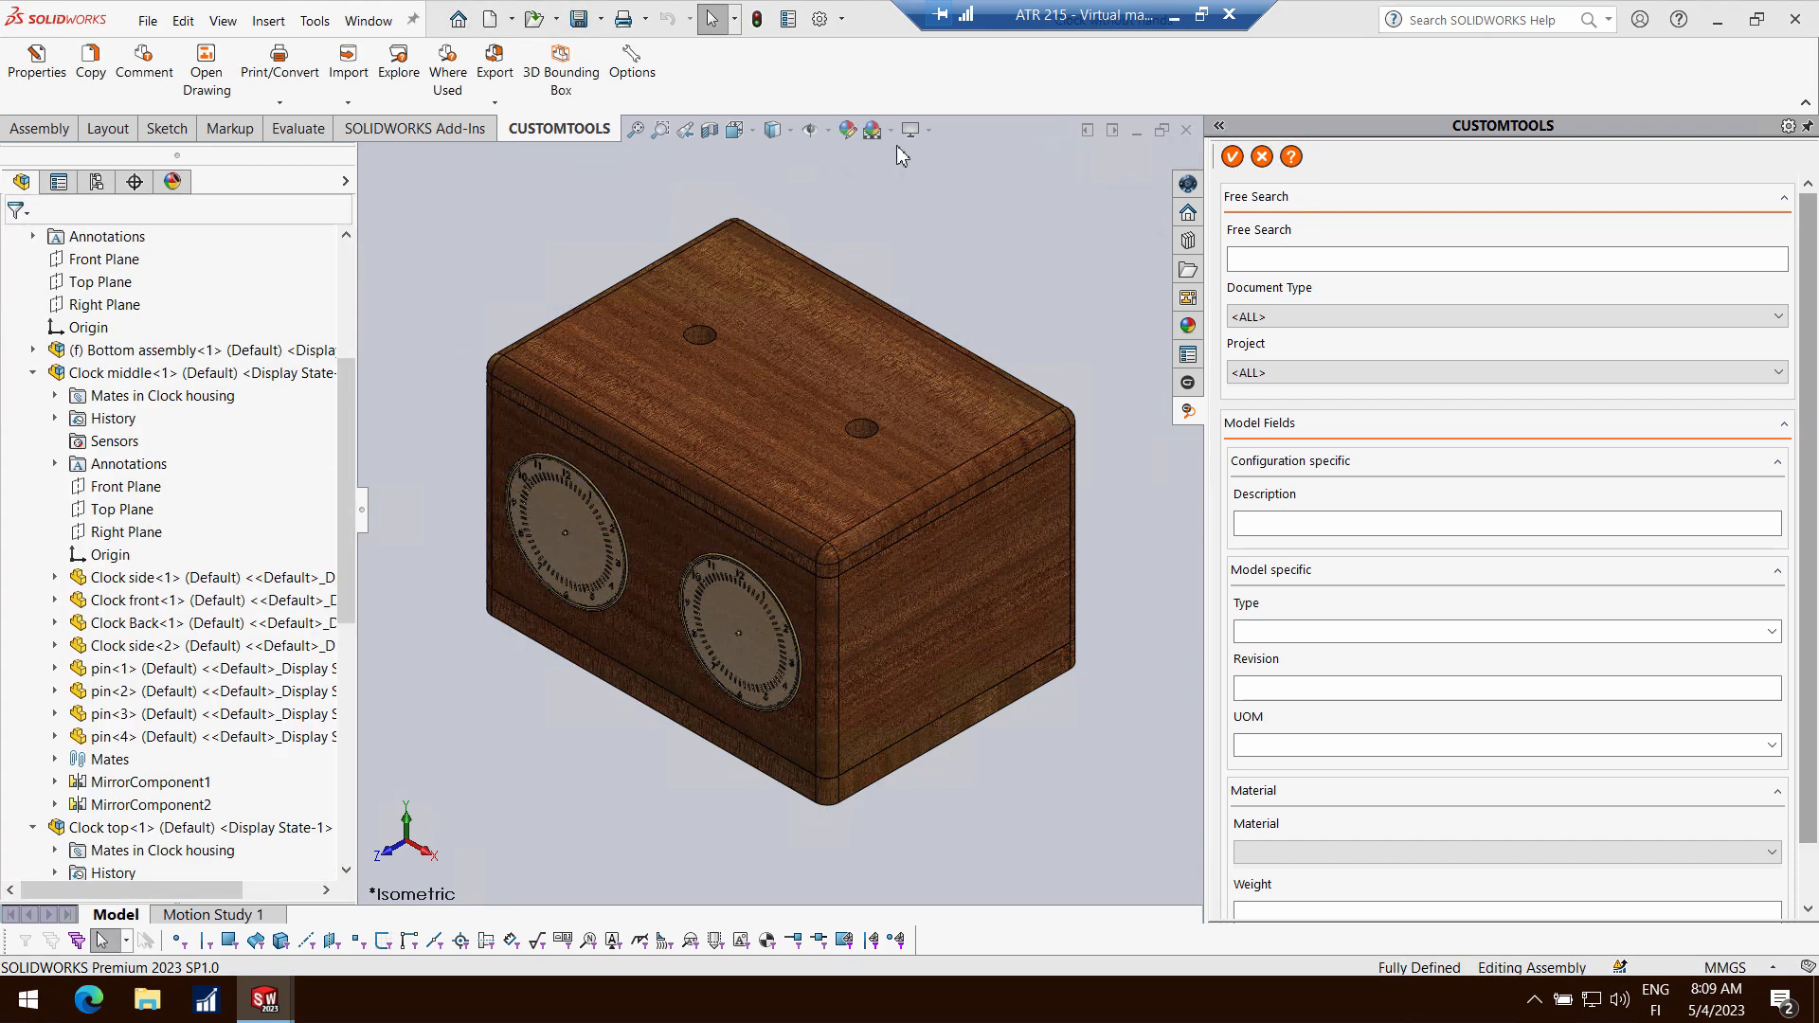
Review the CUSTOMTOOLS profile options for model, drawing, cut list and revision properties and for lookup lists
left_click(631, 59)
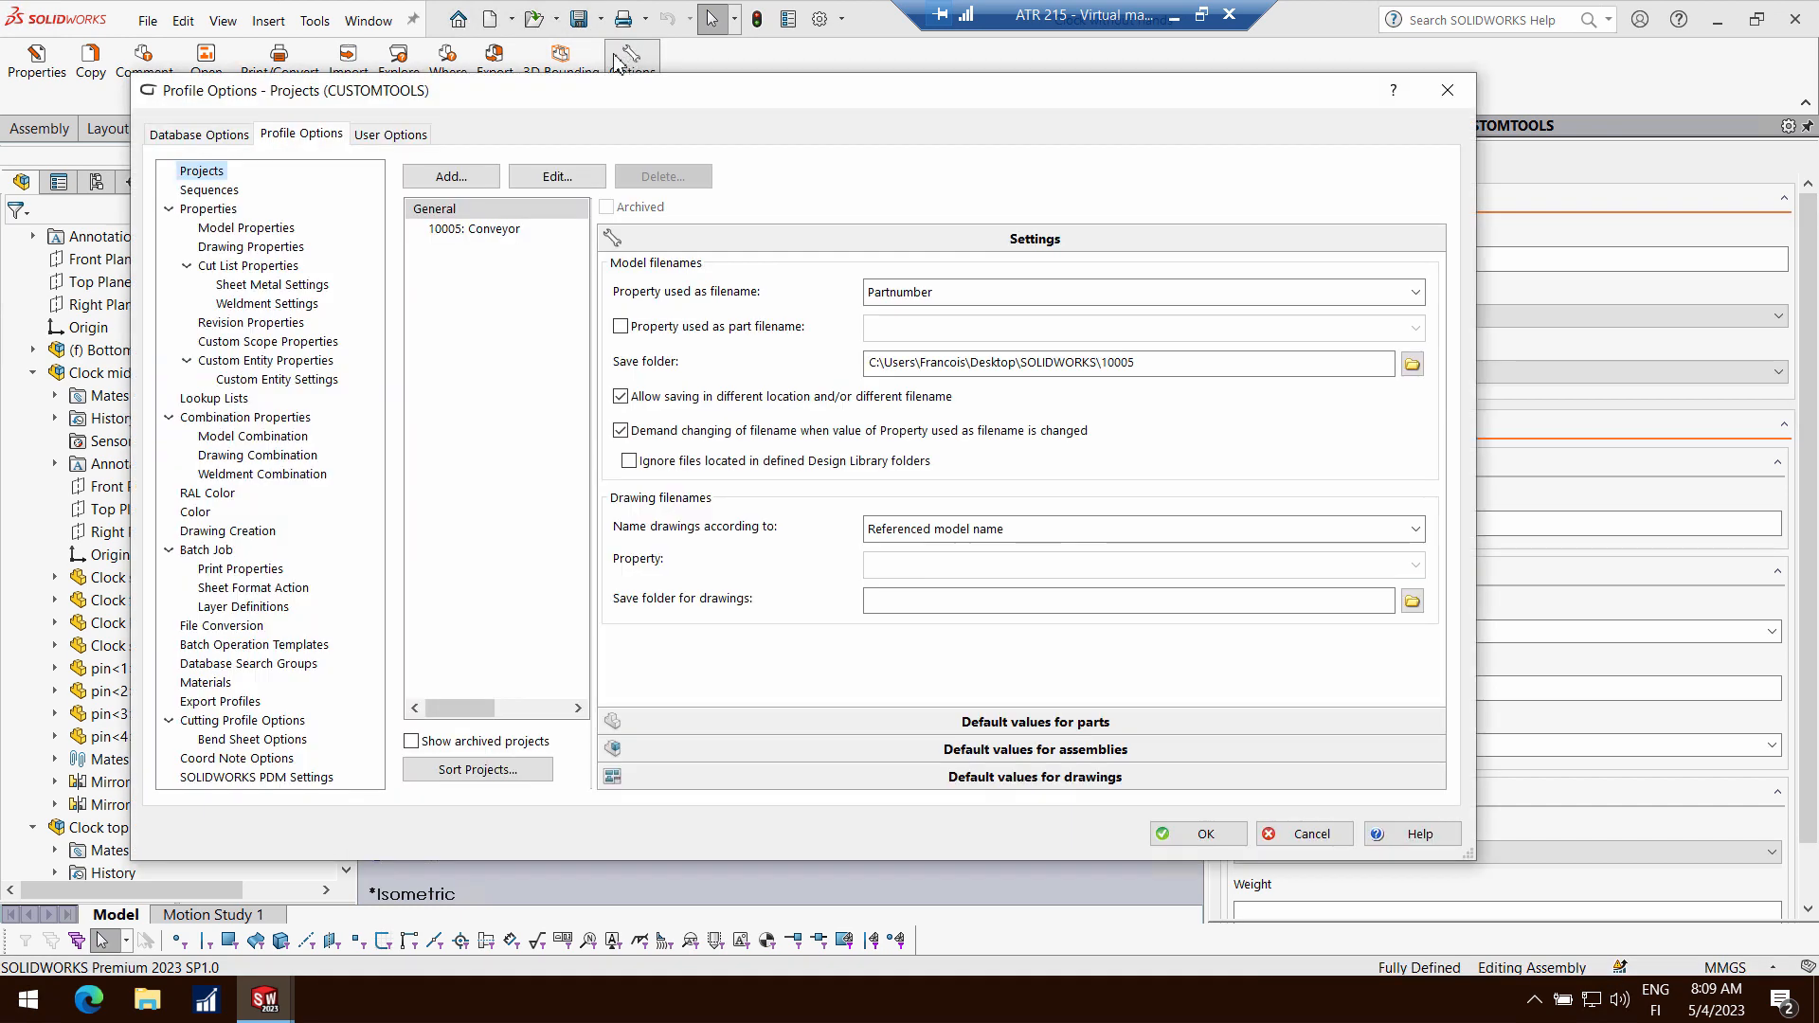
left_click(212, 209)
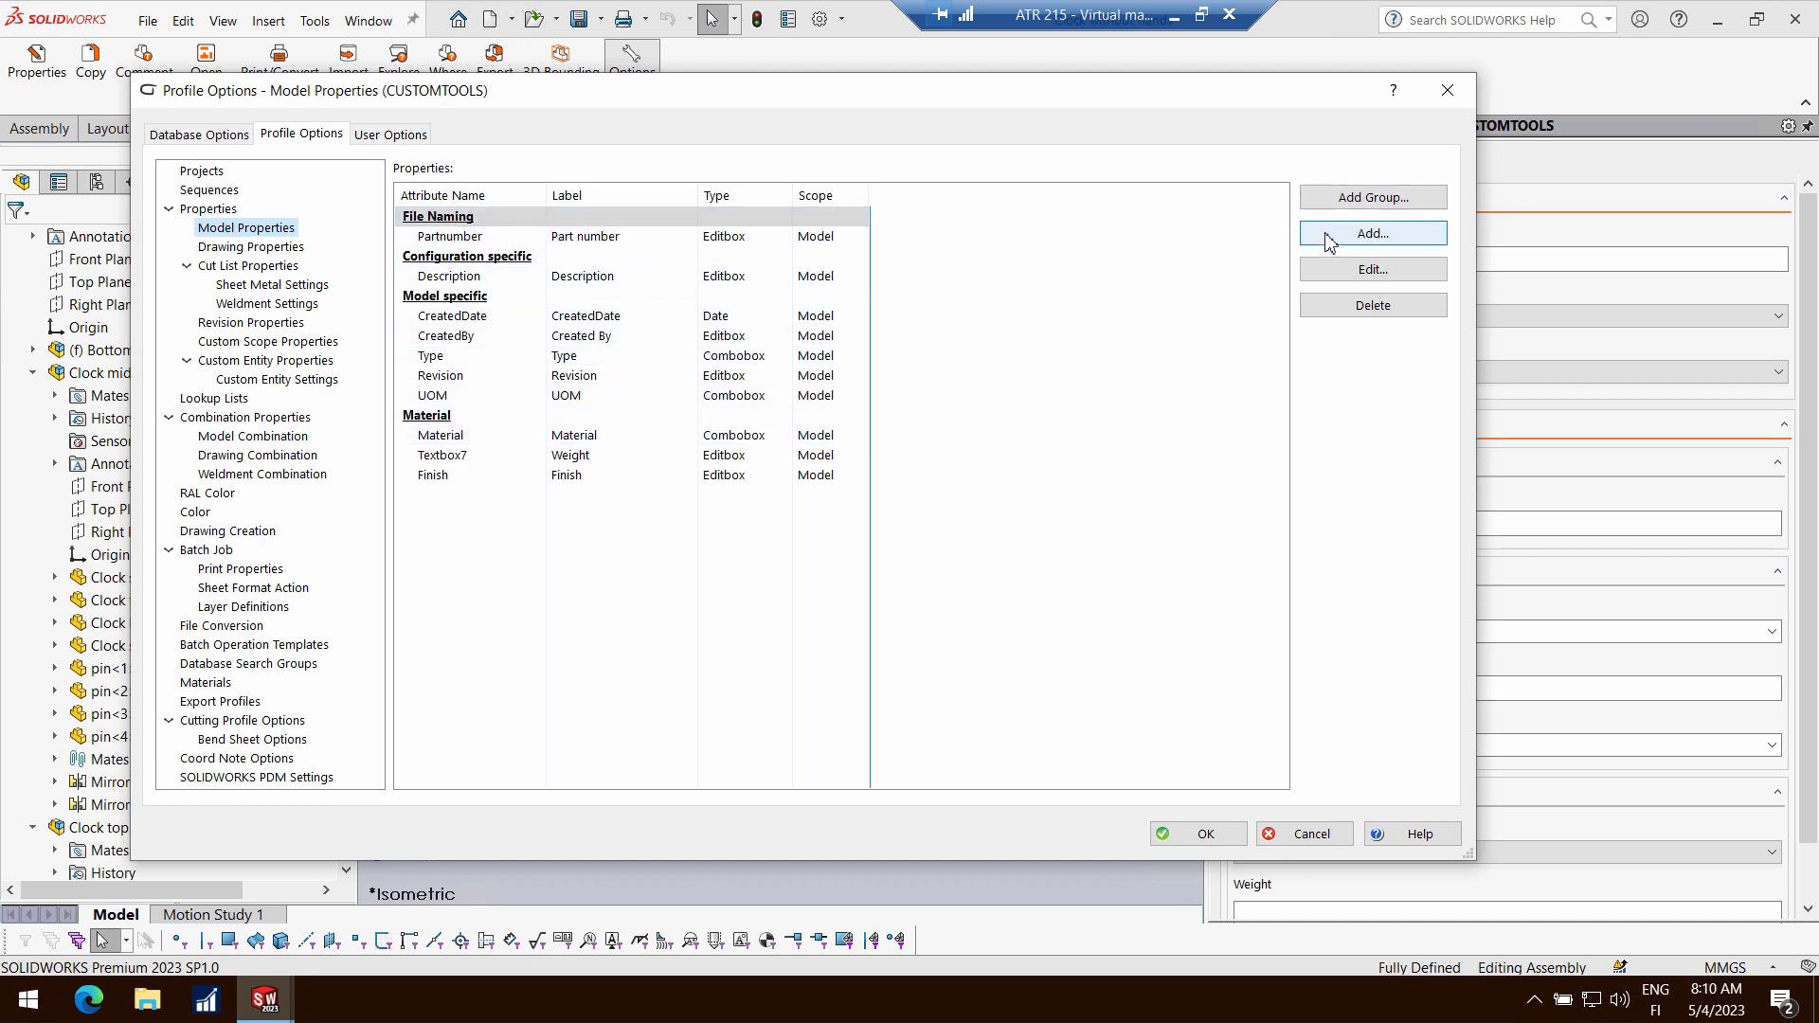
left_click(266, 249)
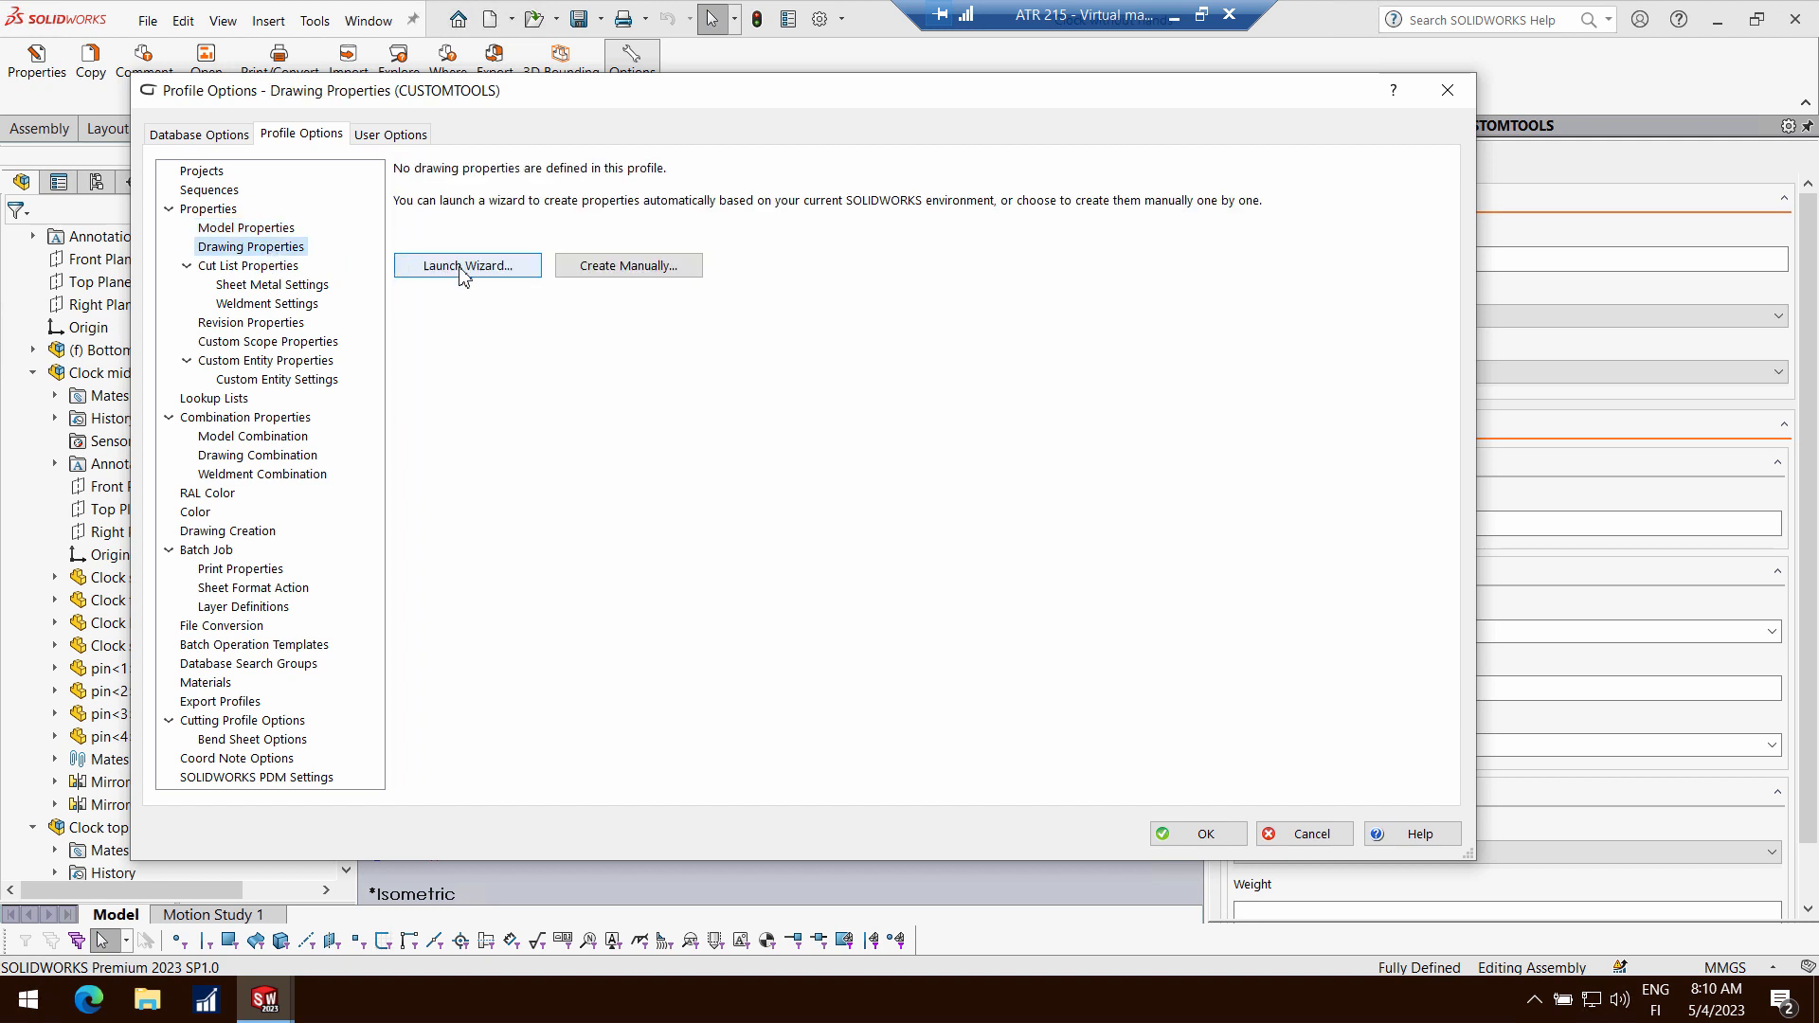
left_click(278, 273)
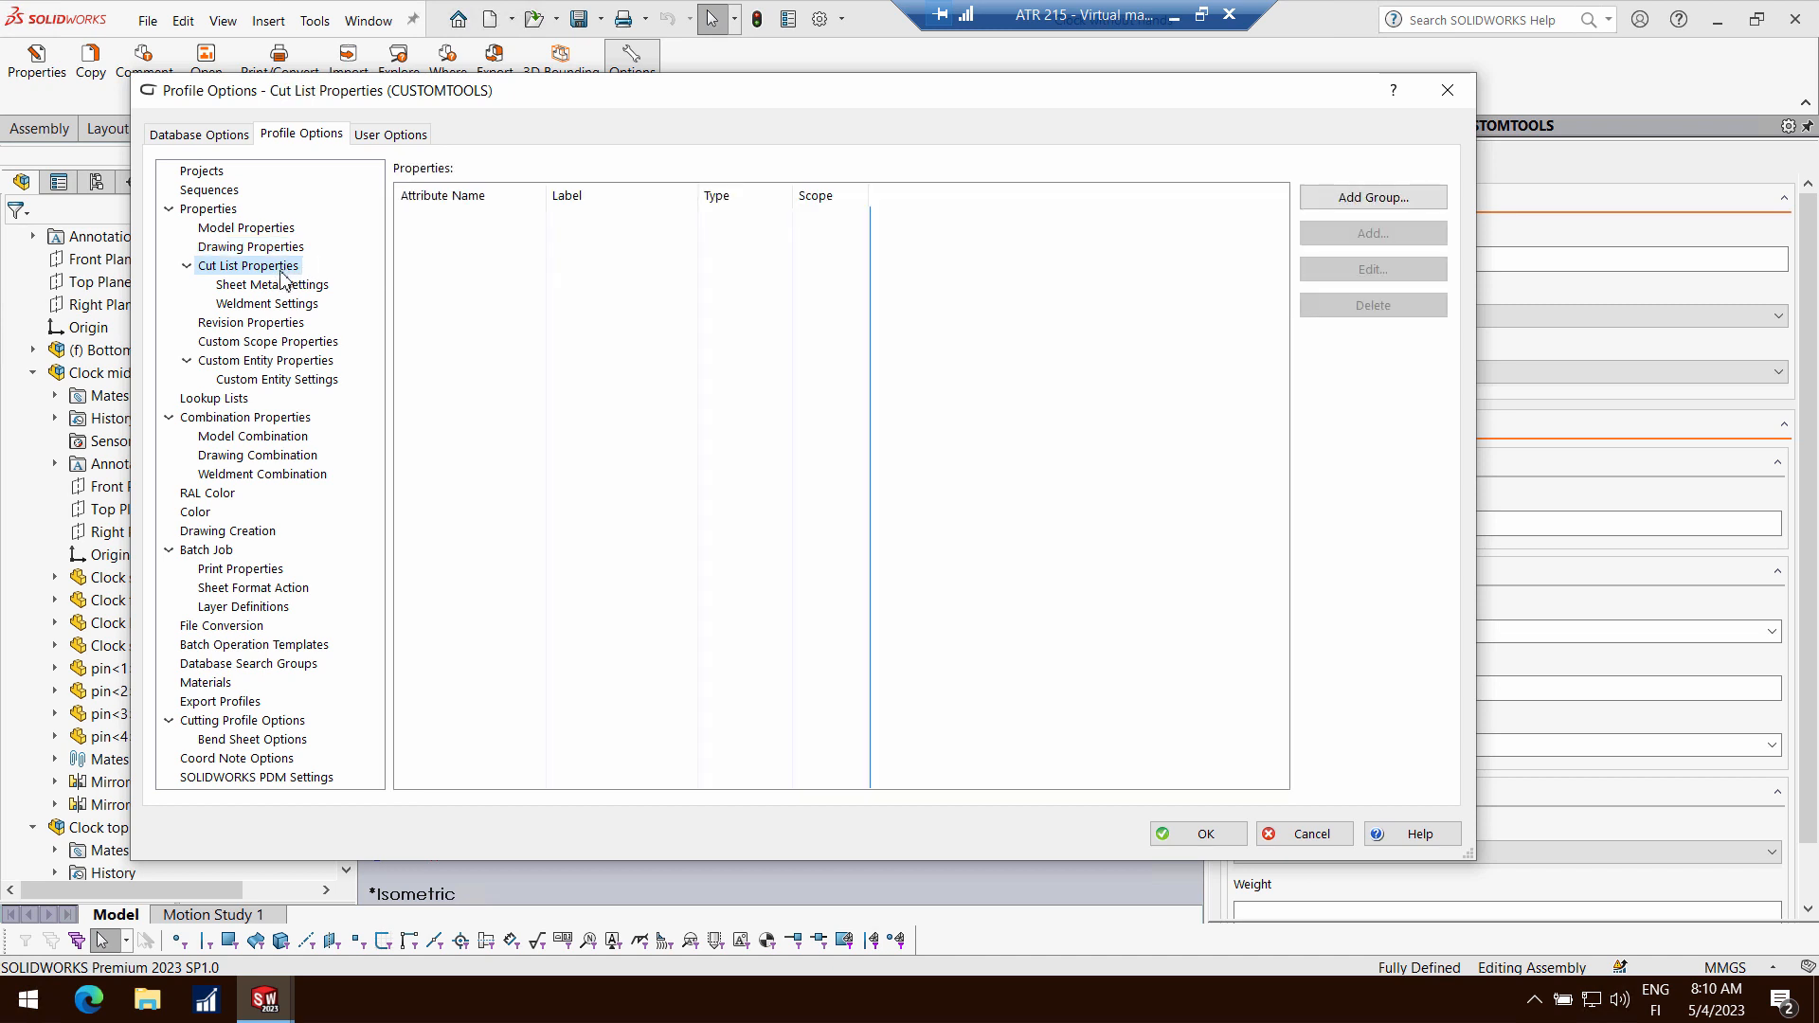
left_click(248, 325)
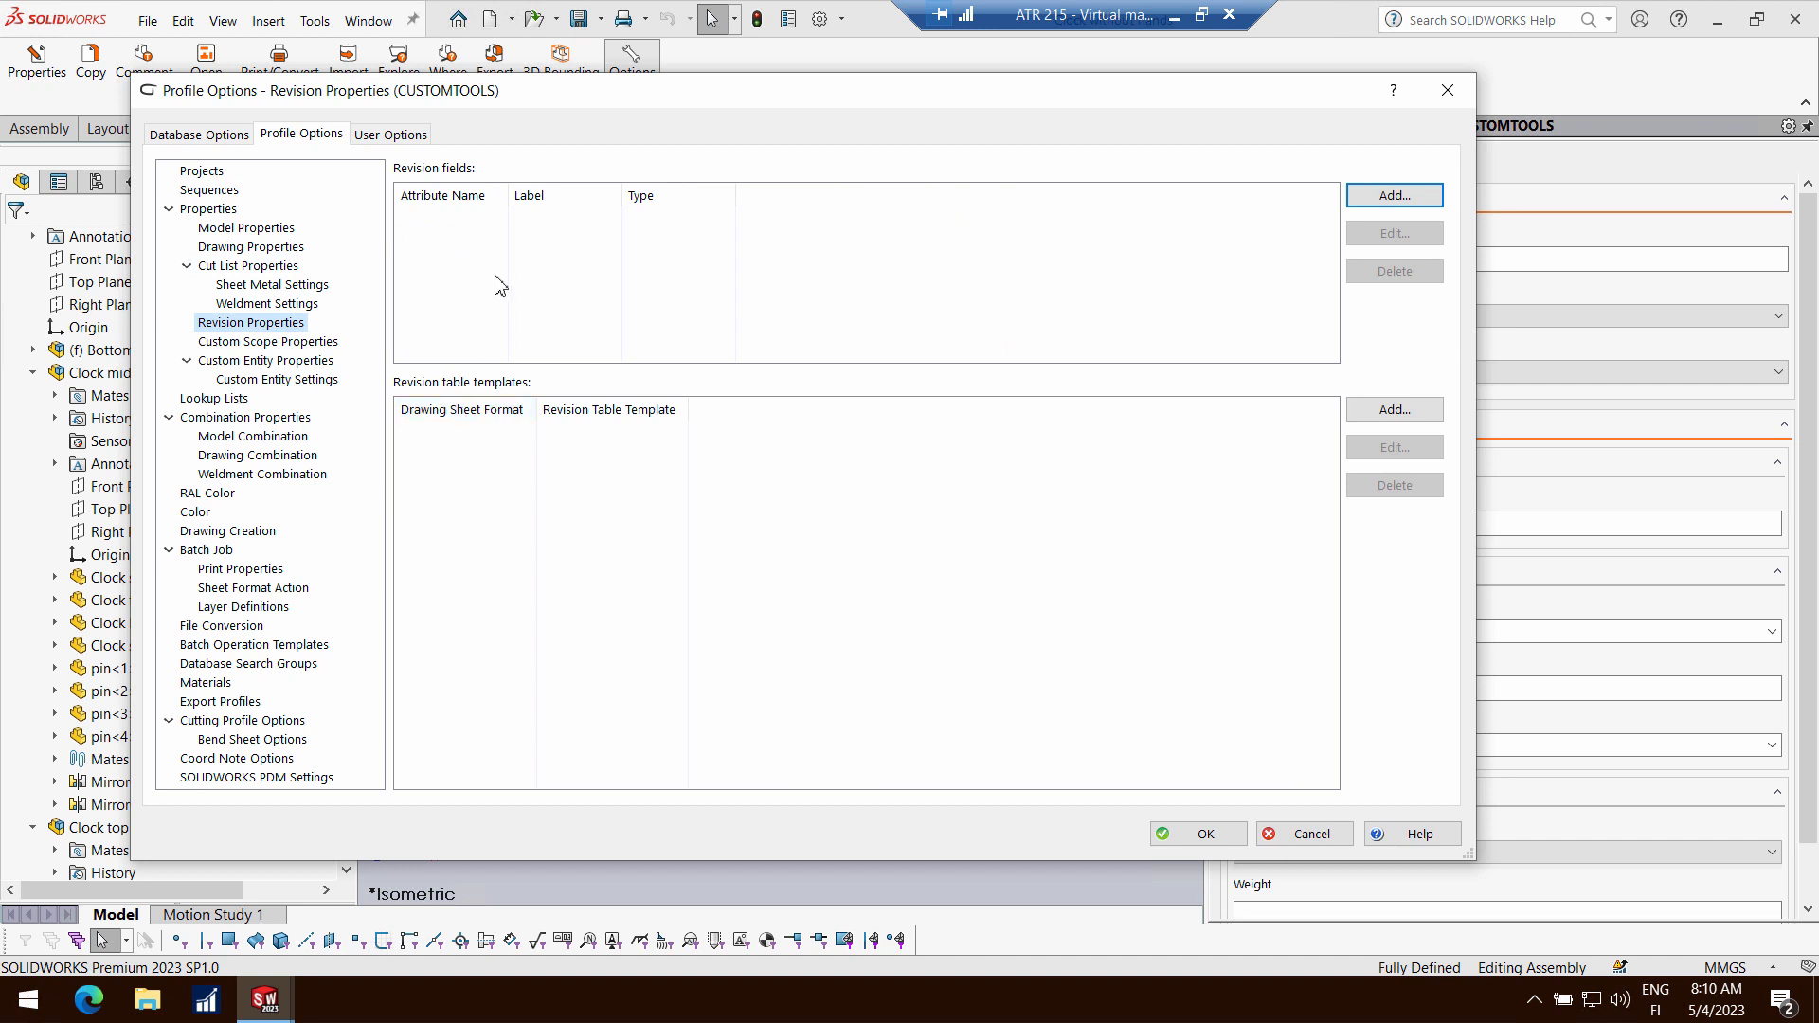
left_click(244, 400)
left_click(483, 214)
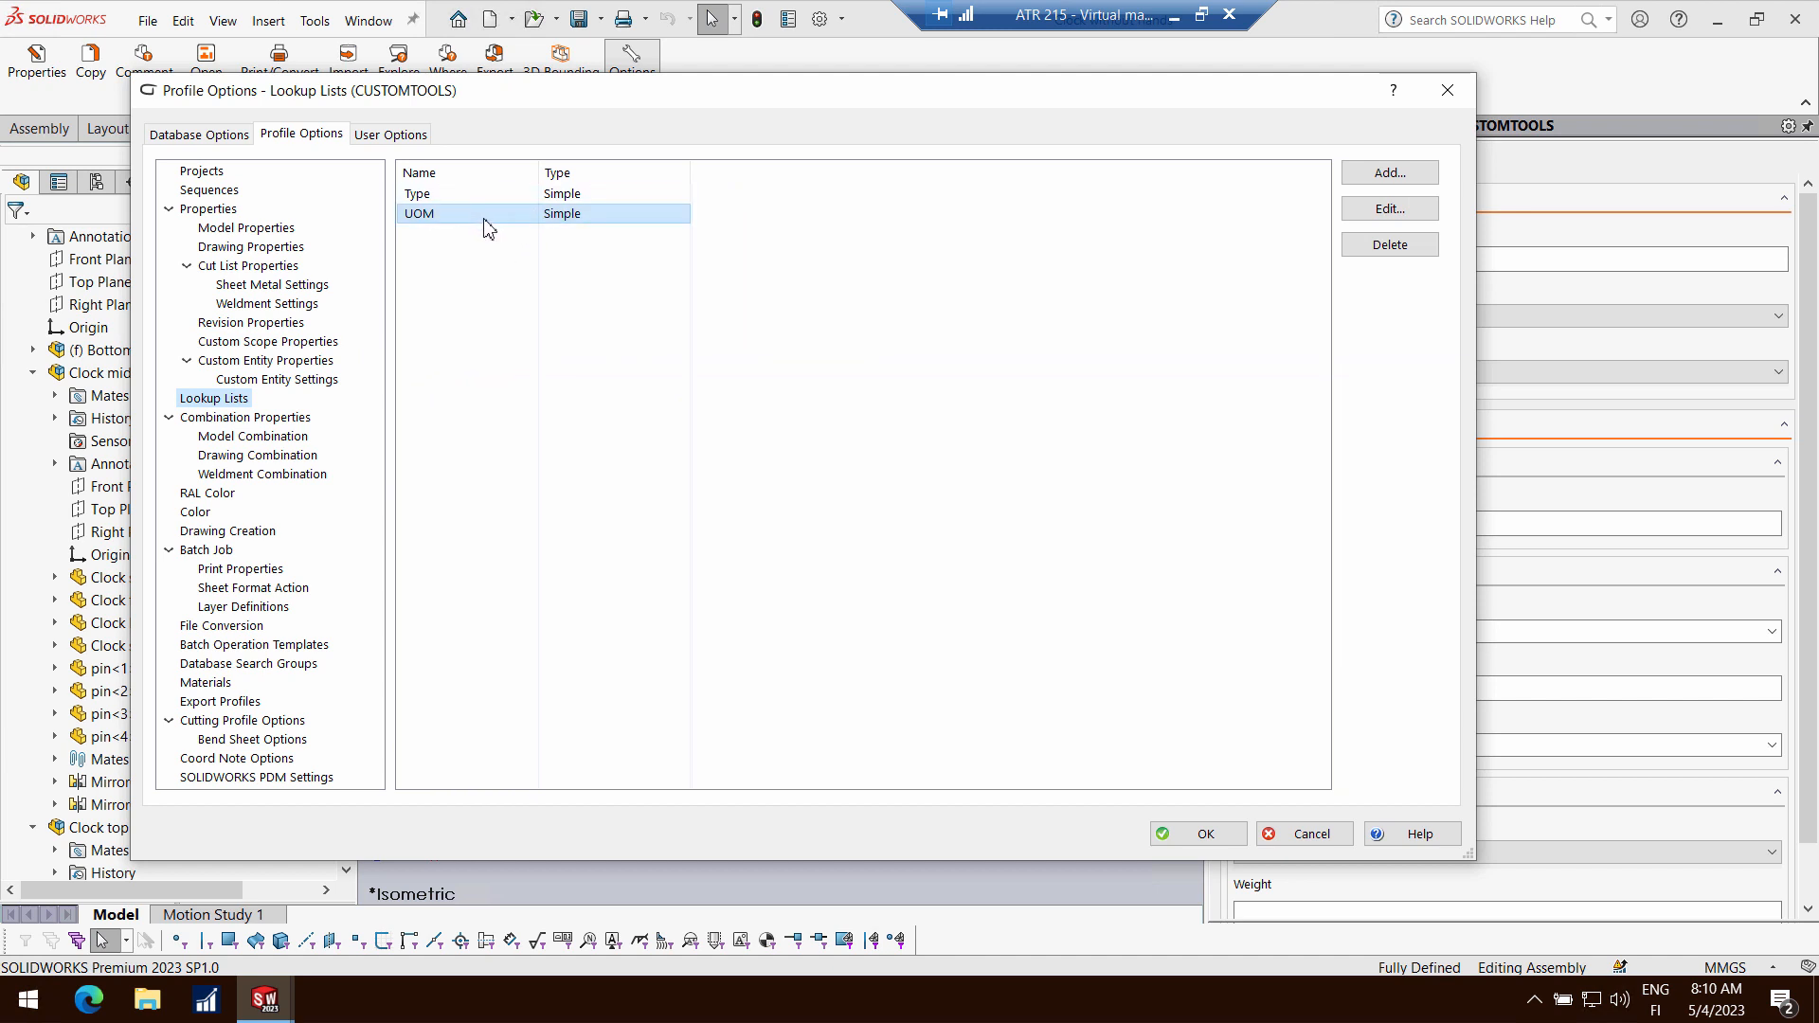
Start a new model combination property in the profile options and name it Project Decription
left_click(255, 437)
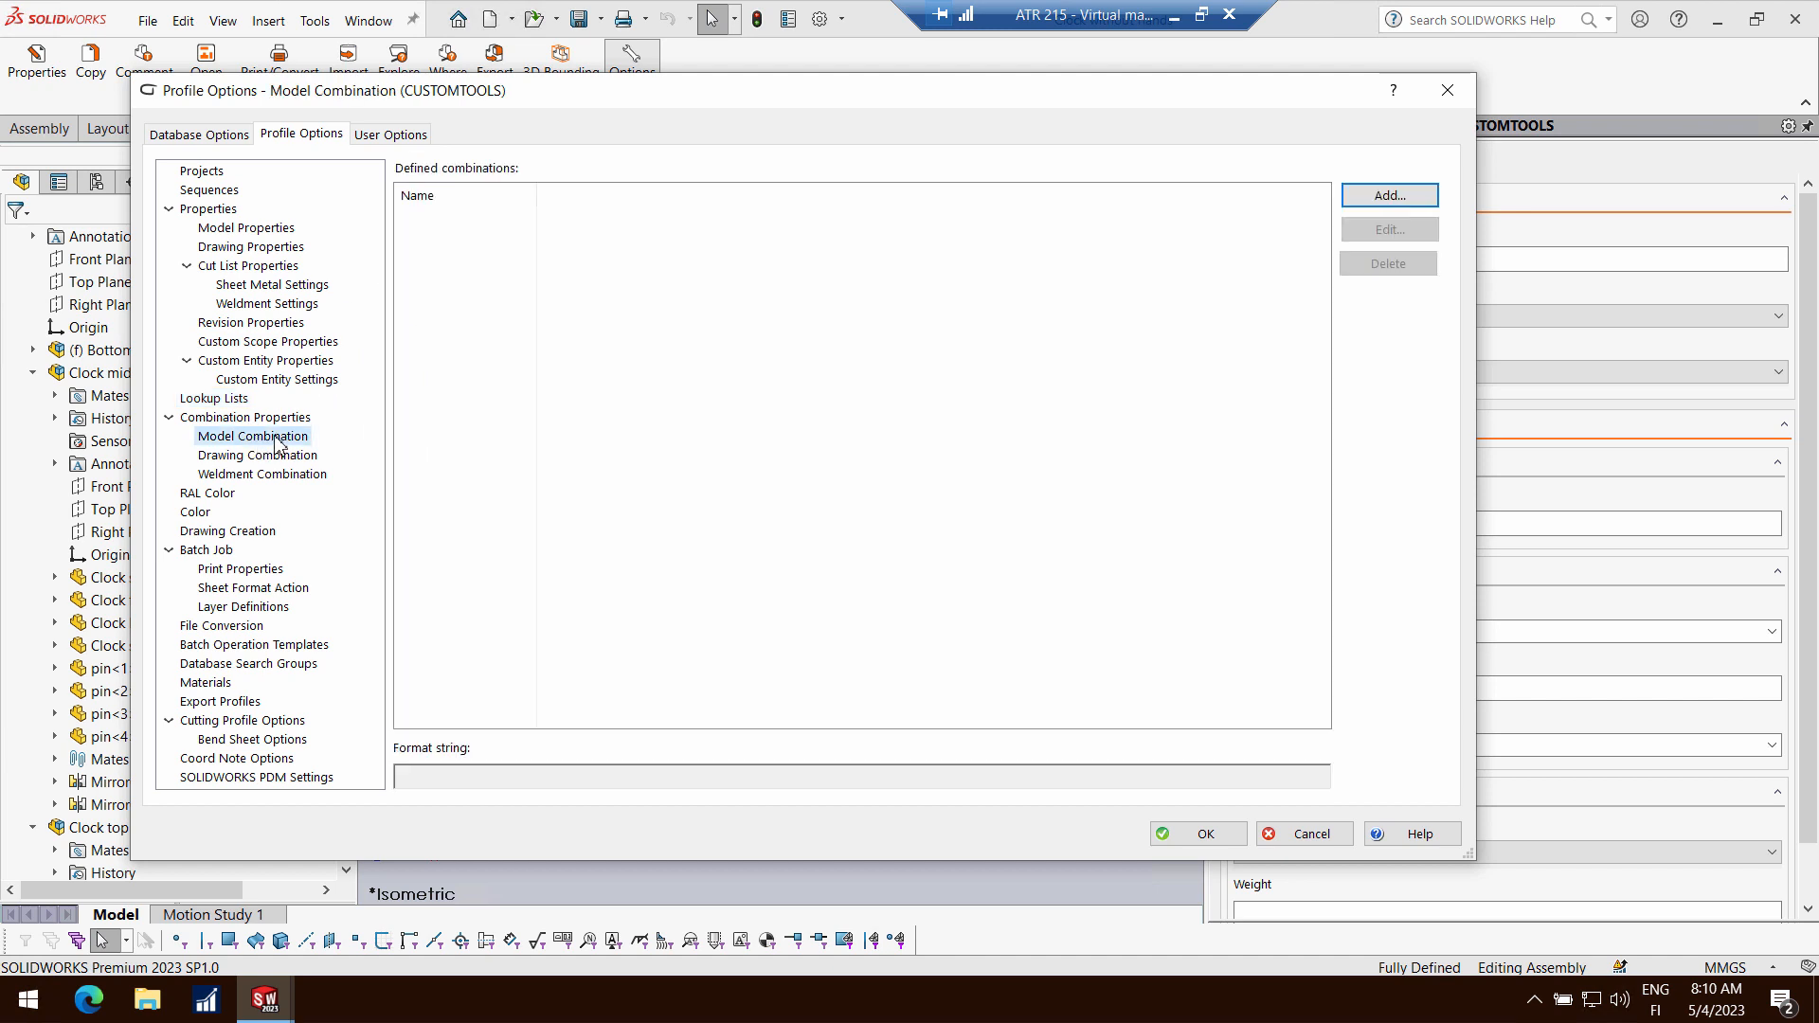
left_click(1385, 199)
left_click(385, 529)
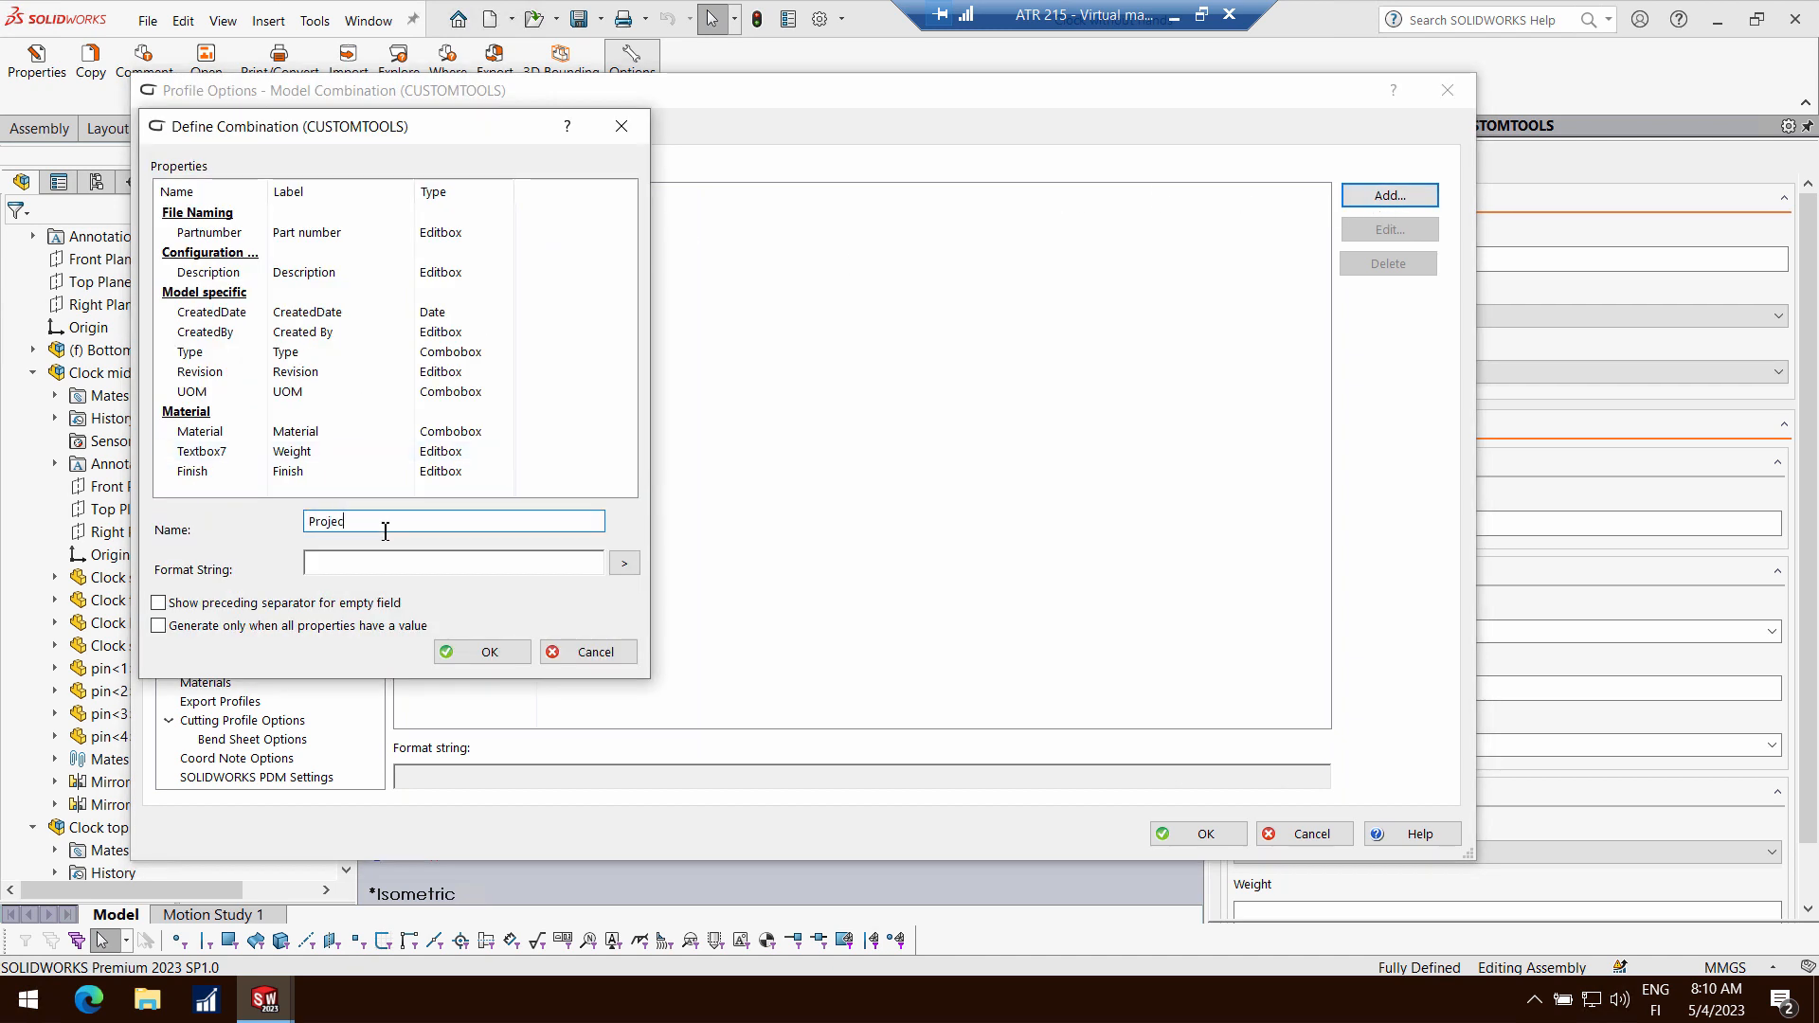
type("Project Decriptio")
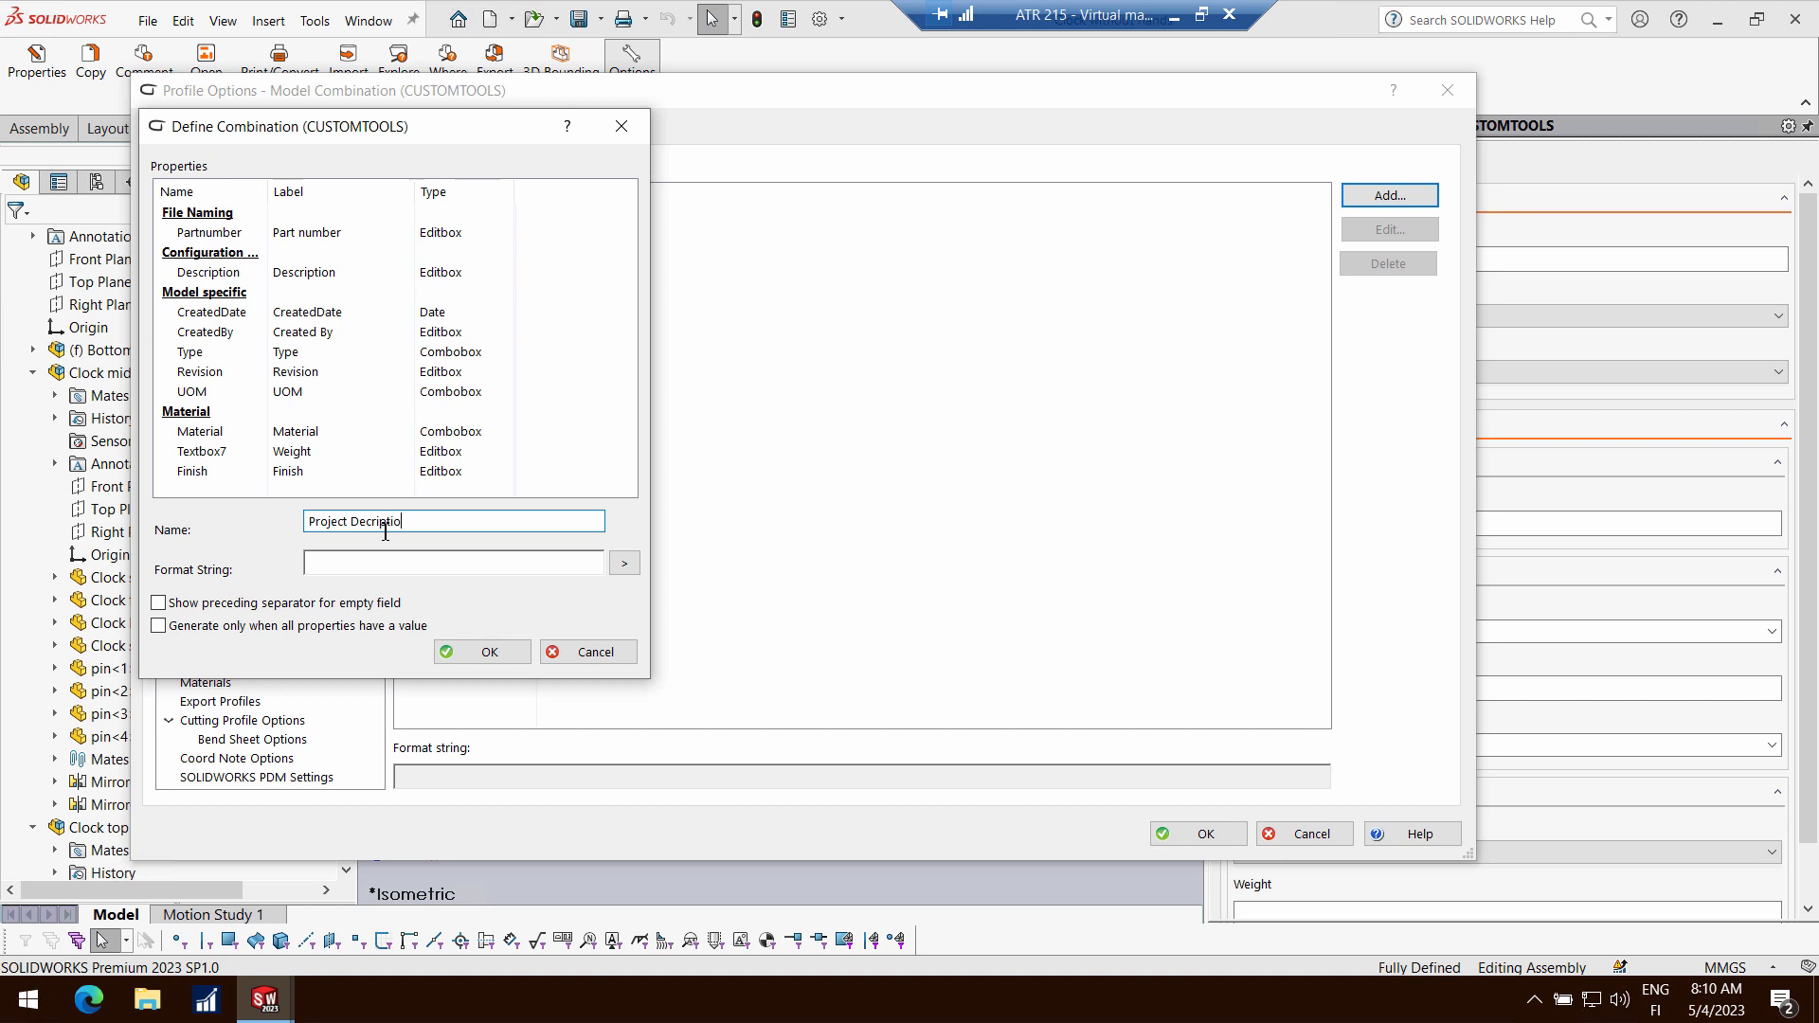
Build the combination's format string from project number, part number and description separated by hyphens, and accept the definition
left_click(624, 562)
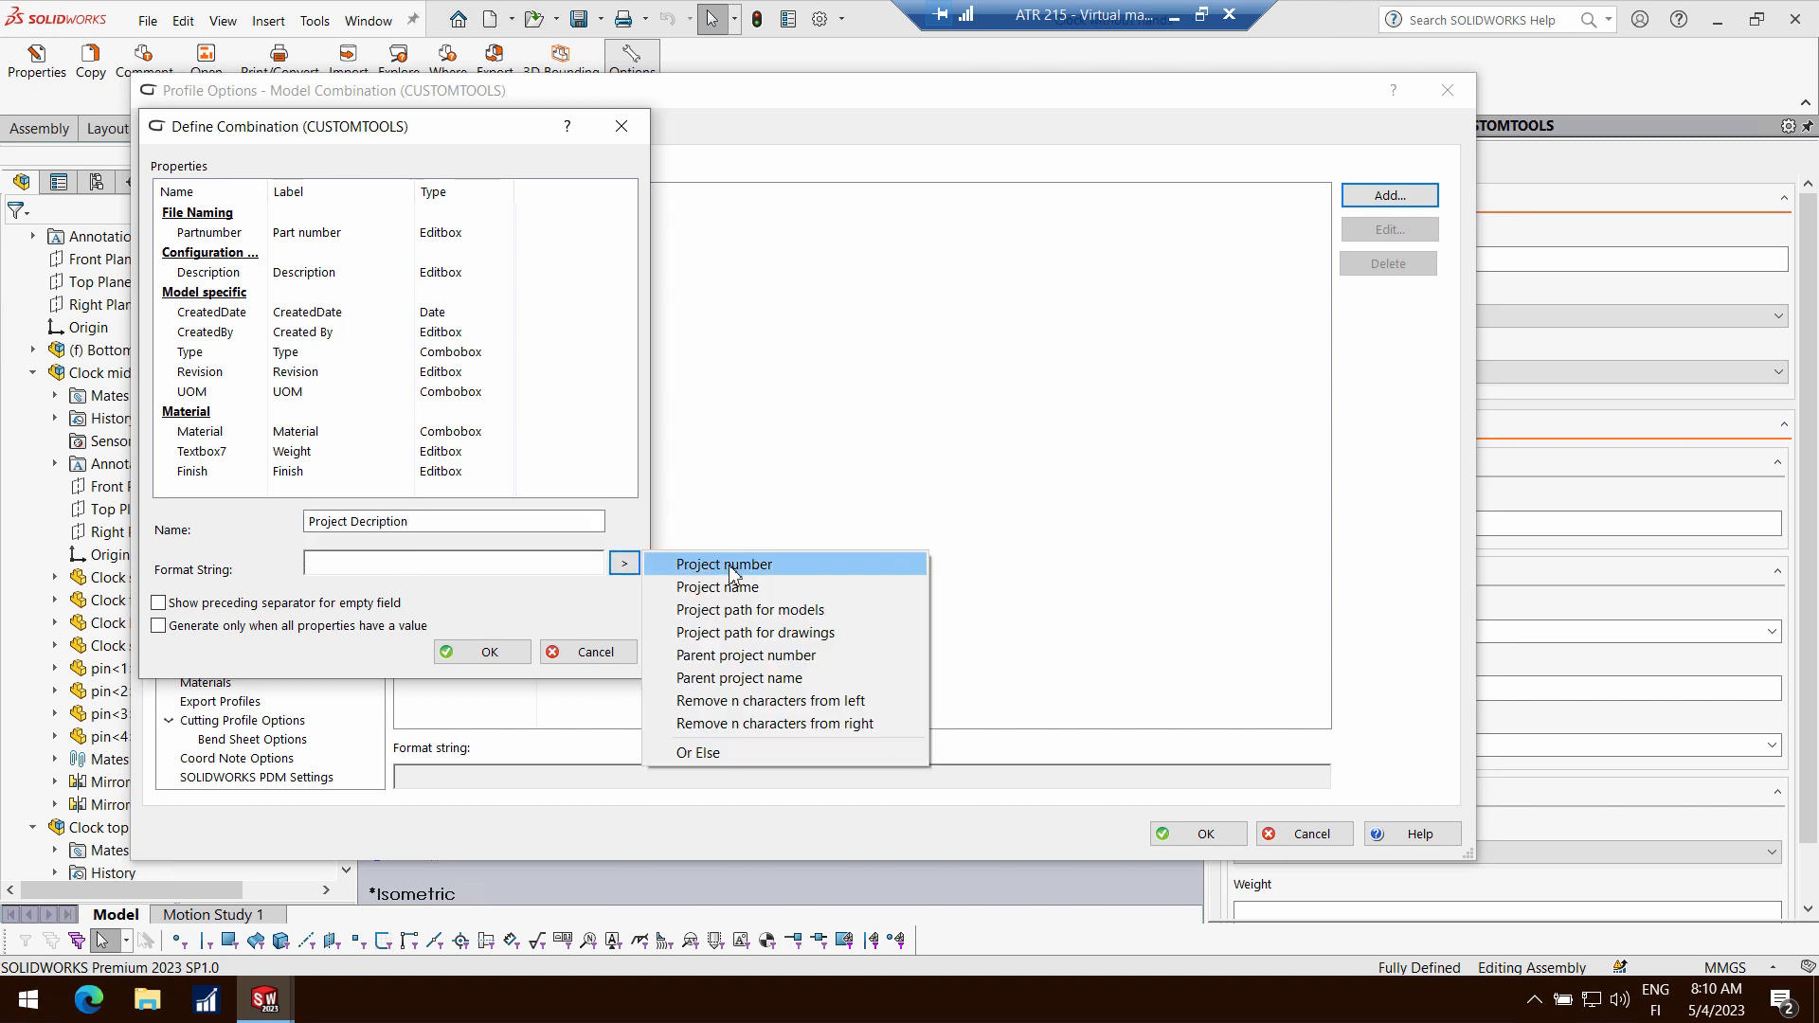
left_click(701, 562)
type("-")
double_click(234, 237)
left_click(529, 561)
type("-")
left_click(218, 273)
double_click(219, 277)
left_click(476, 654)
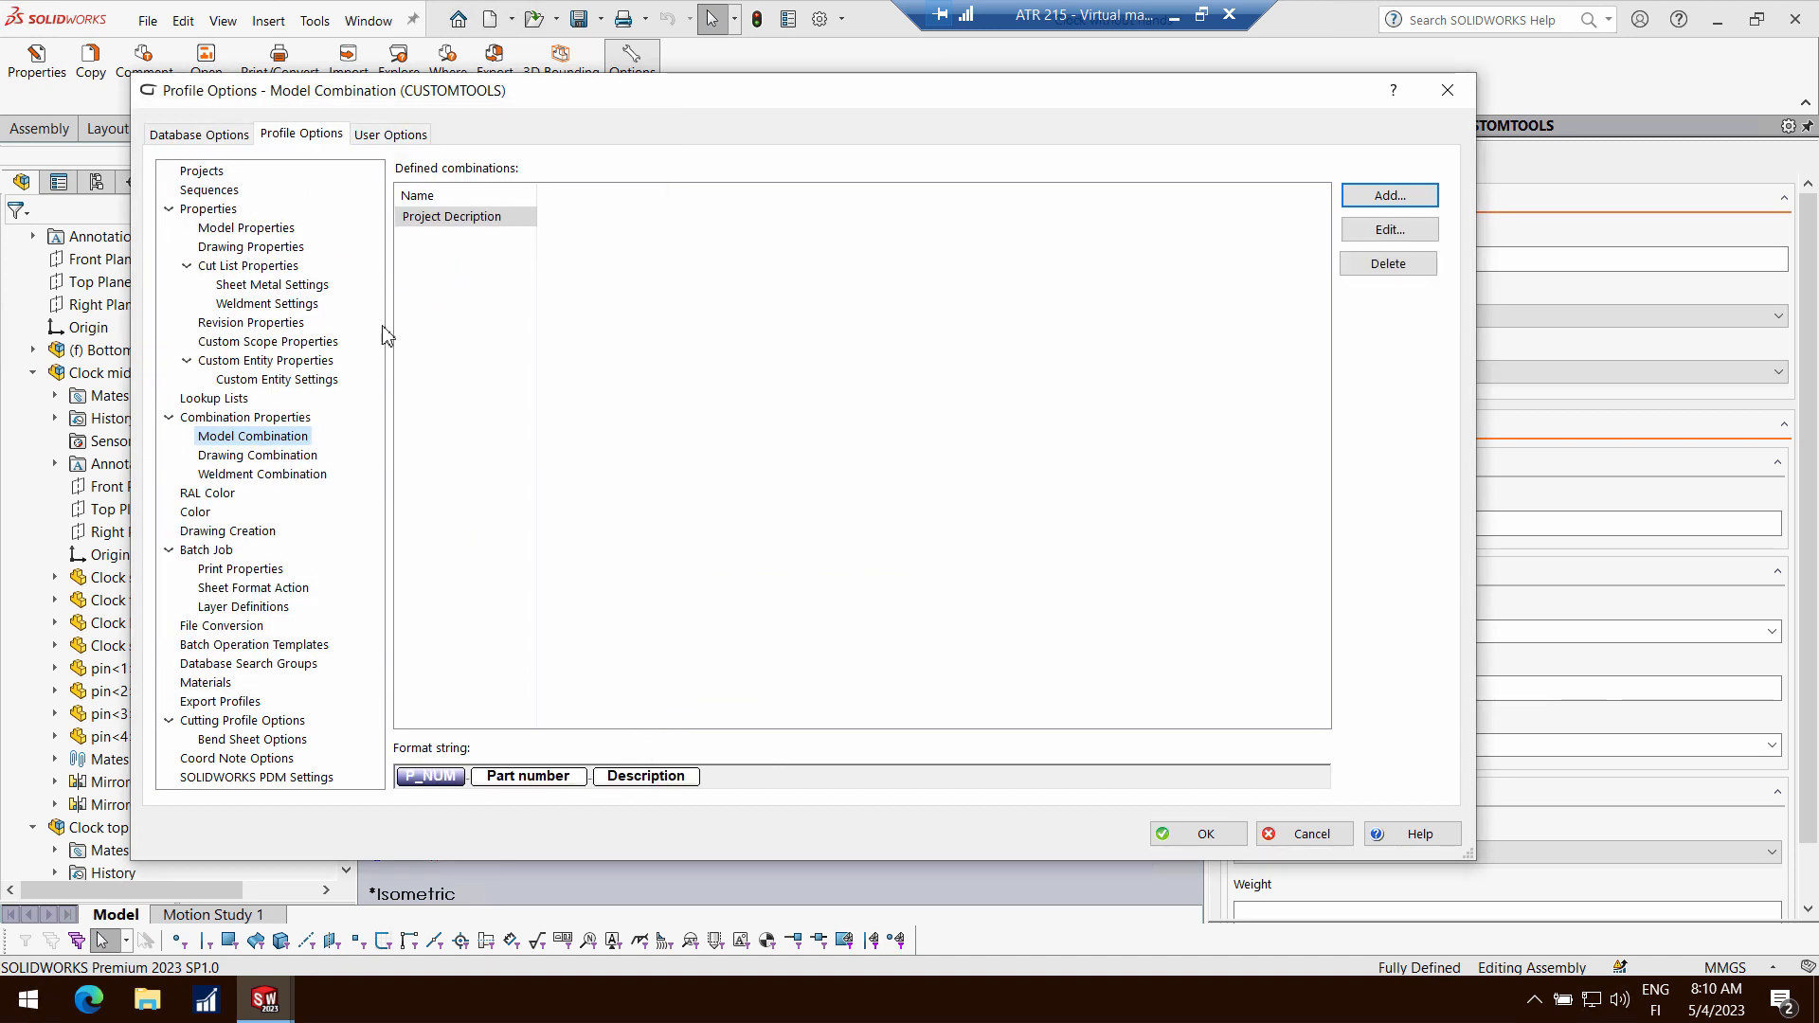
Add a model property with attribute name and label Project Description, keeping Document Properties as its initial configuration
left_click(256, 234)
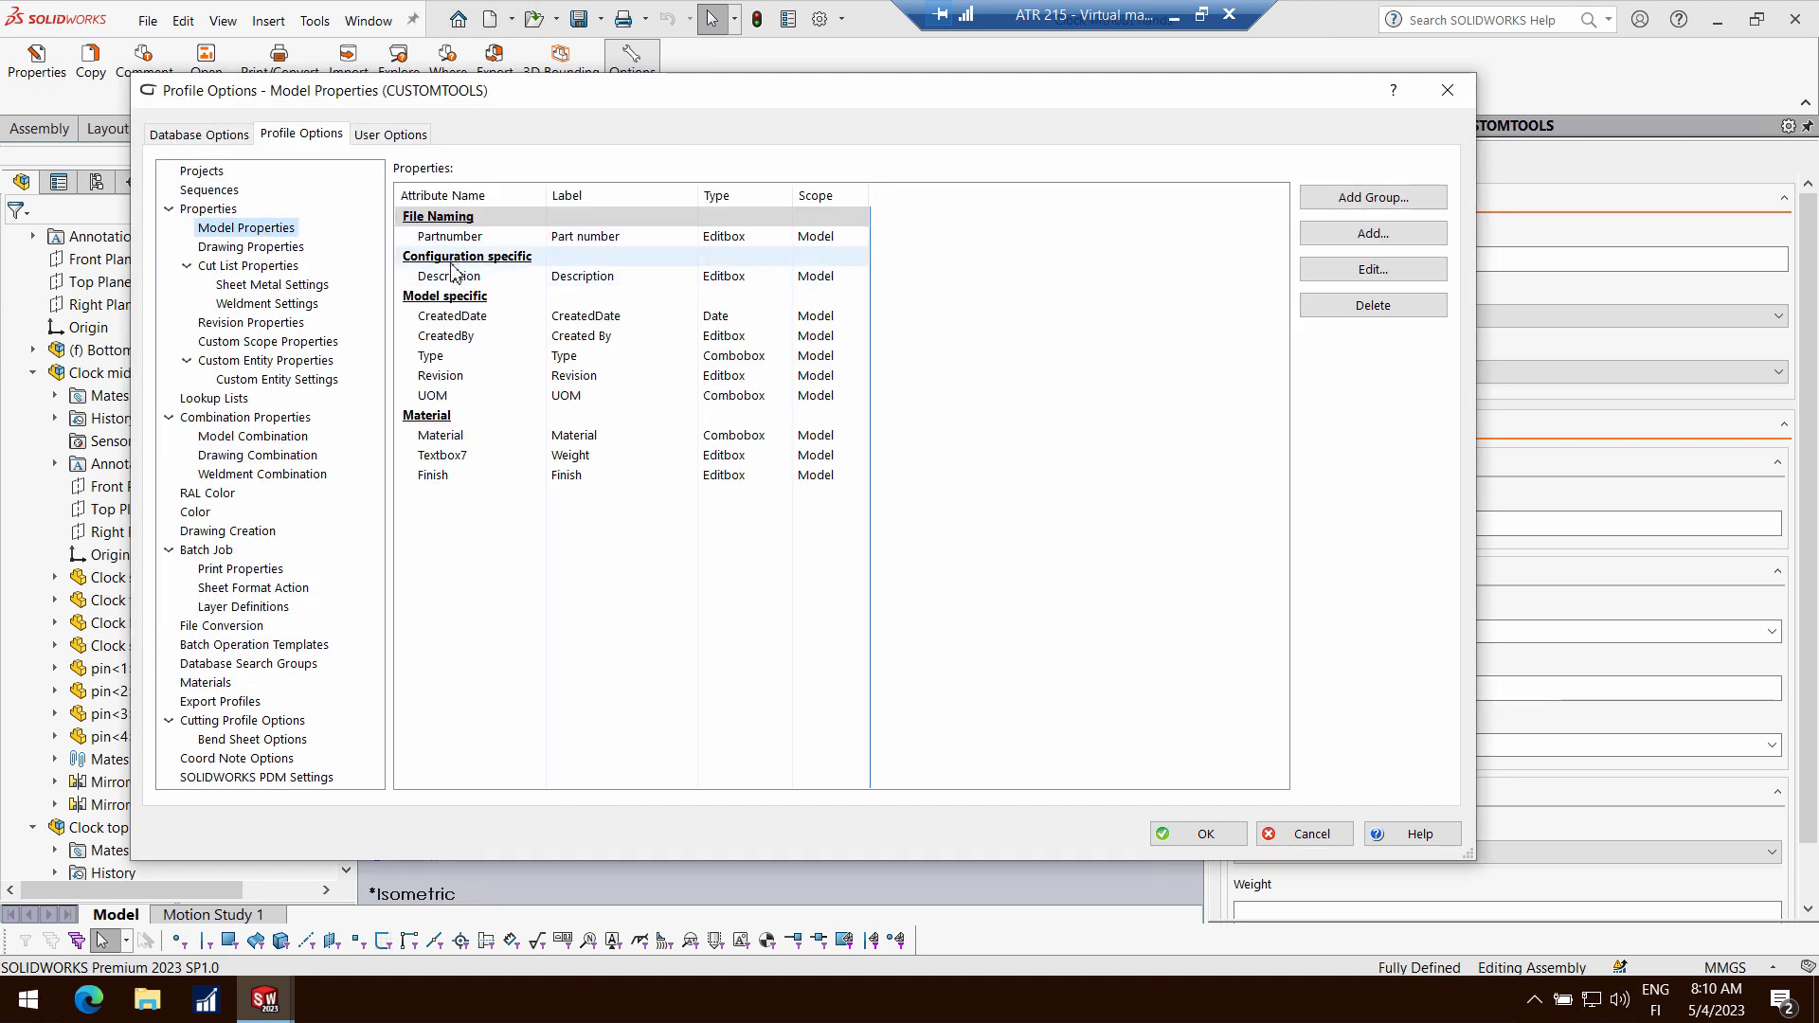
left_click(1389, 237)
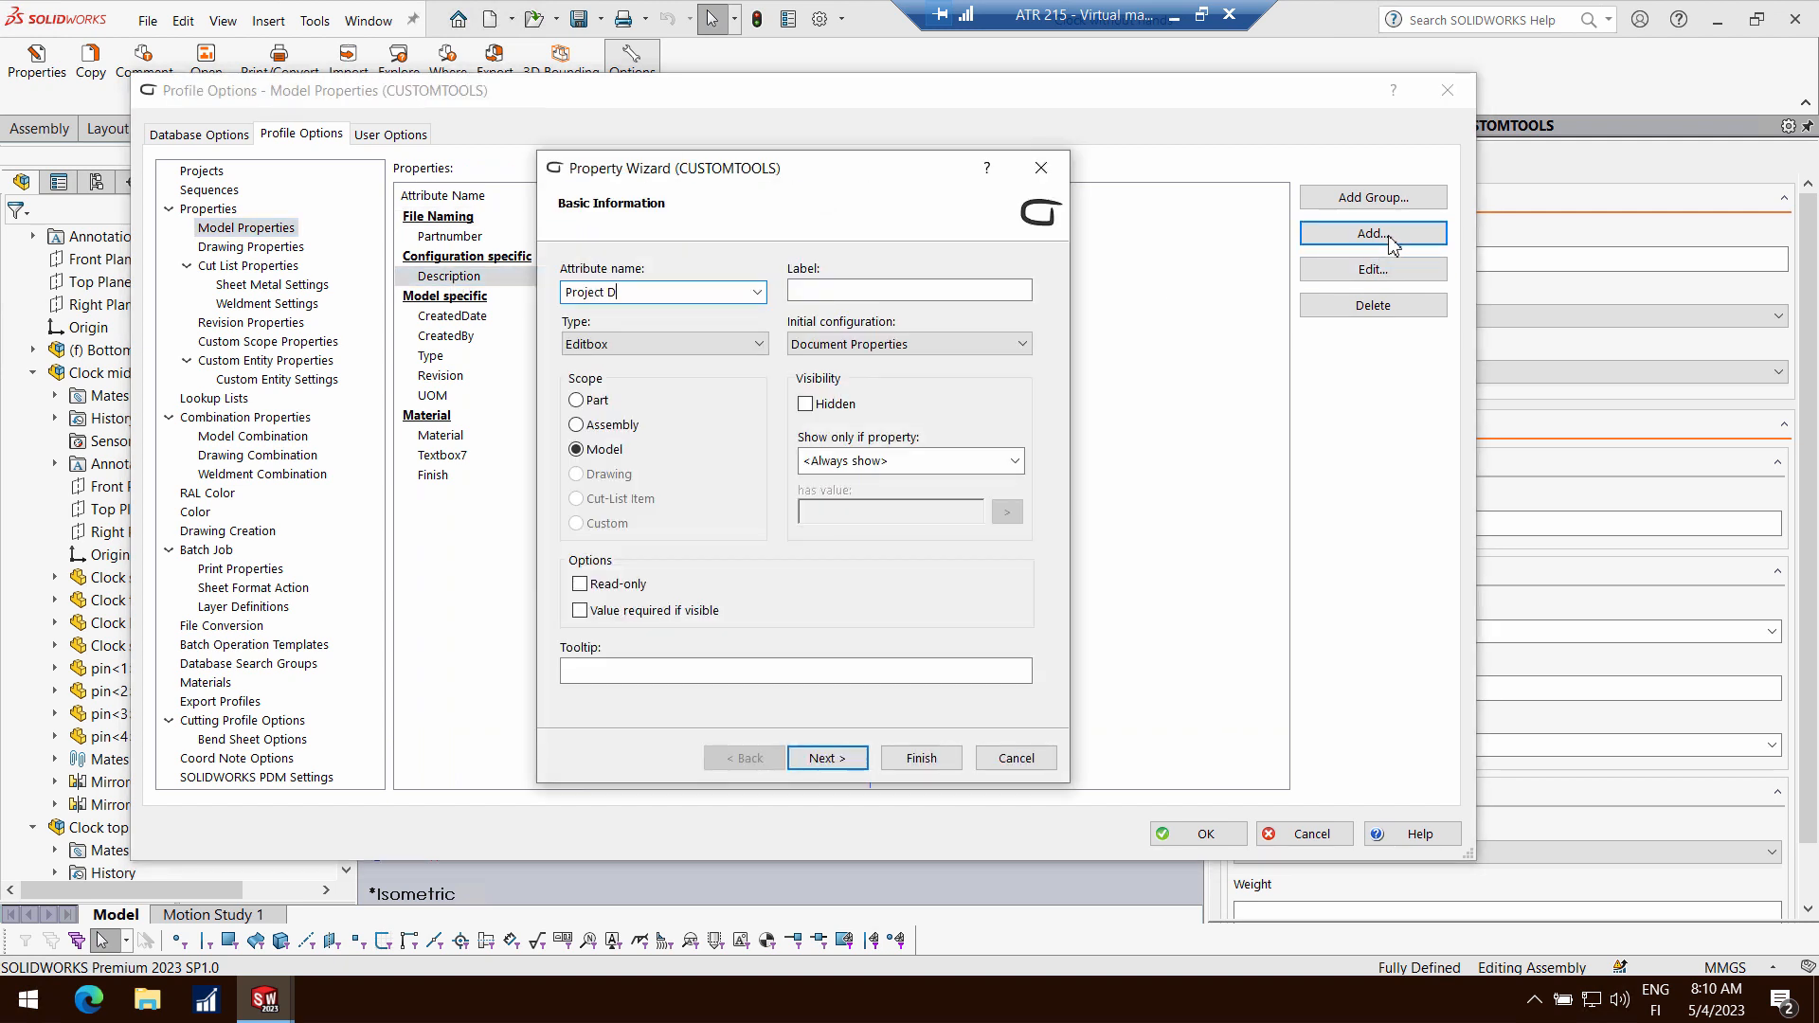
key("ctrl+a")
key("ctrl+c")
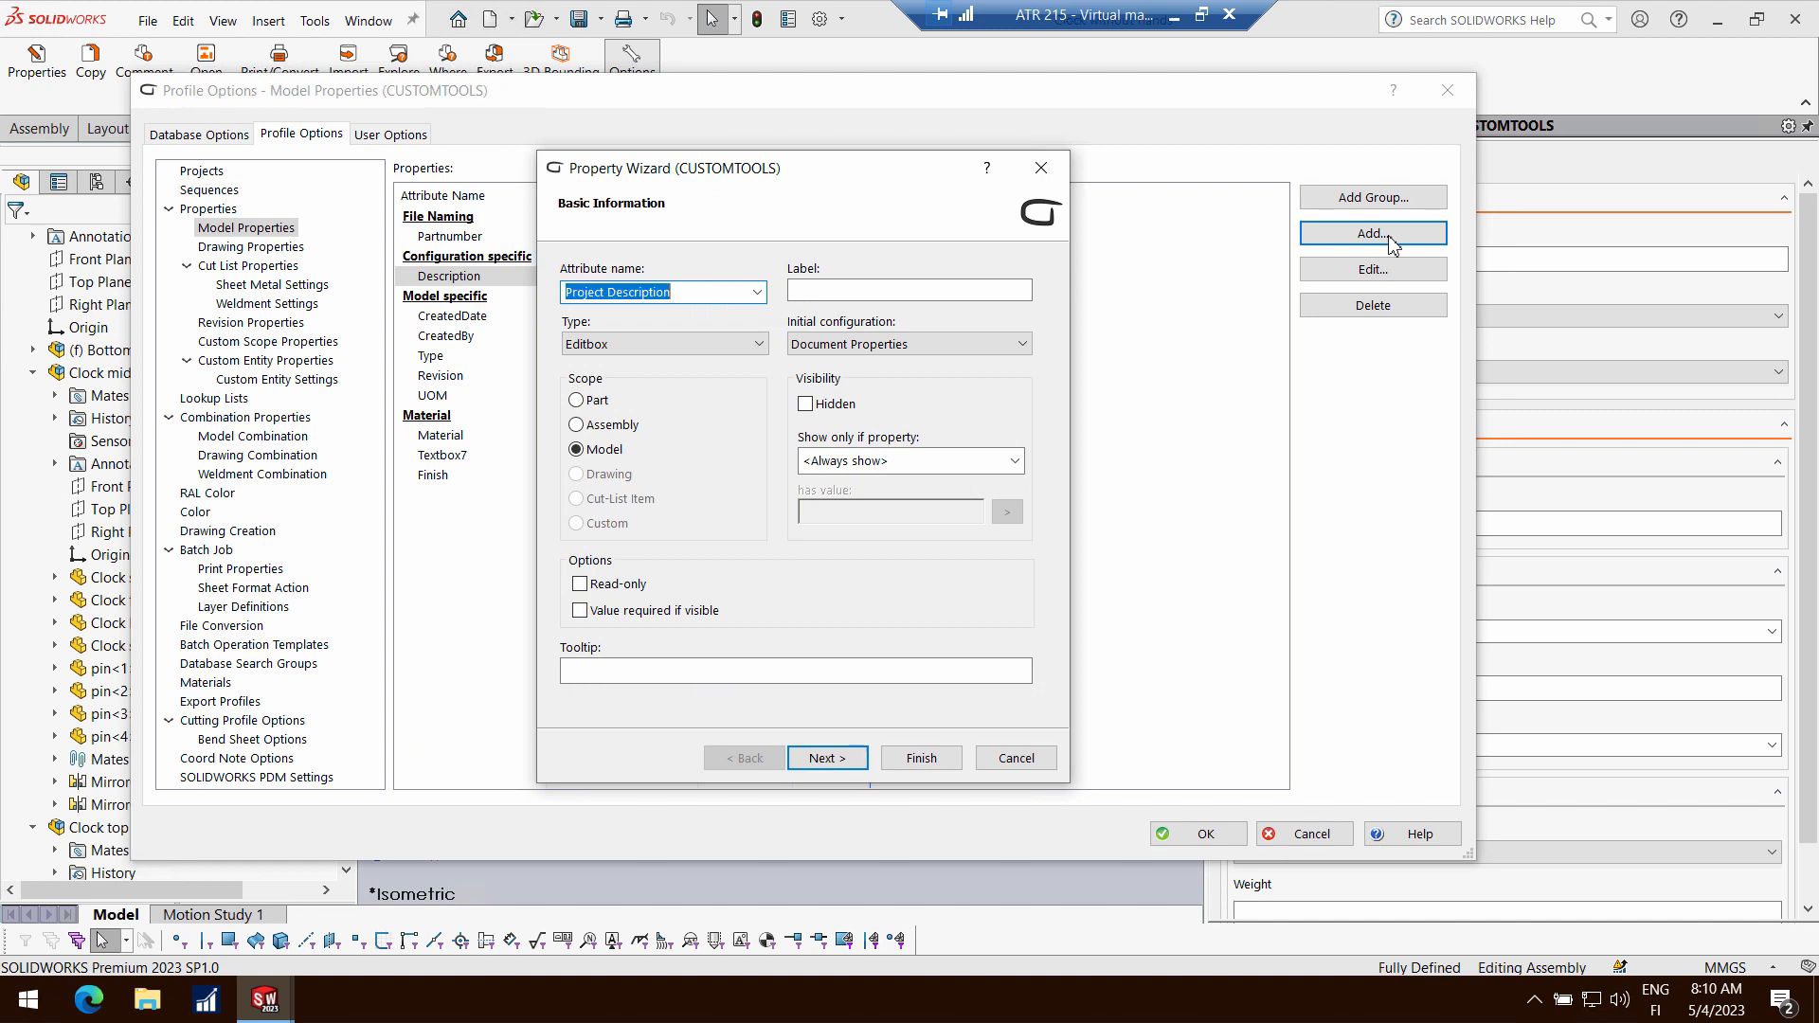
left_click(850, 291)
key("ctrl+v")
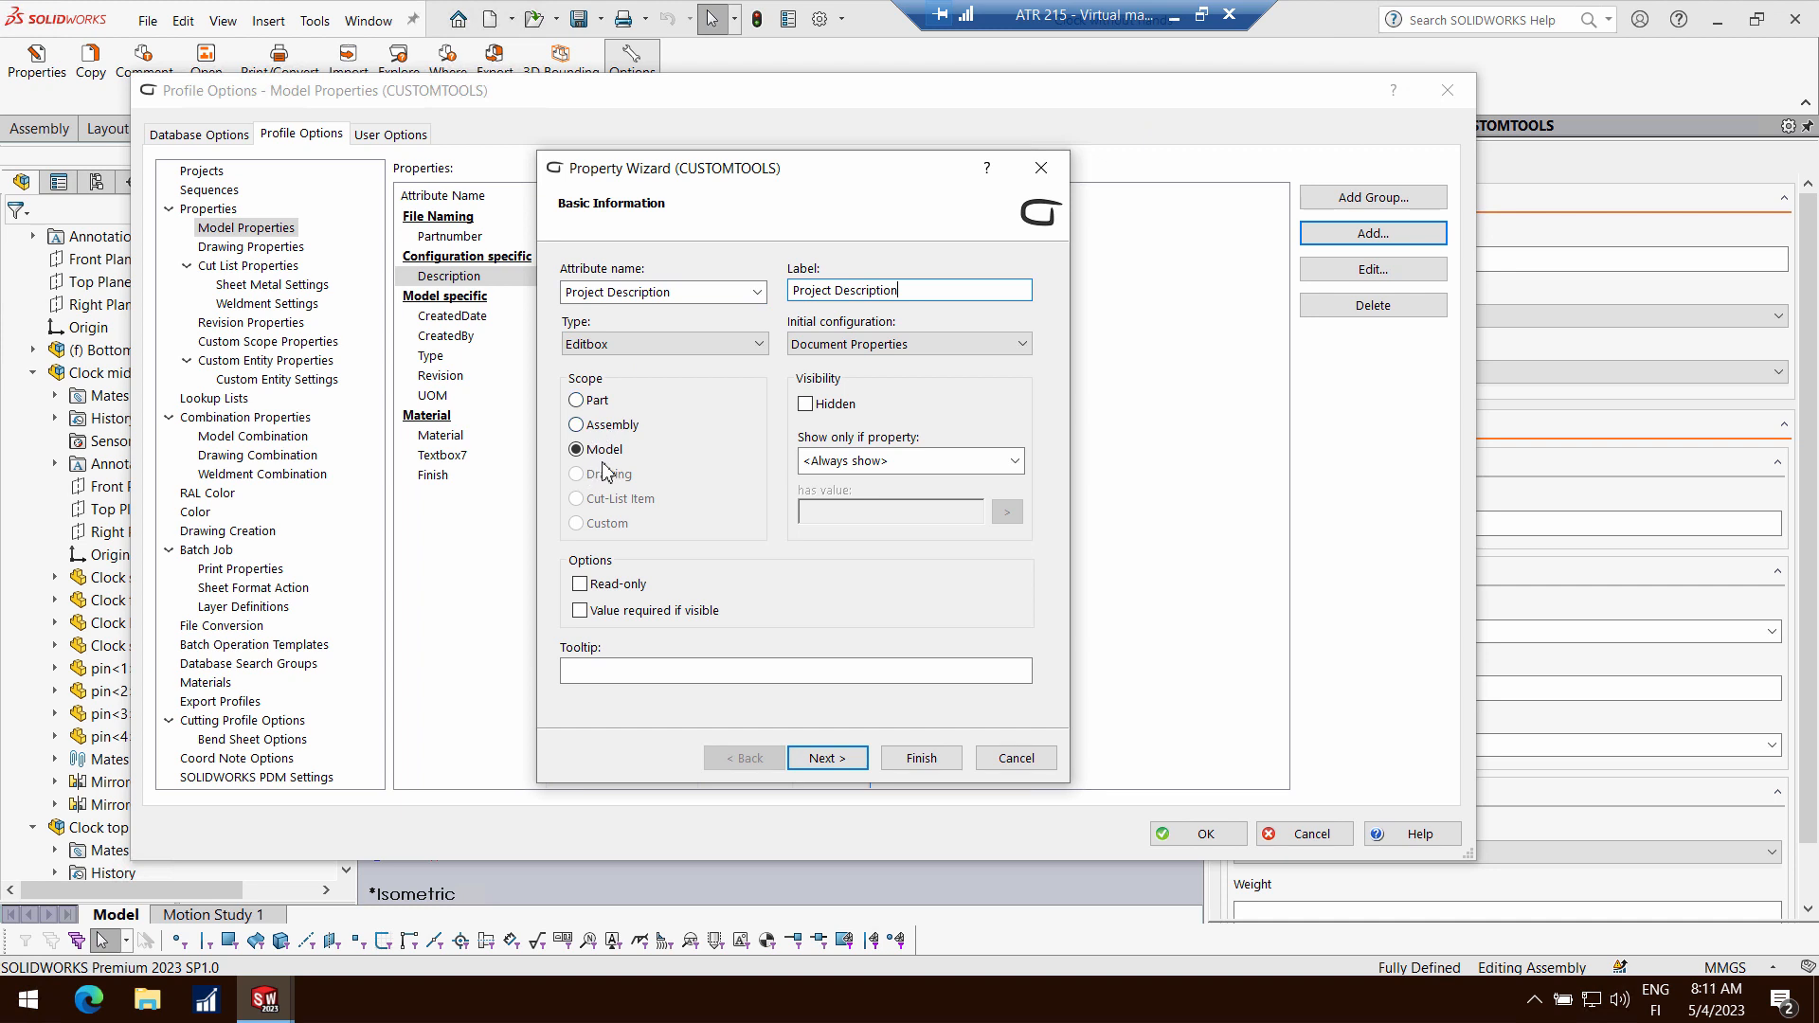
left_click(935, 356)
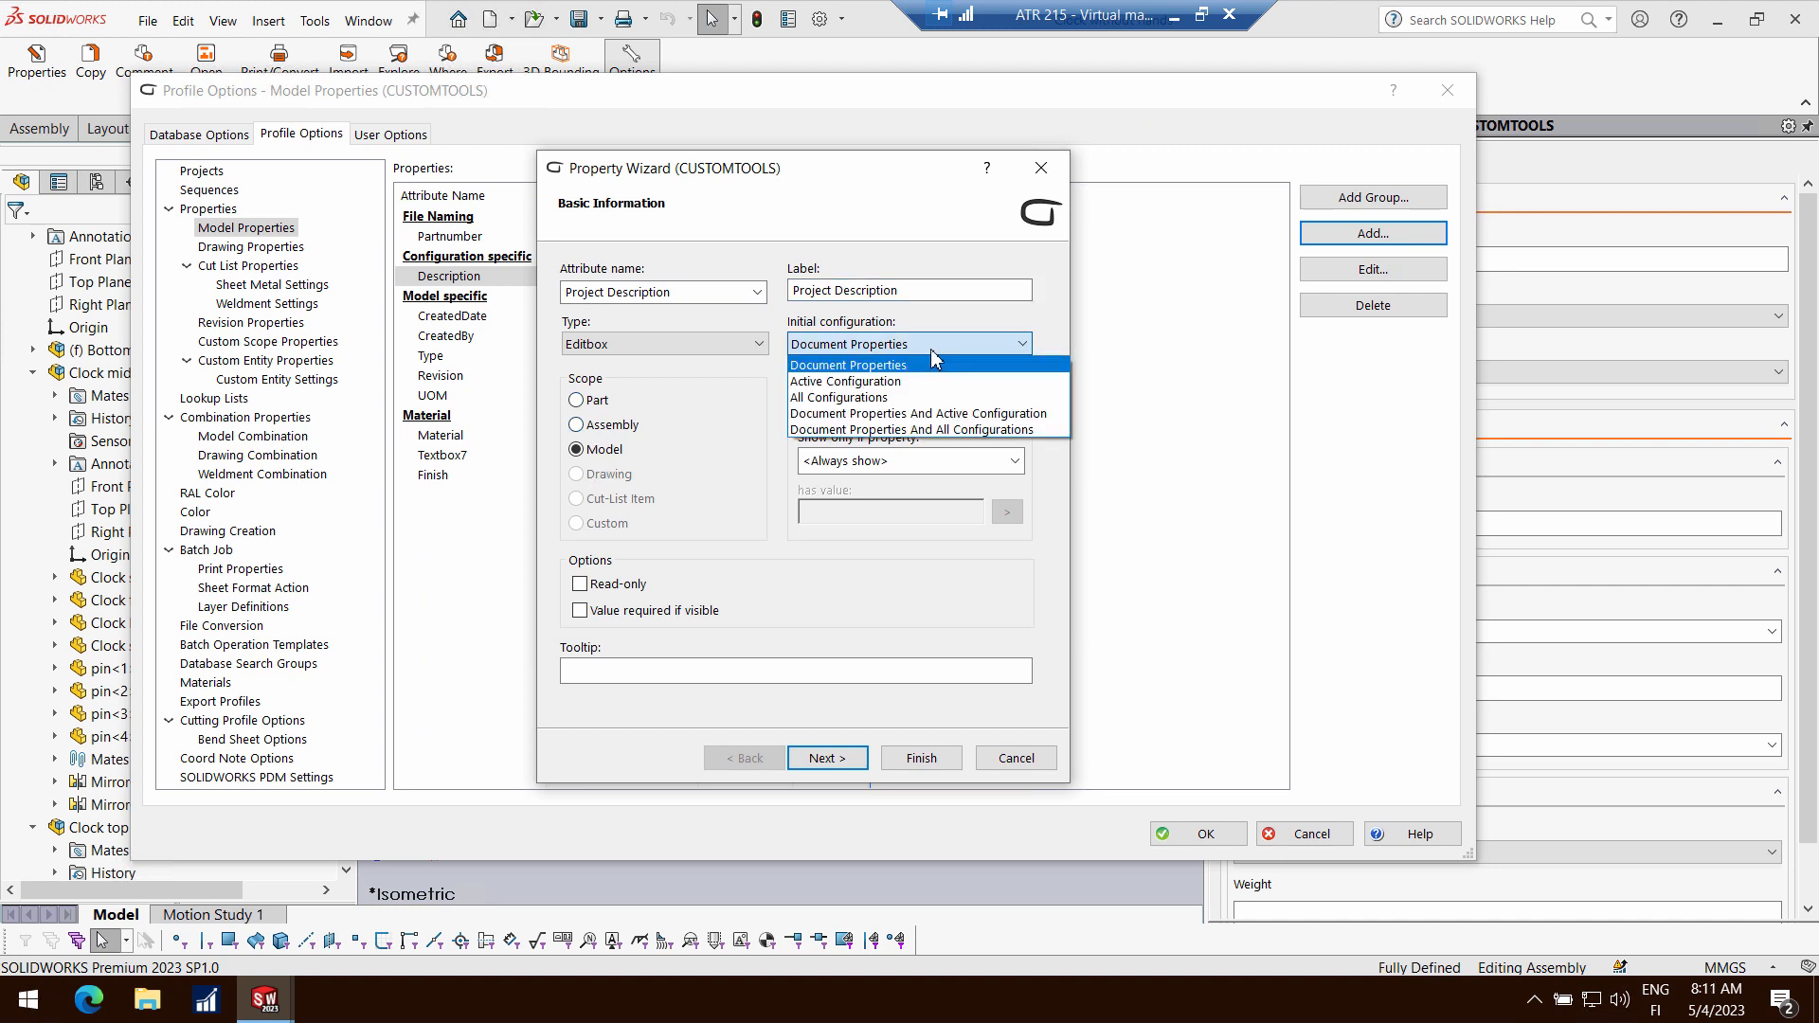
left_click(926, 344)
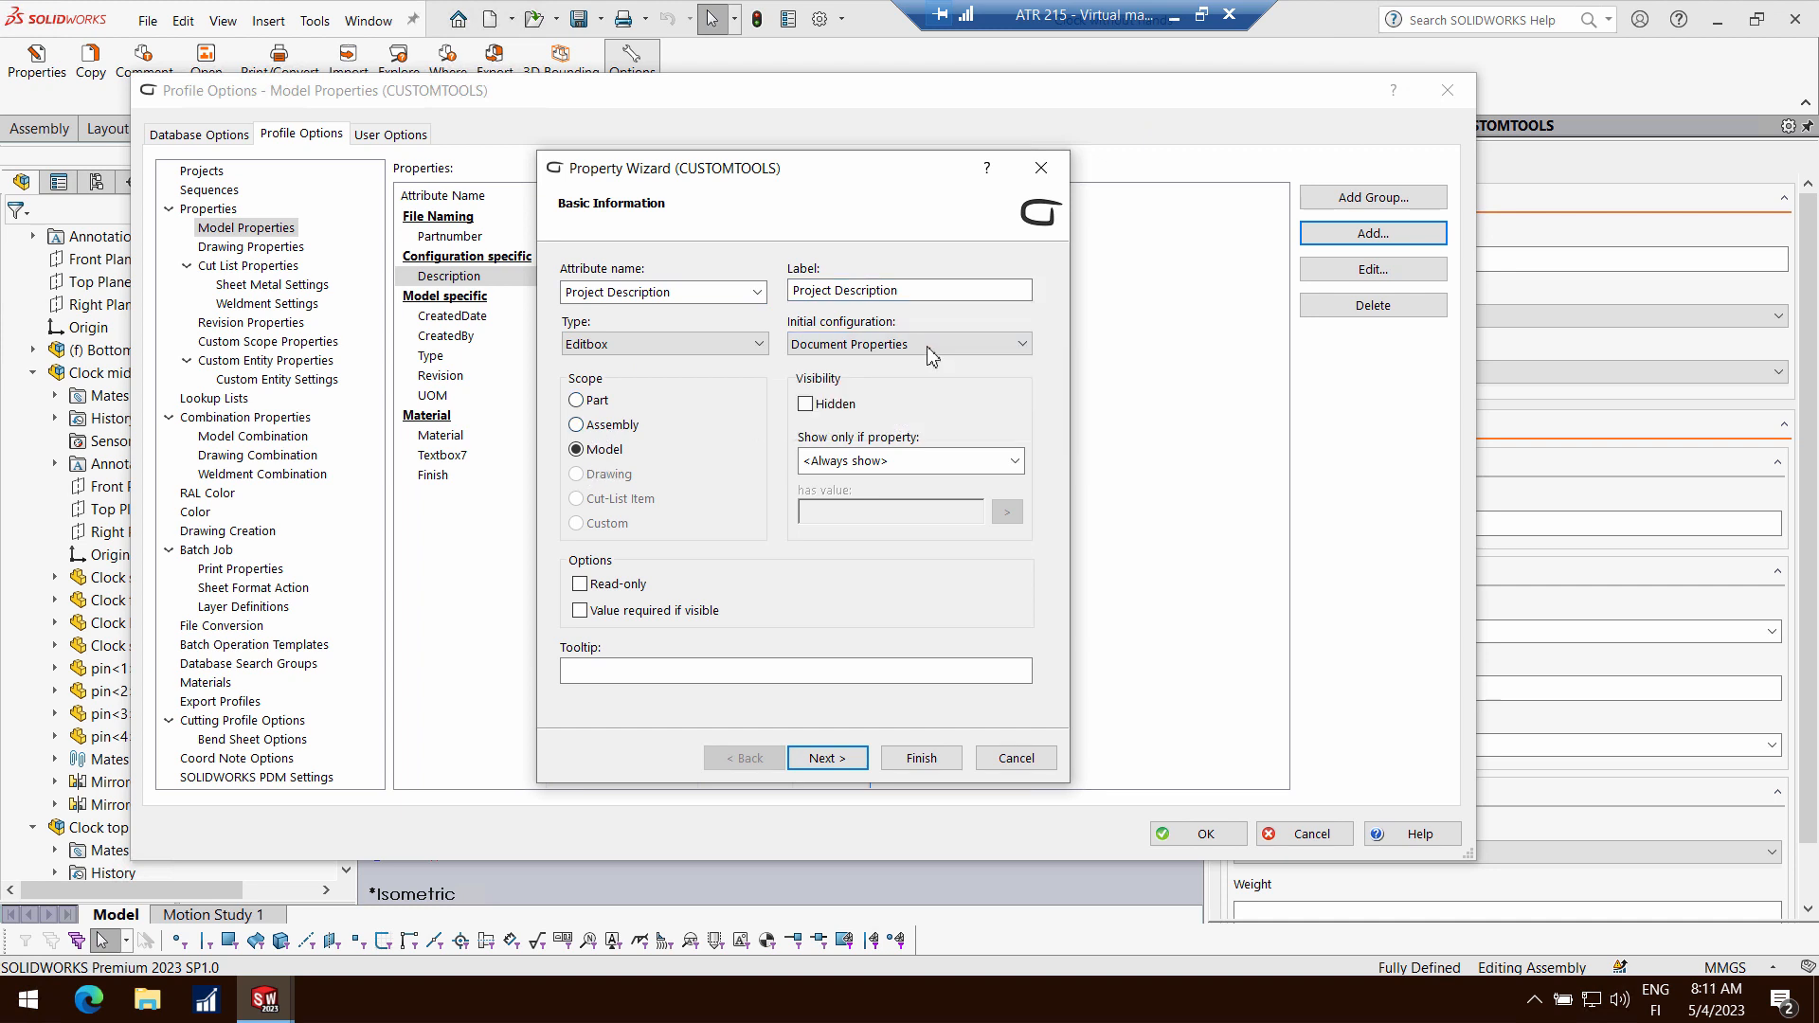
Set the new property's data function to GetCombinationValue and its combination to Project Decription
left_click(817, 758)
left_click(641, 473)
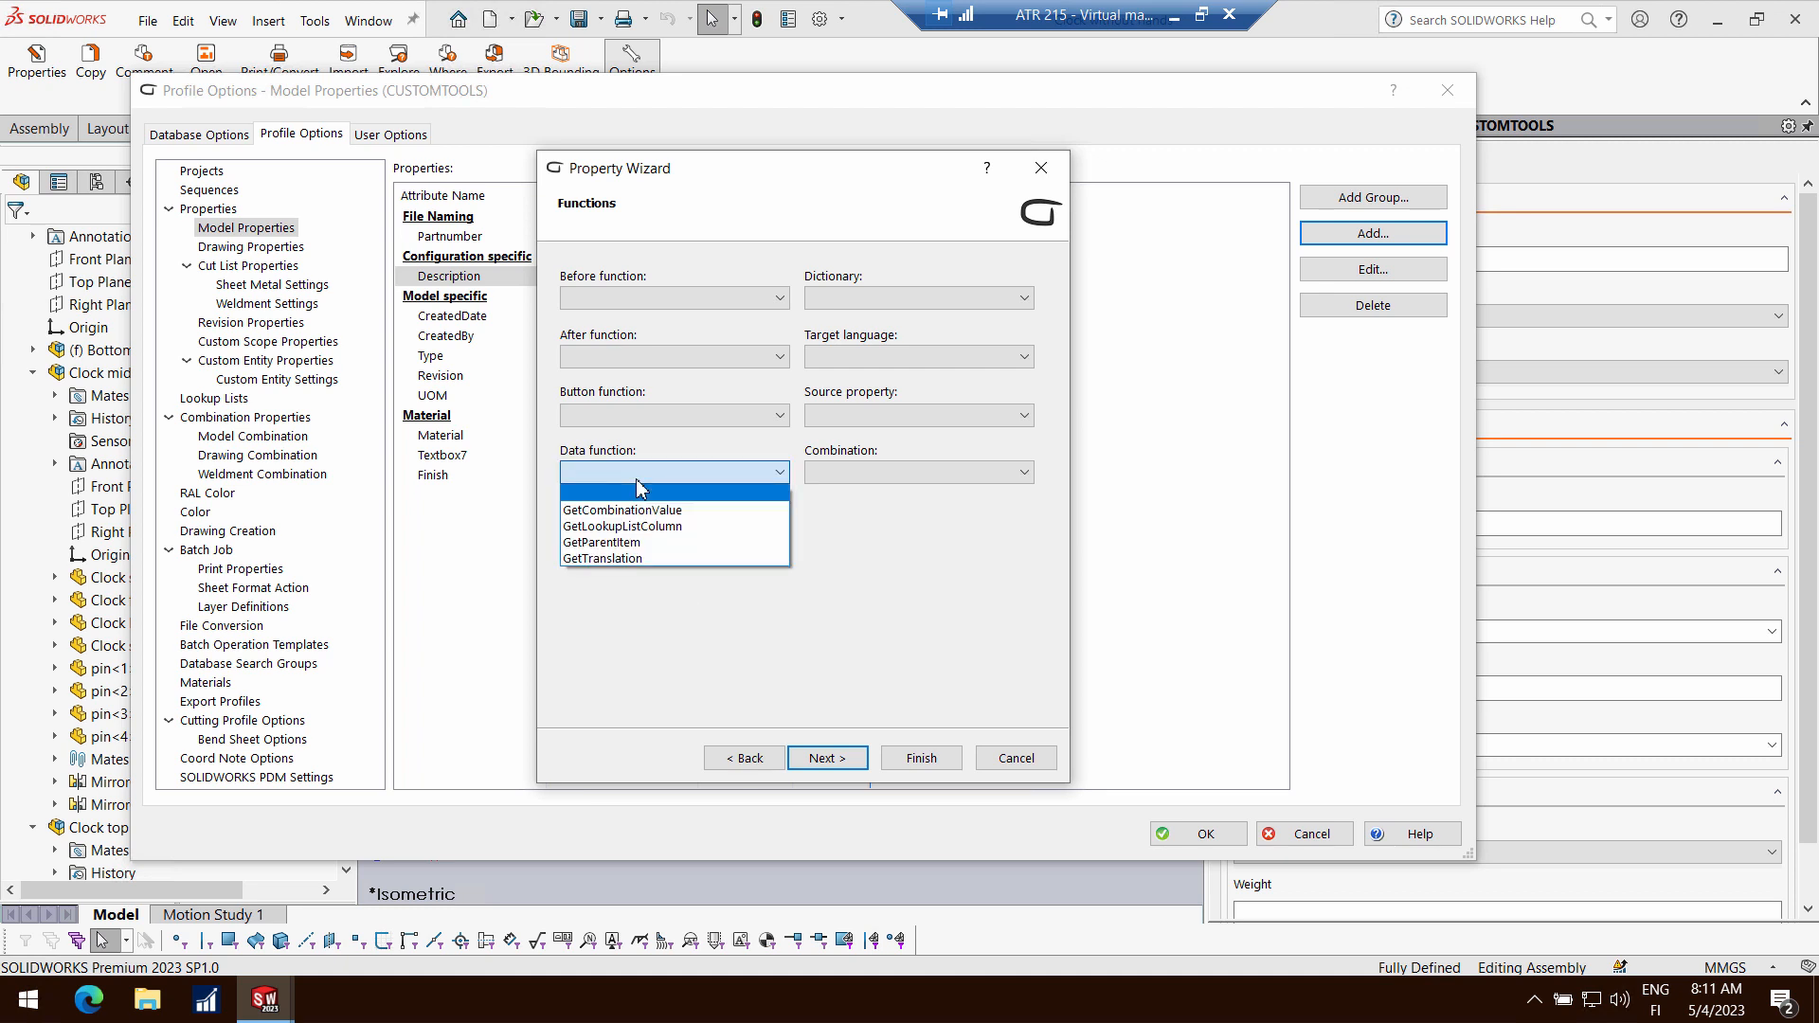
left_click(633, 512)
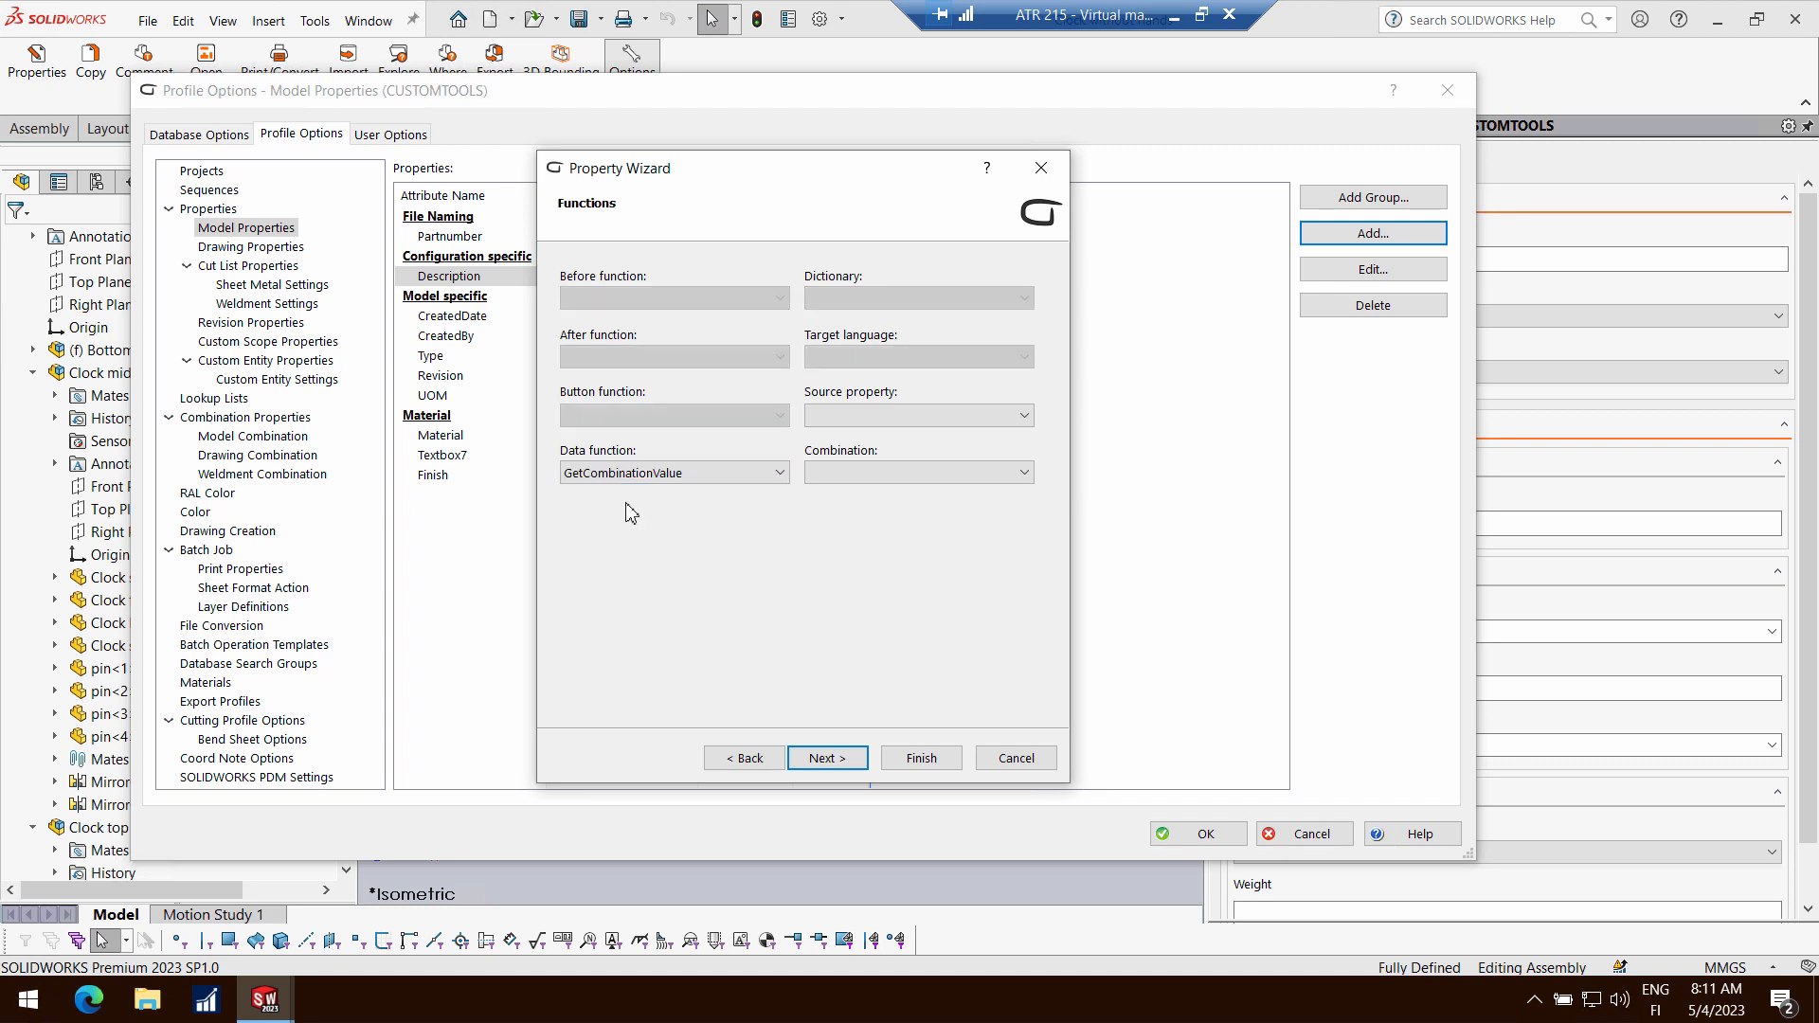
left_click(835, 474)
left_click(843, 517)
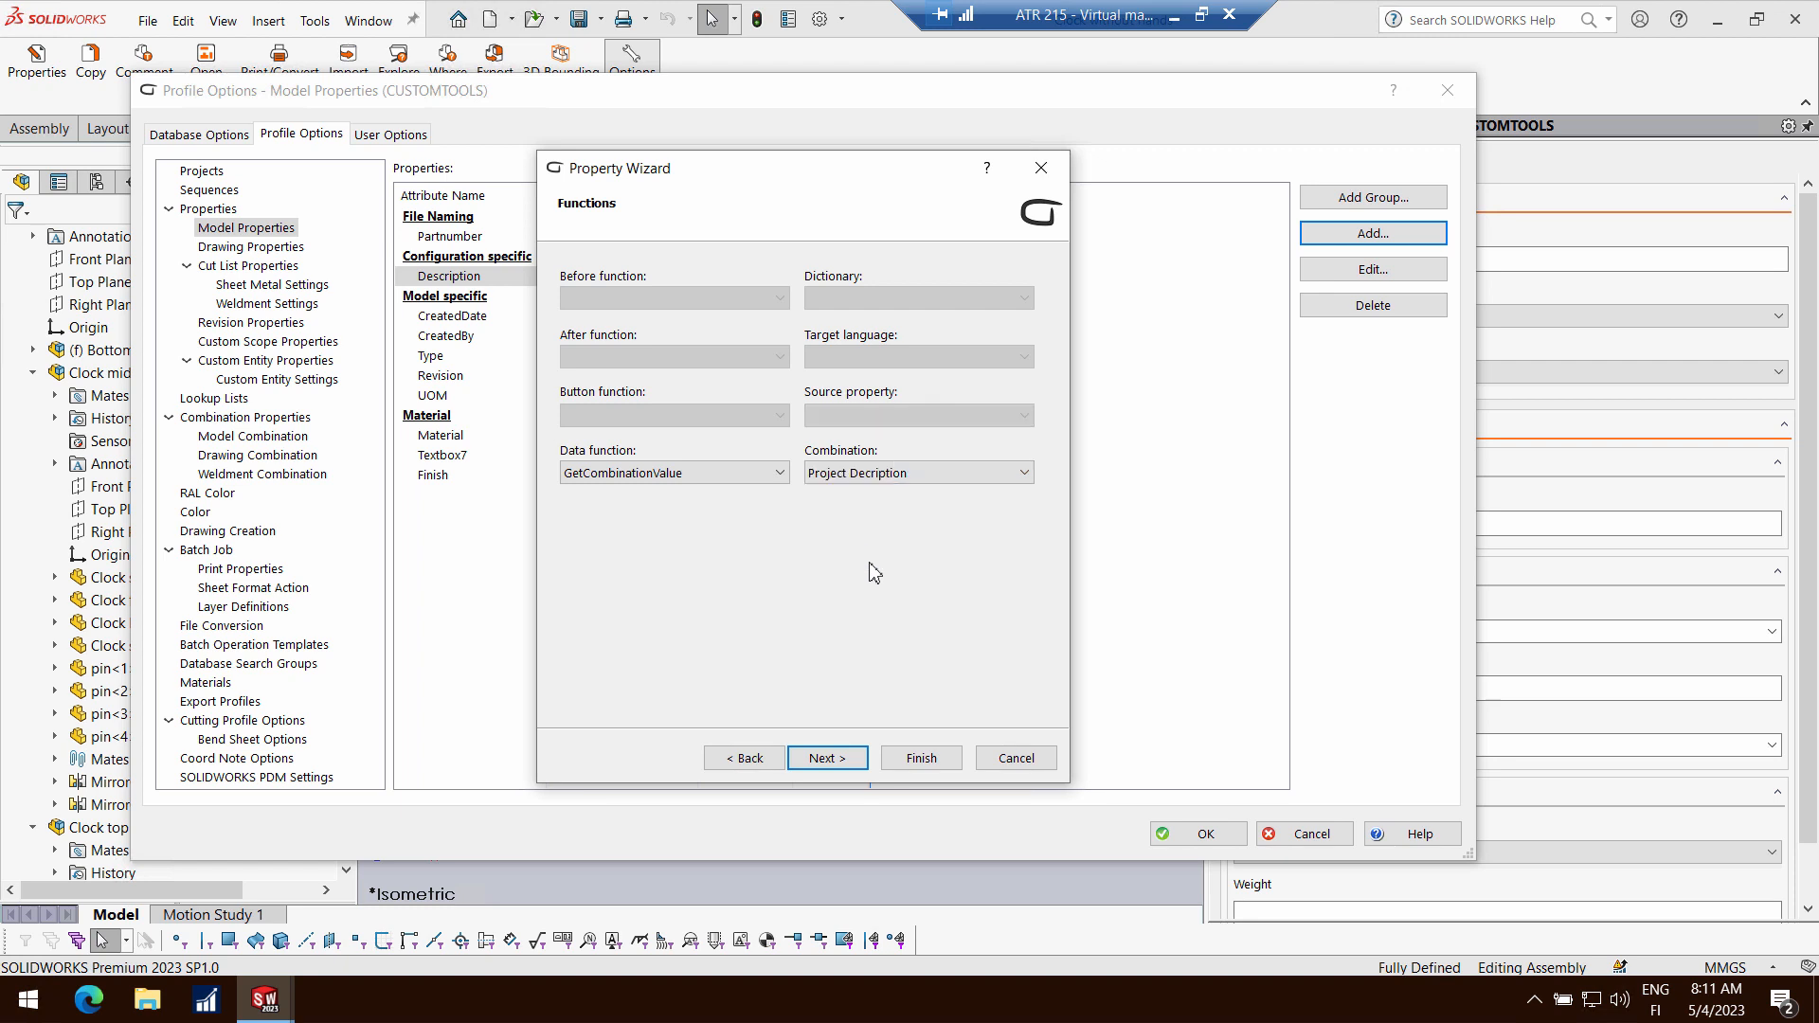
Finish defining the Project Description property, view the RAL Color and Color settings, and accept the profile options
left_click(915, 757)
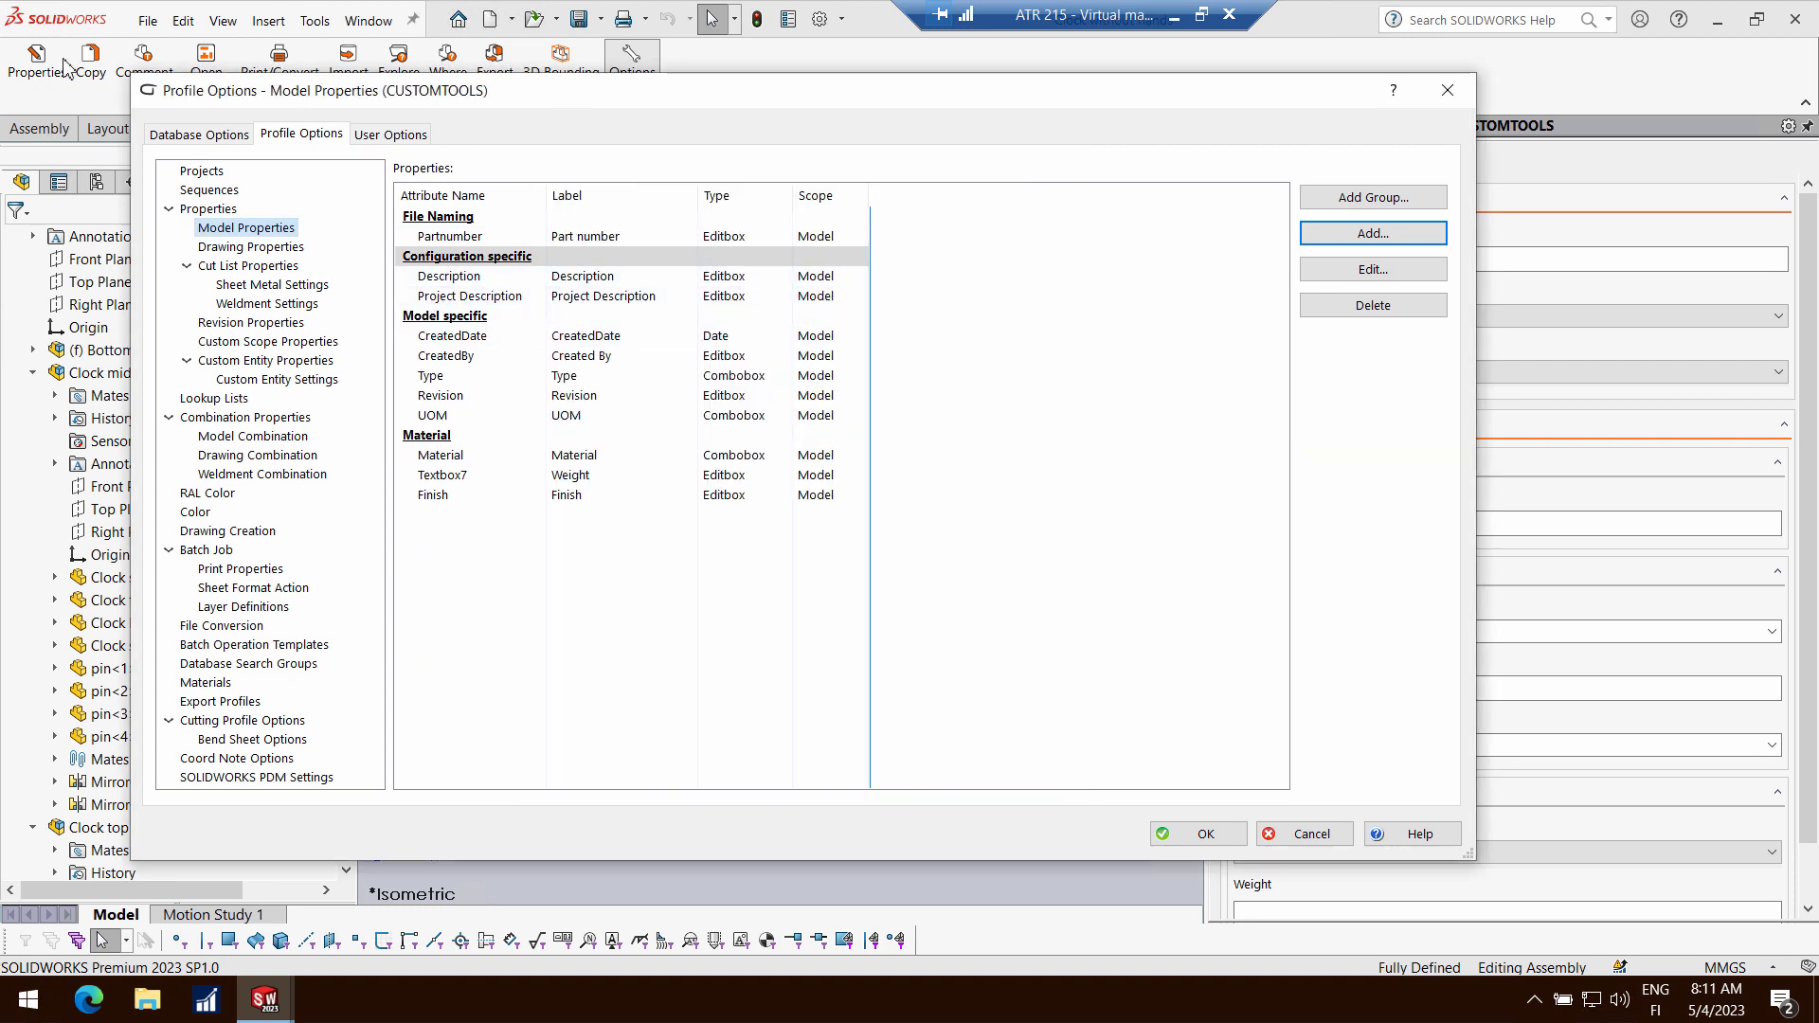
left_click(208, 493)
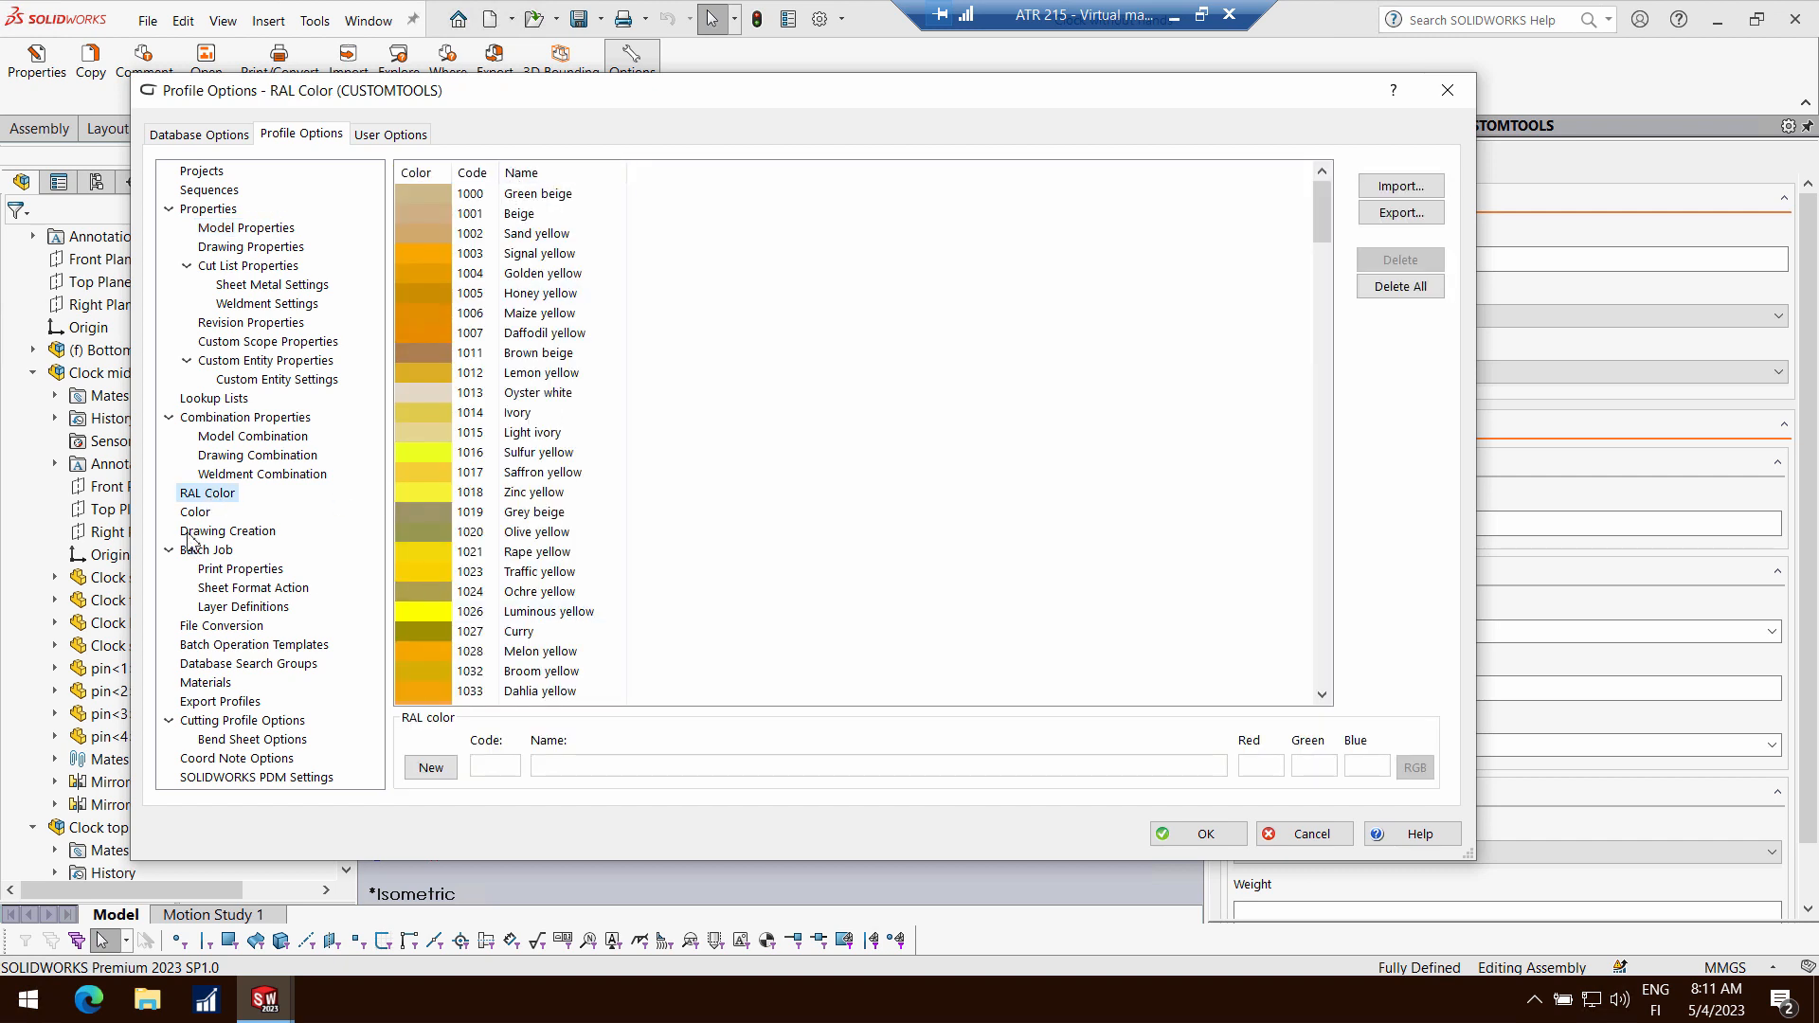
left_click(196, 512)
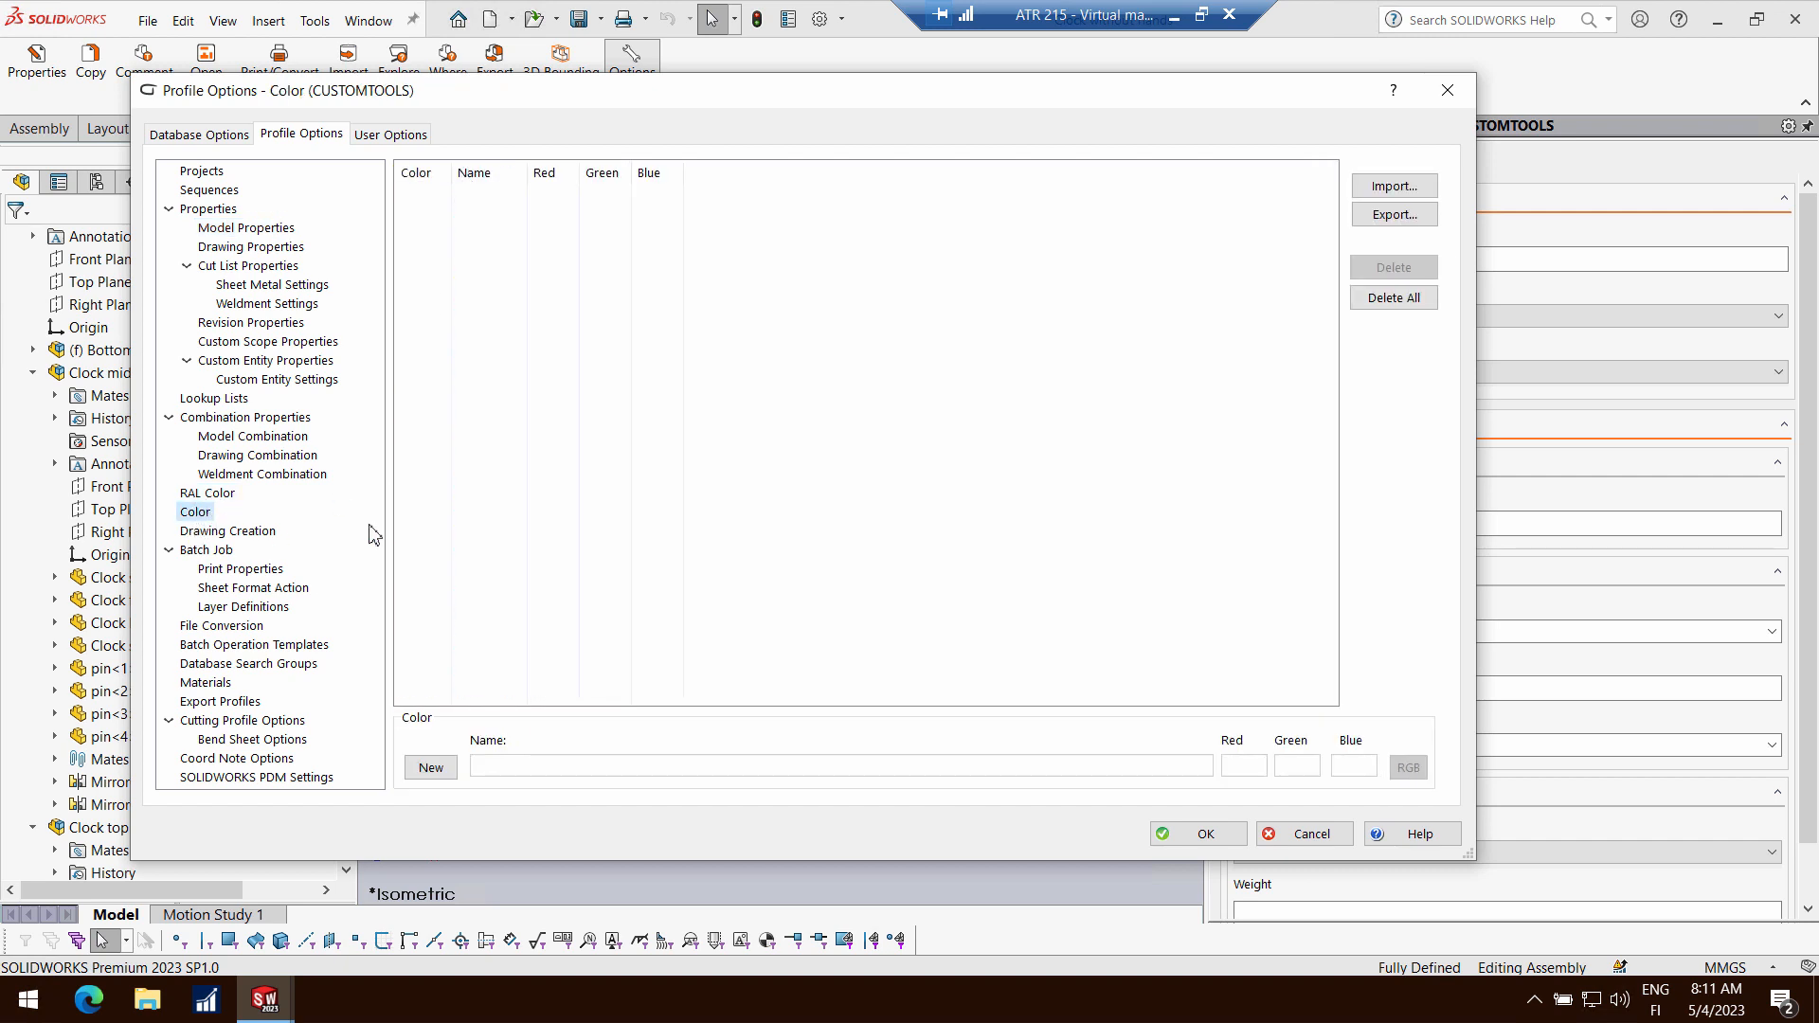
left_click(1206, 831)
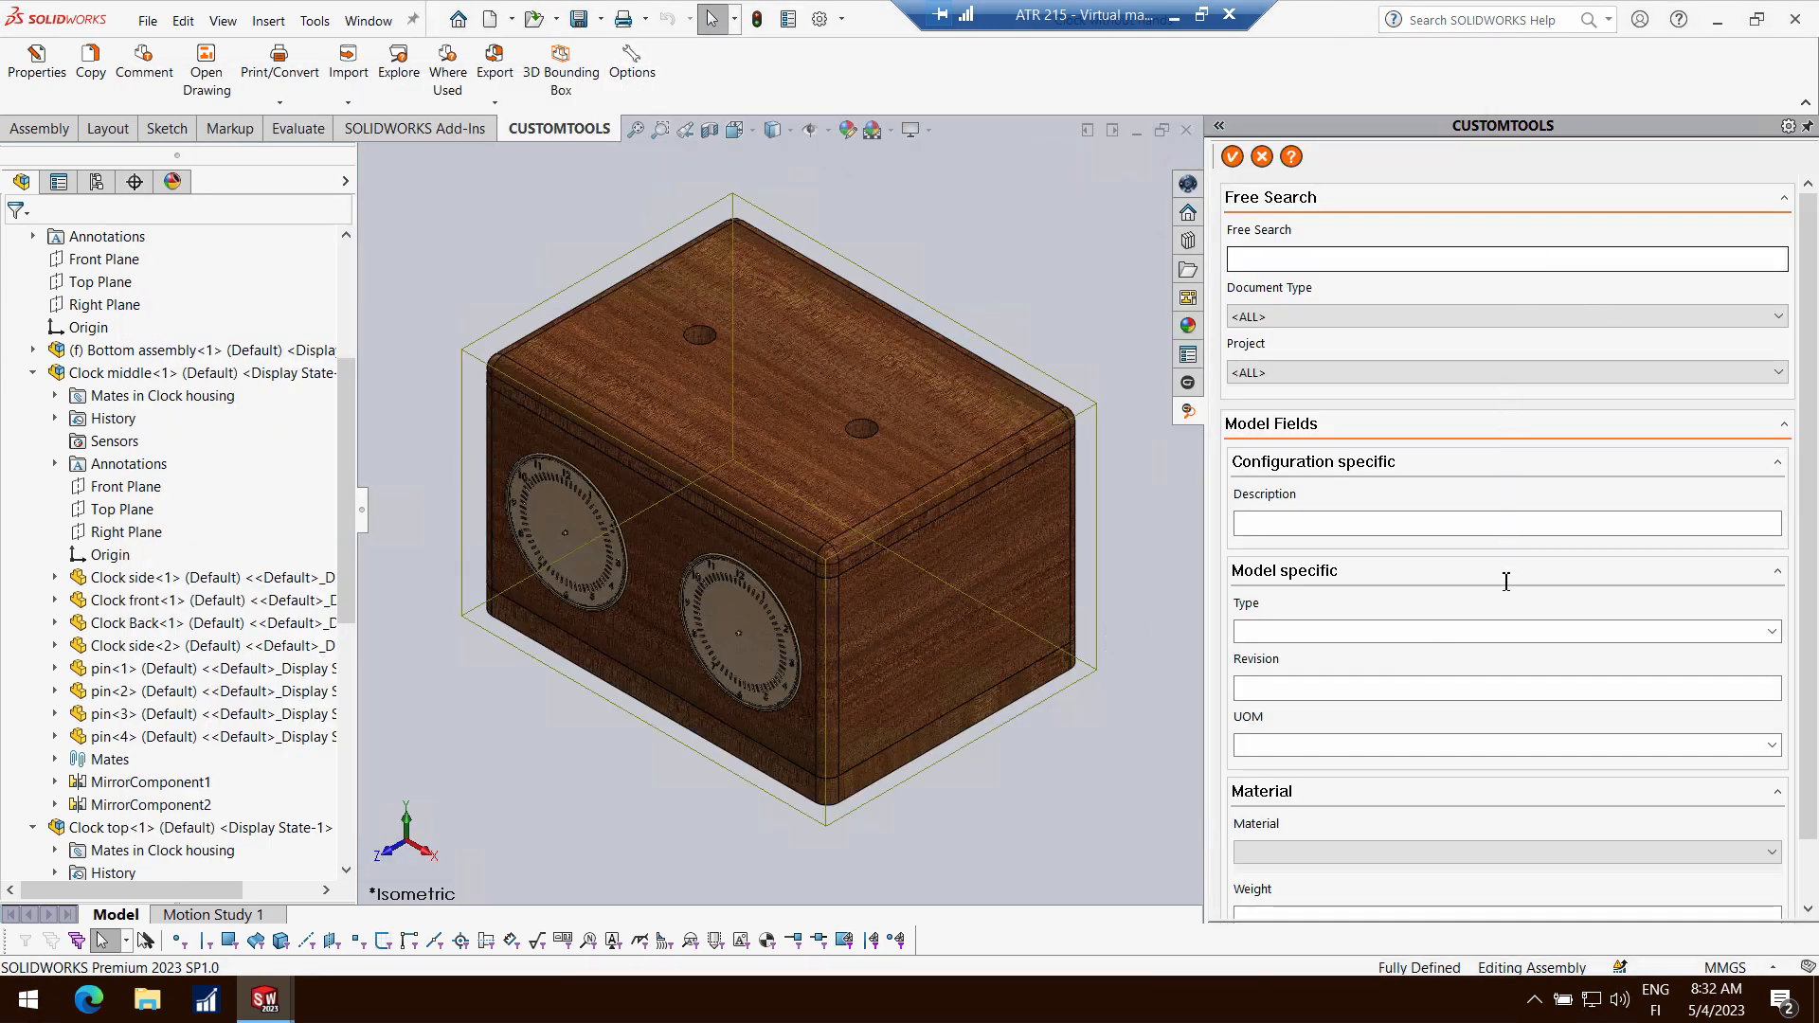
Search the database without criteria, examine the document type and project filters, and close the search results
left_click(1231, 159)
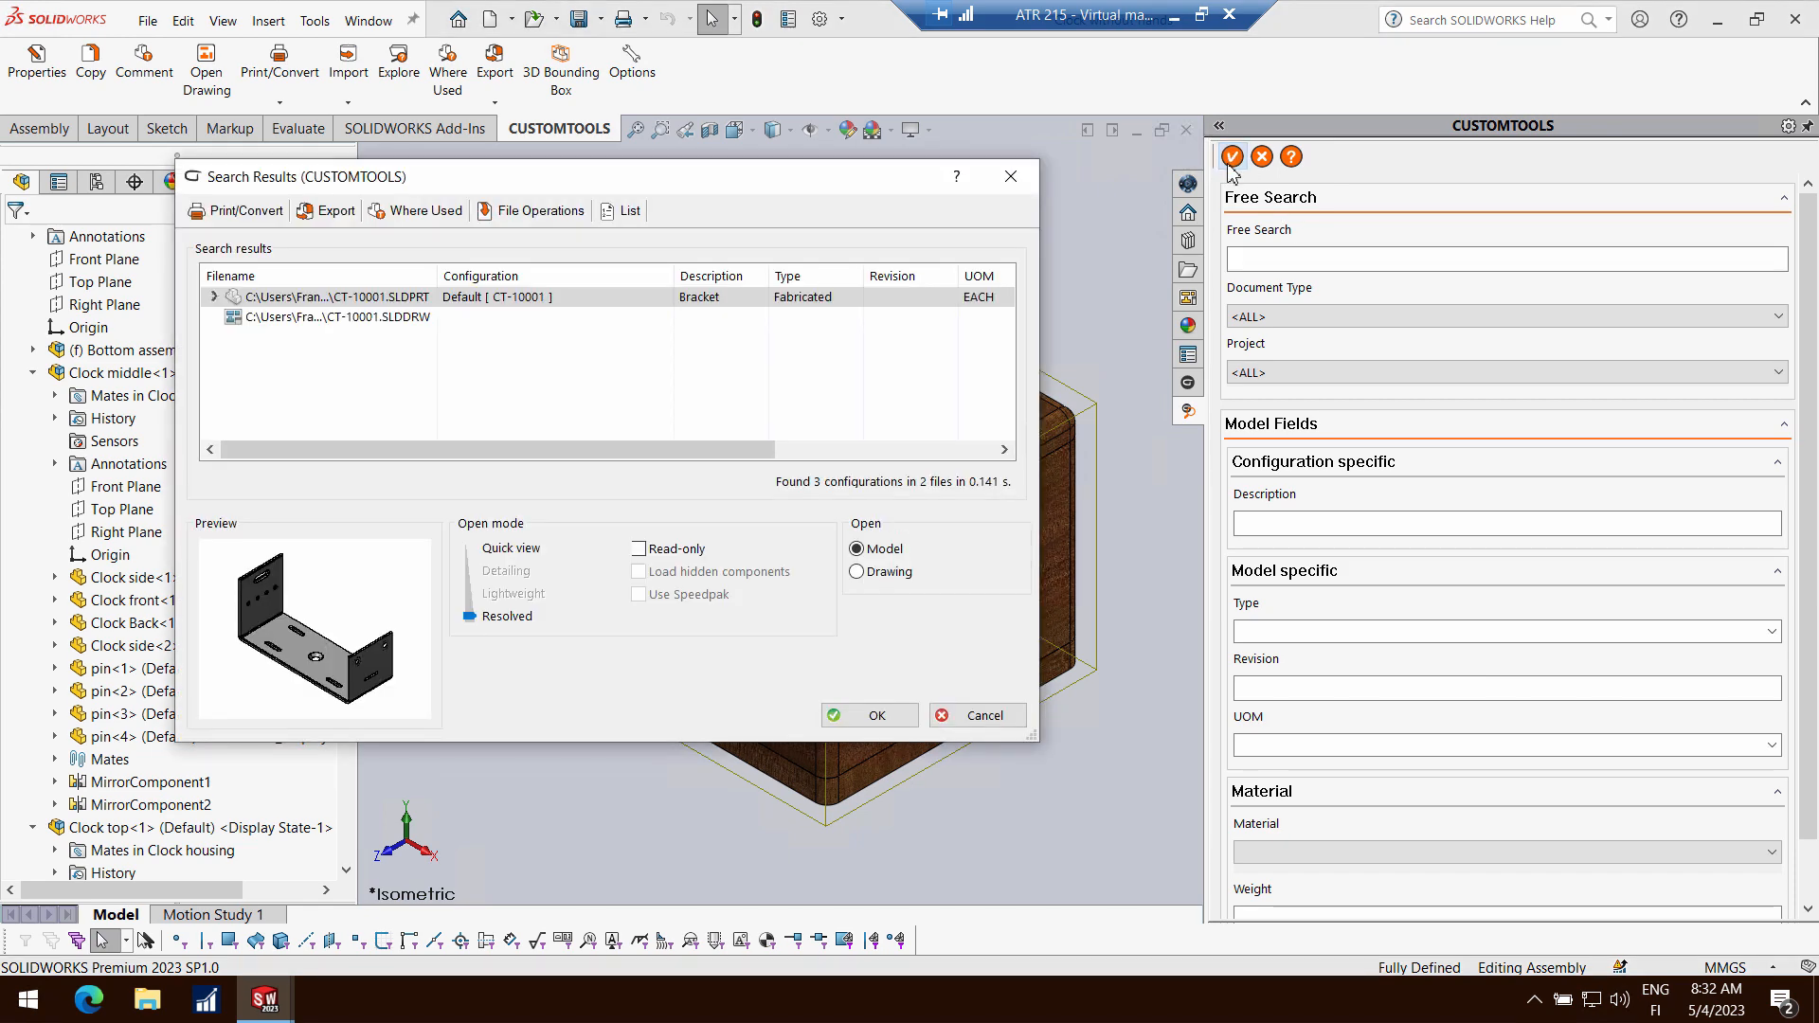
left_click(1322, 317)
left_click(1323, 337)
left_click(1321, 374)
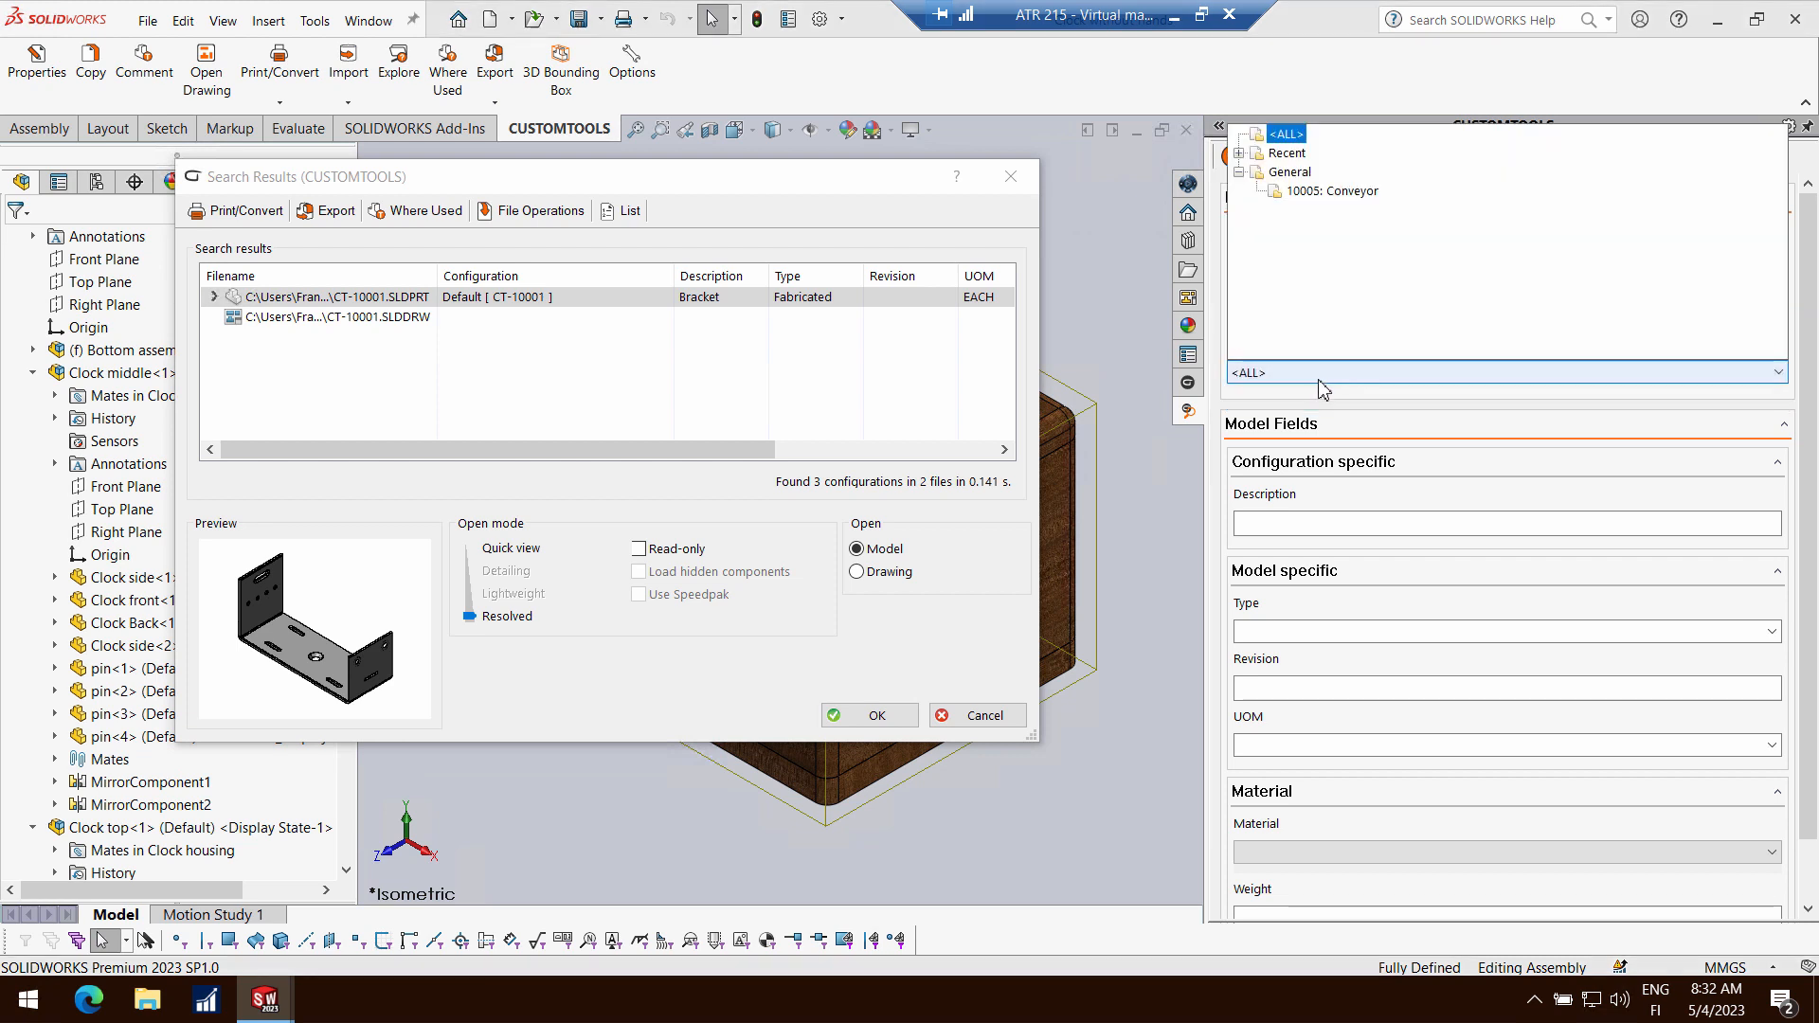
left_click(1320, 380)
left_click(1319, 380)
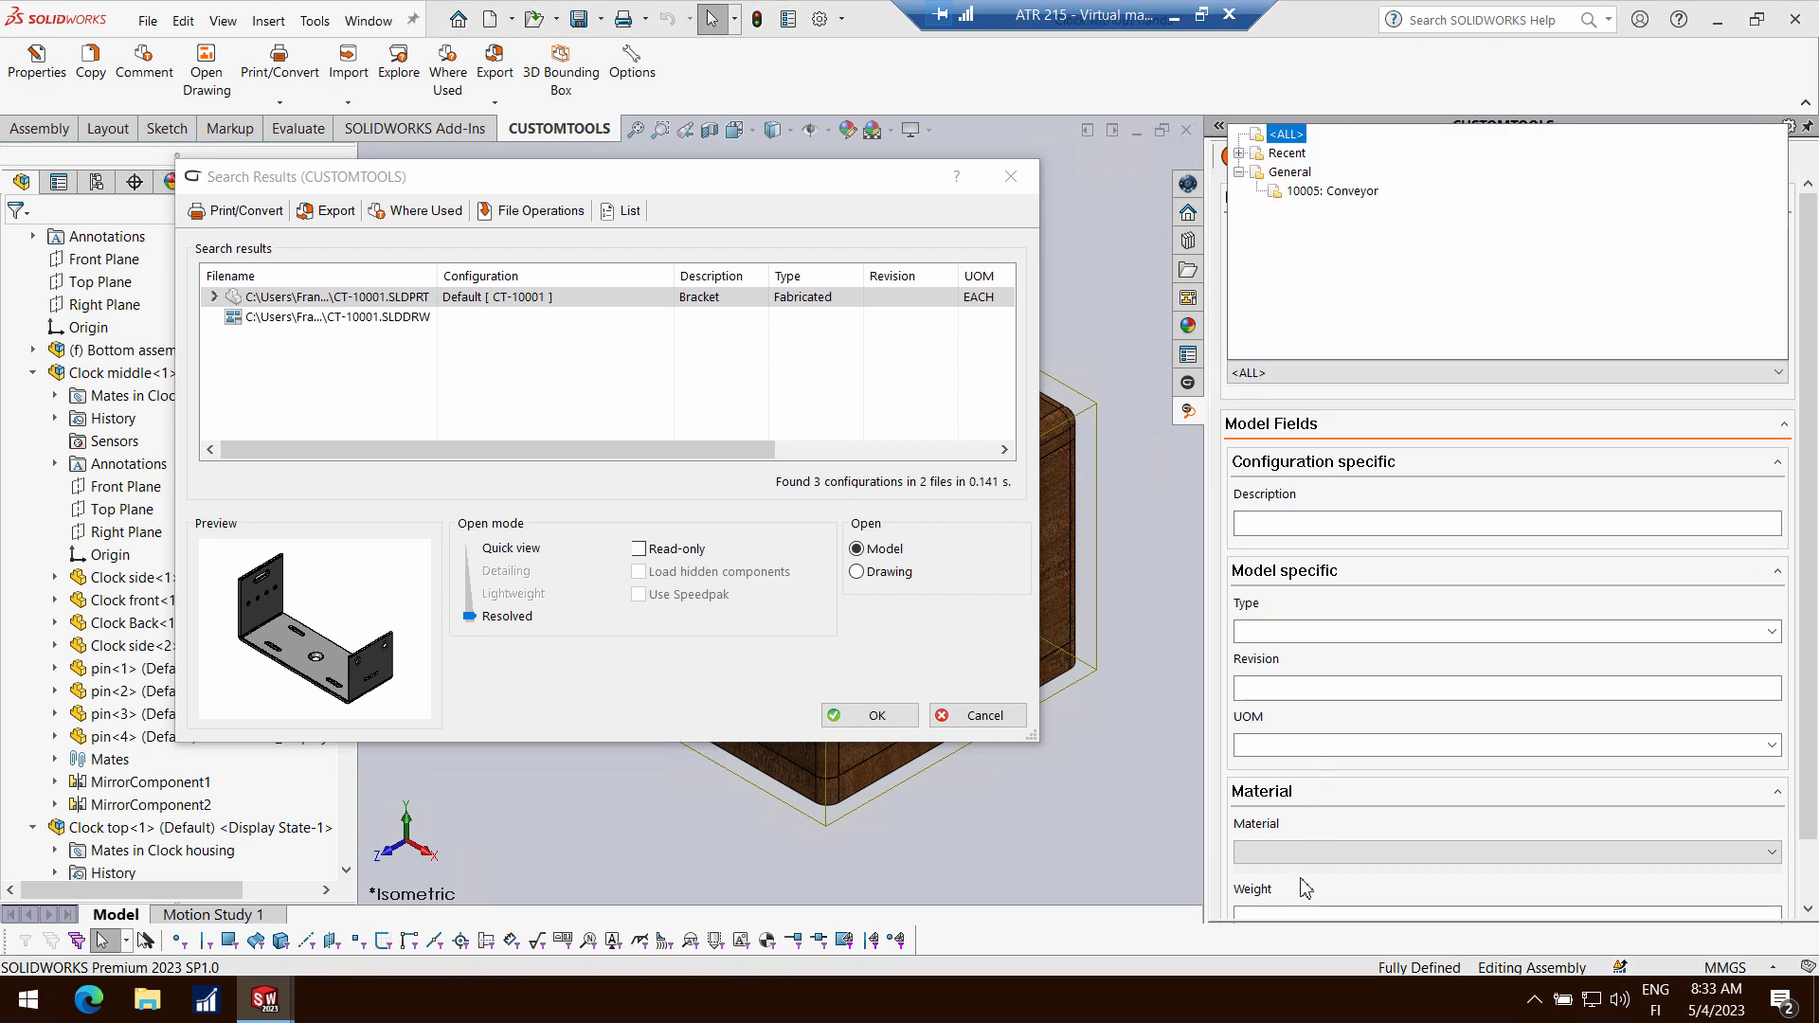
left_click(1144, 544)
left_click(1017, 179)
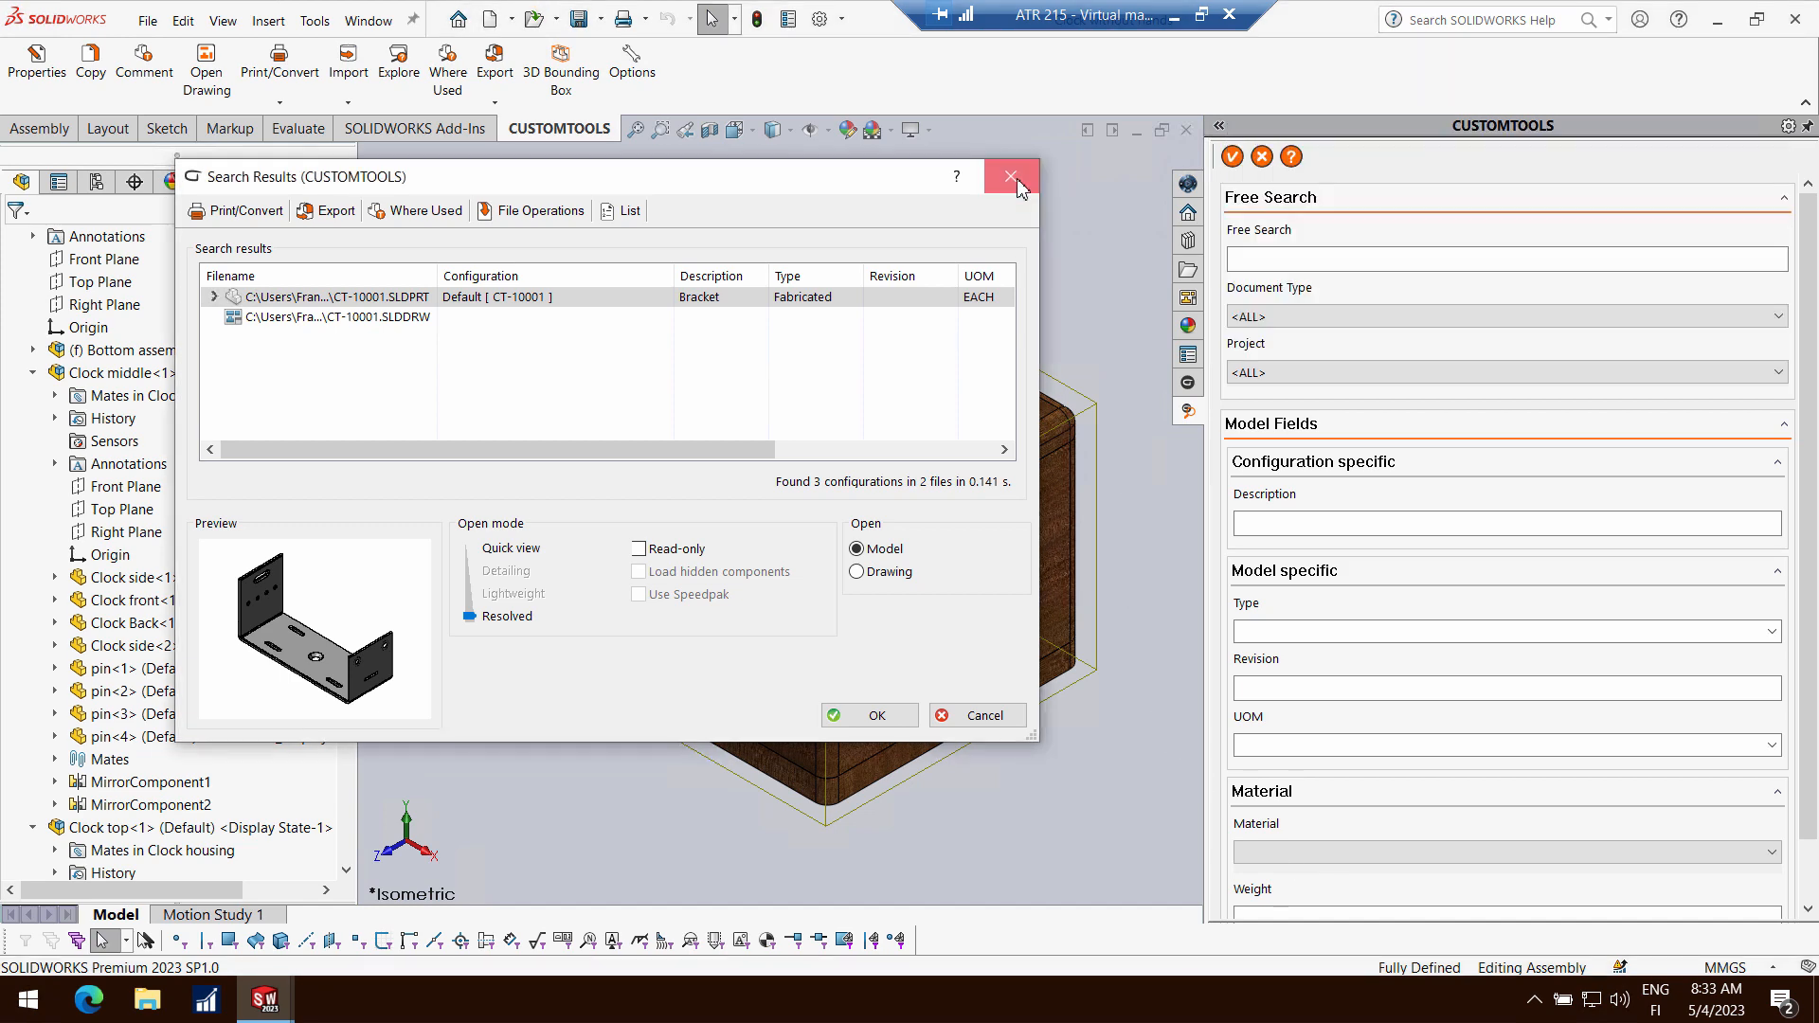
Import the active Clock without hands assembly into the database, including the drawings of its 3D models
left_click(349, 106)
left_click(361, 130)
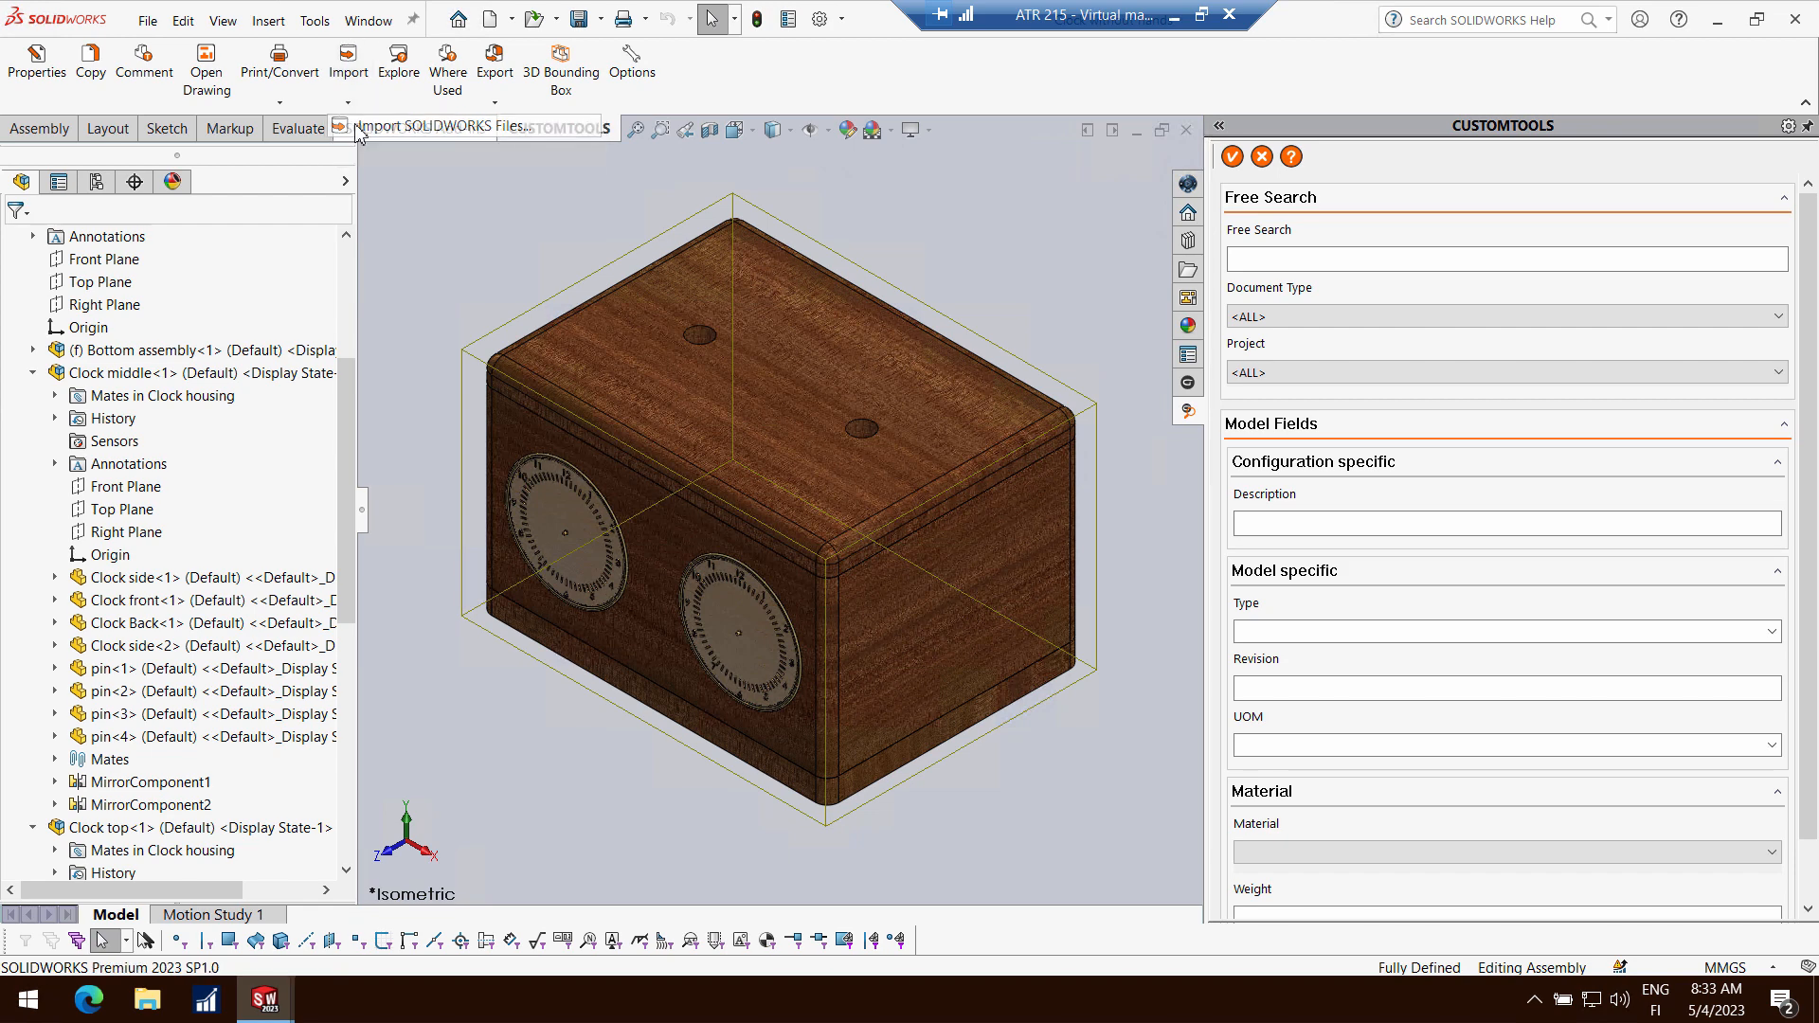
left_click(1200, 253)
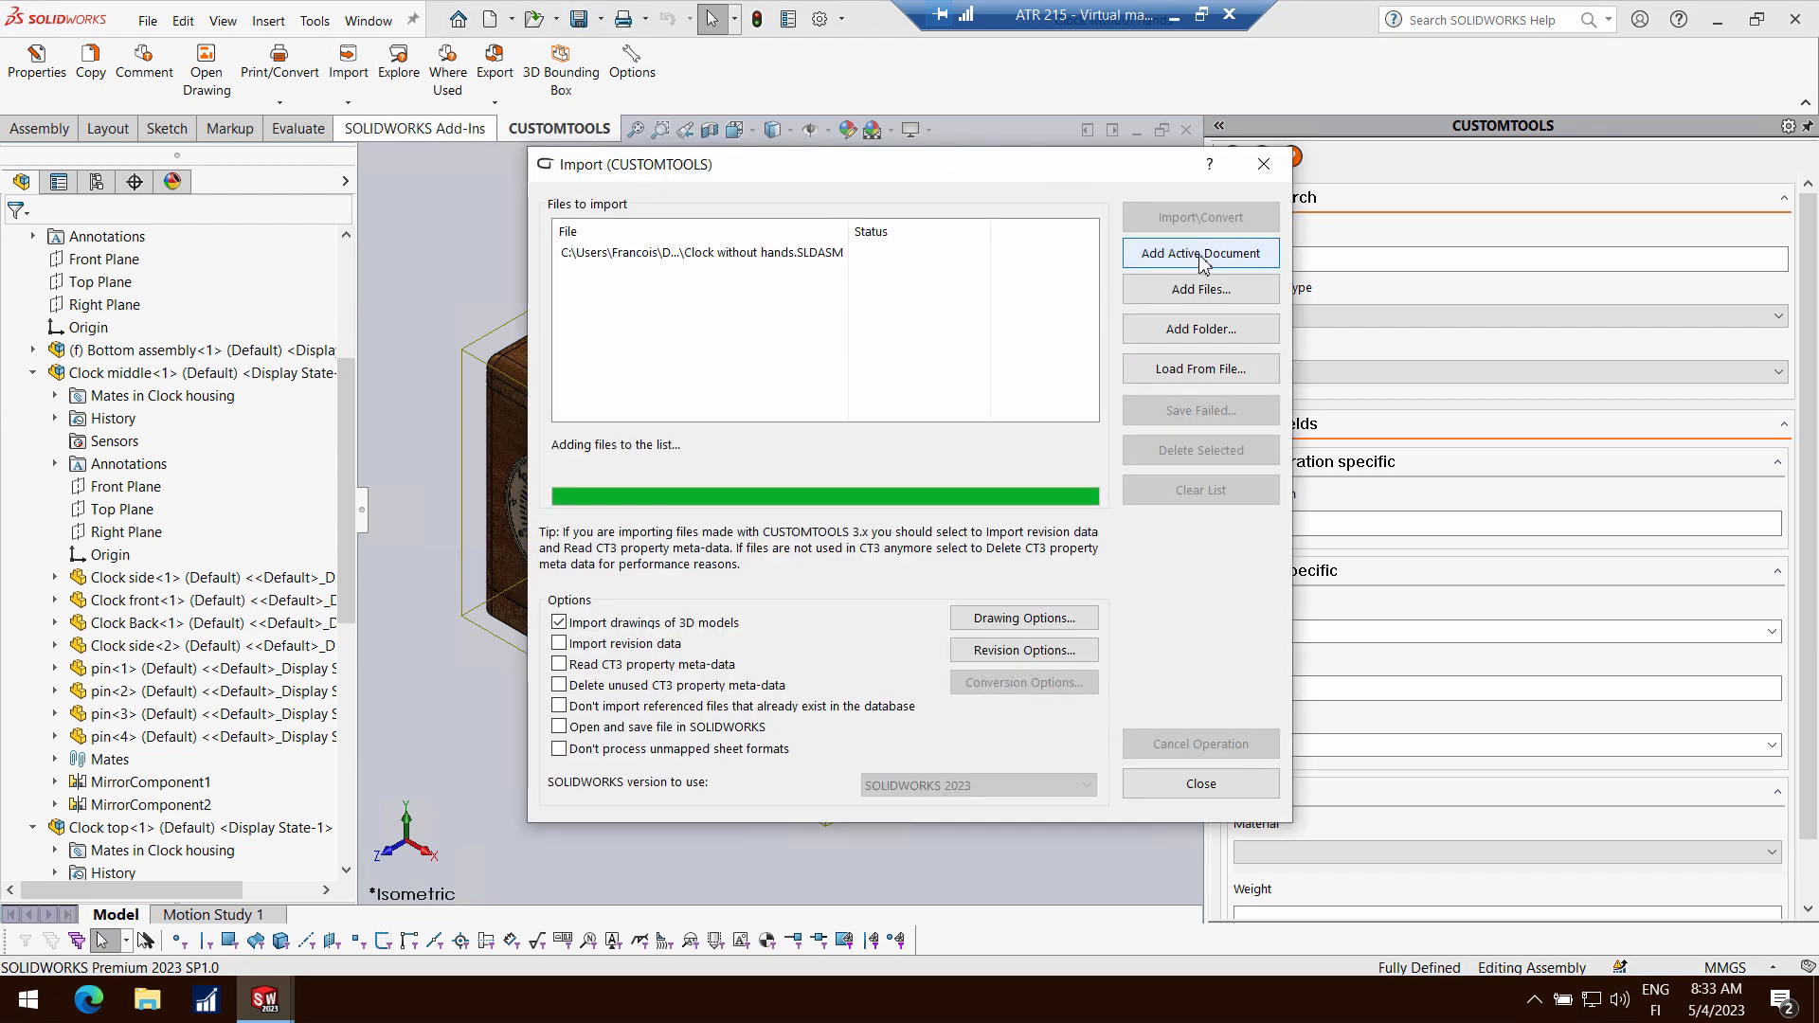
left_click(1200, 219)
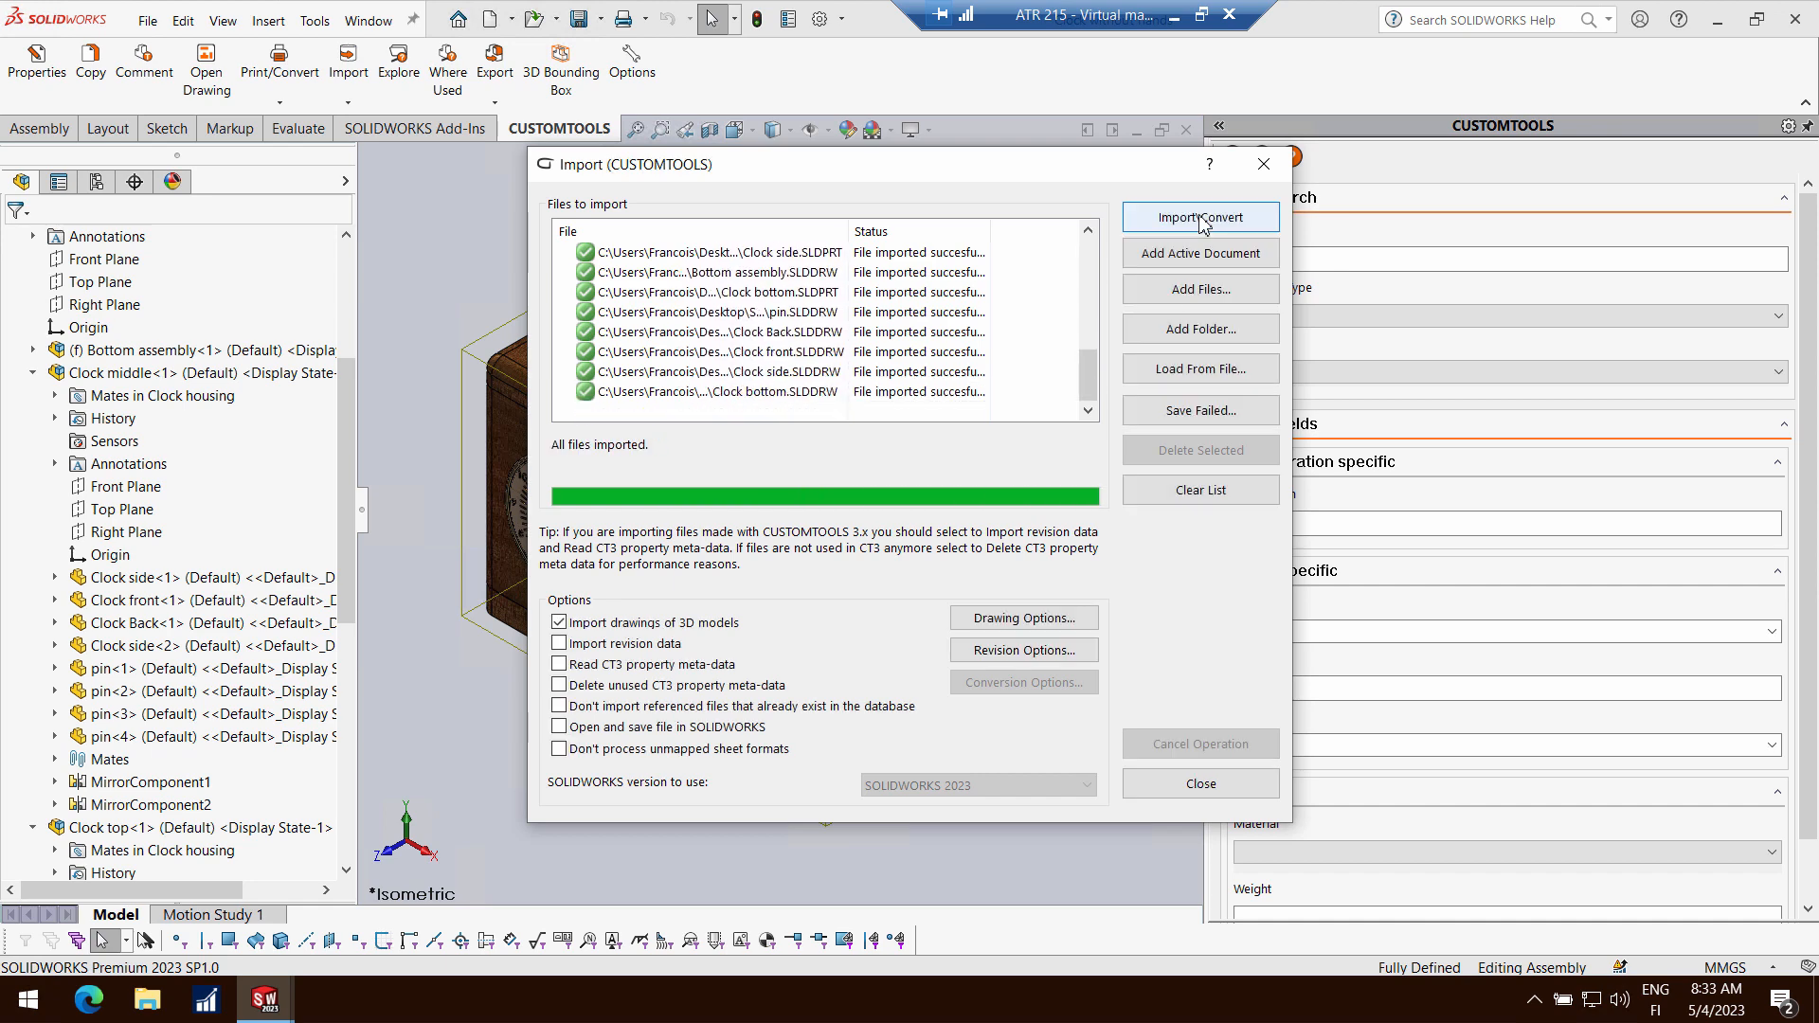
left_click(1258, 164)
Insert the CT-10001 bracket from an unfiltered database search beside the clock housing, and save the assembly
left_click(1233, 158)
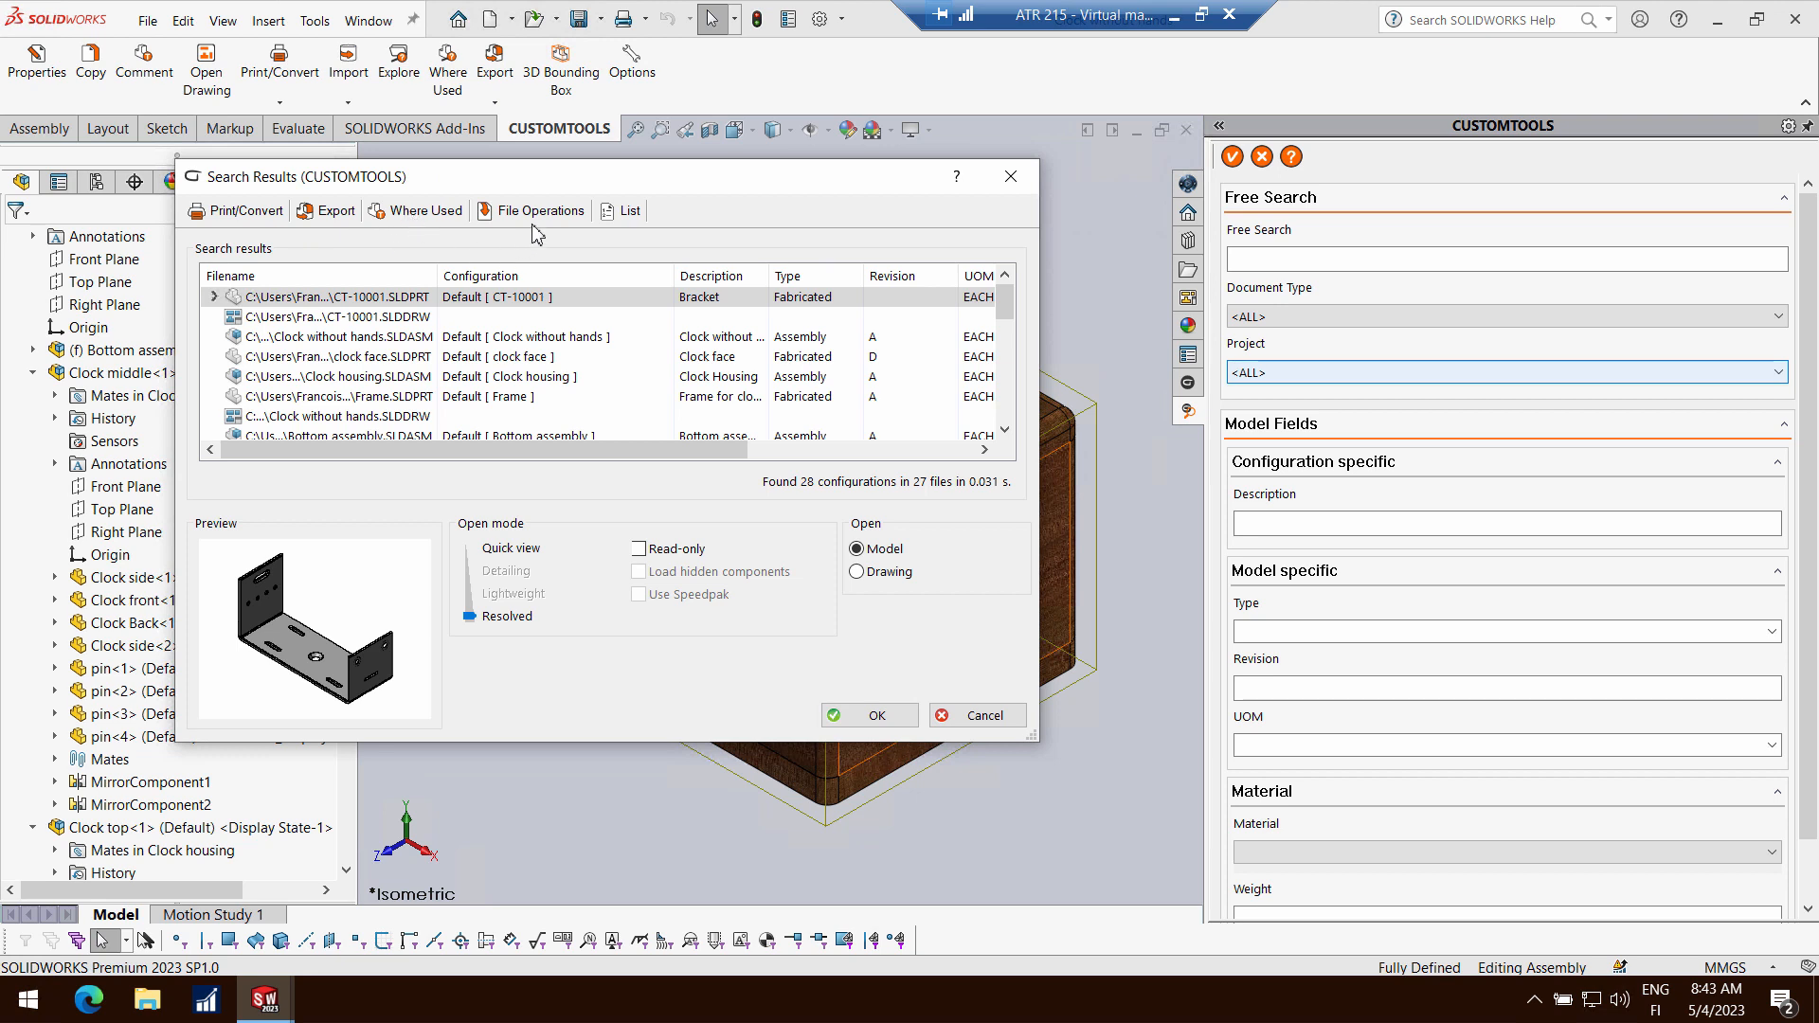
left_click(358, 302)
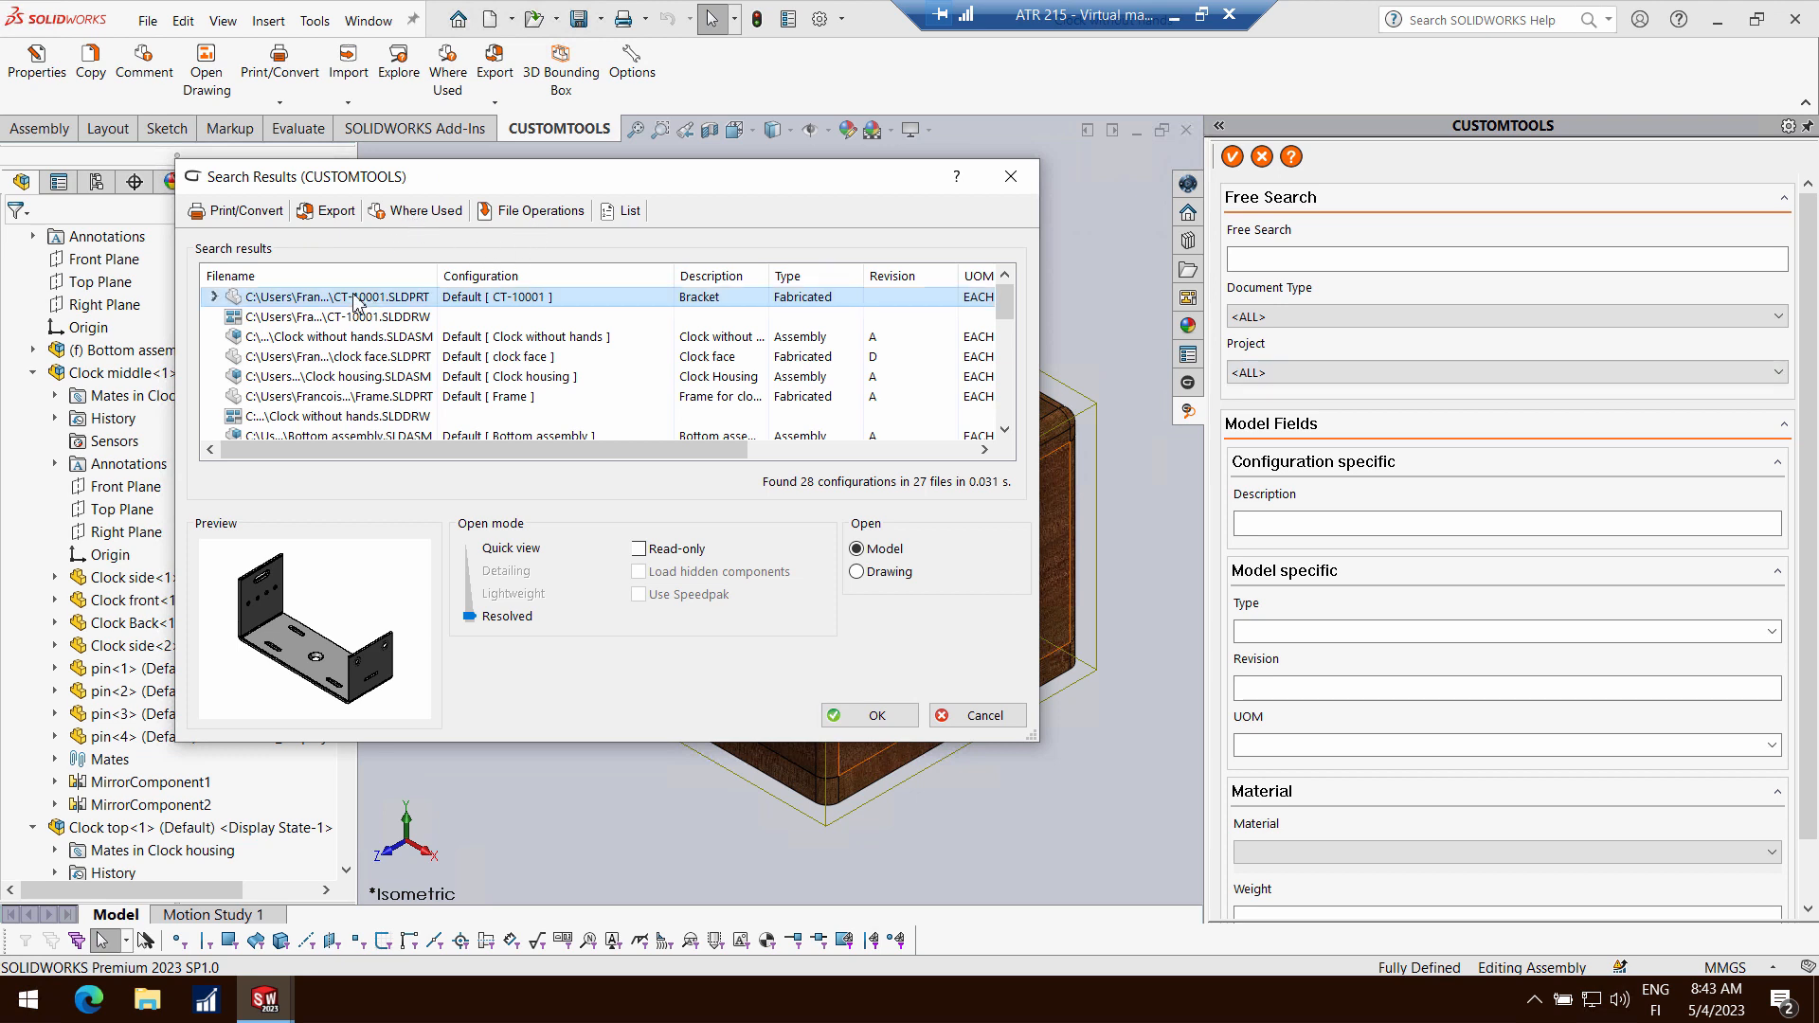
left_click_drag(355, 301, 1112, 514)
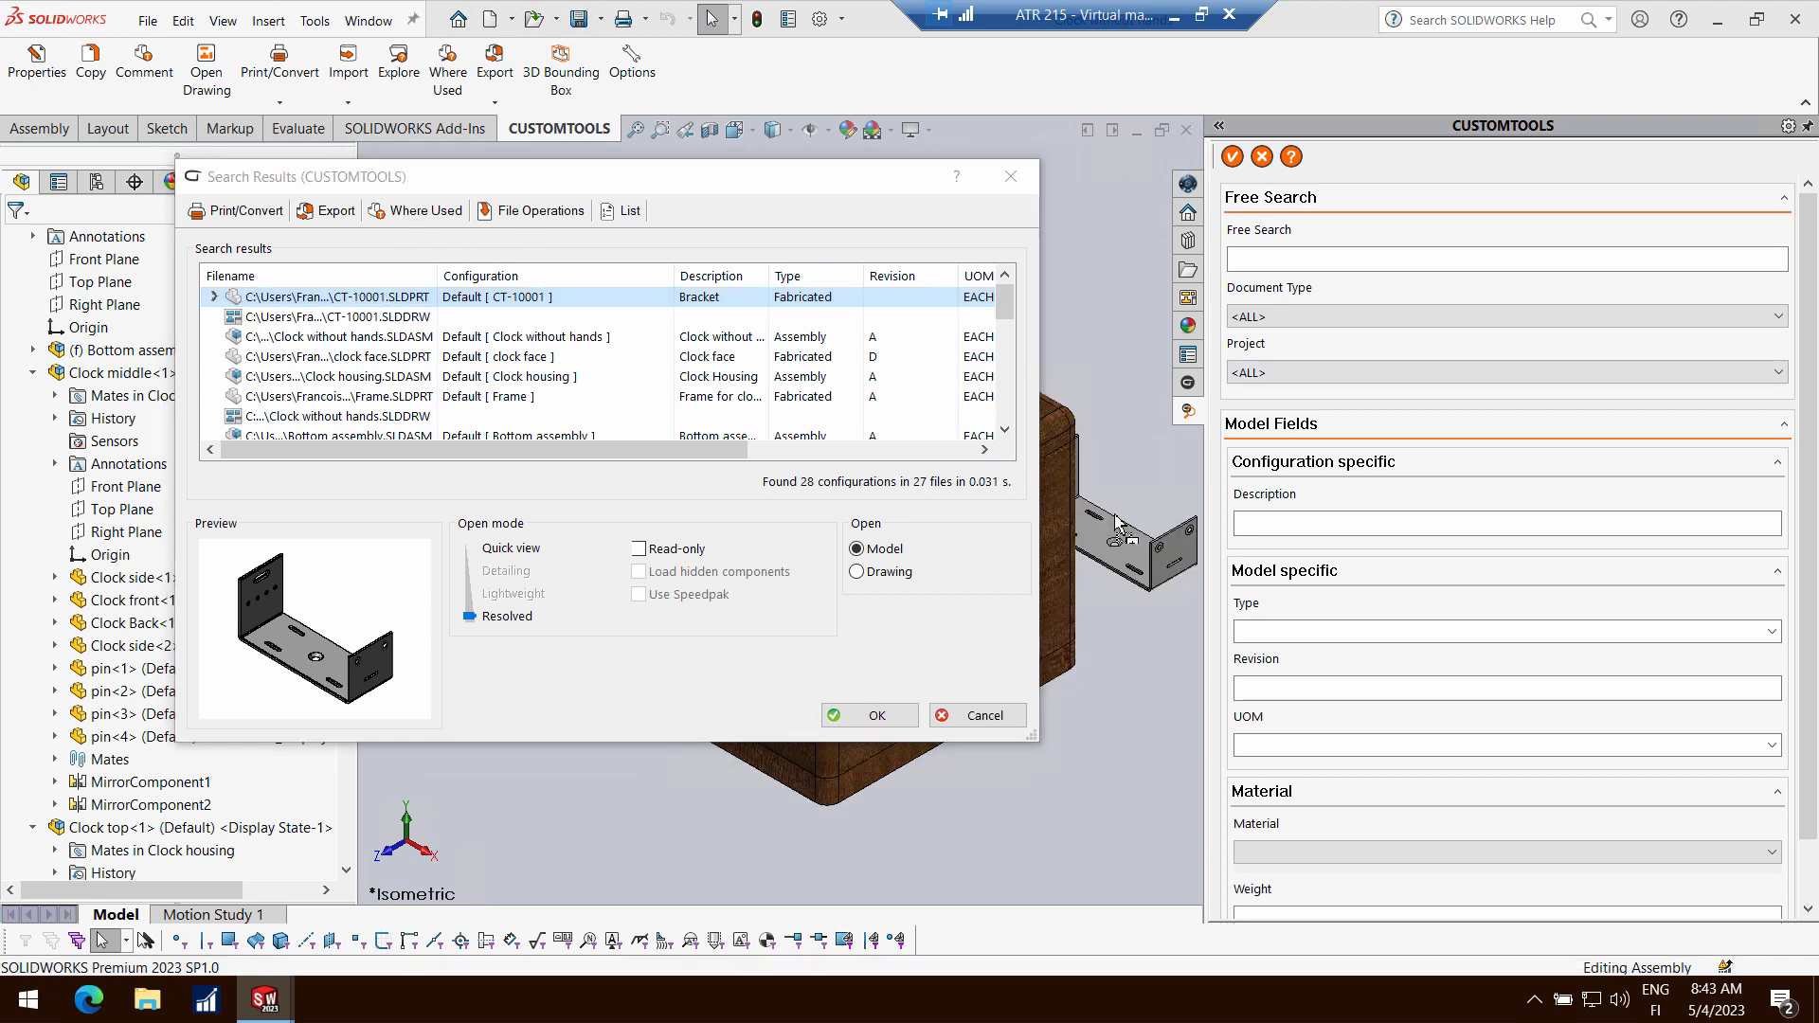
left_click(857, 590)
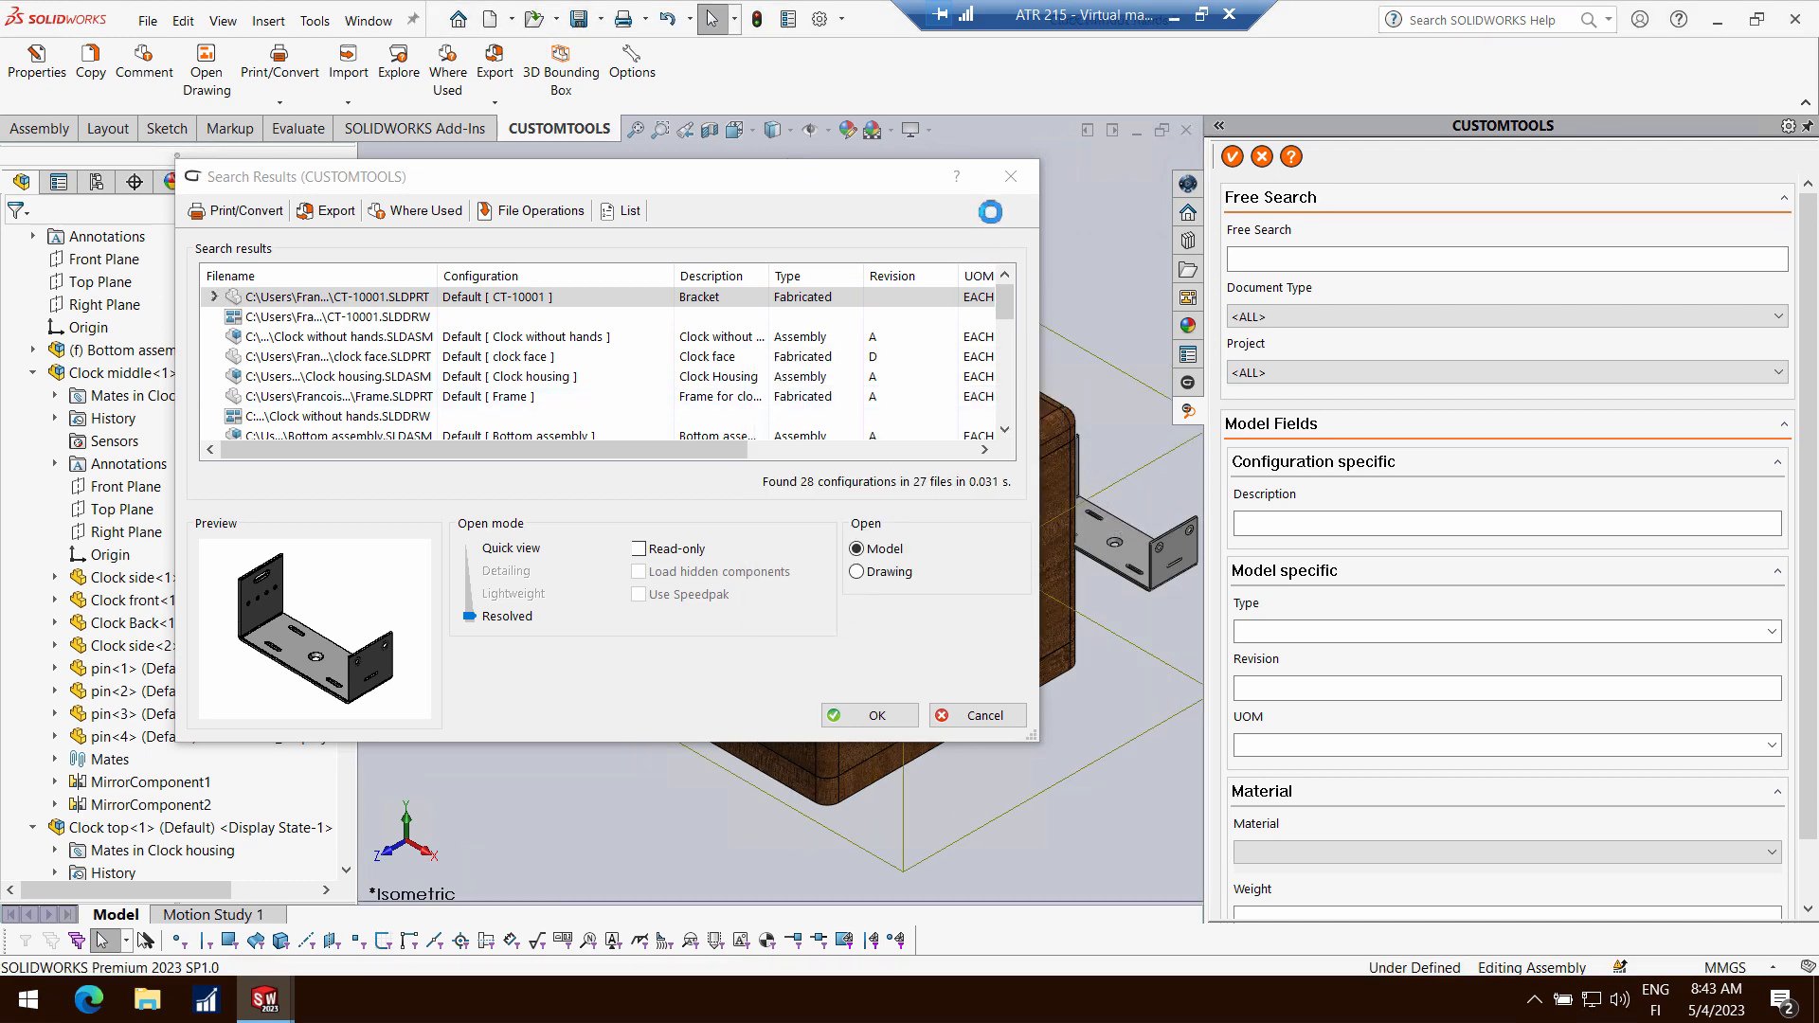
left_click(1010, 181)
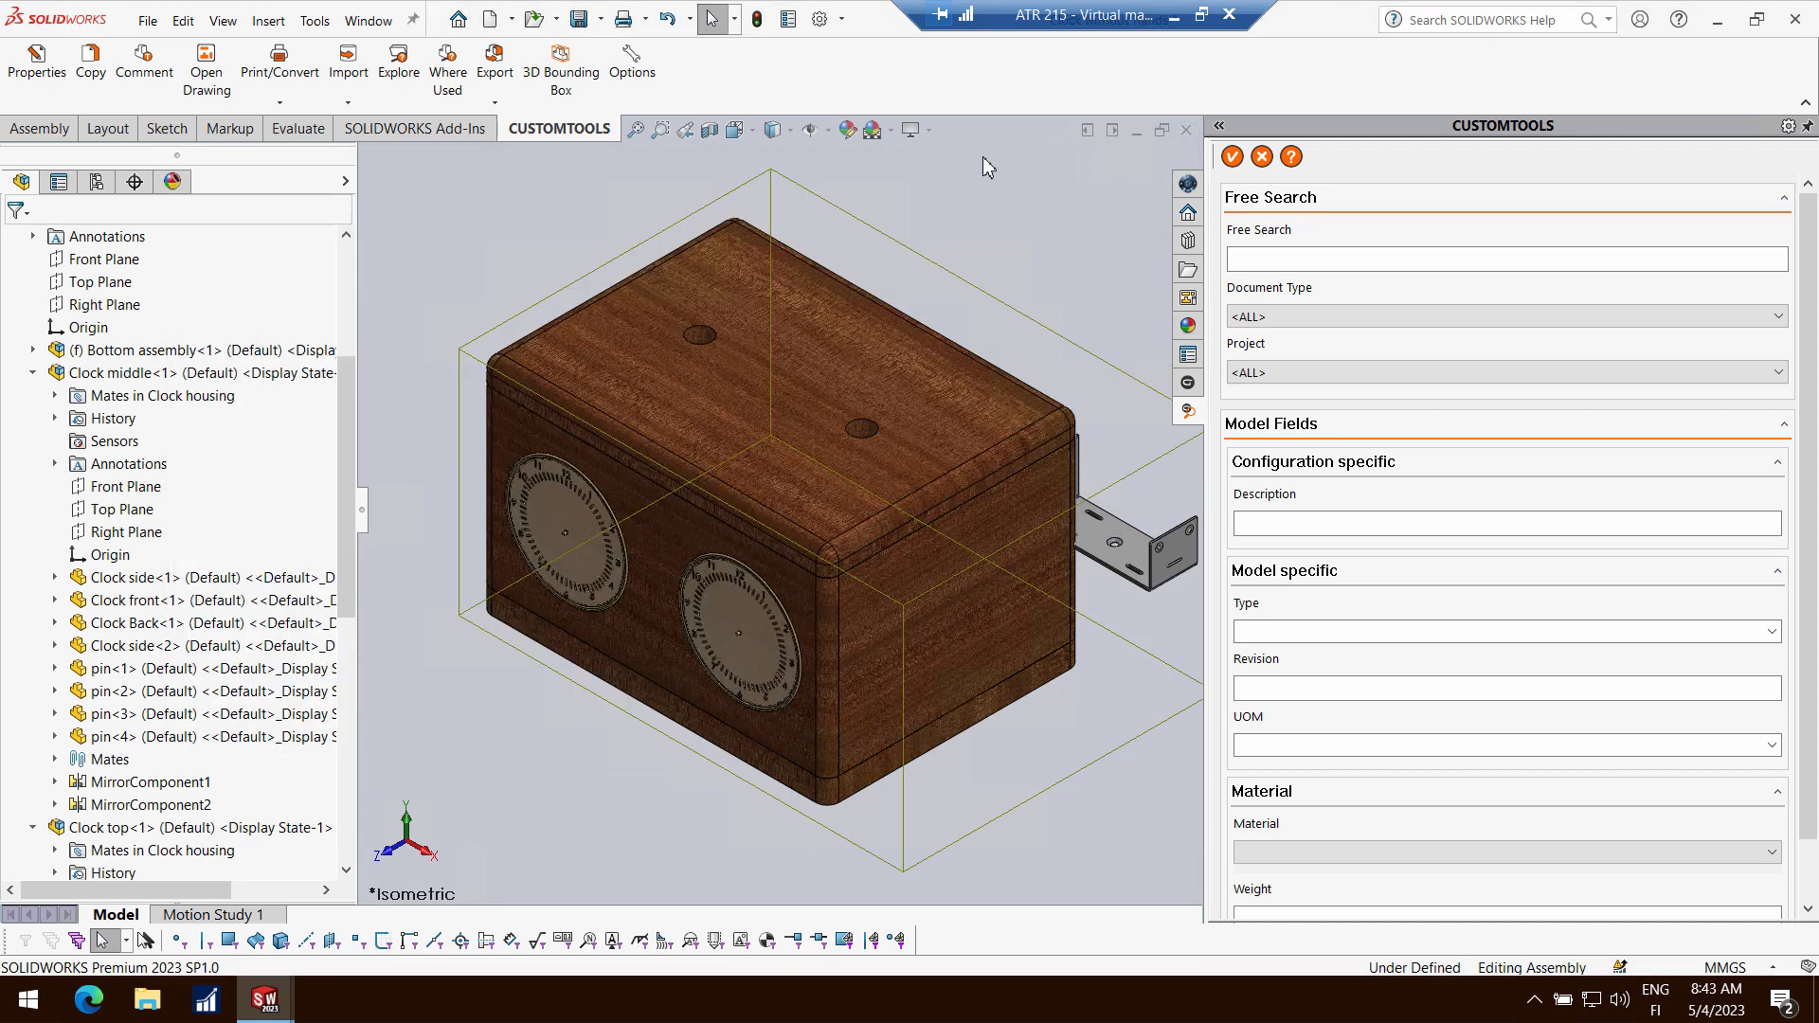
left_click(579, 19)
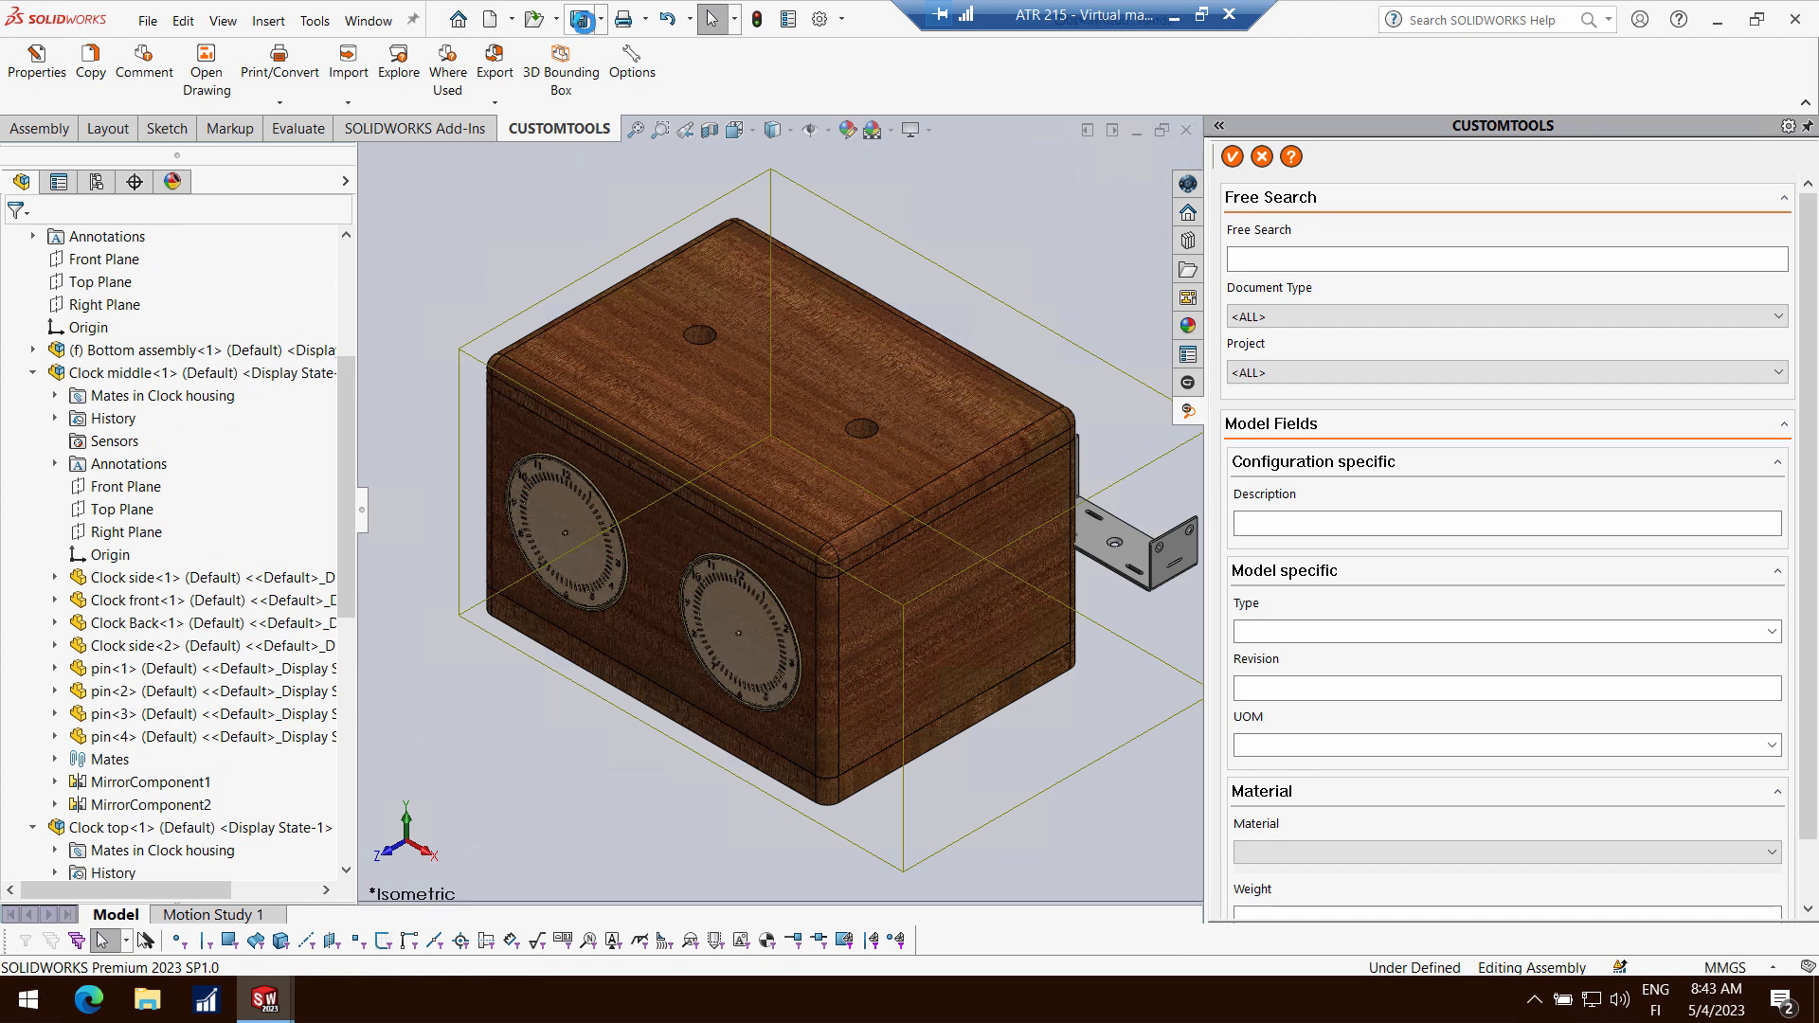
Start copying the assembly with the Save As action and take the part number from the Filenames sequence
left_click(97, 78)
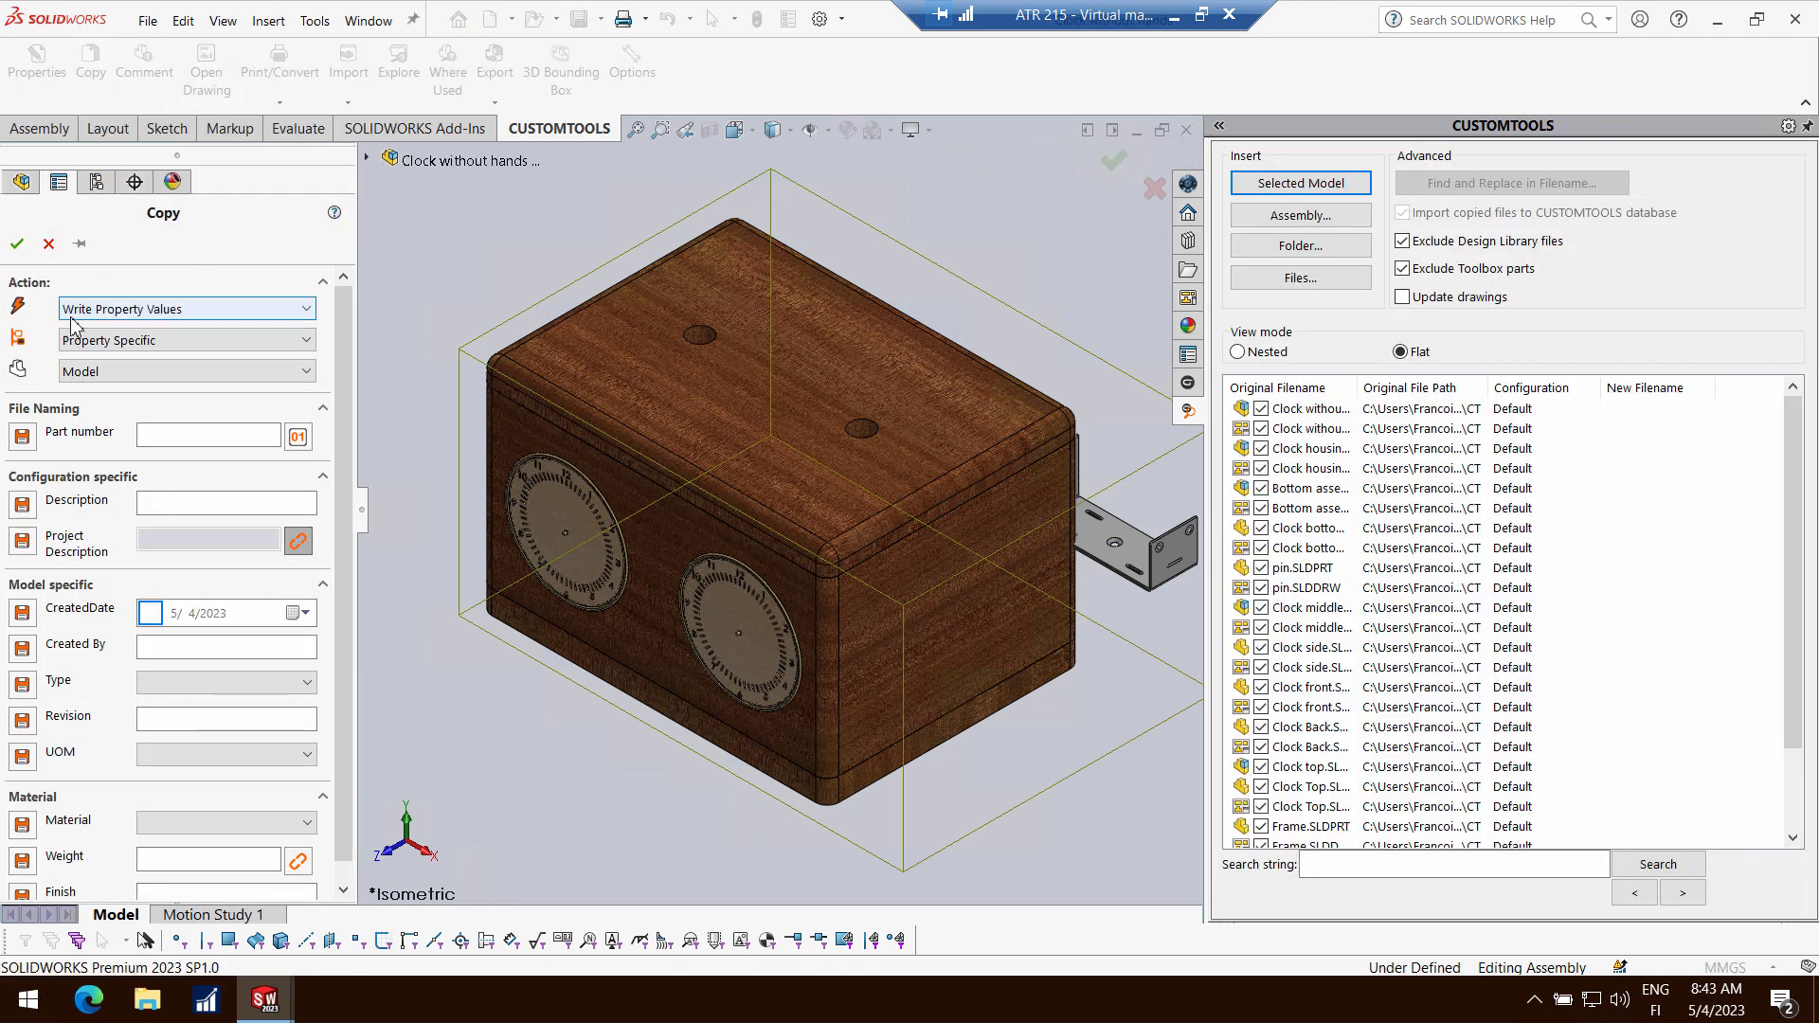
left_click(176, 309)
left_click(150, 329)
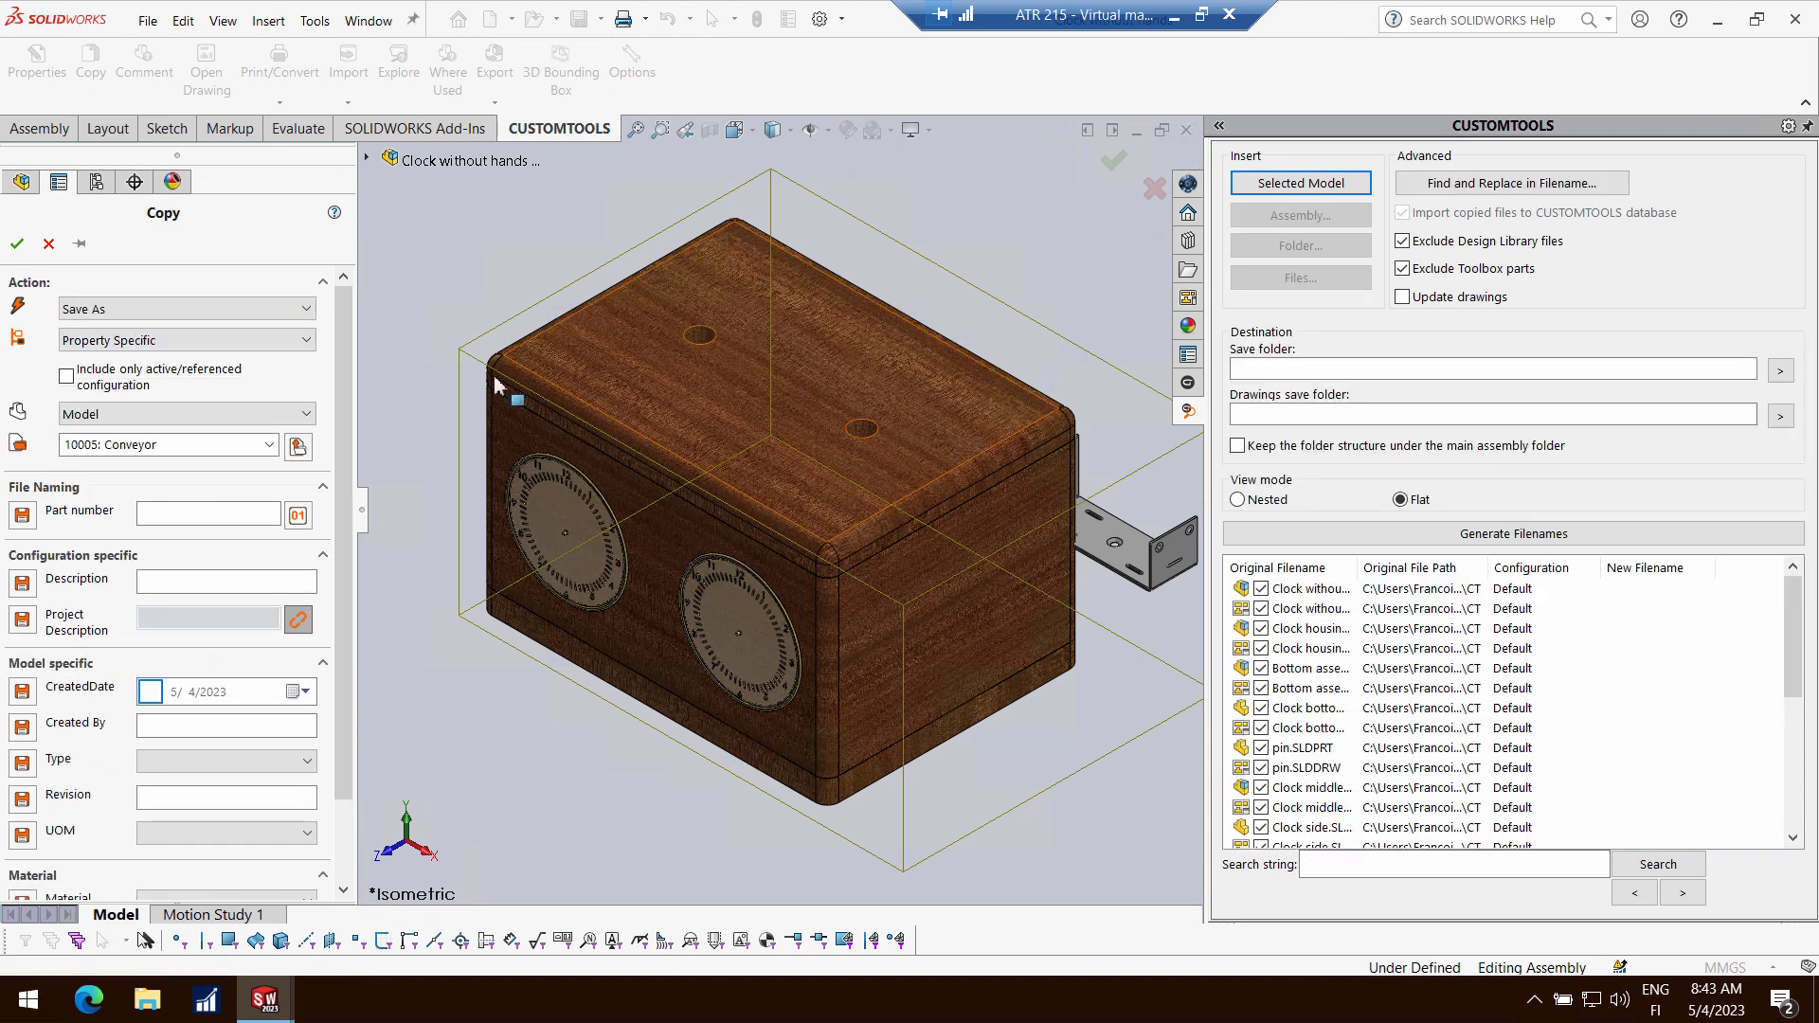
left_click(298, 516)
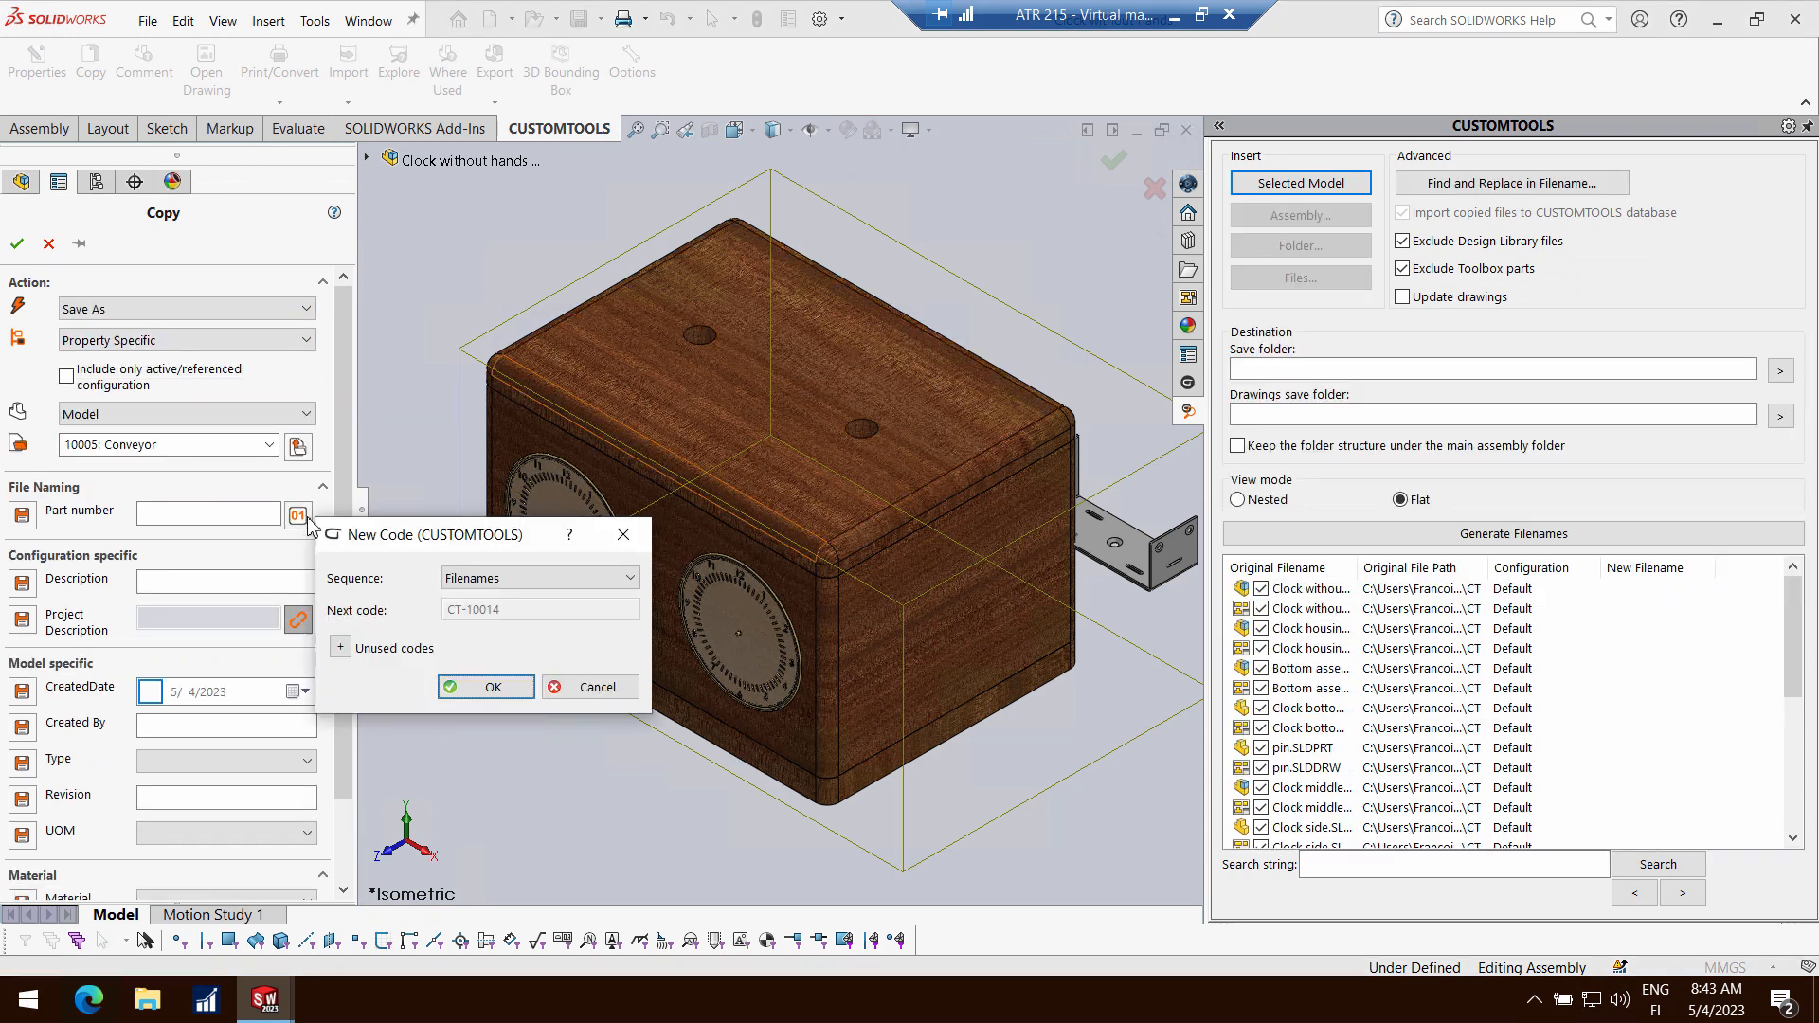
left_click(489, 687)
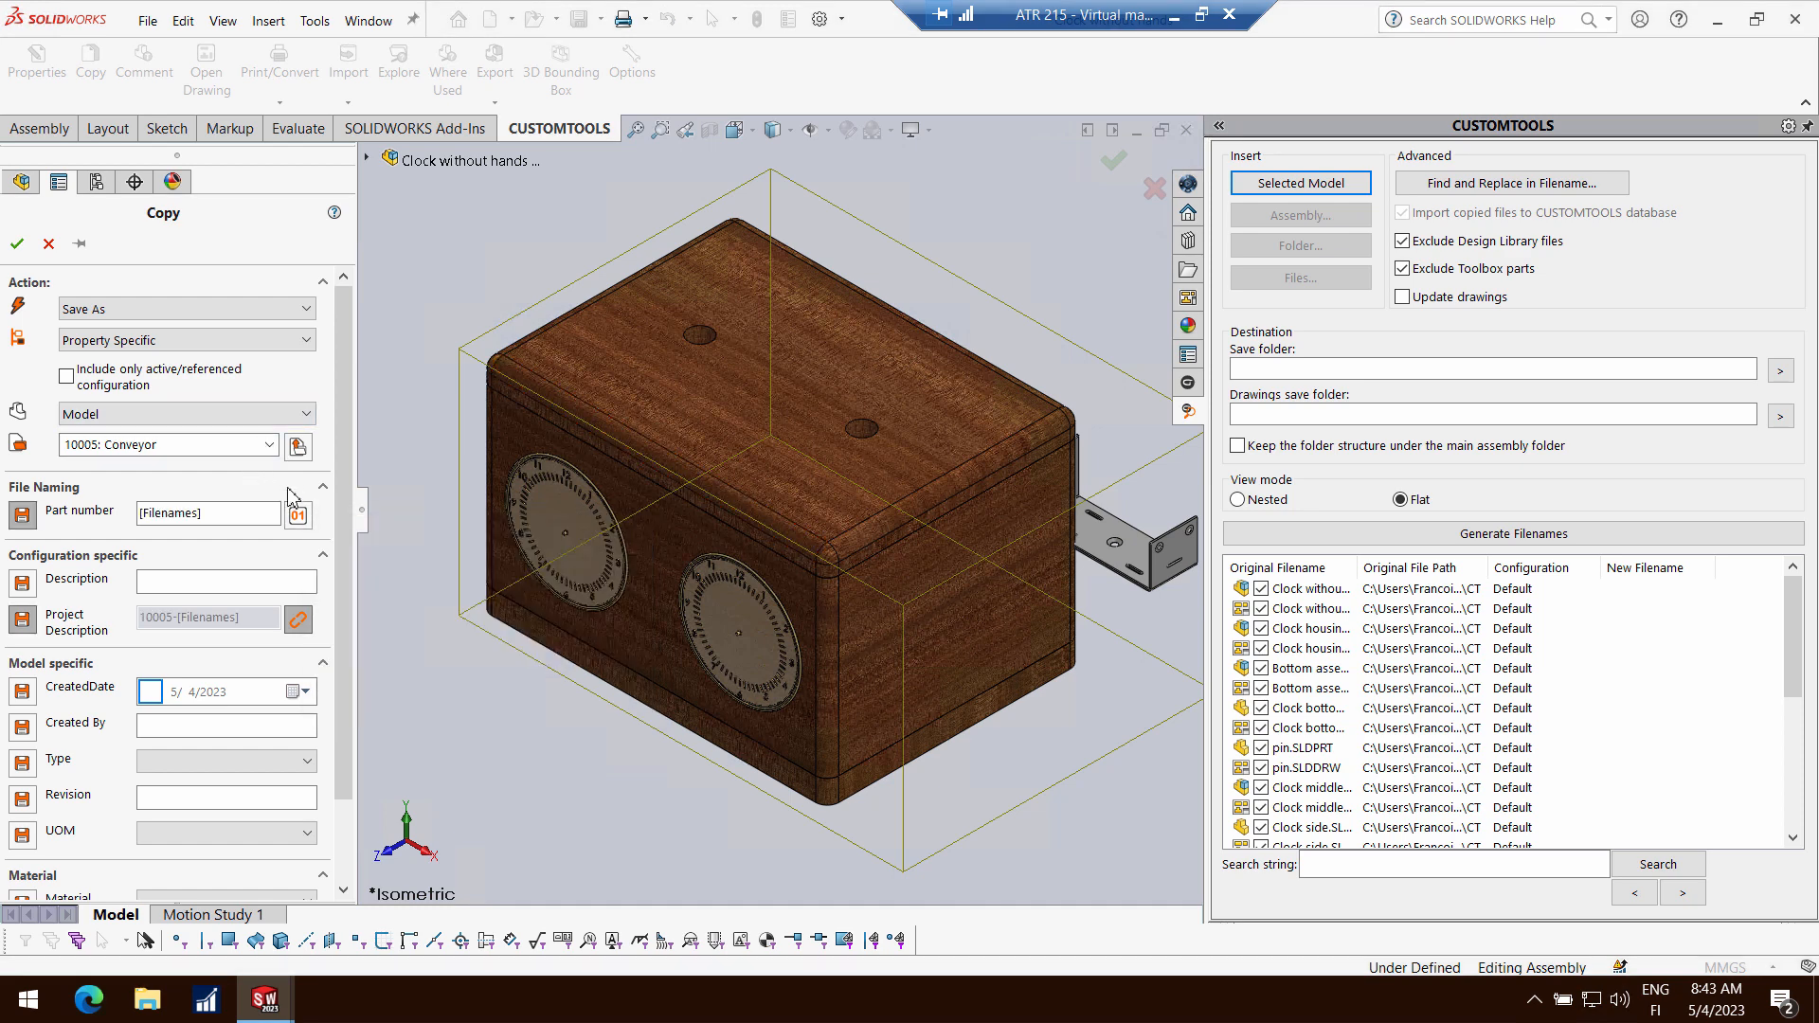
Generate the new filenames with folder 10005 as the destination and carry out the Save As copy
left_click(1428, 538)
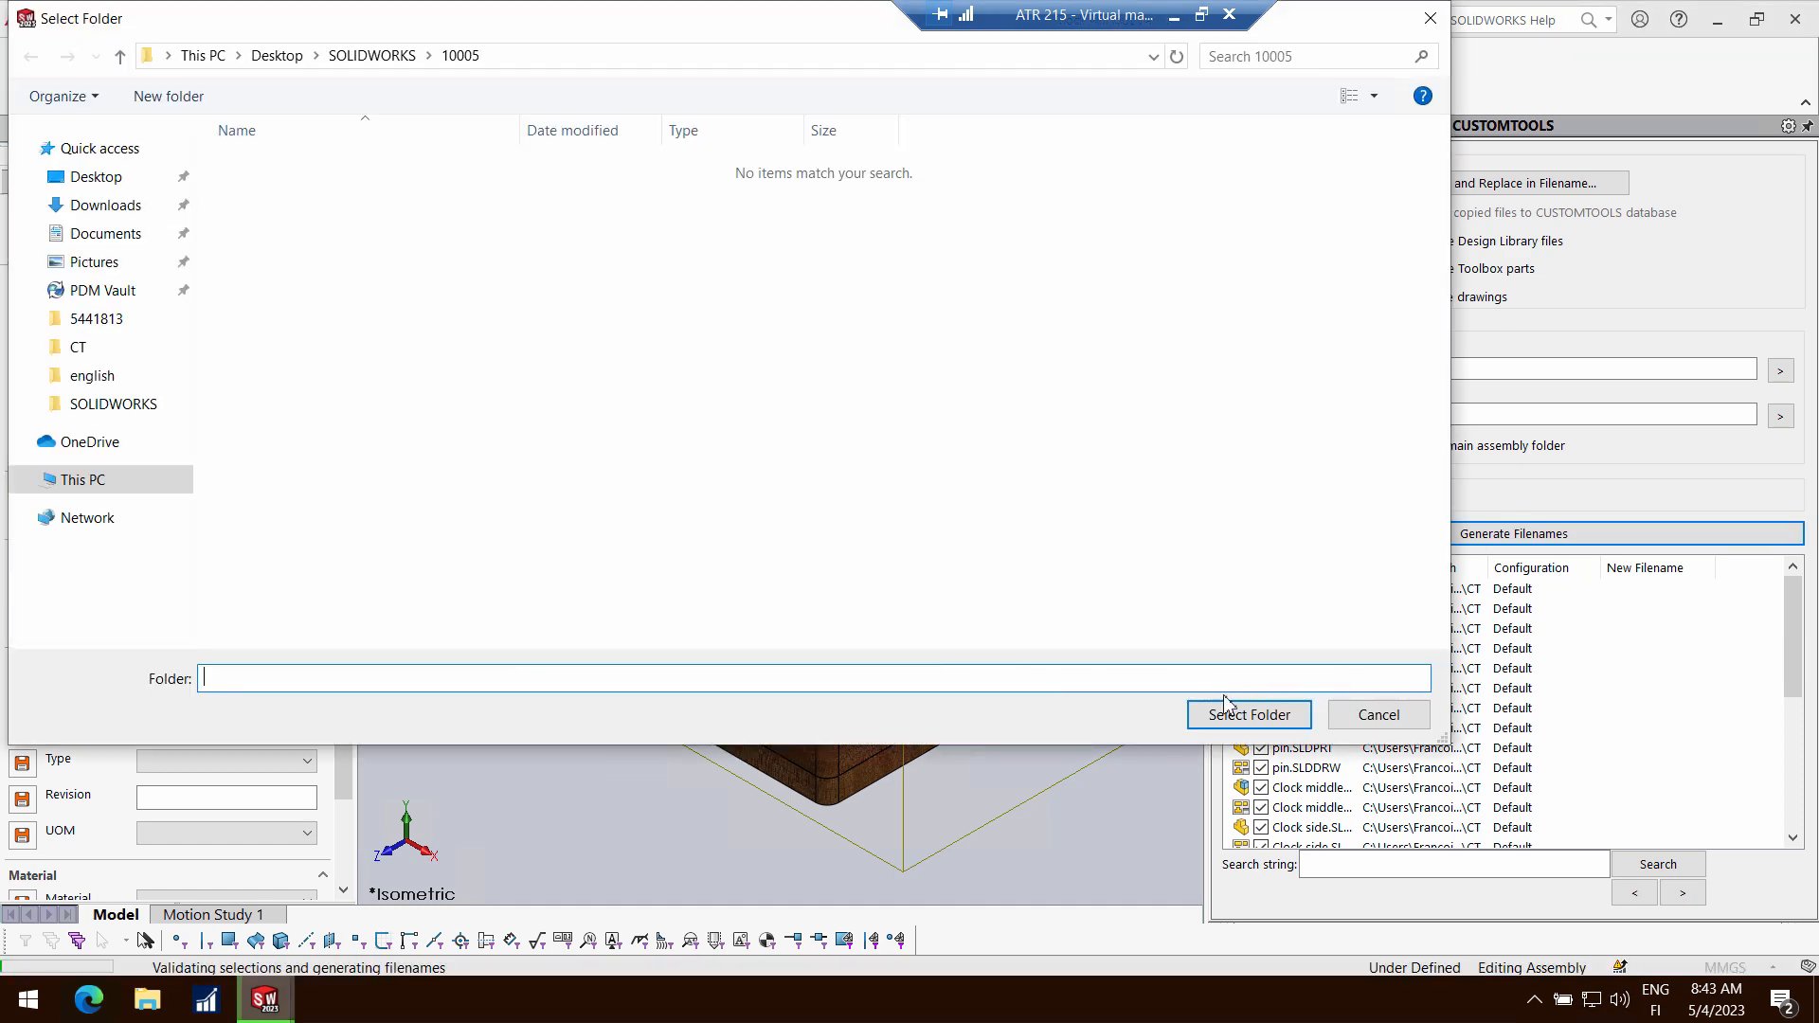
left_click(1250, 716)
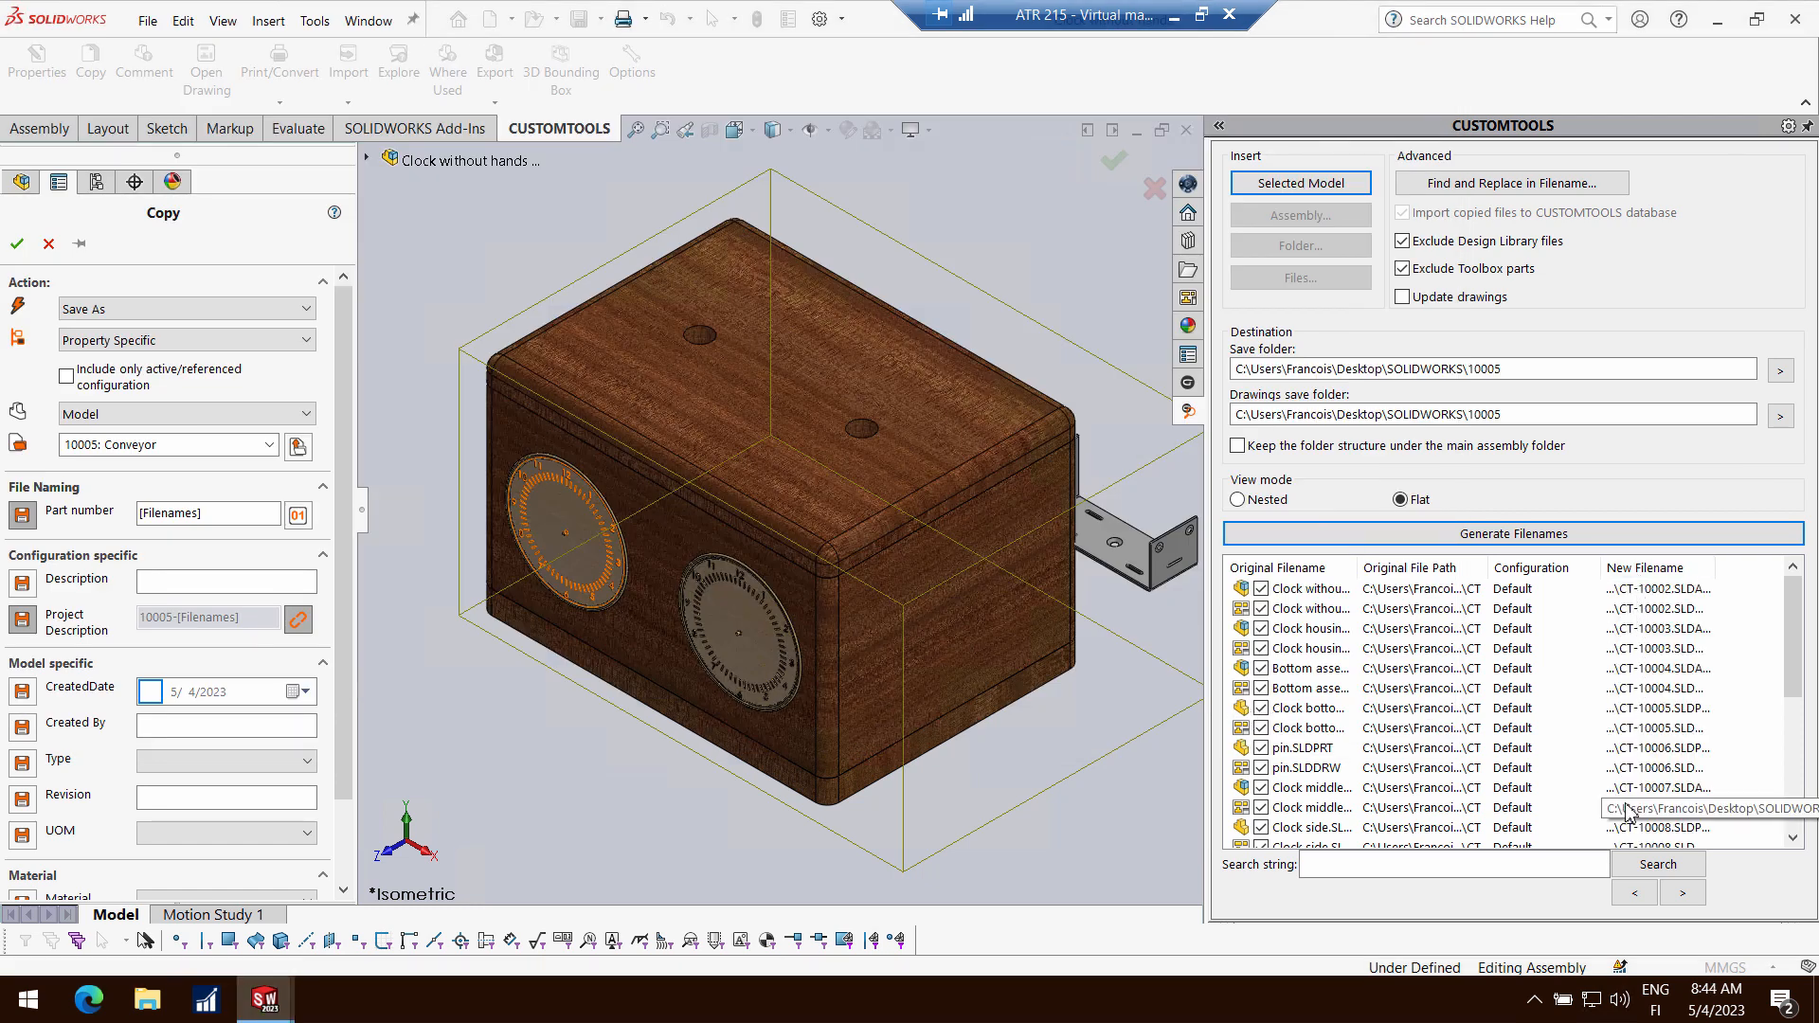
left_click(18, 245)
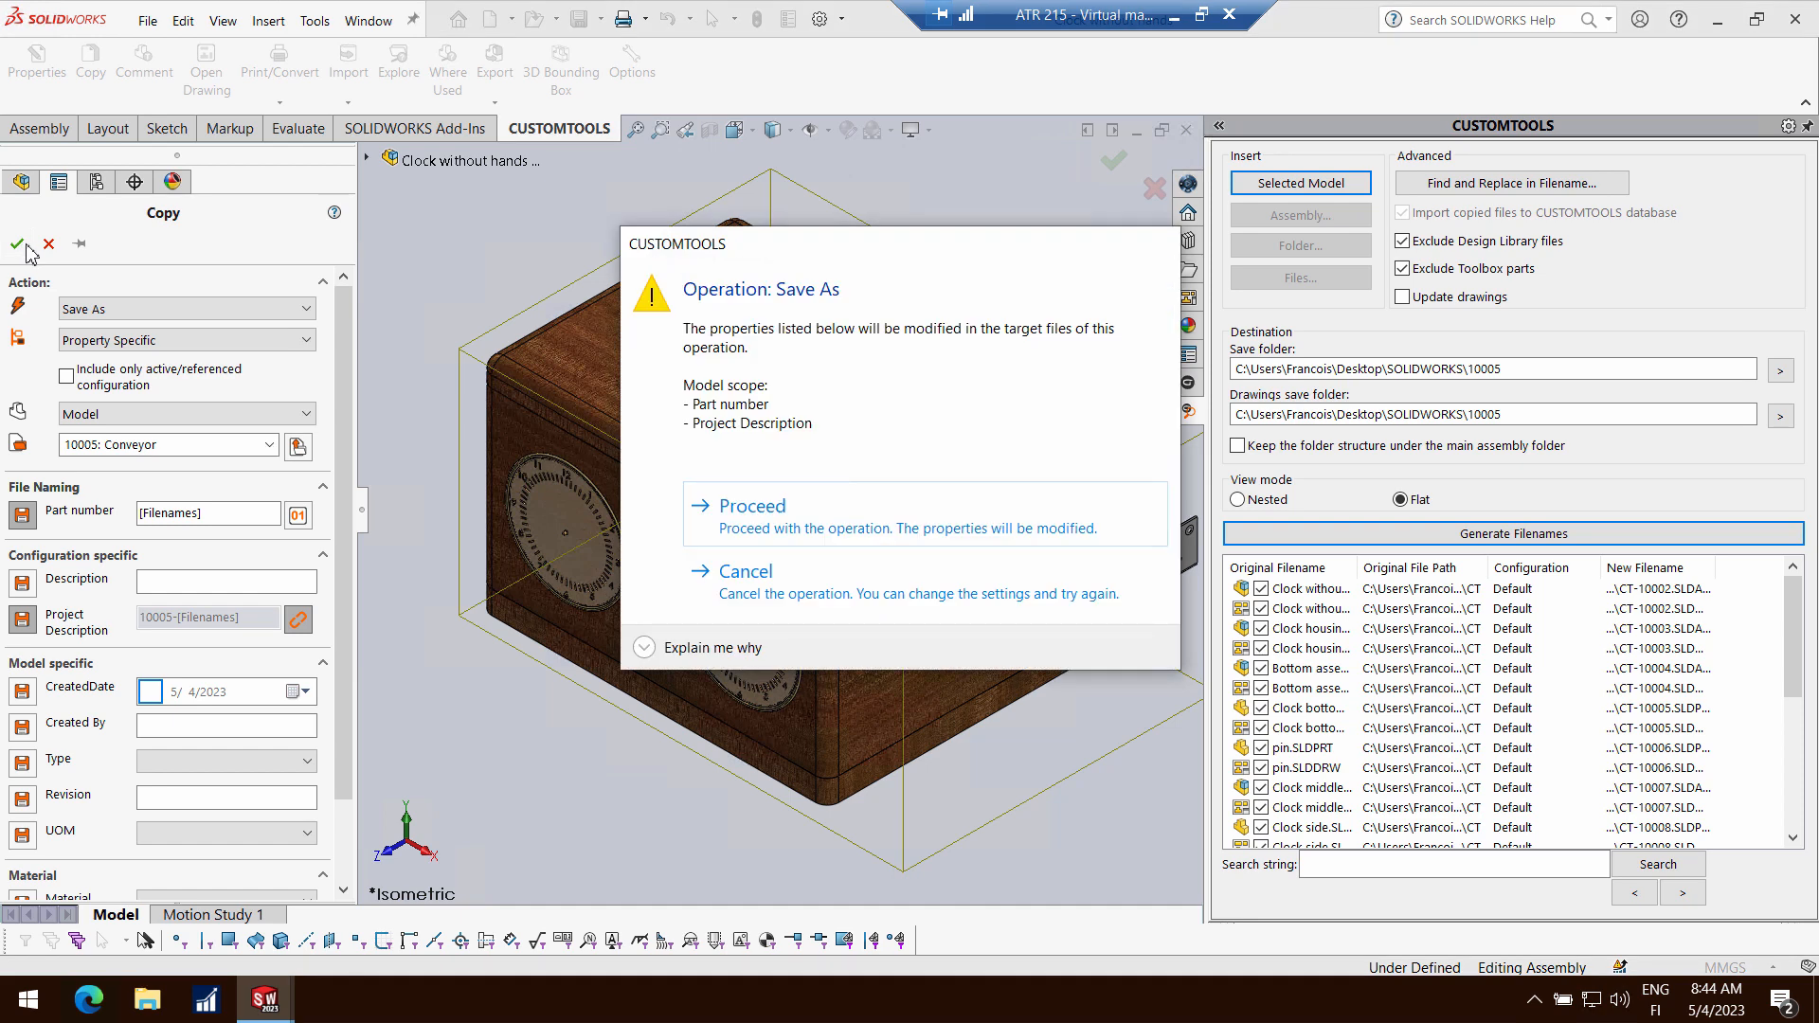
left_click(838, 528)
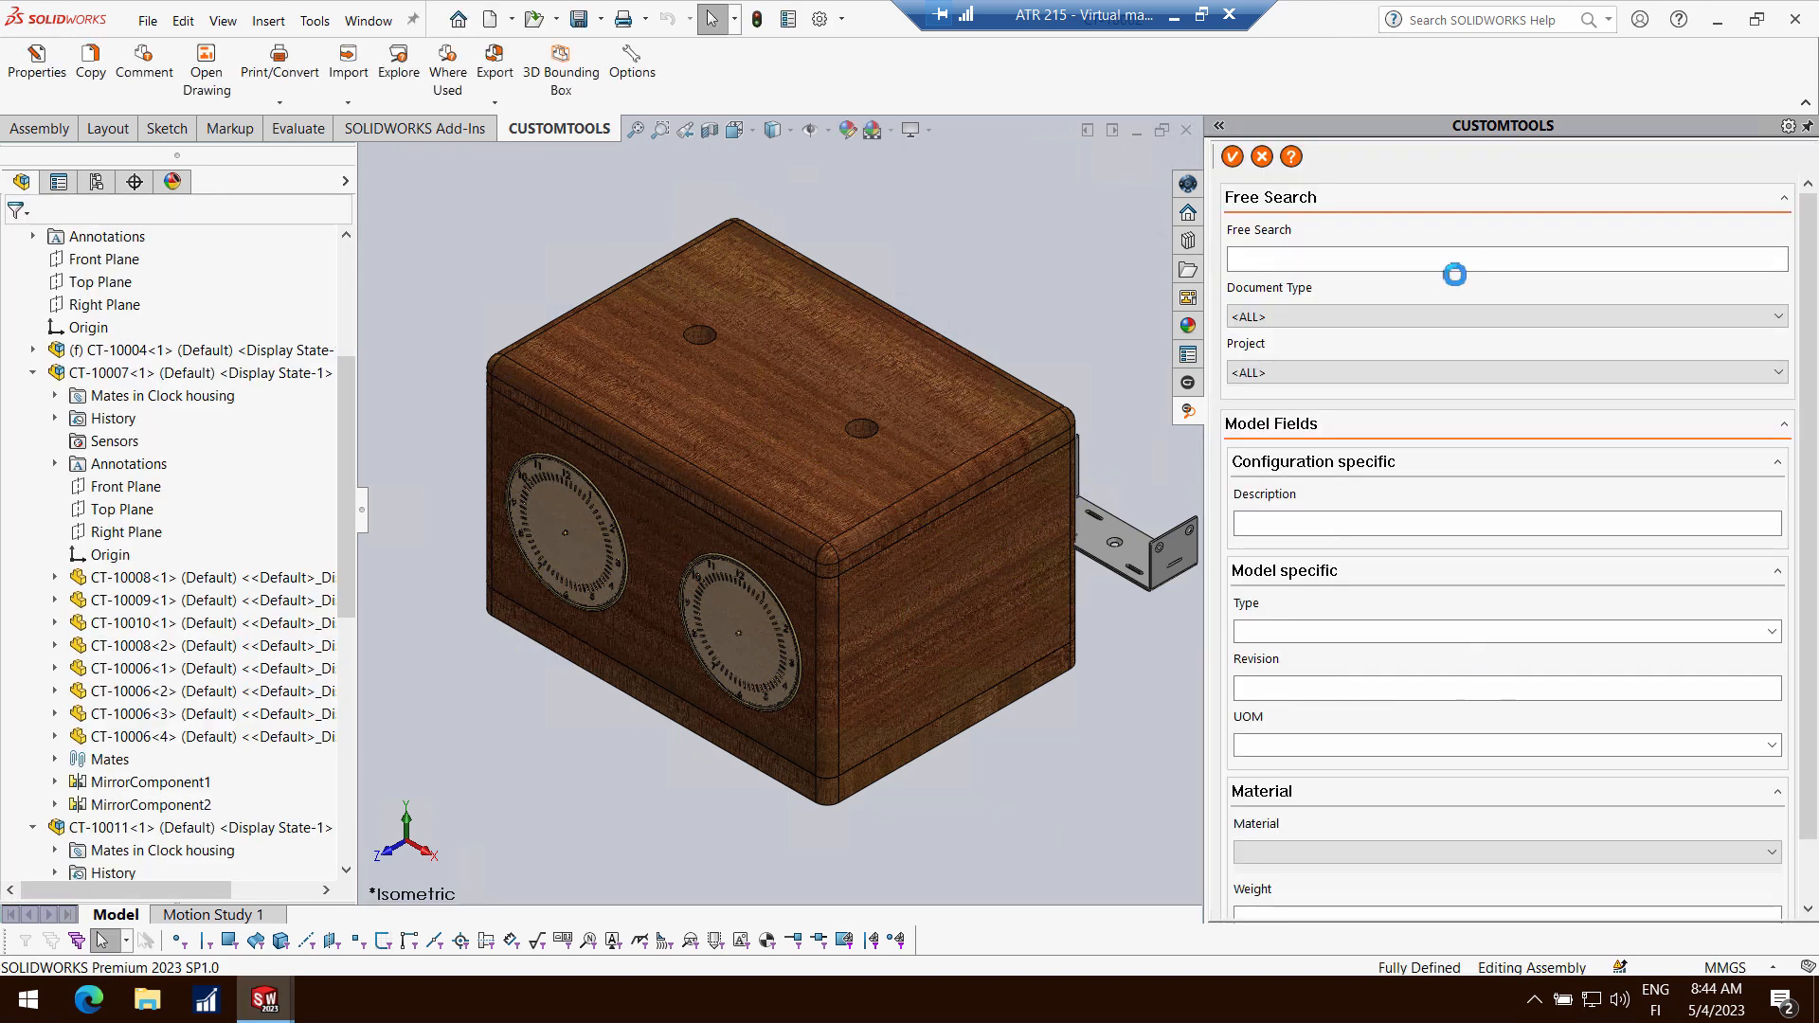
Select the bracket component beside the clock housing and open its drawing
scroll(122, 254, "up", 4)
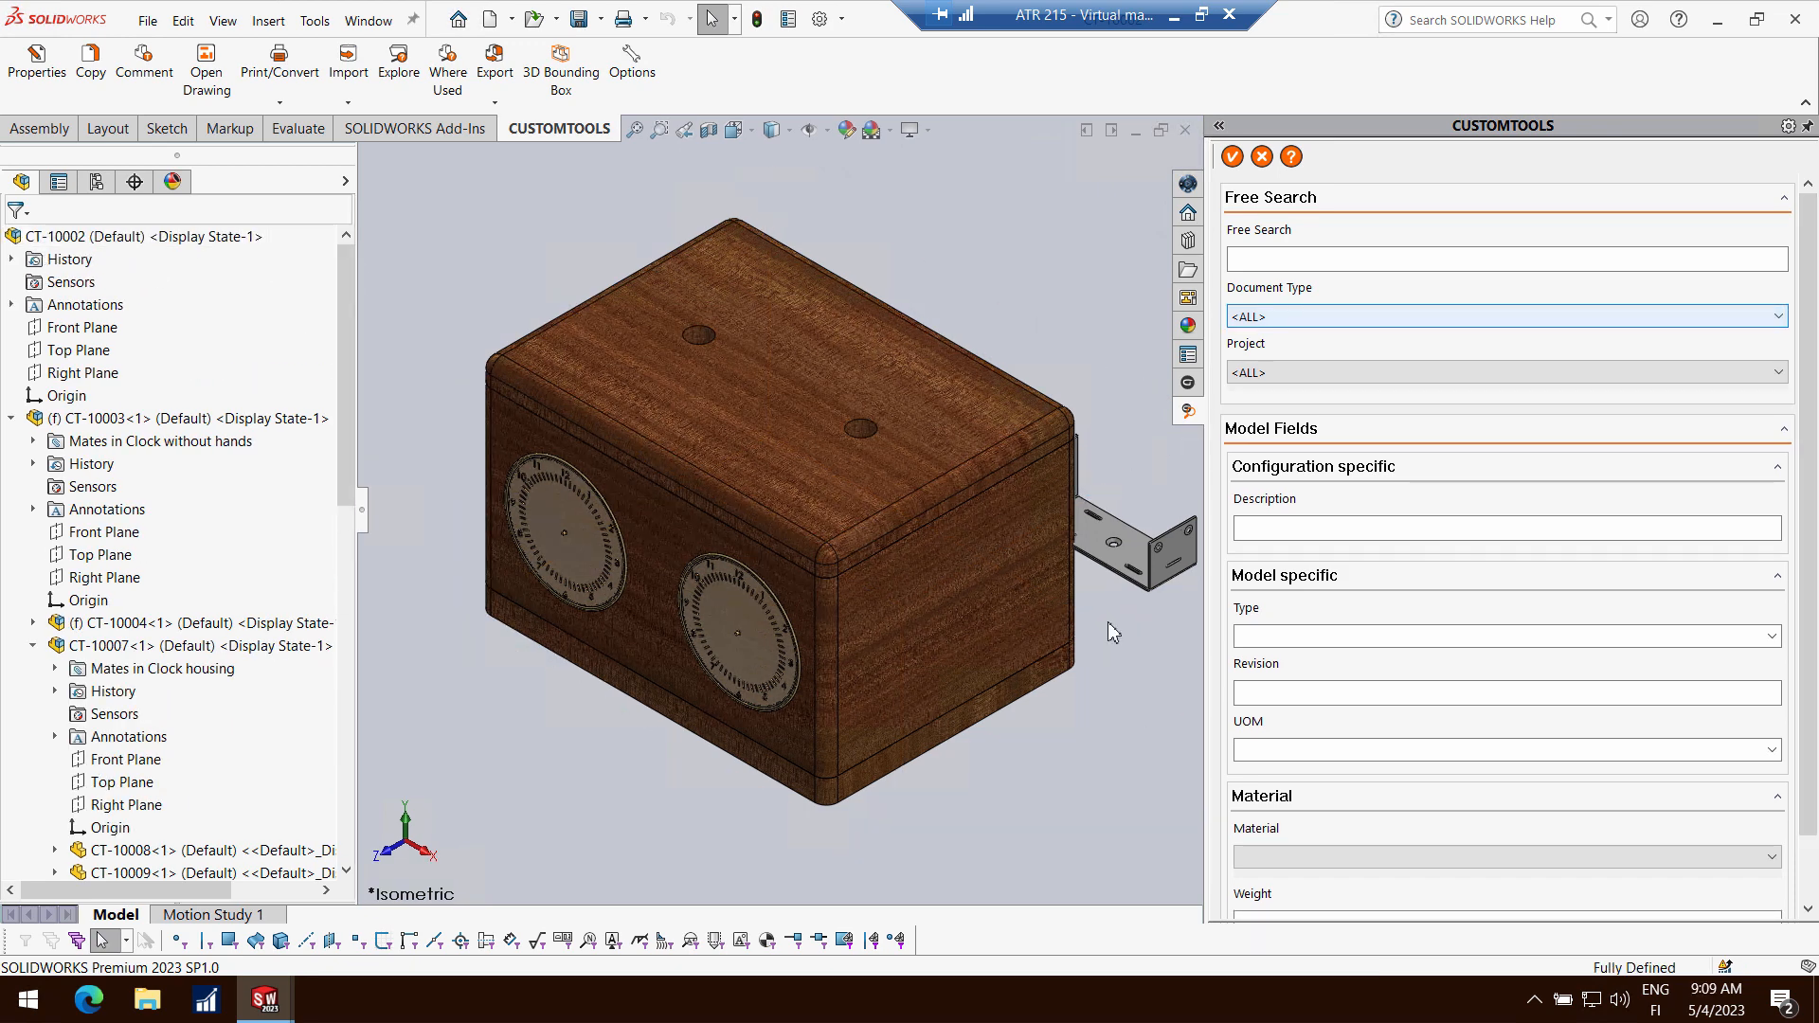
left_click(1138, 555)
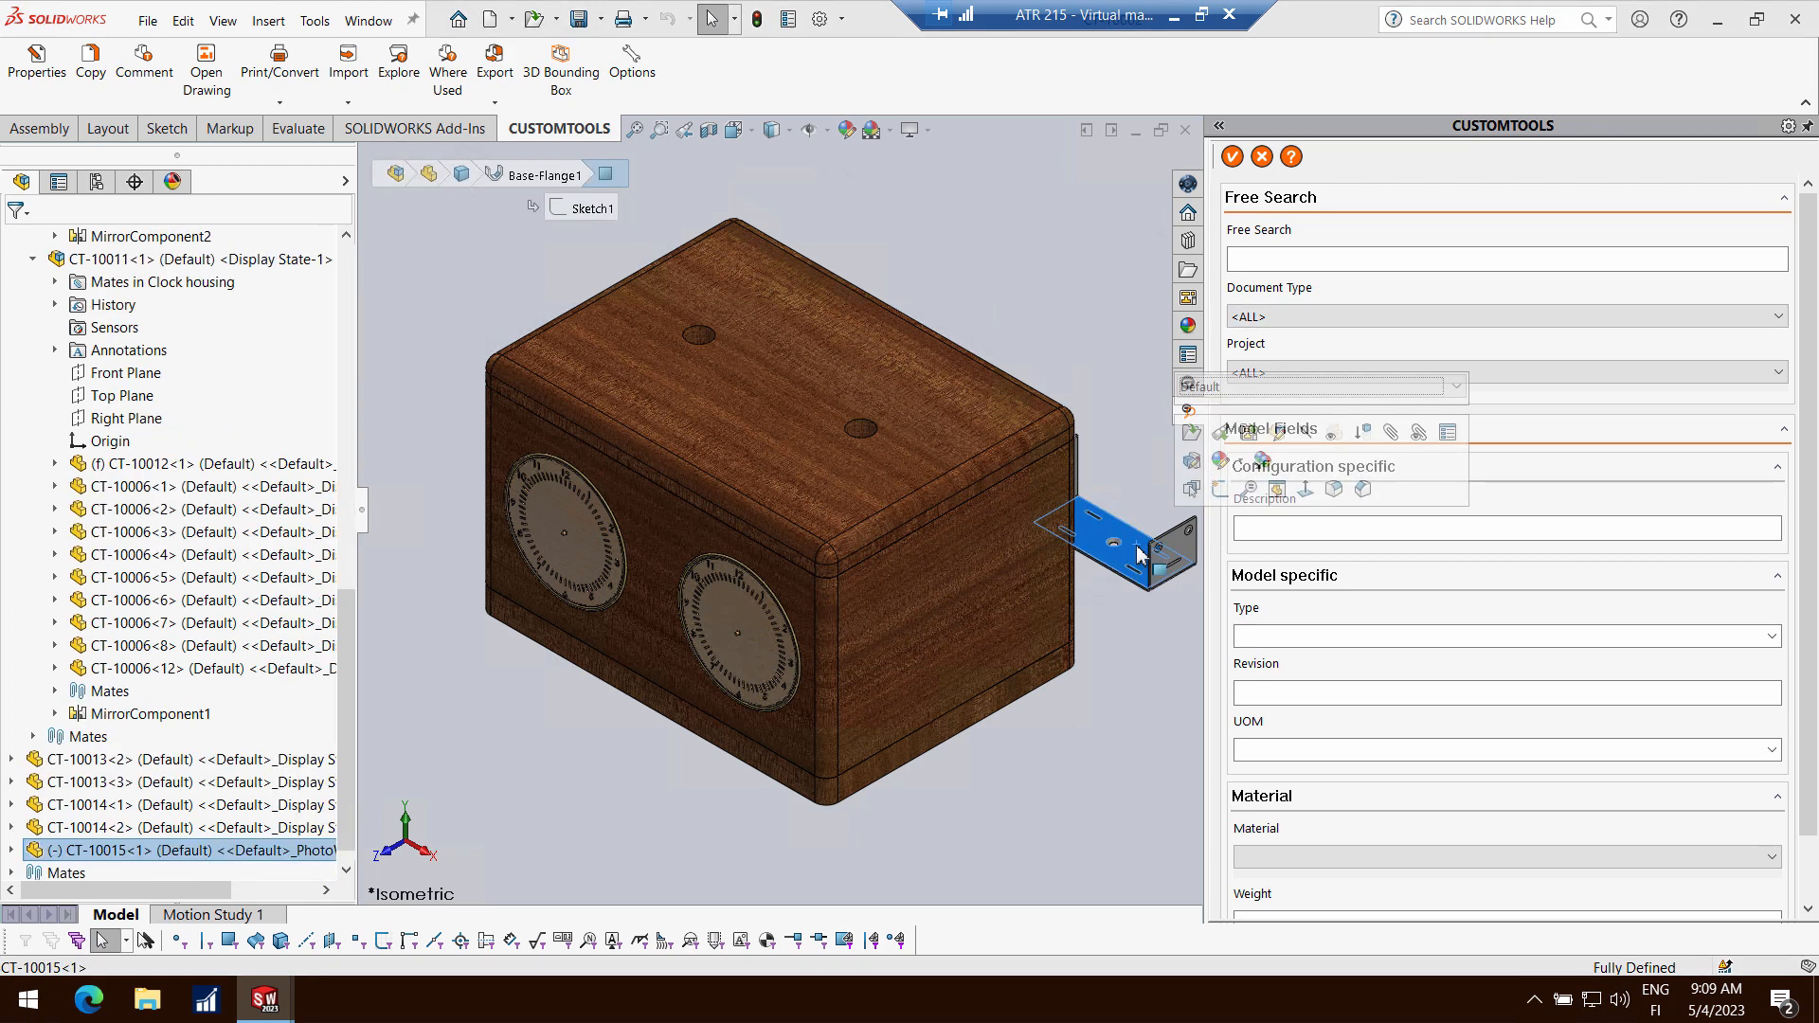
left_click(208, 83)
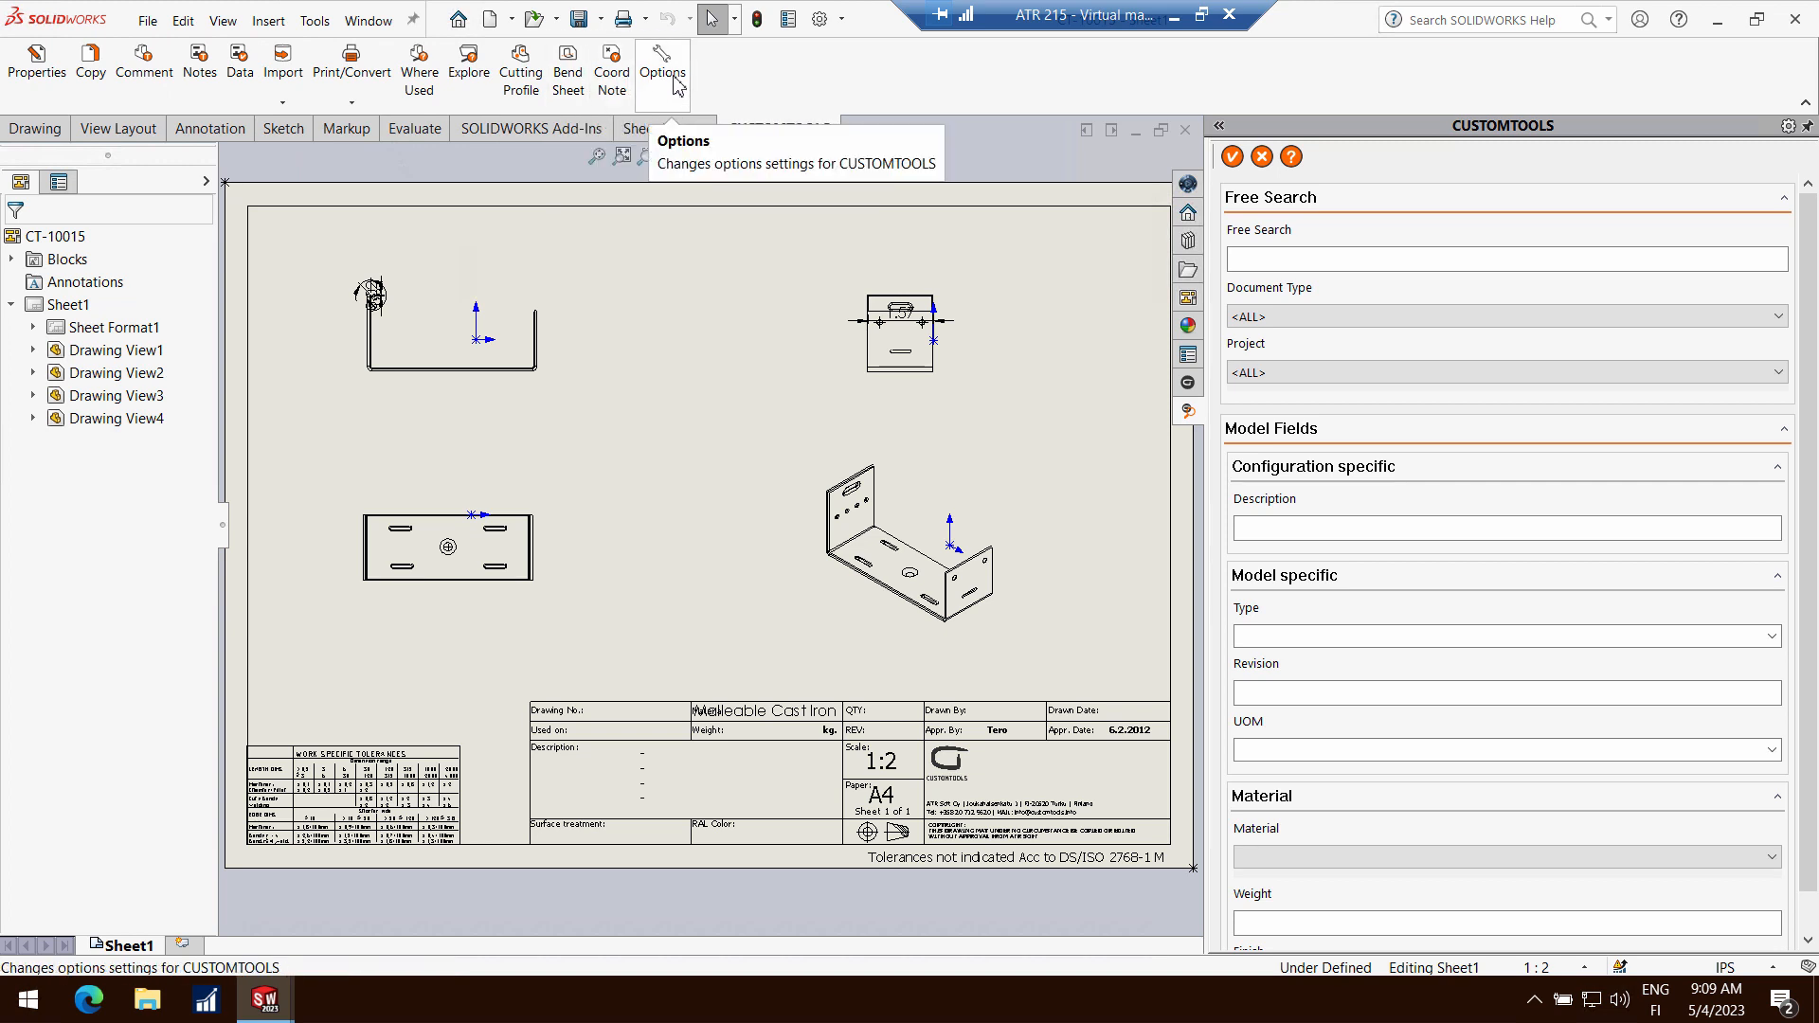
Create a cutting profile DXF sheet and a bend sheet in the bracket drawing, then save and close it
left_click(526, 82)
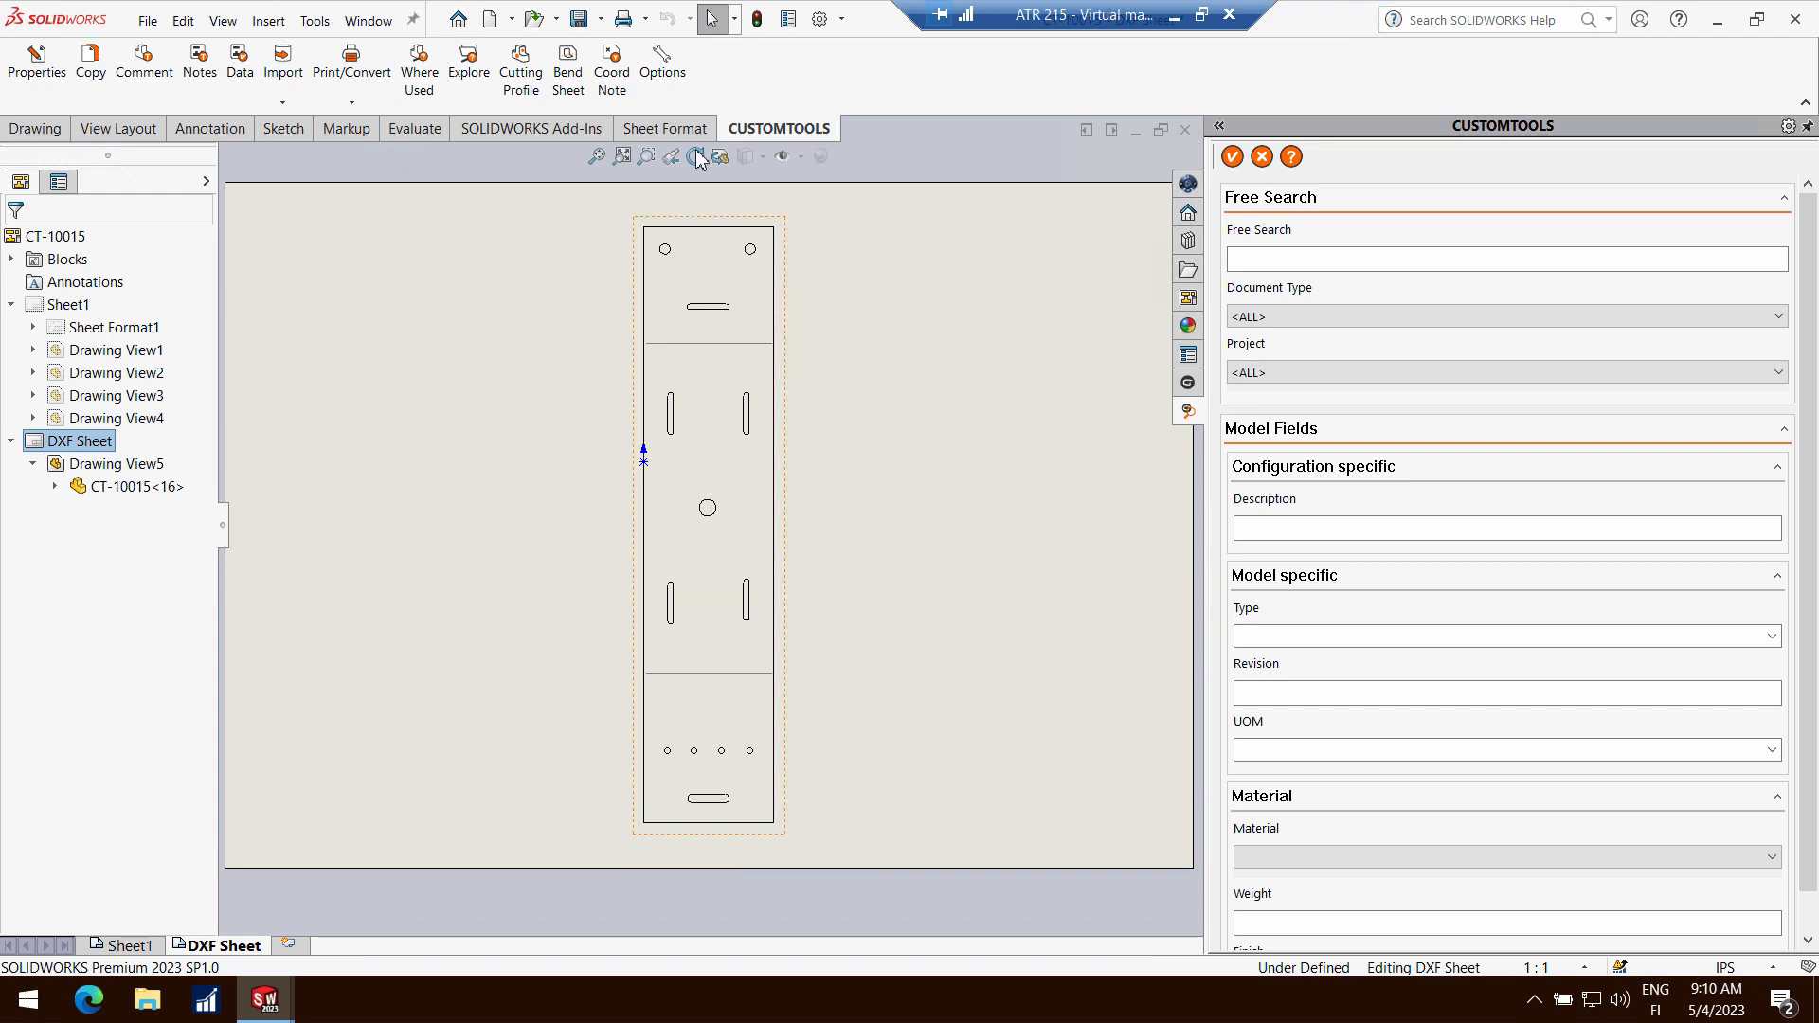
left_click(569, 76)
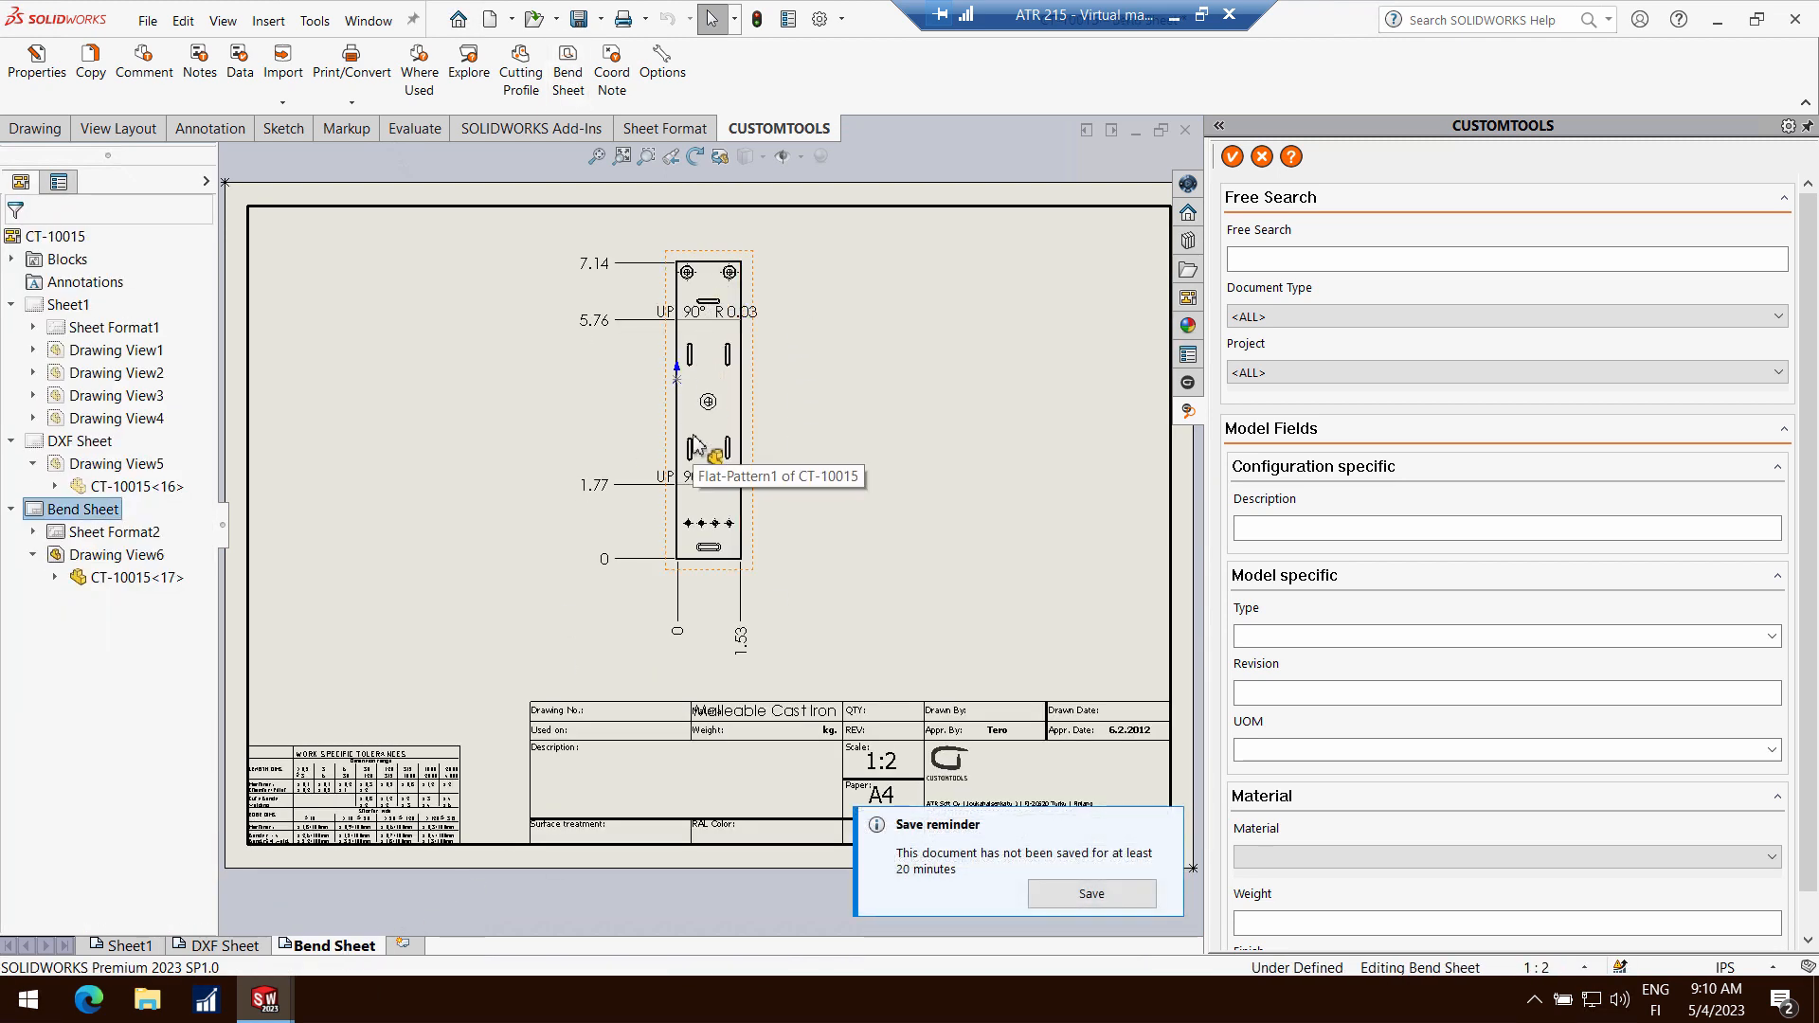
left_click(580, 20)
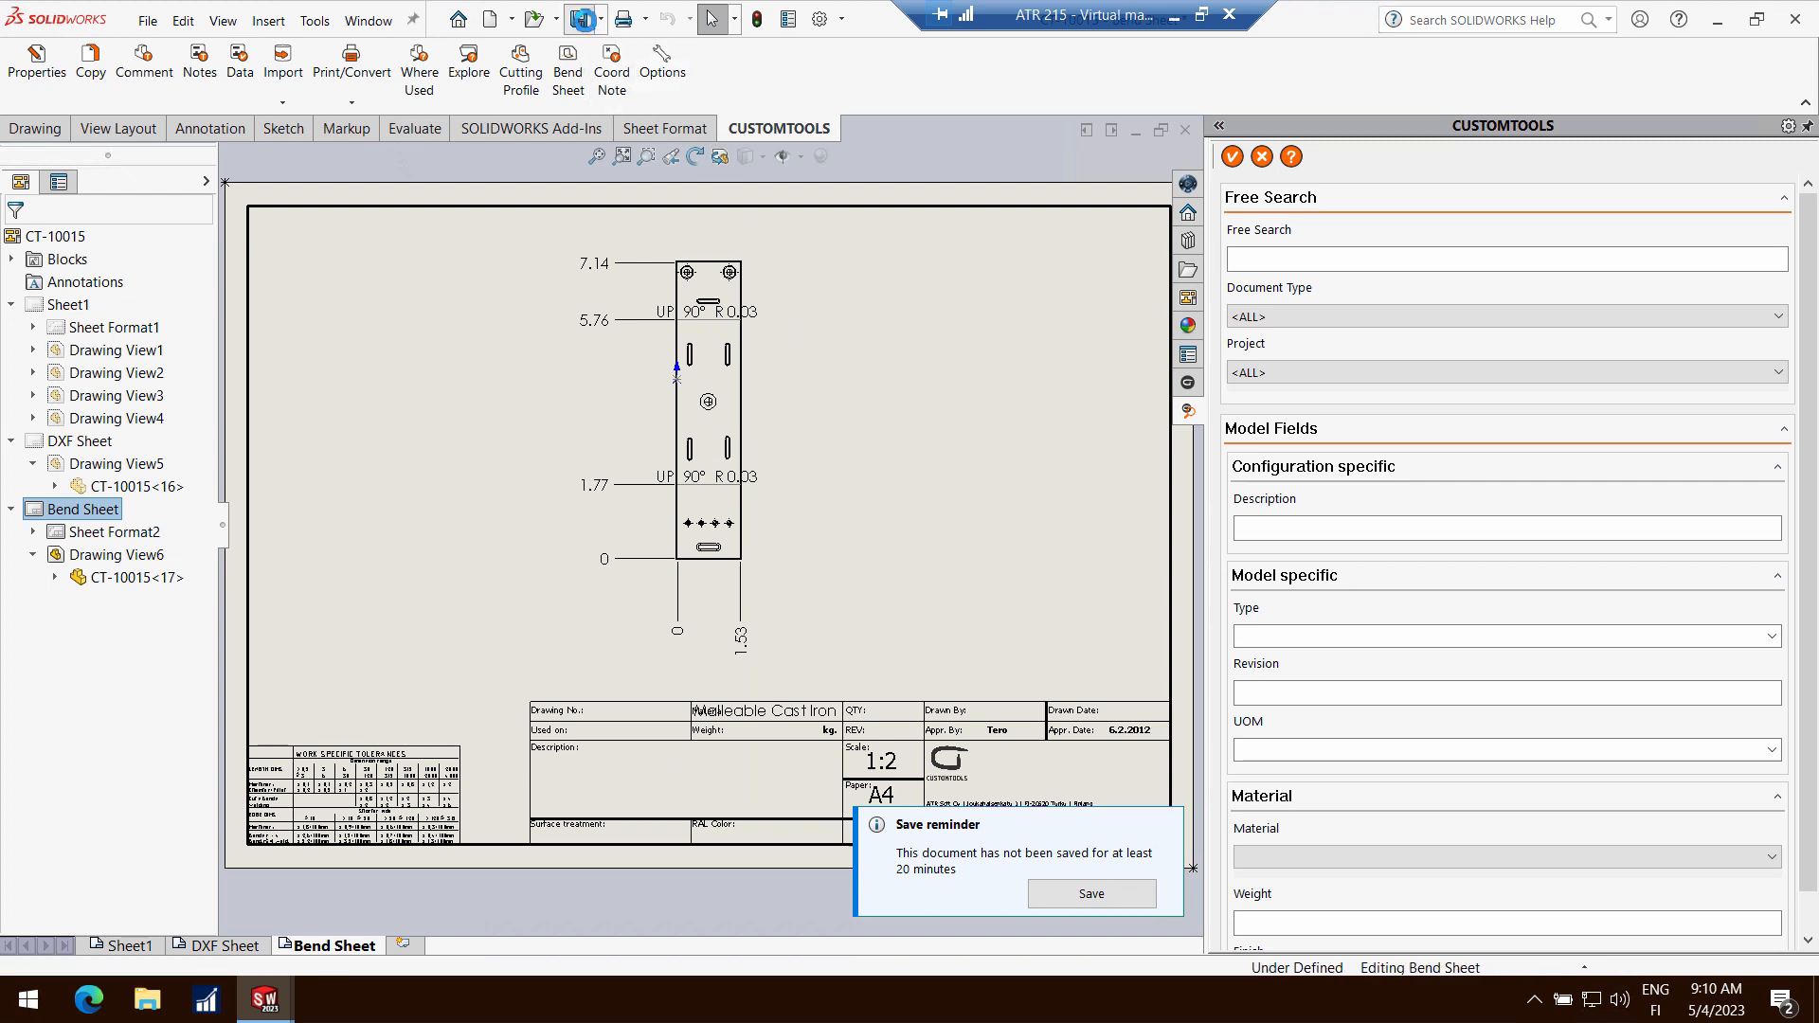
left_click(1185, 130)
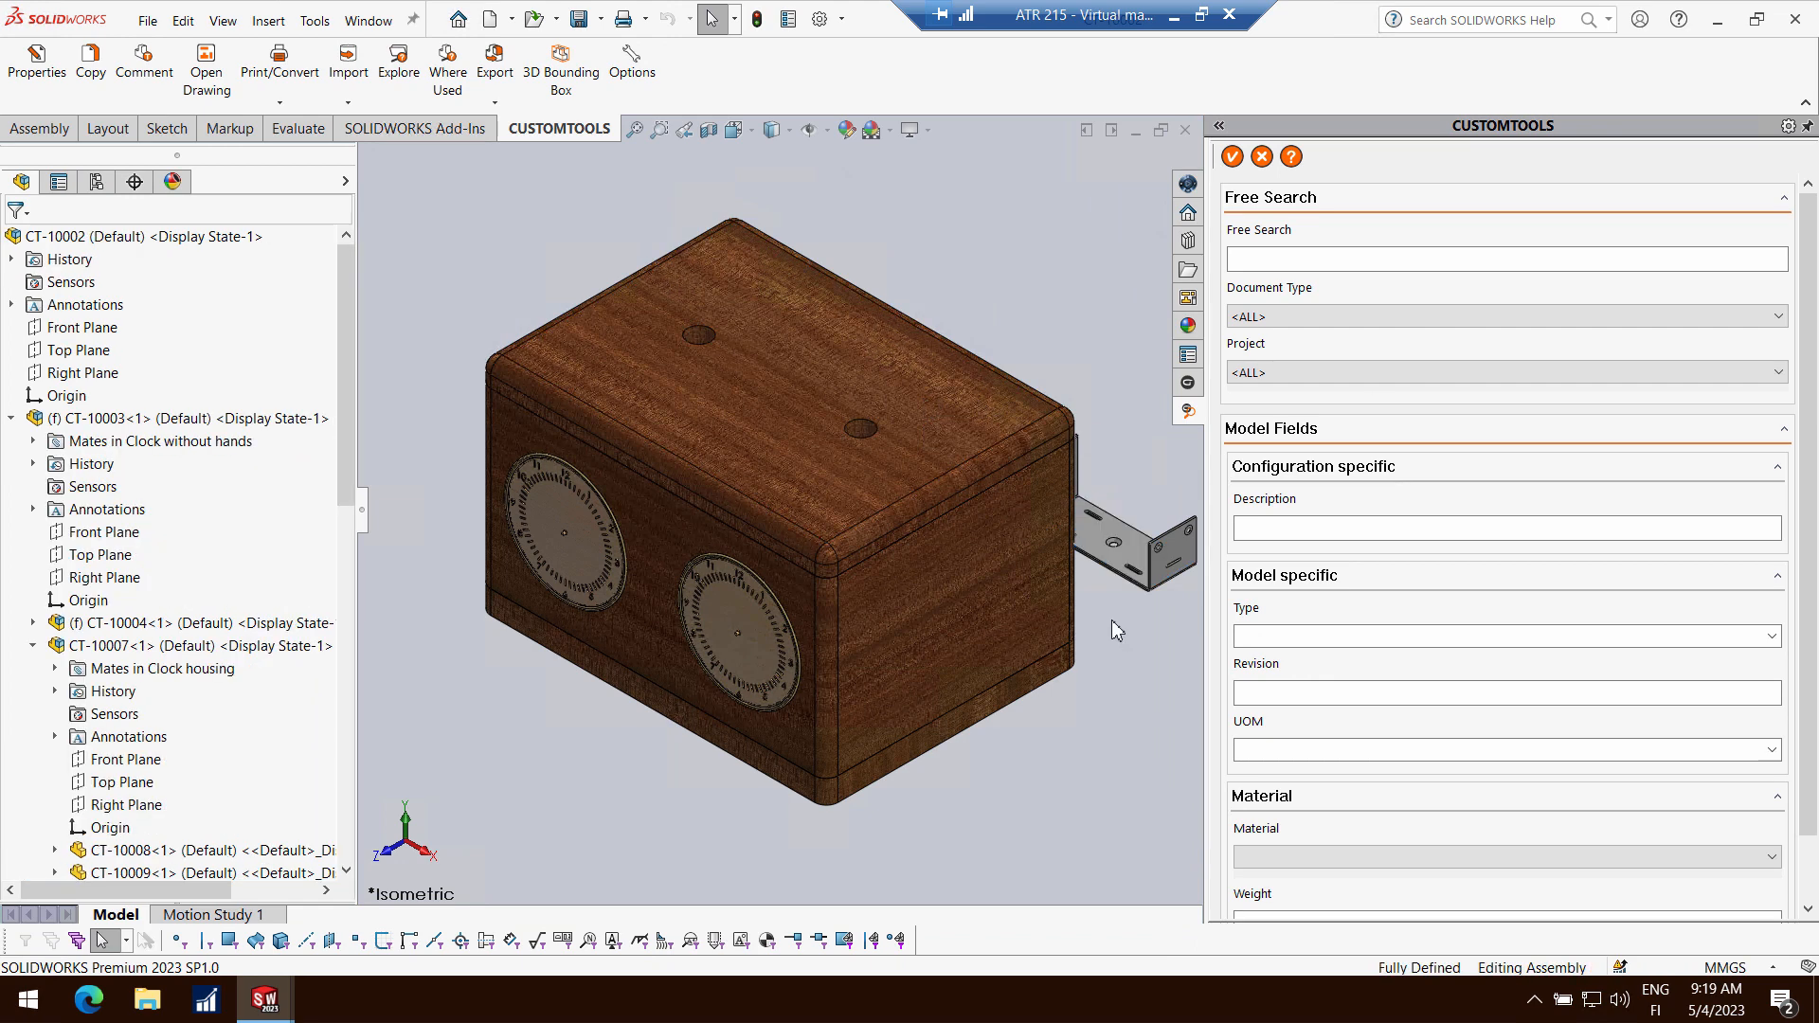
Try the Production drawings print rule and the Drawings to PDF conversion rule in a batch operation, and cancel it
left_click(289, 59)
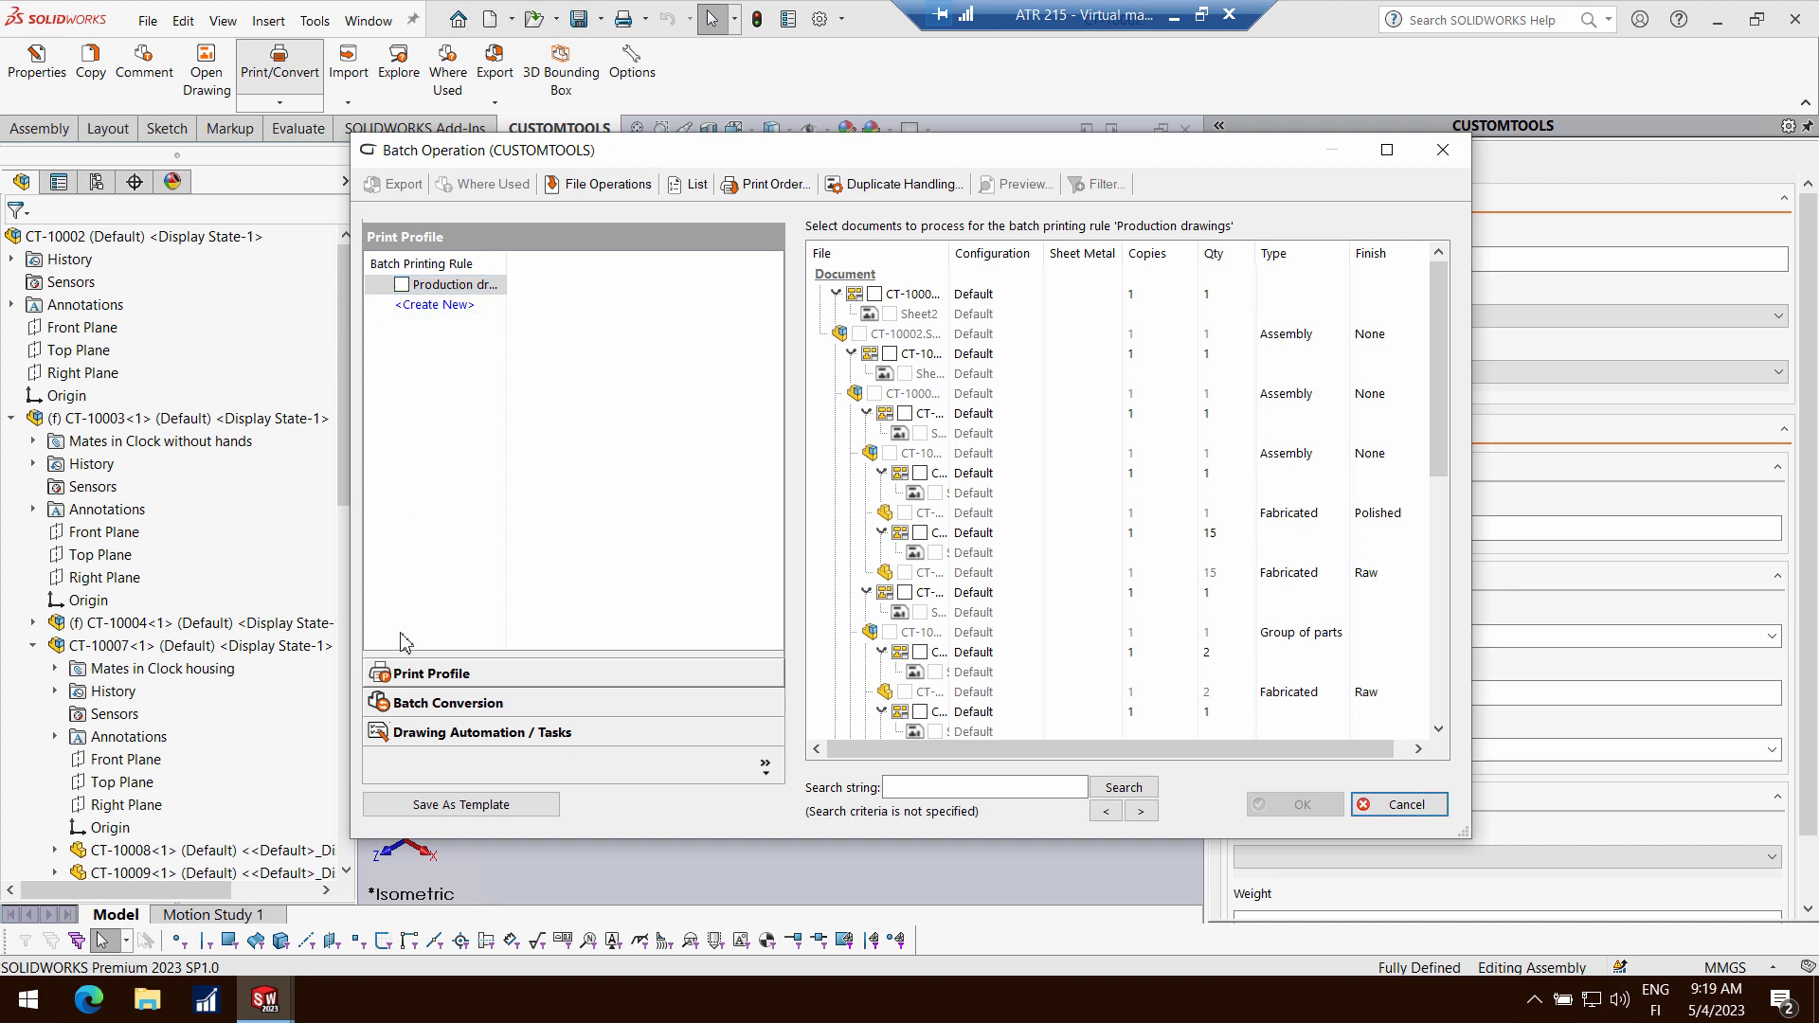
left_click(402, 285)
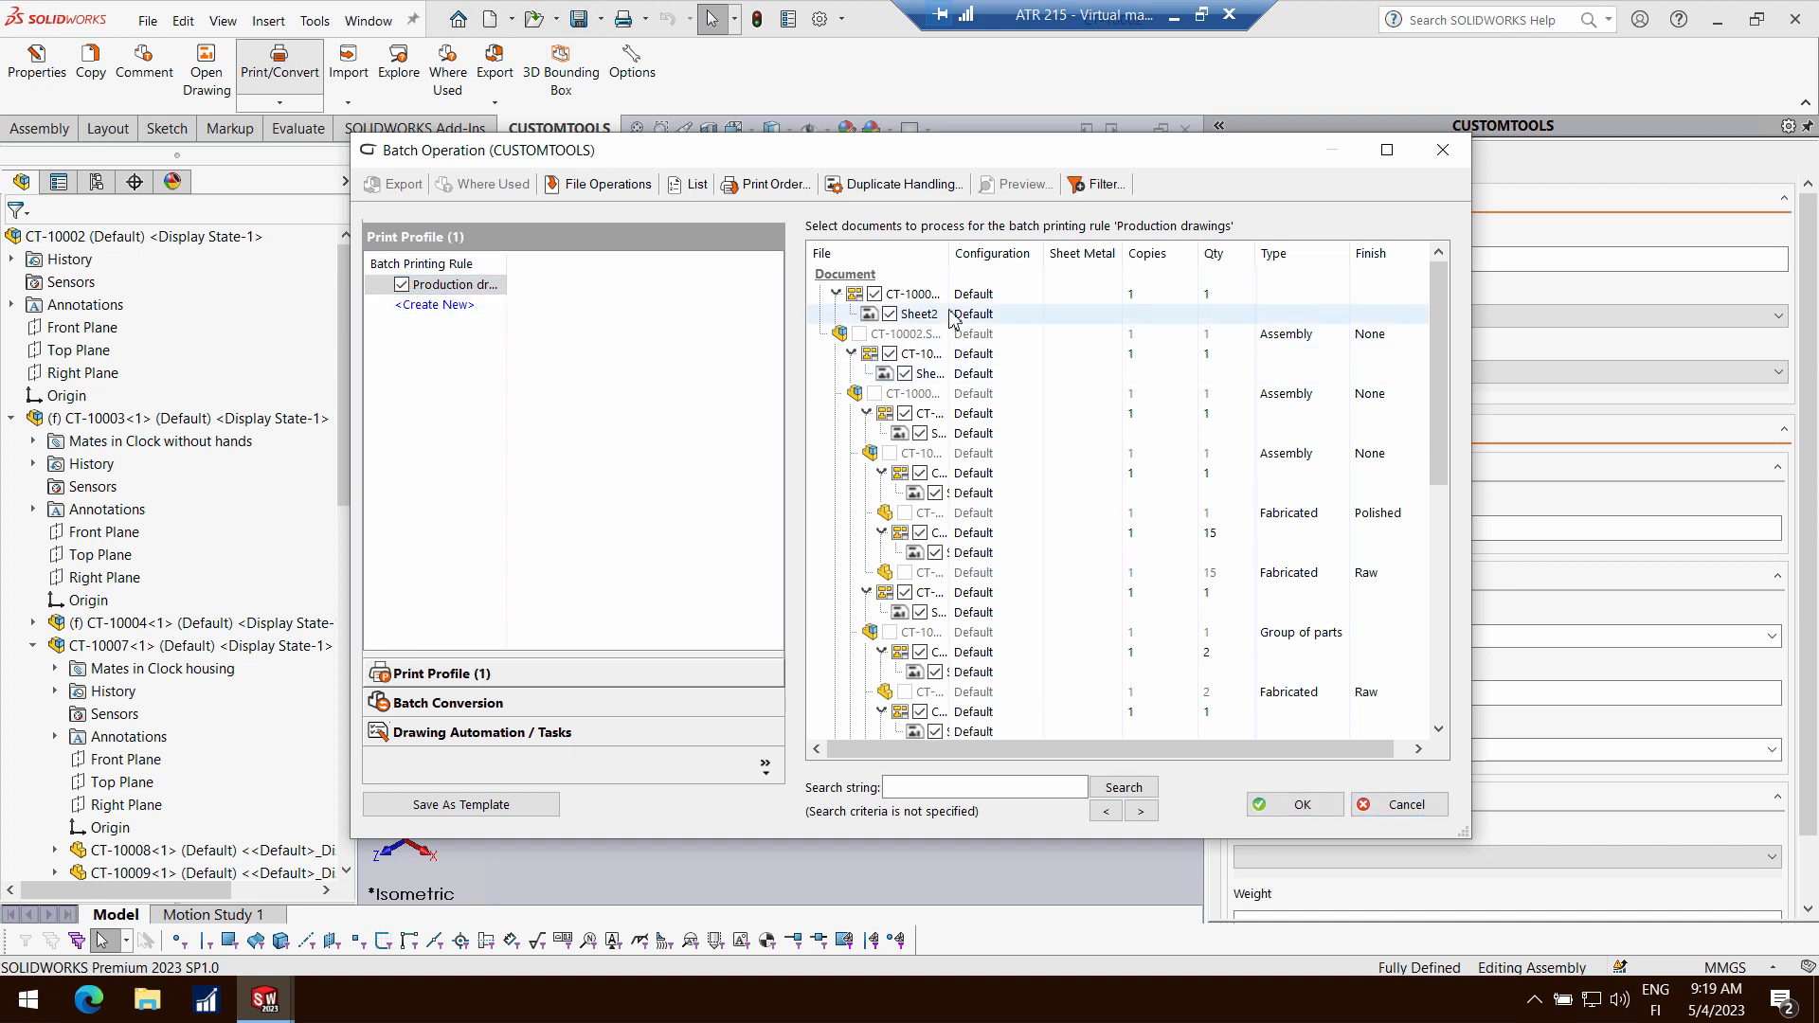
left_click(530, 703)
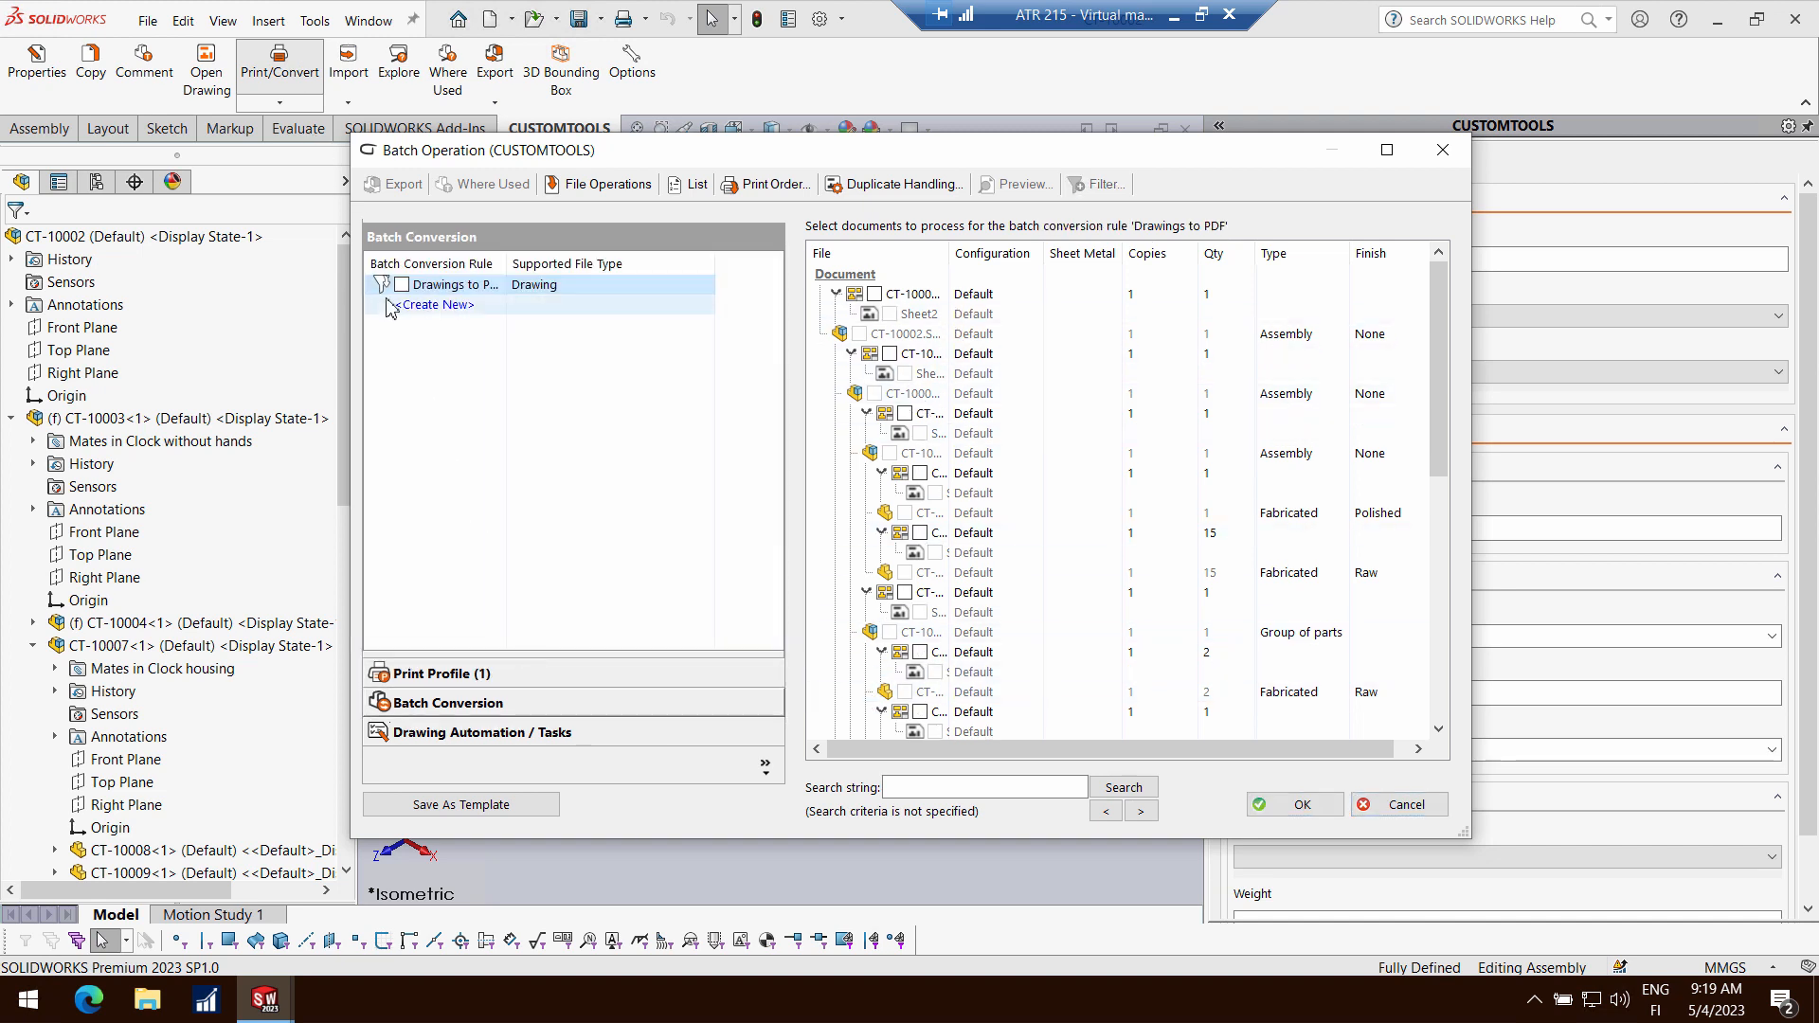
left_click(403, 285)
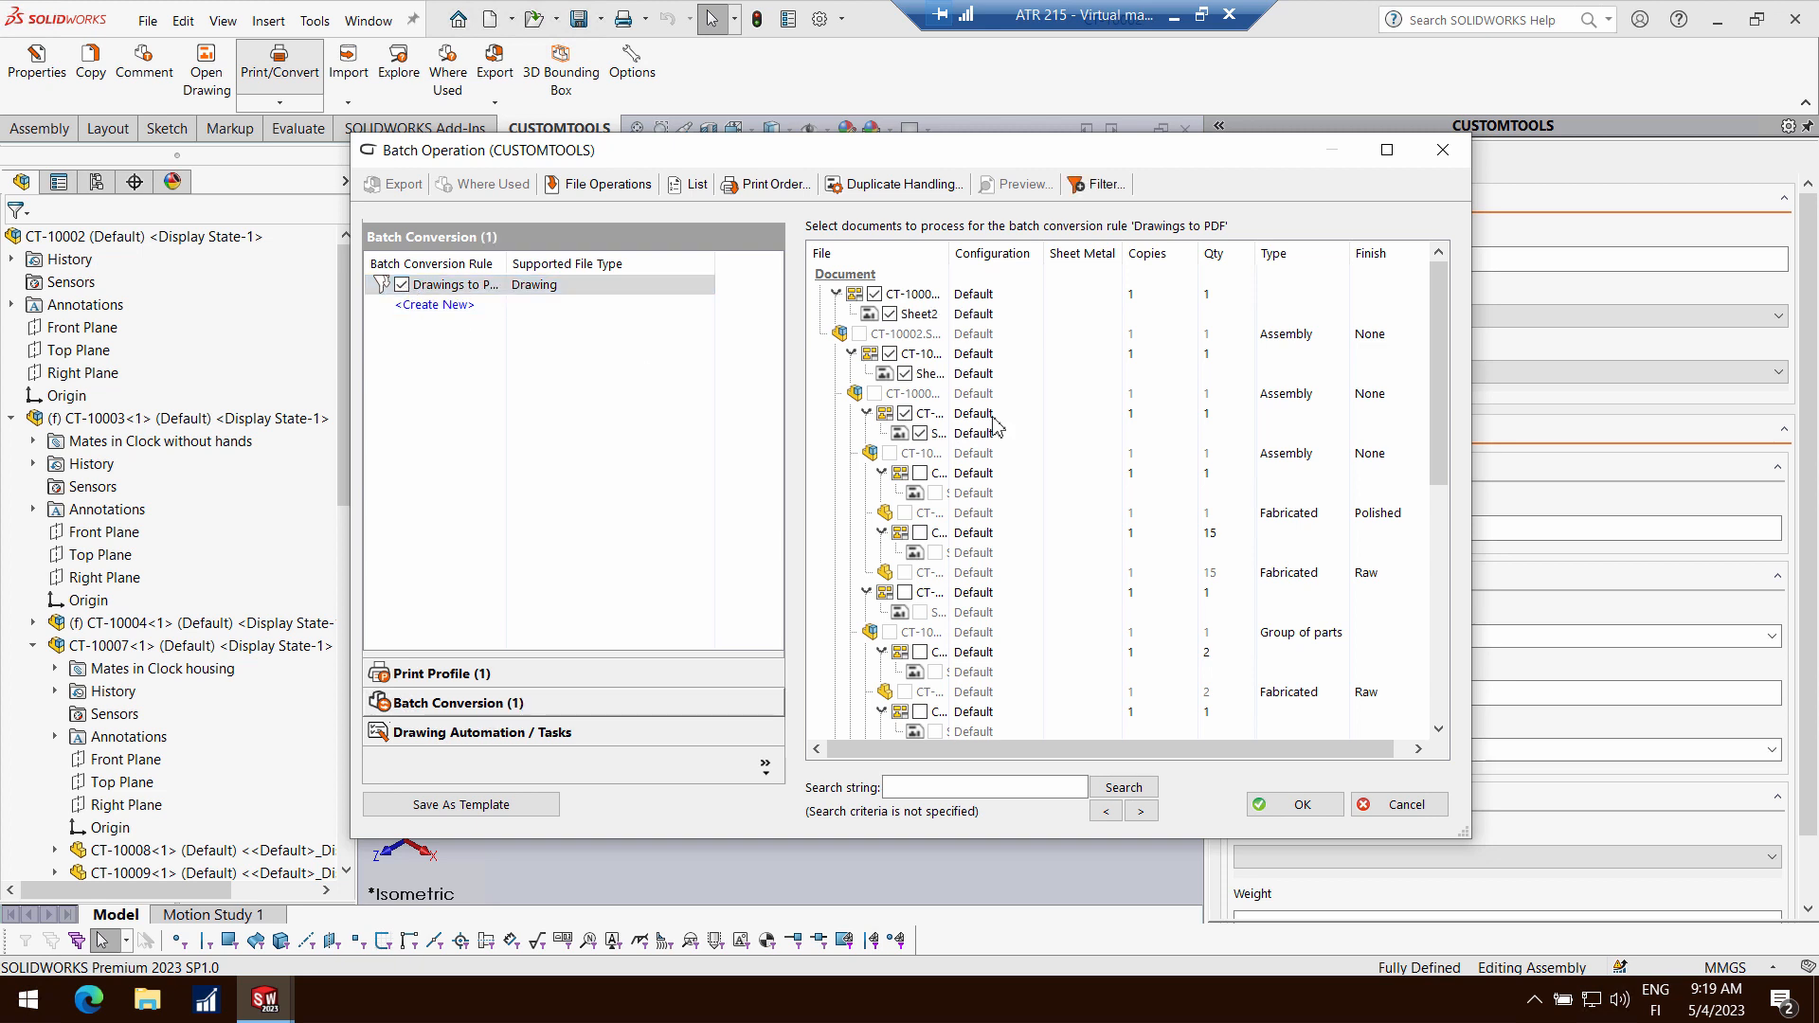
left_click(699, 284)
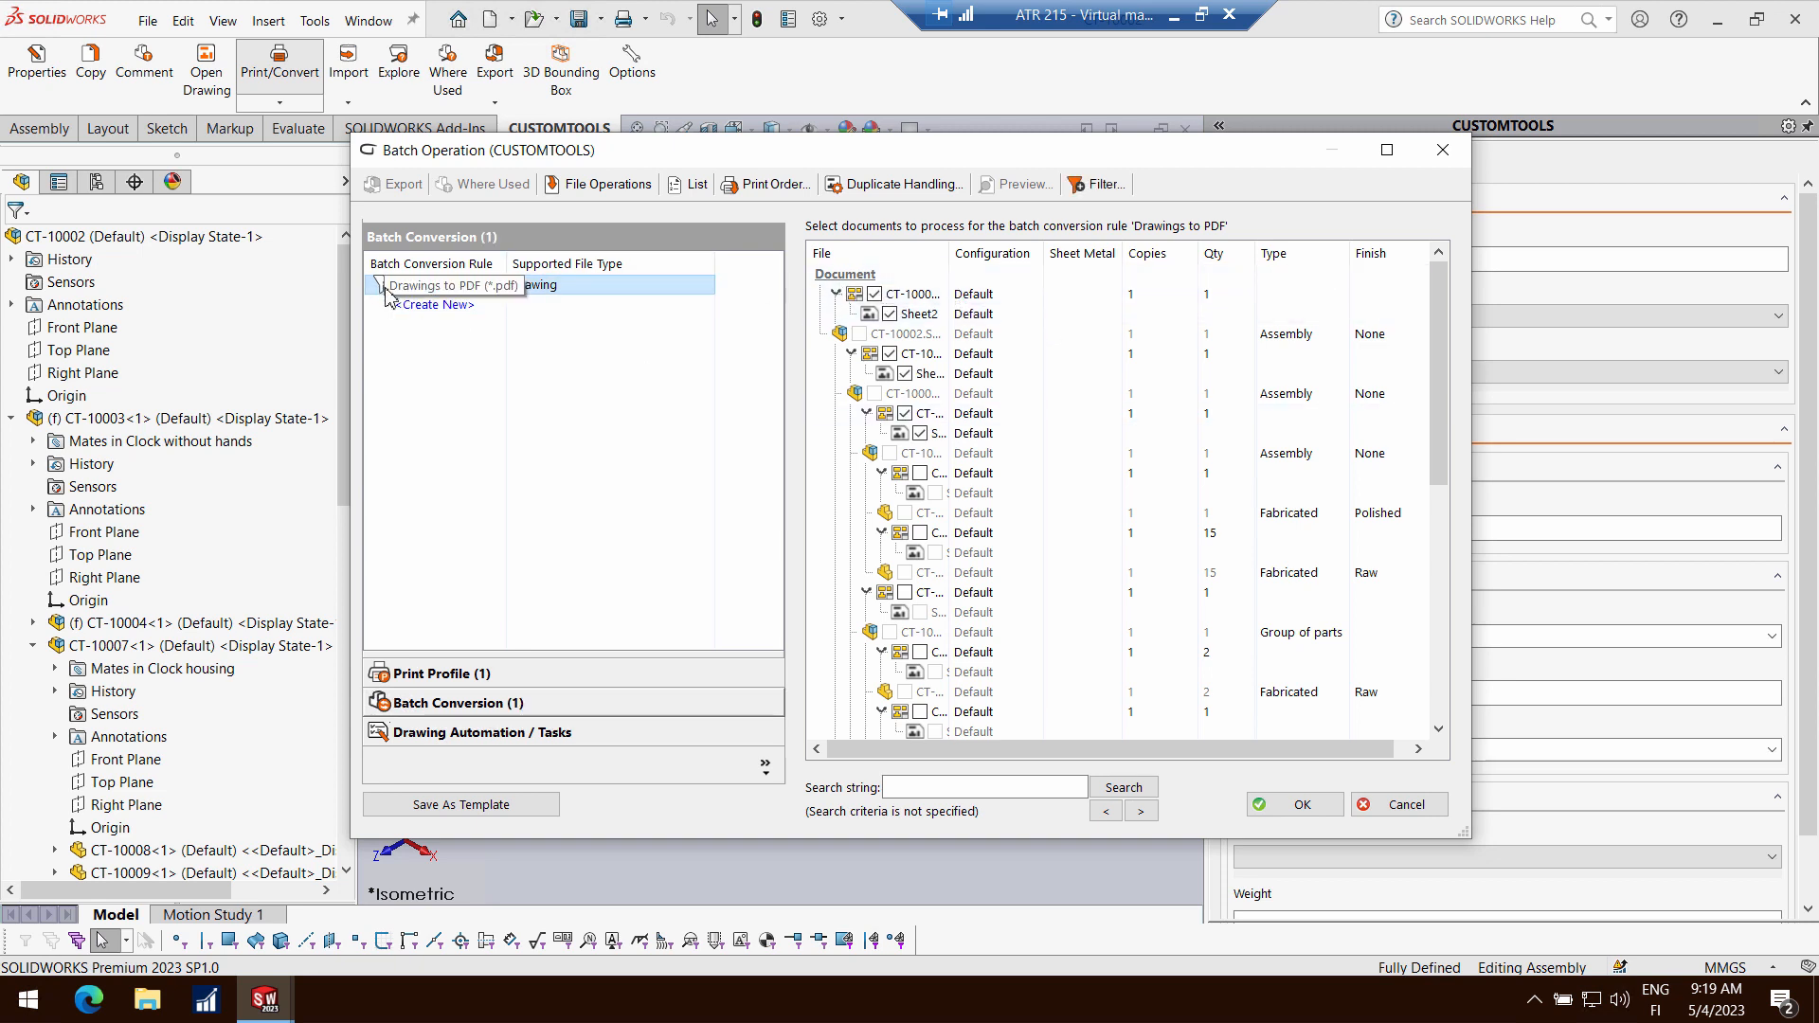
left_click(1274, 343)
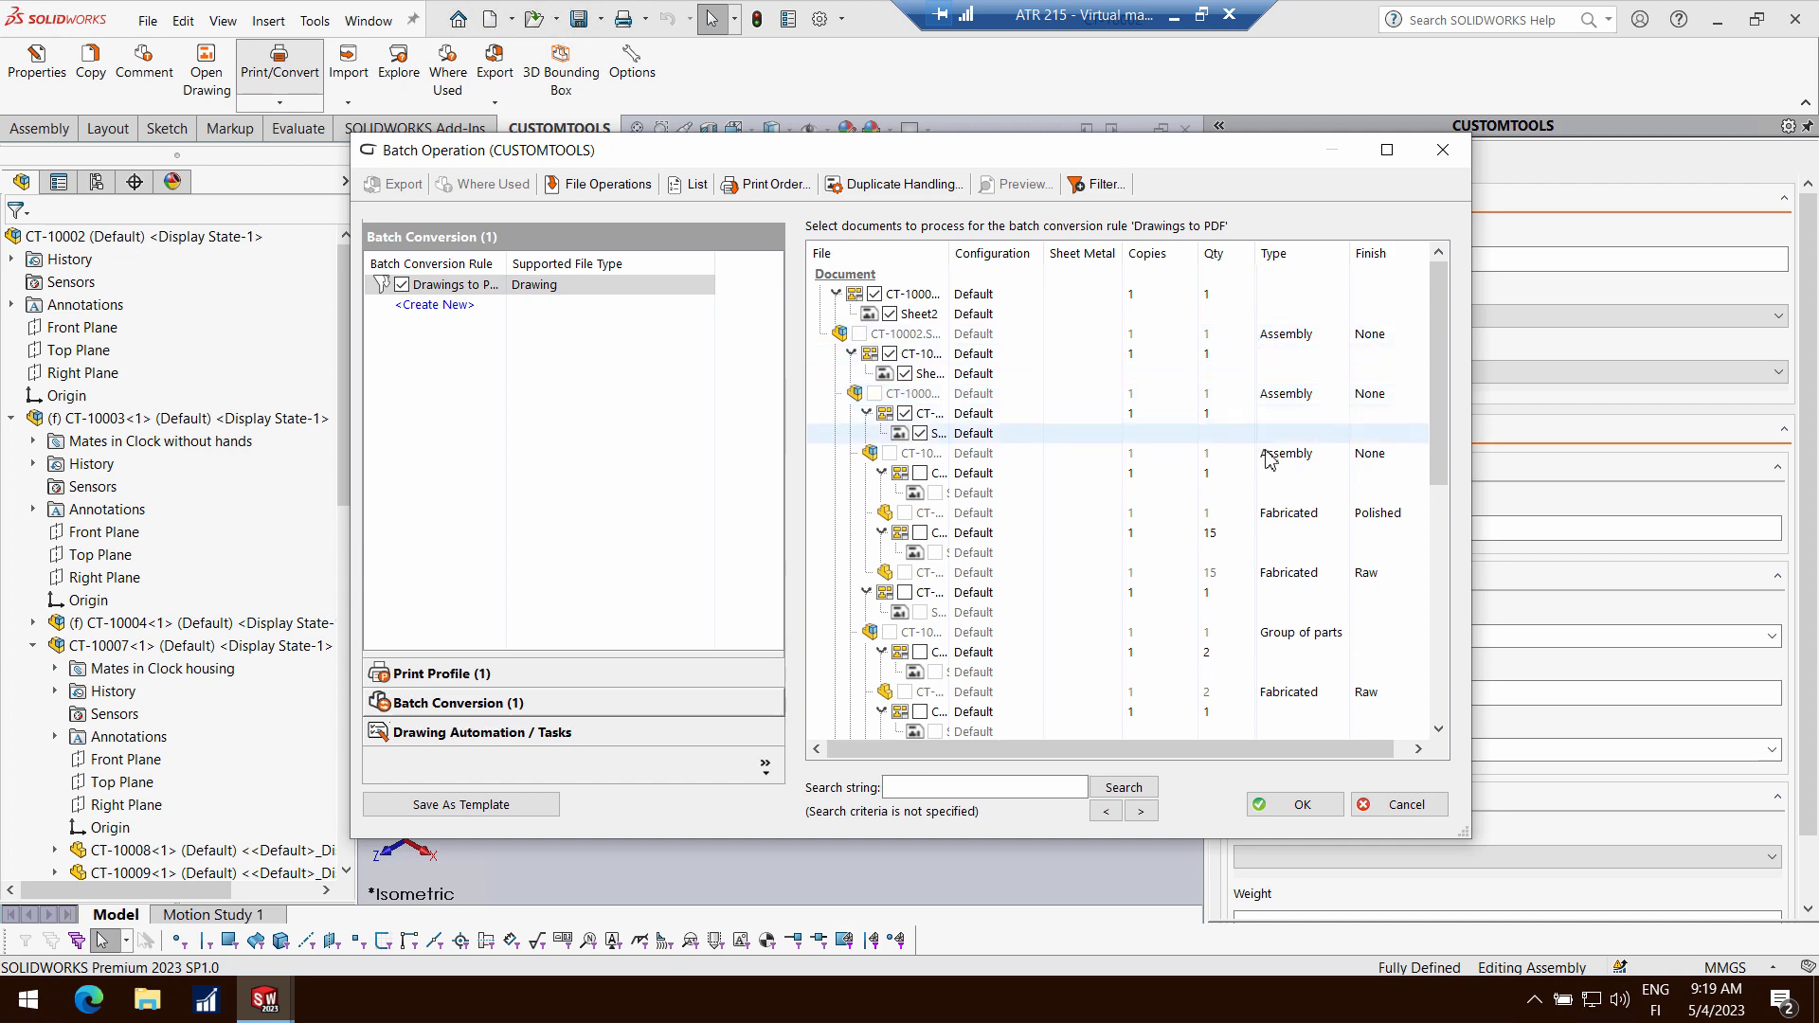
left_click(1399, 804)
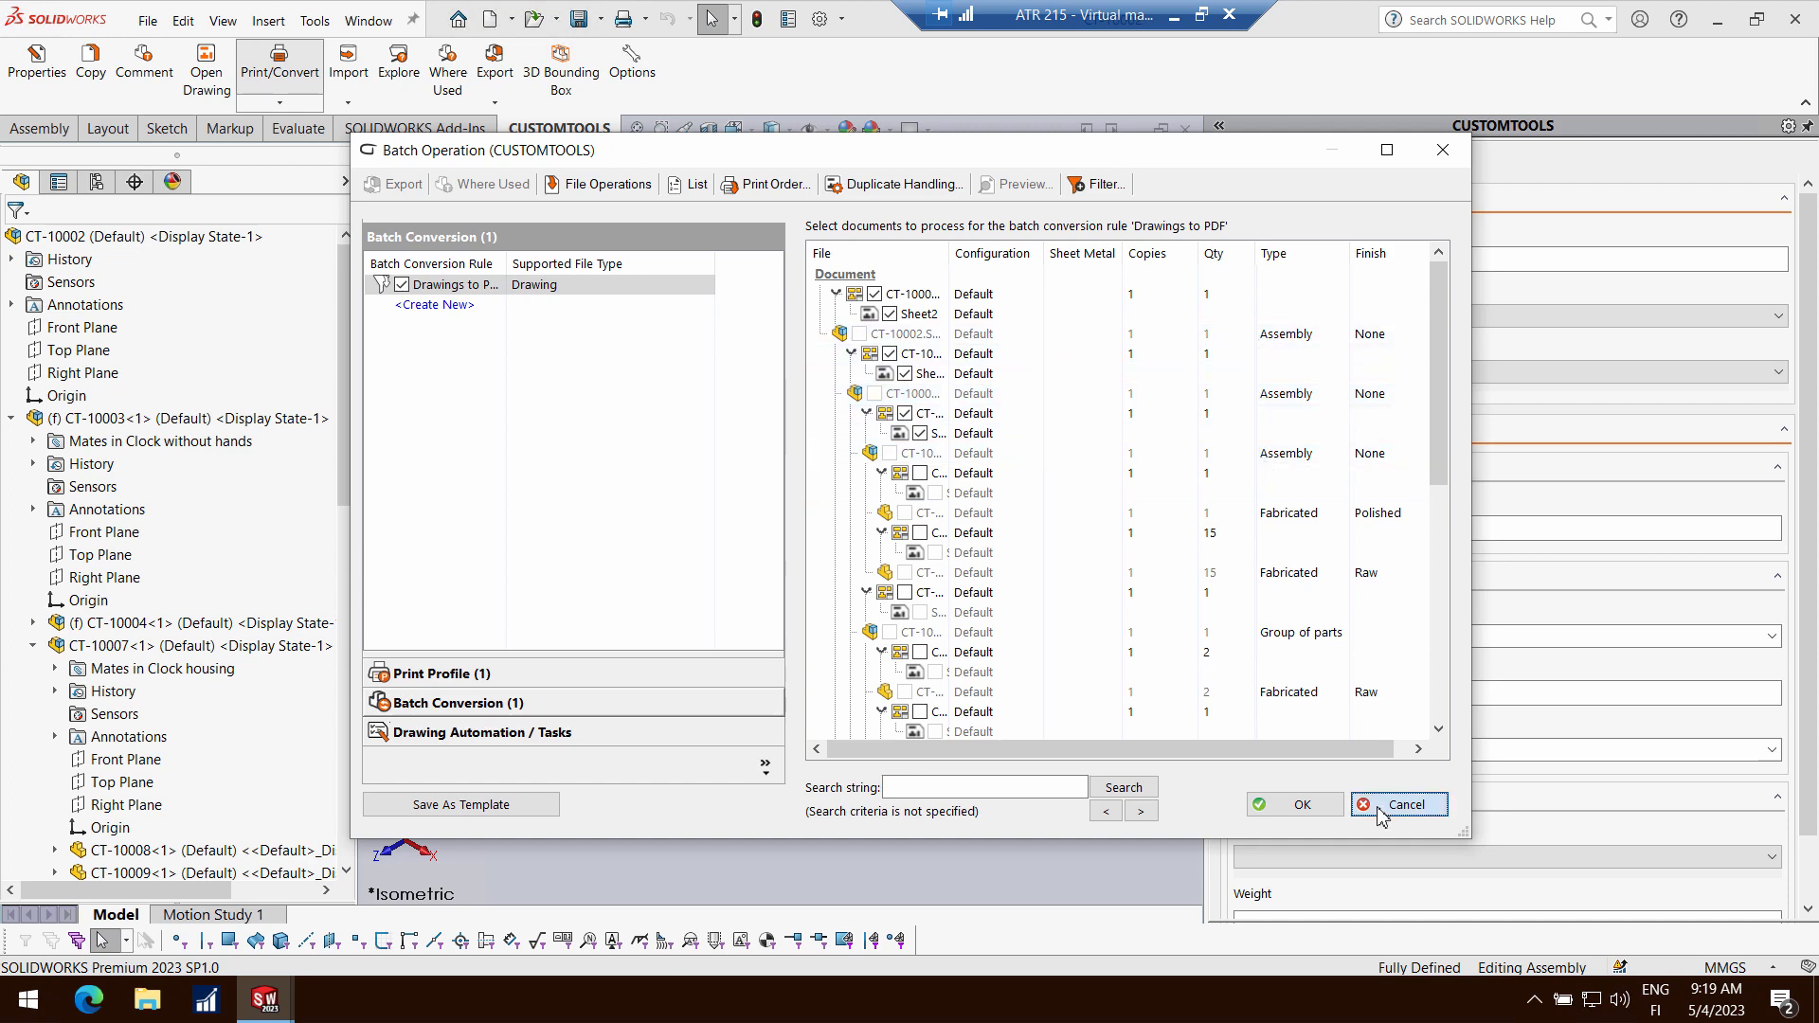
Review the Drawings to PDF file conversion rule and the print profile settings in the CUSTOMTOOLS profile options
left_click(634, 72)
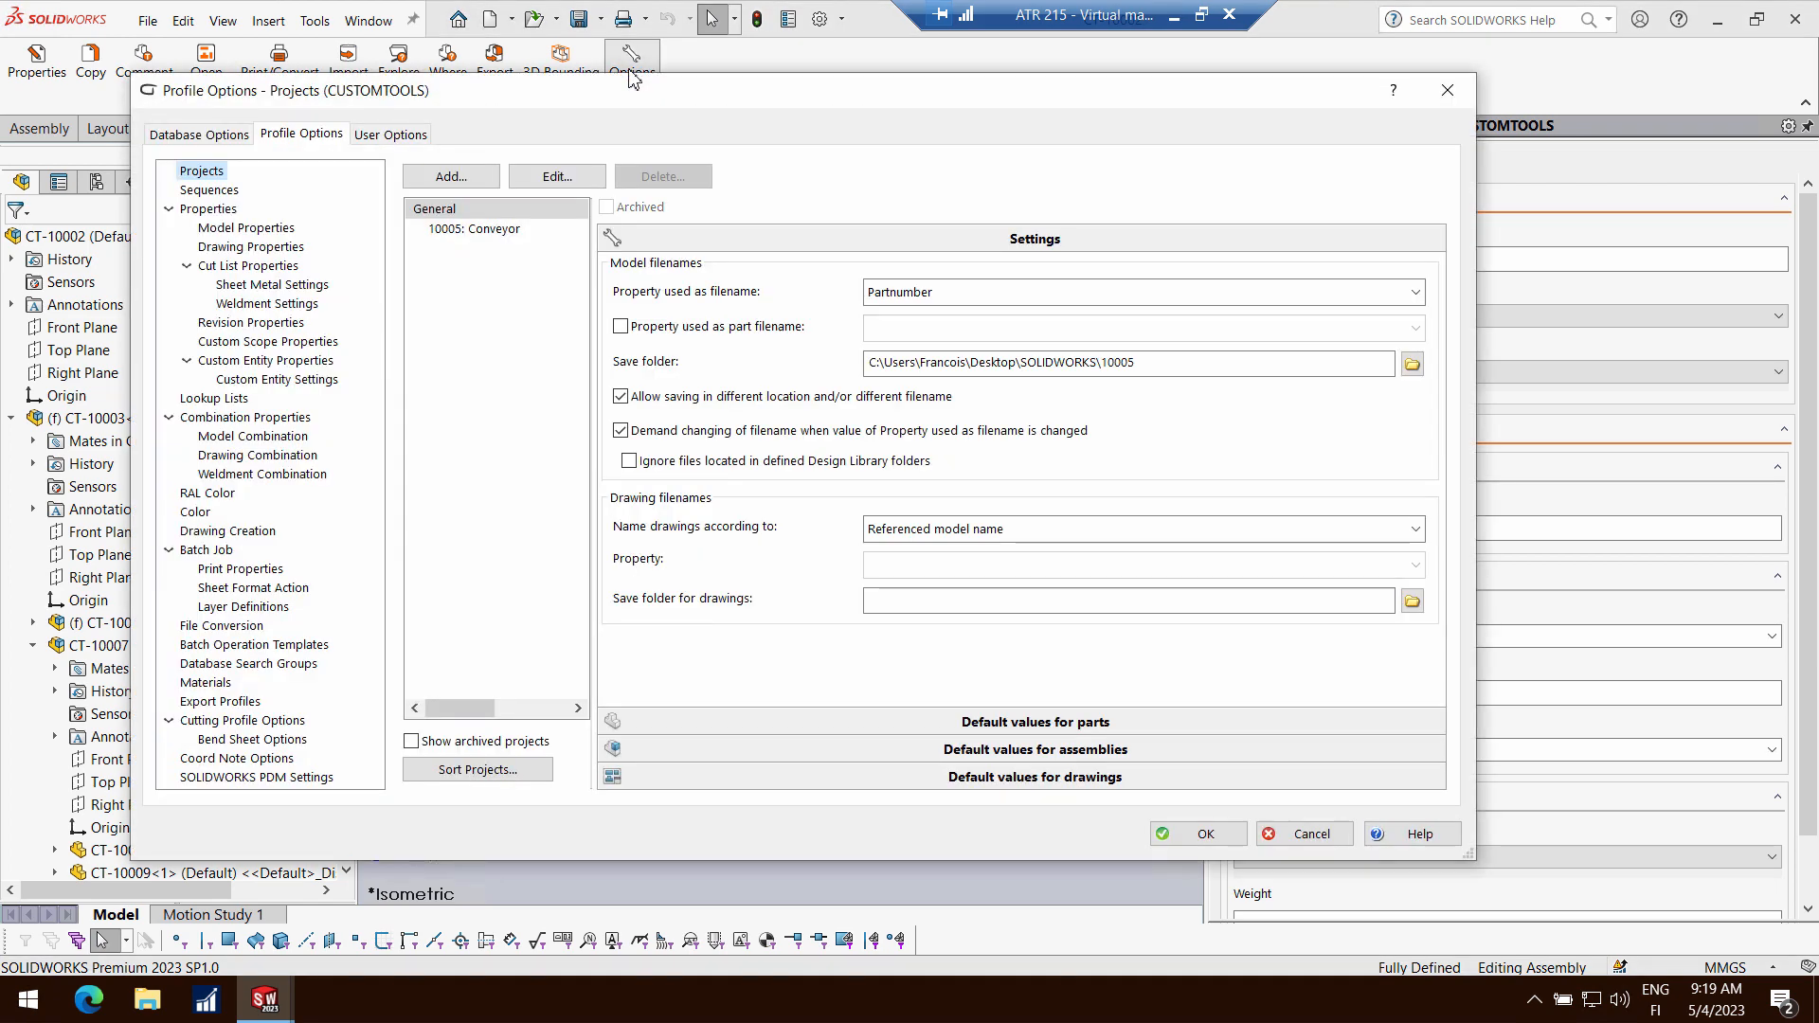
left_click(228, 631)
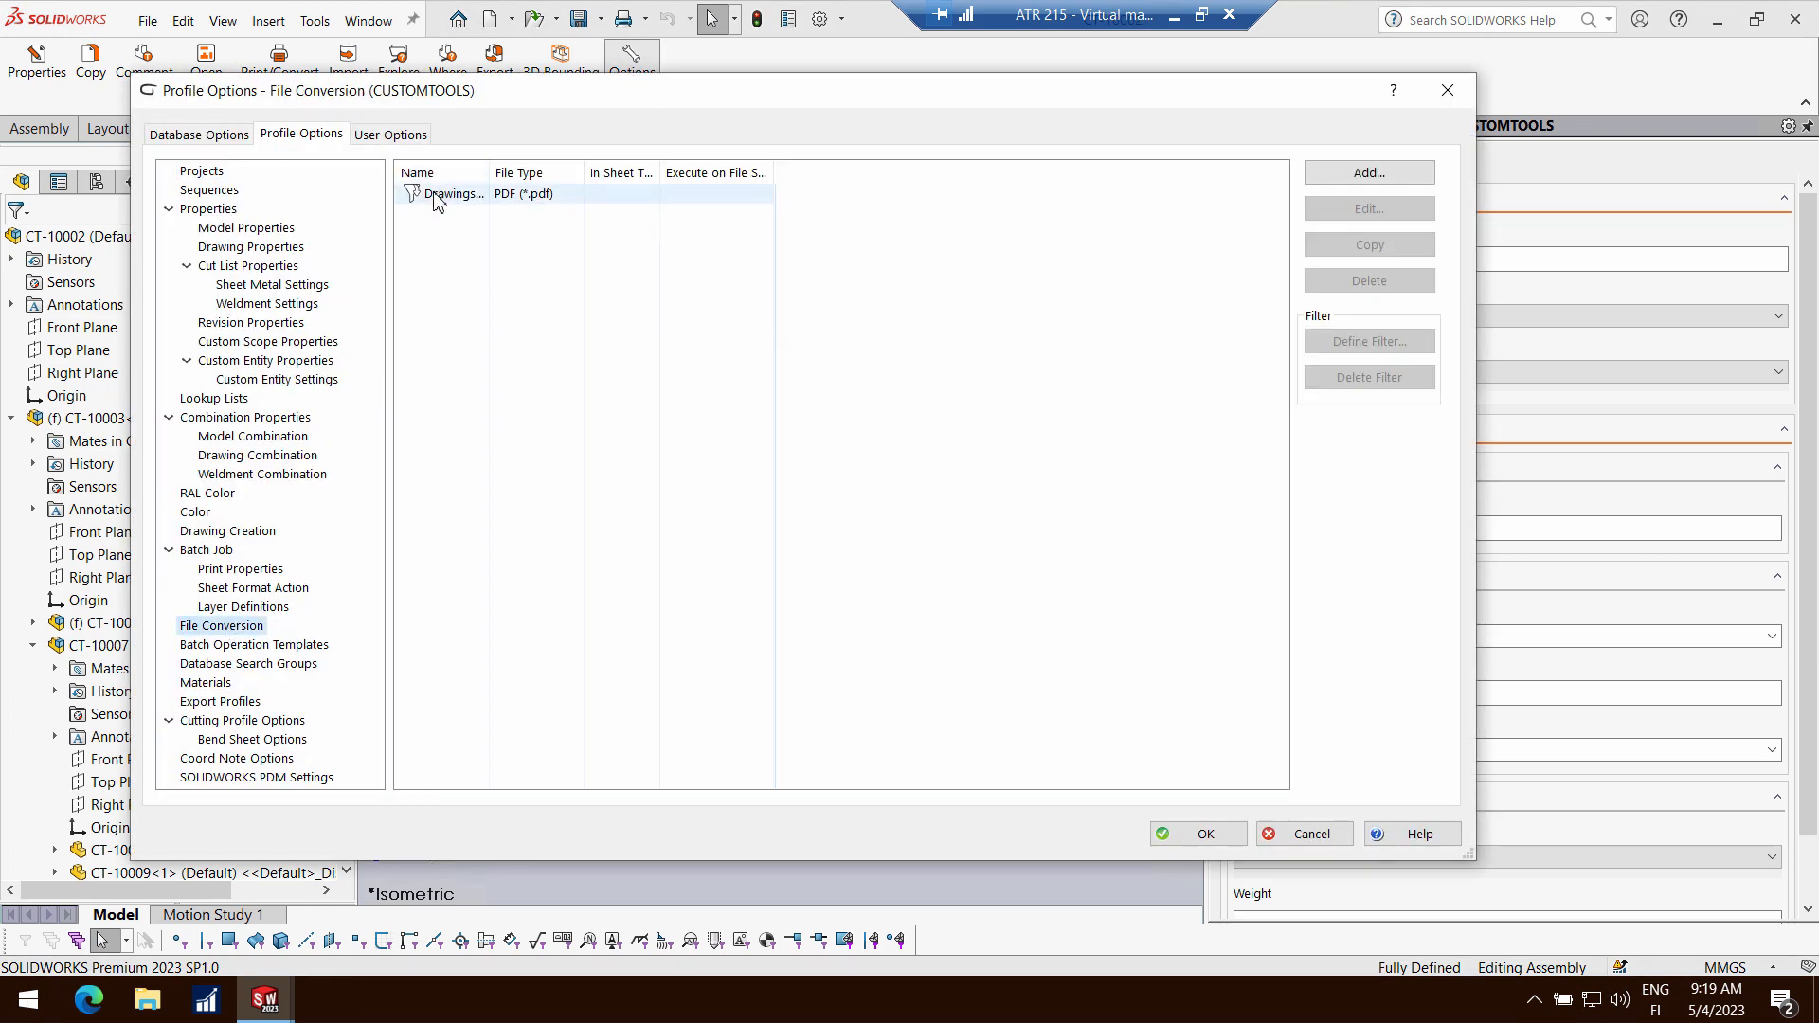
left_click(440, 193)
left_click(1369, 208)
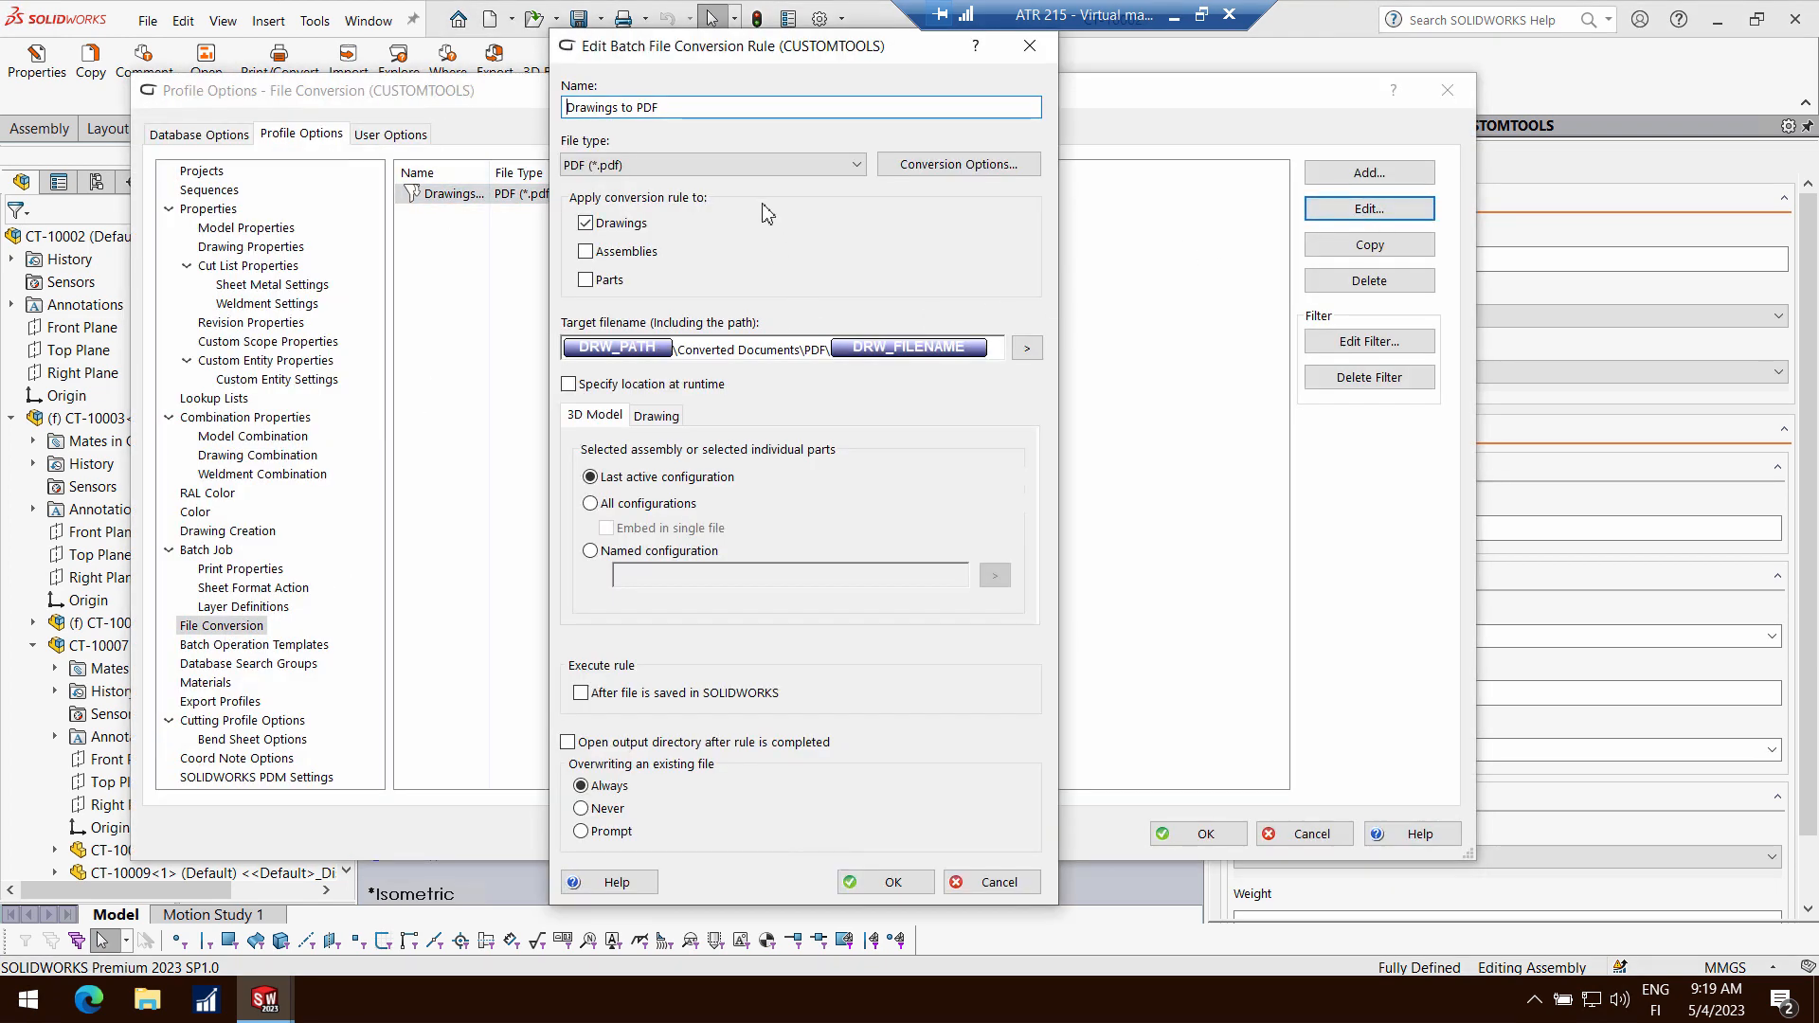
left_click(995, 882)
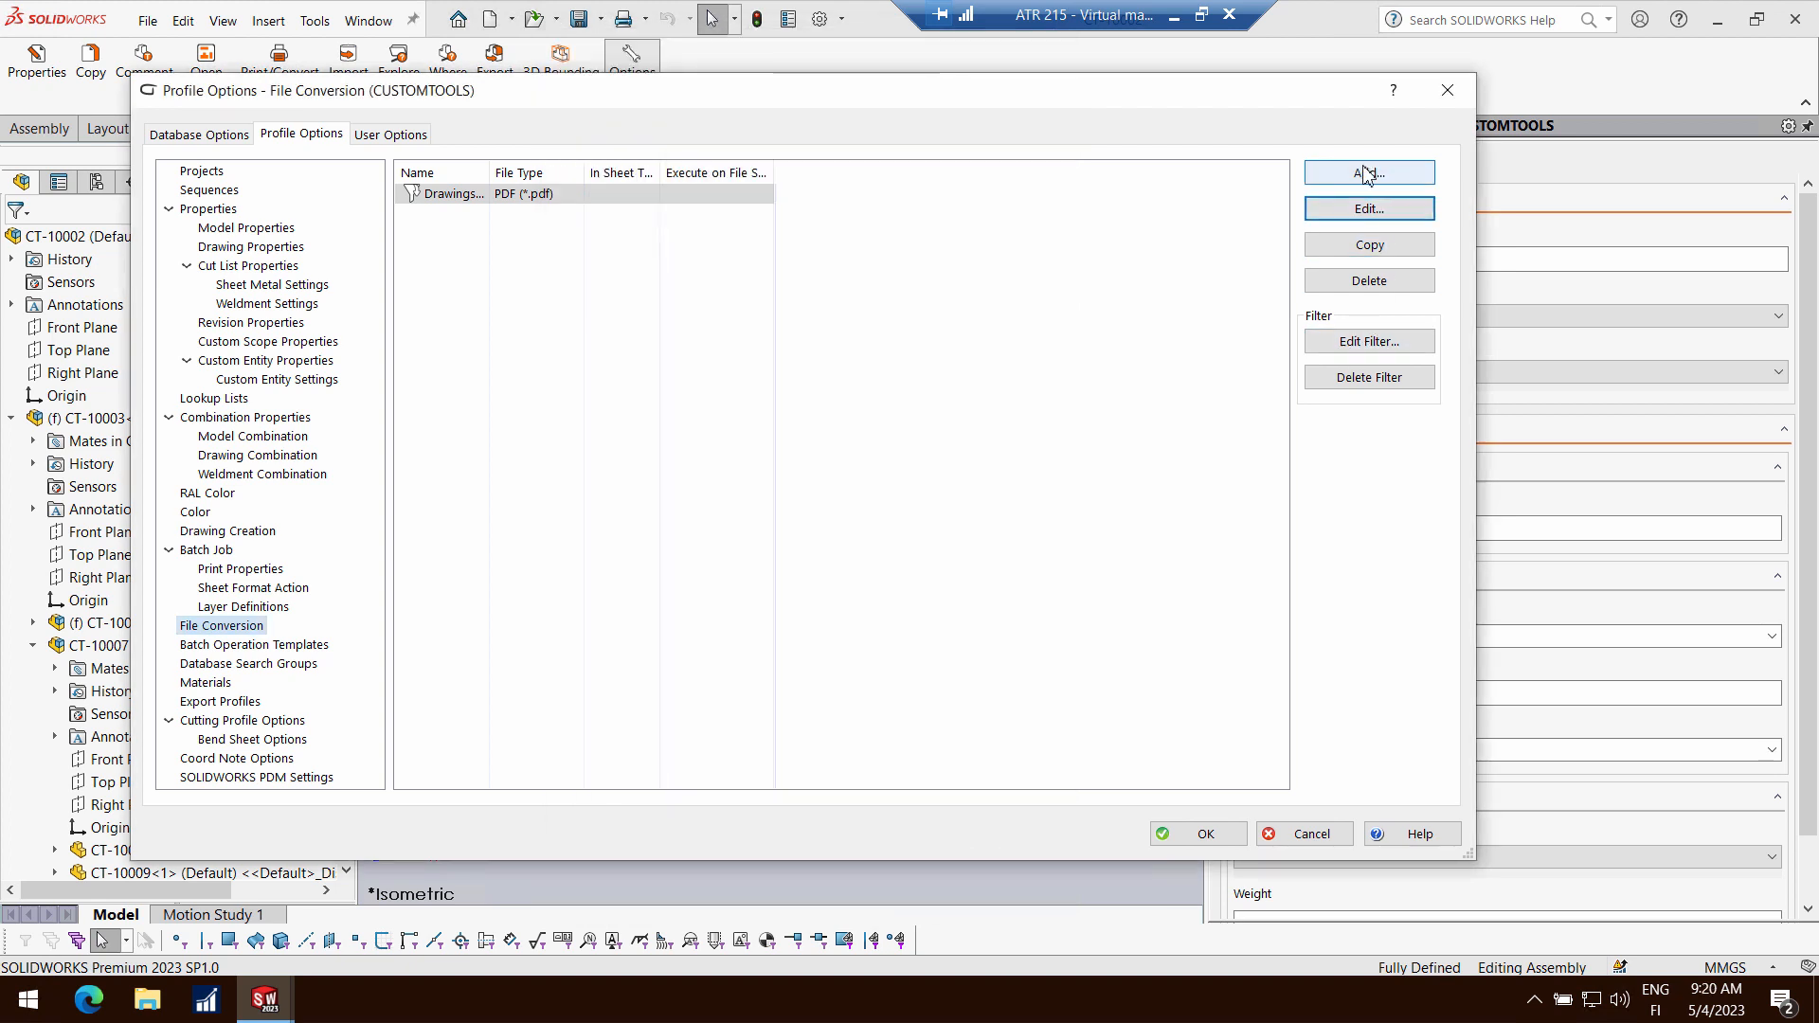
left_click(239, 568)
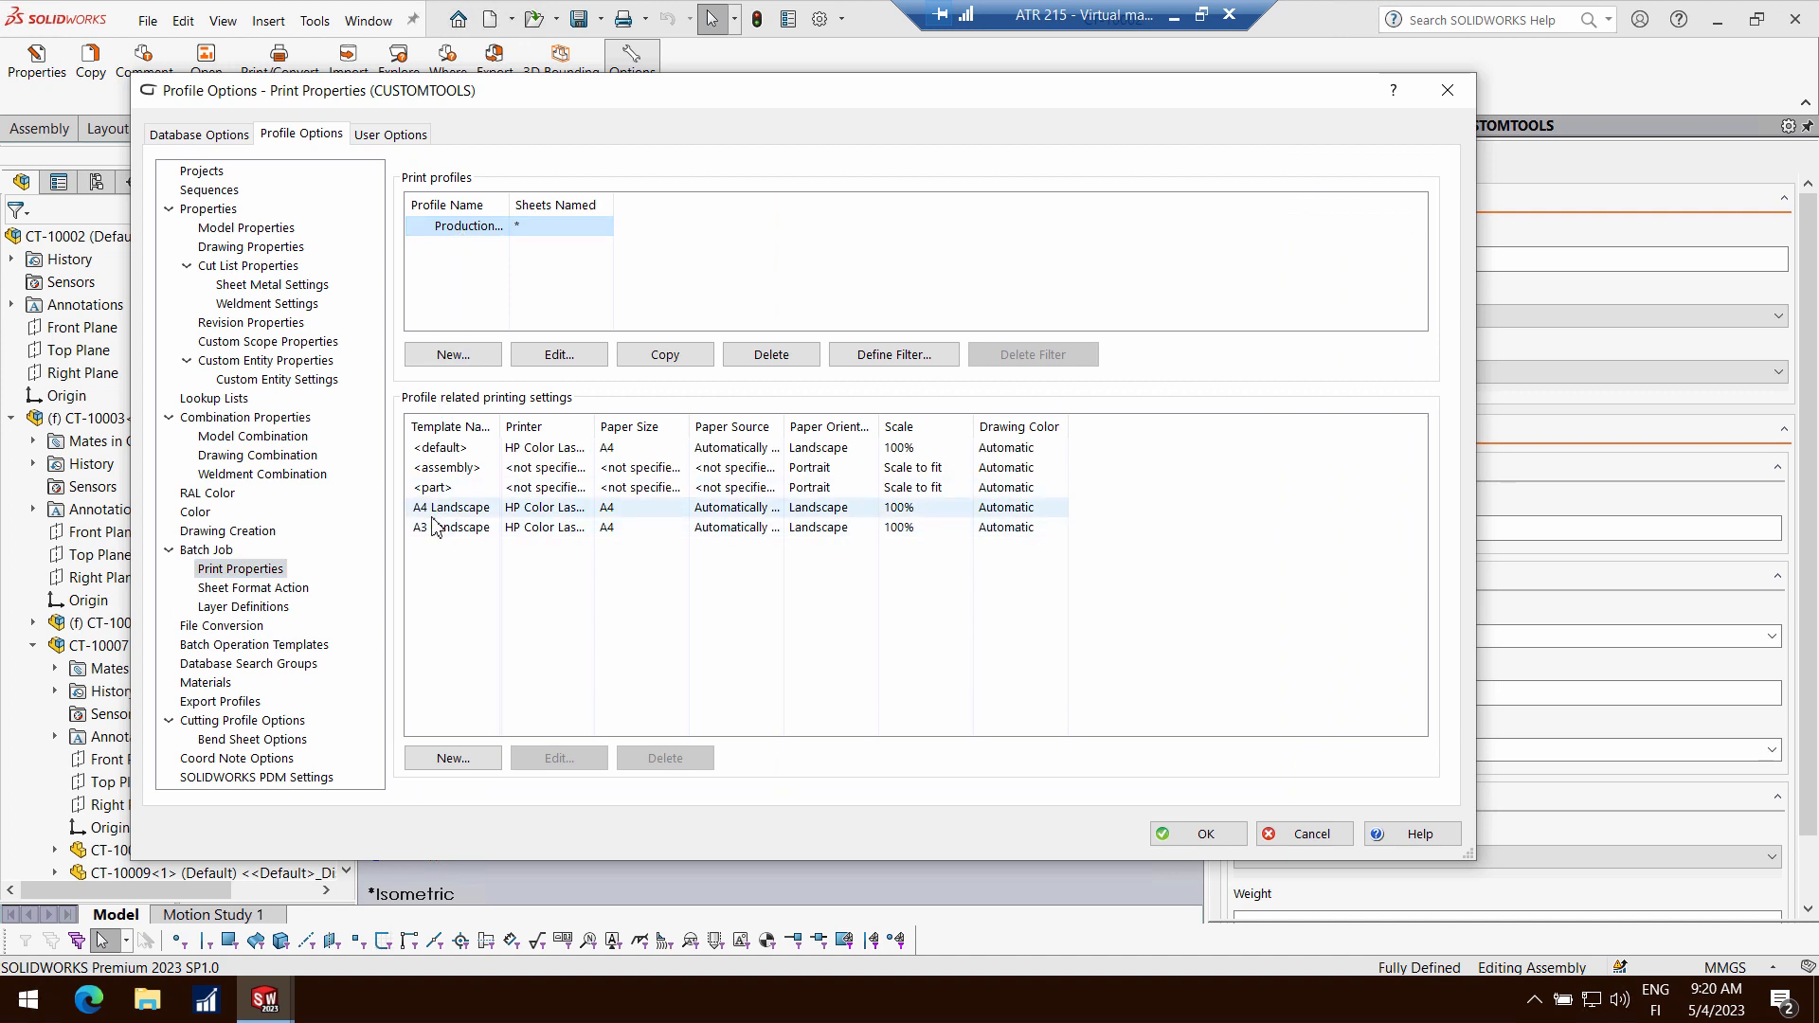
left_click(1311, 834)
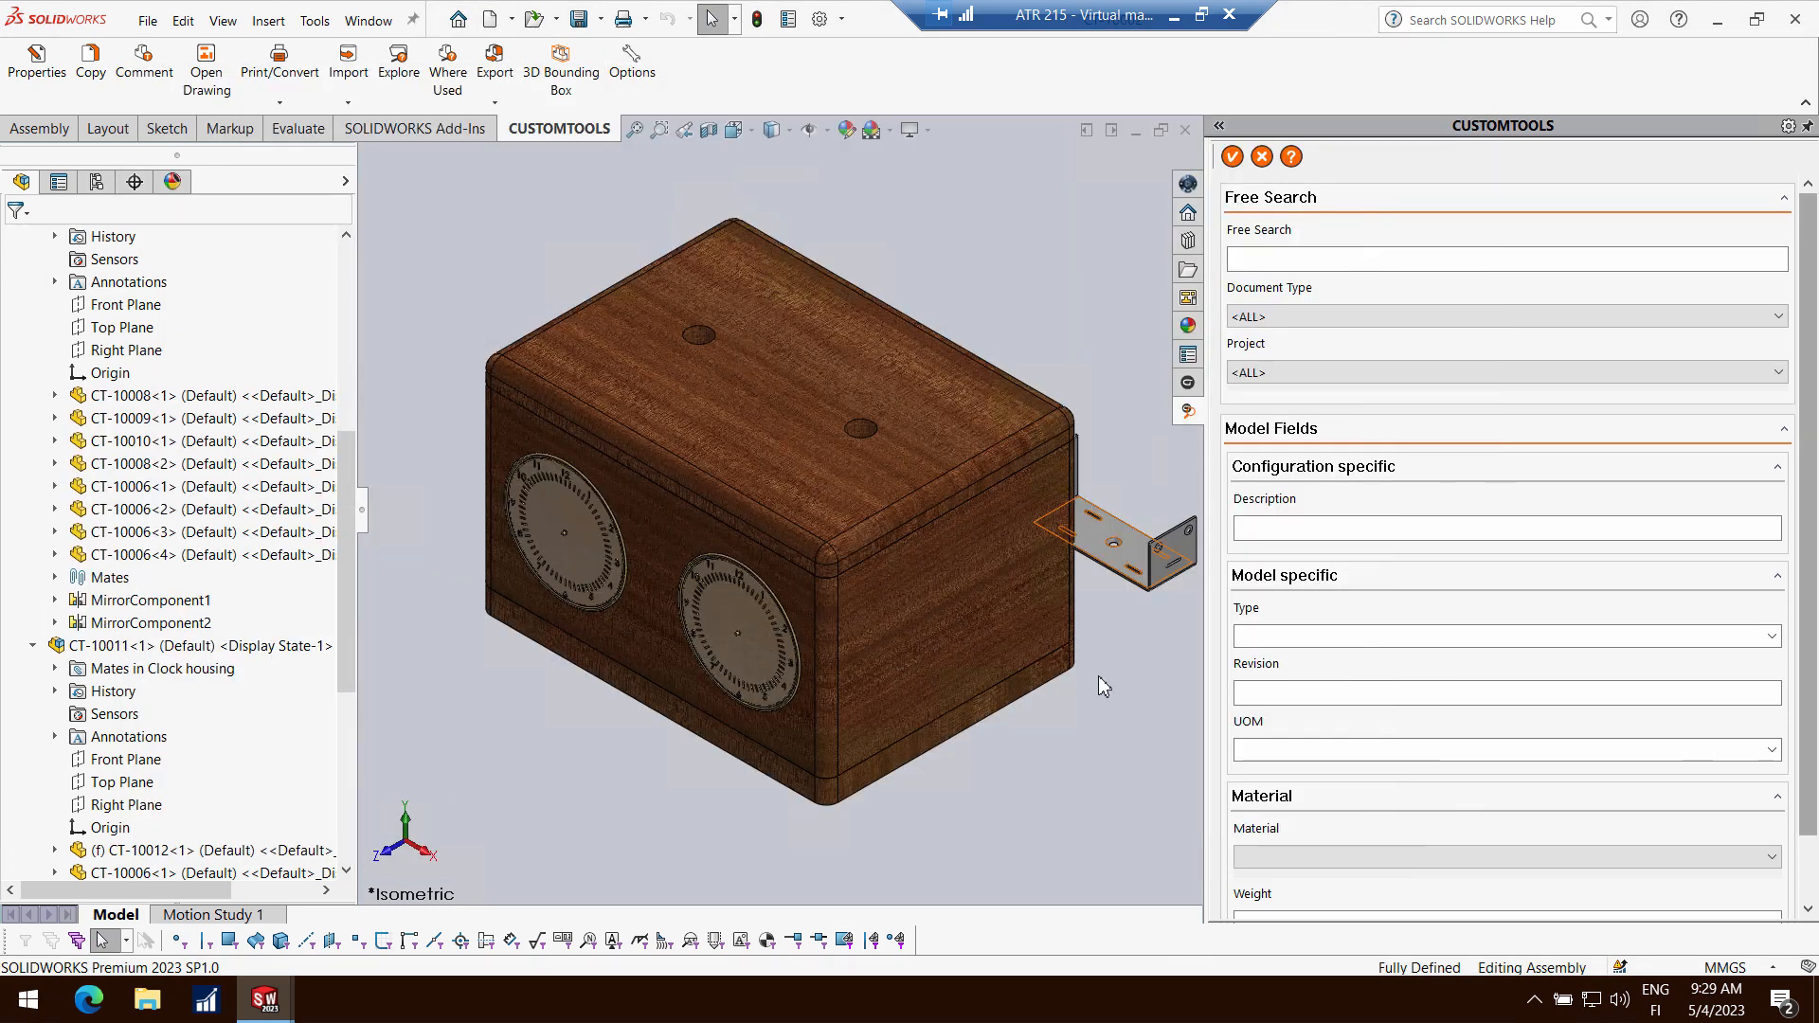
Locate the file of the clock top part in its Windows folder from the assembly, and close the folder
left_click(729, 424)
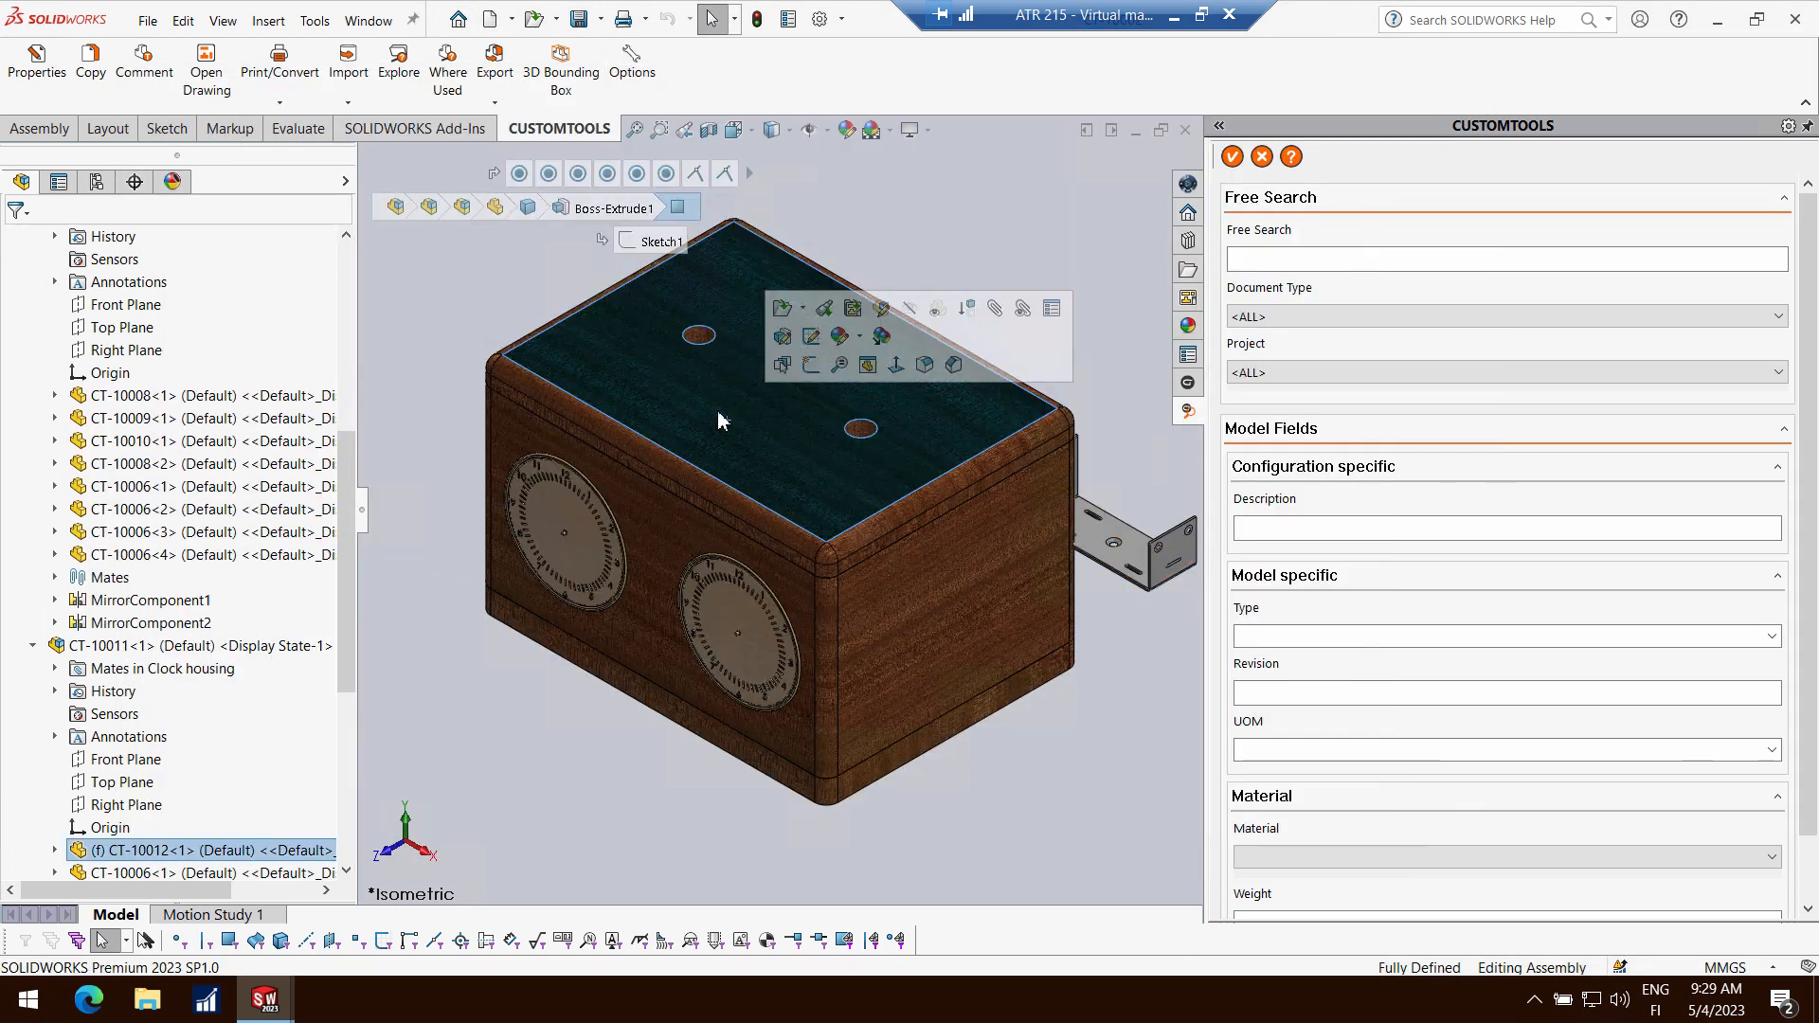
left_click(399, 63)
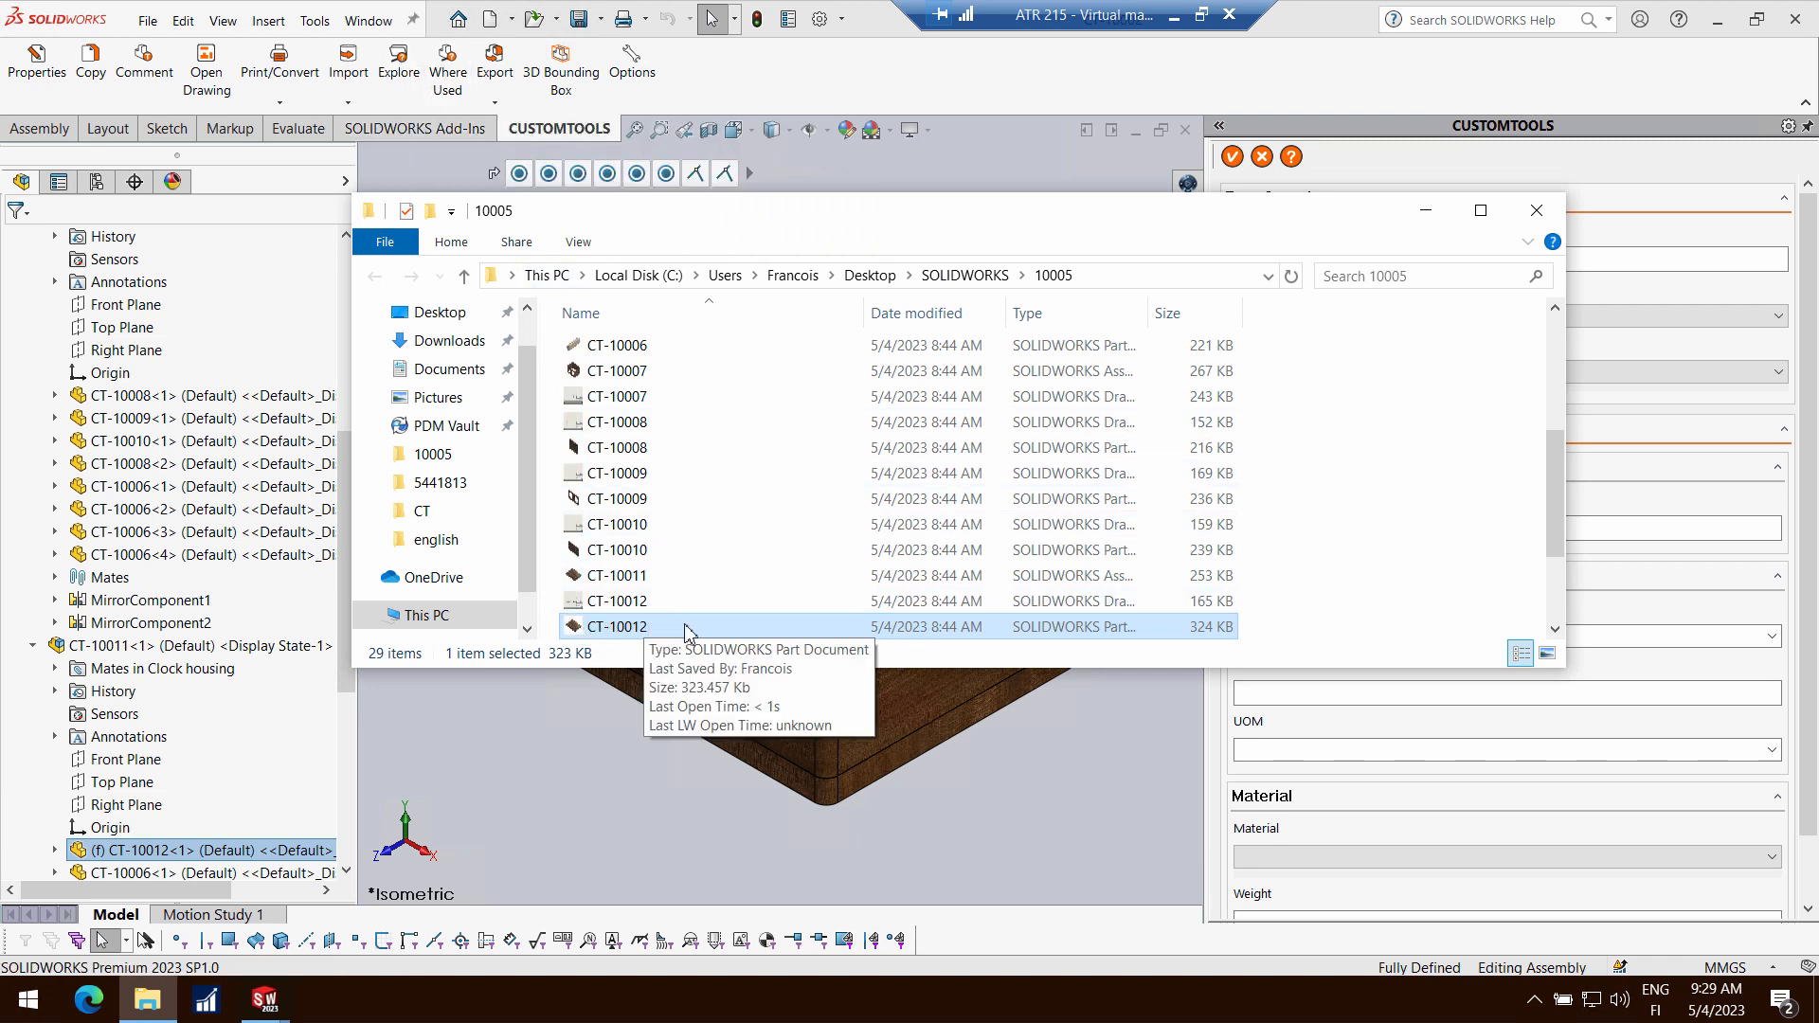
left_click(1537, 210)
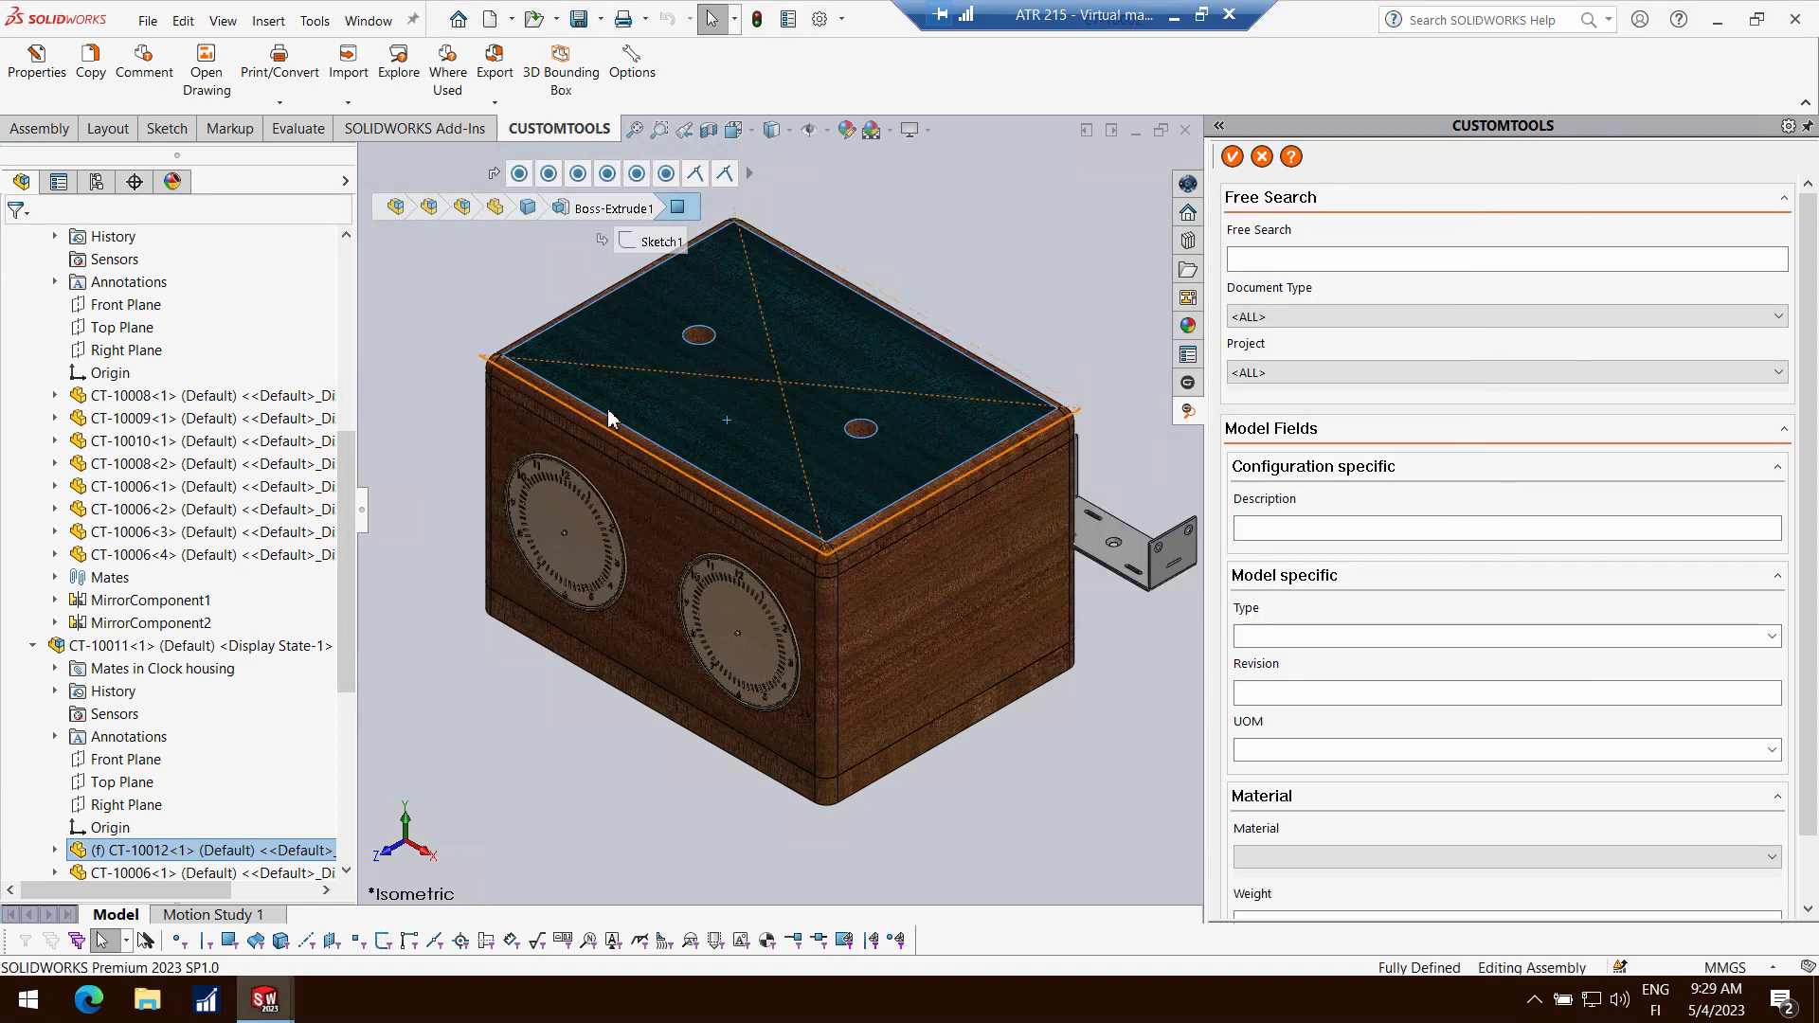
Check where the clock top part is used, examining its referring drawing and assembly, and clear the selection
left_click(447, 71)
left_click(753, 440)
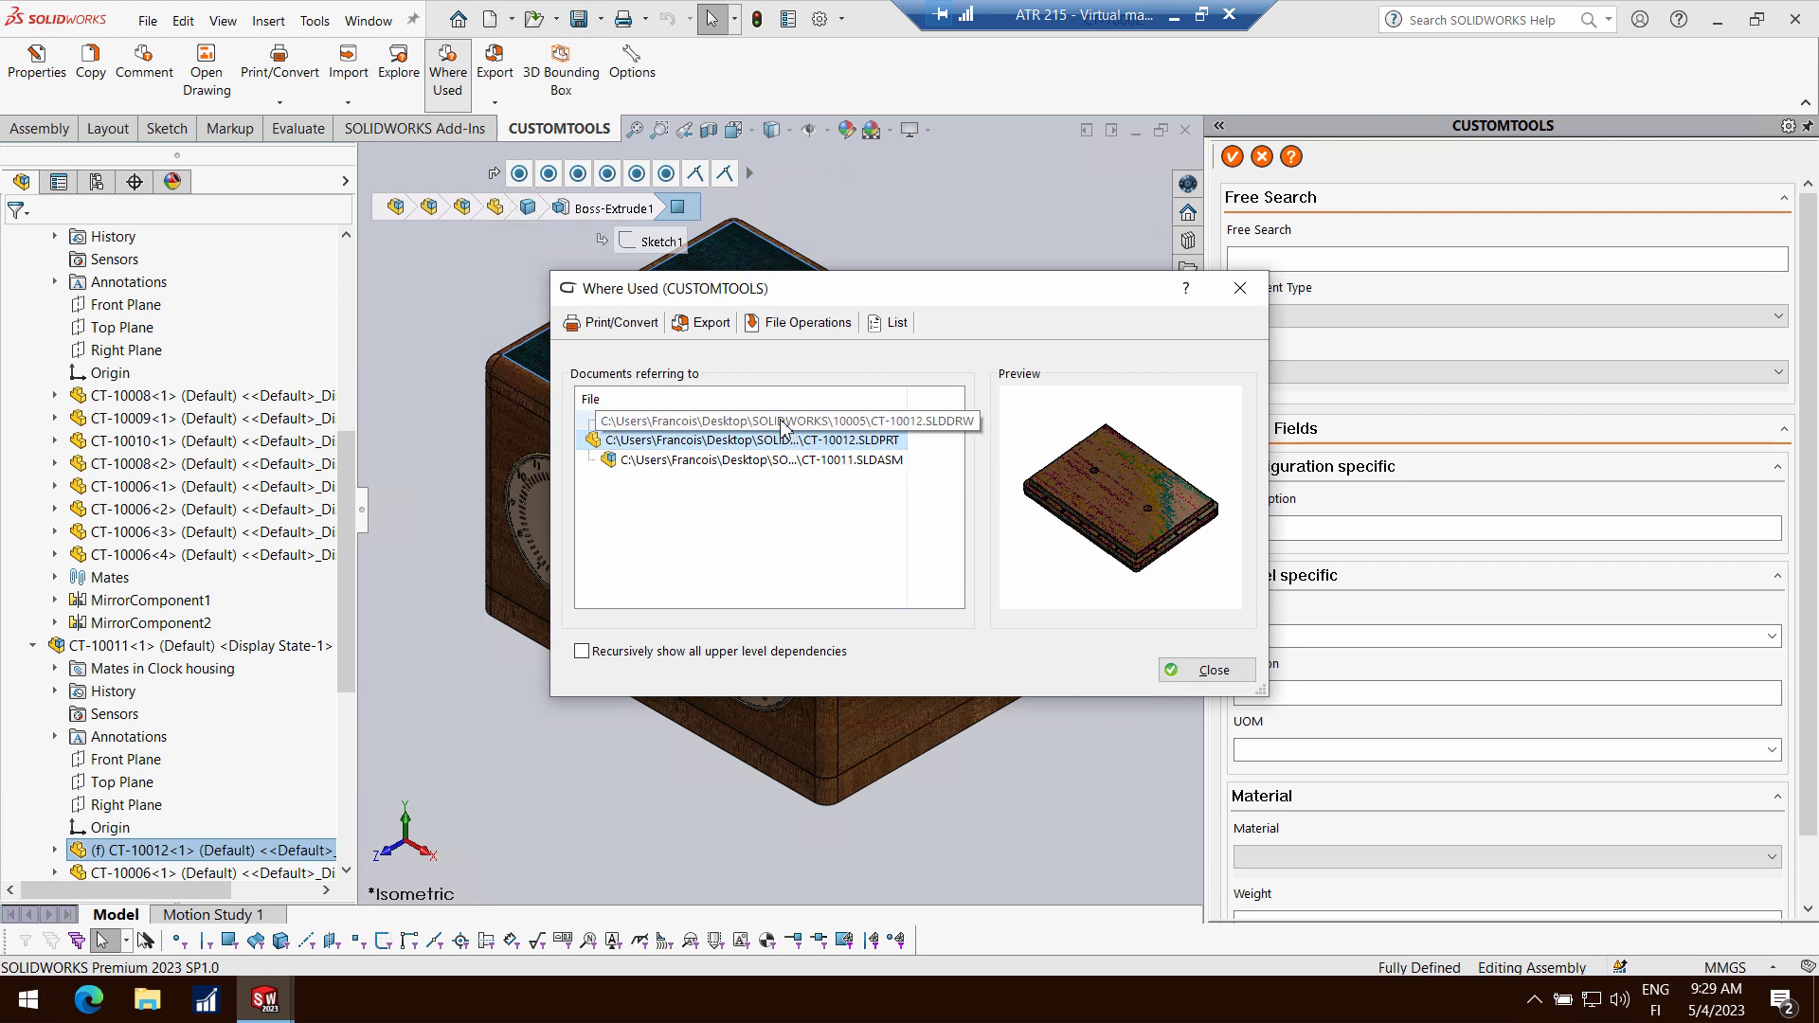
left_click(737, 462)
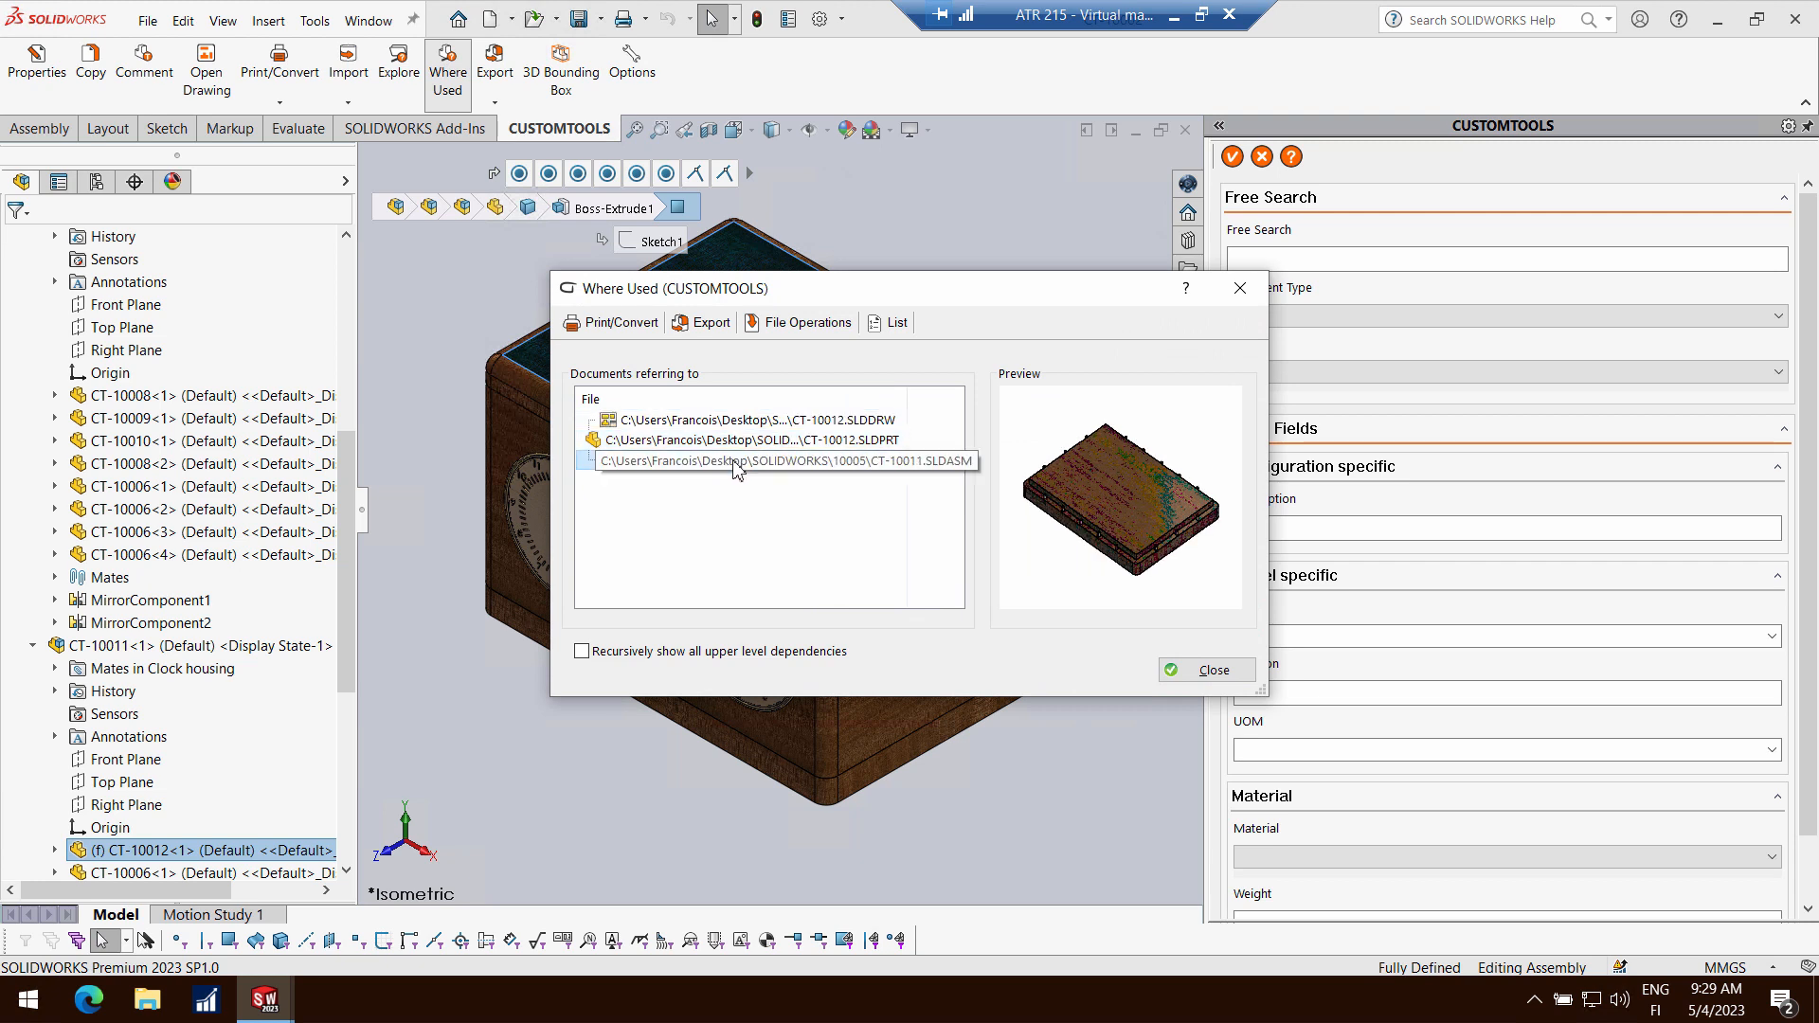
left_click(1239, 288)
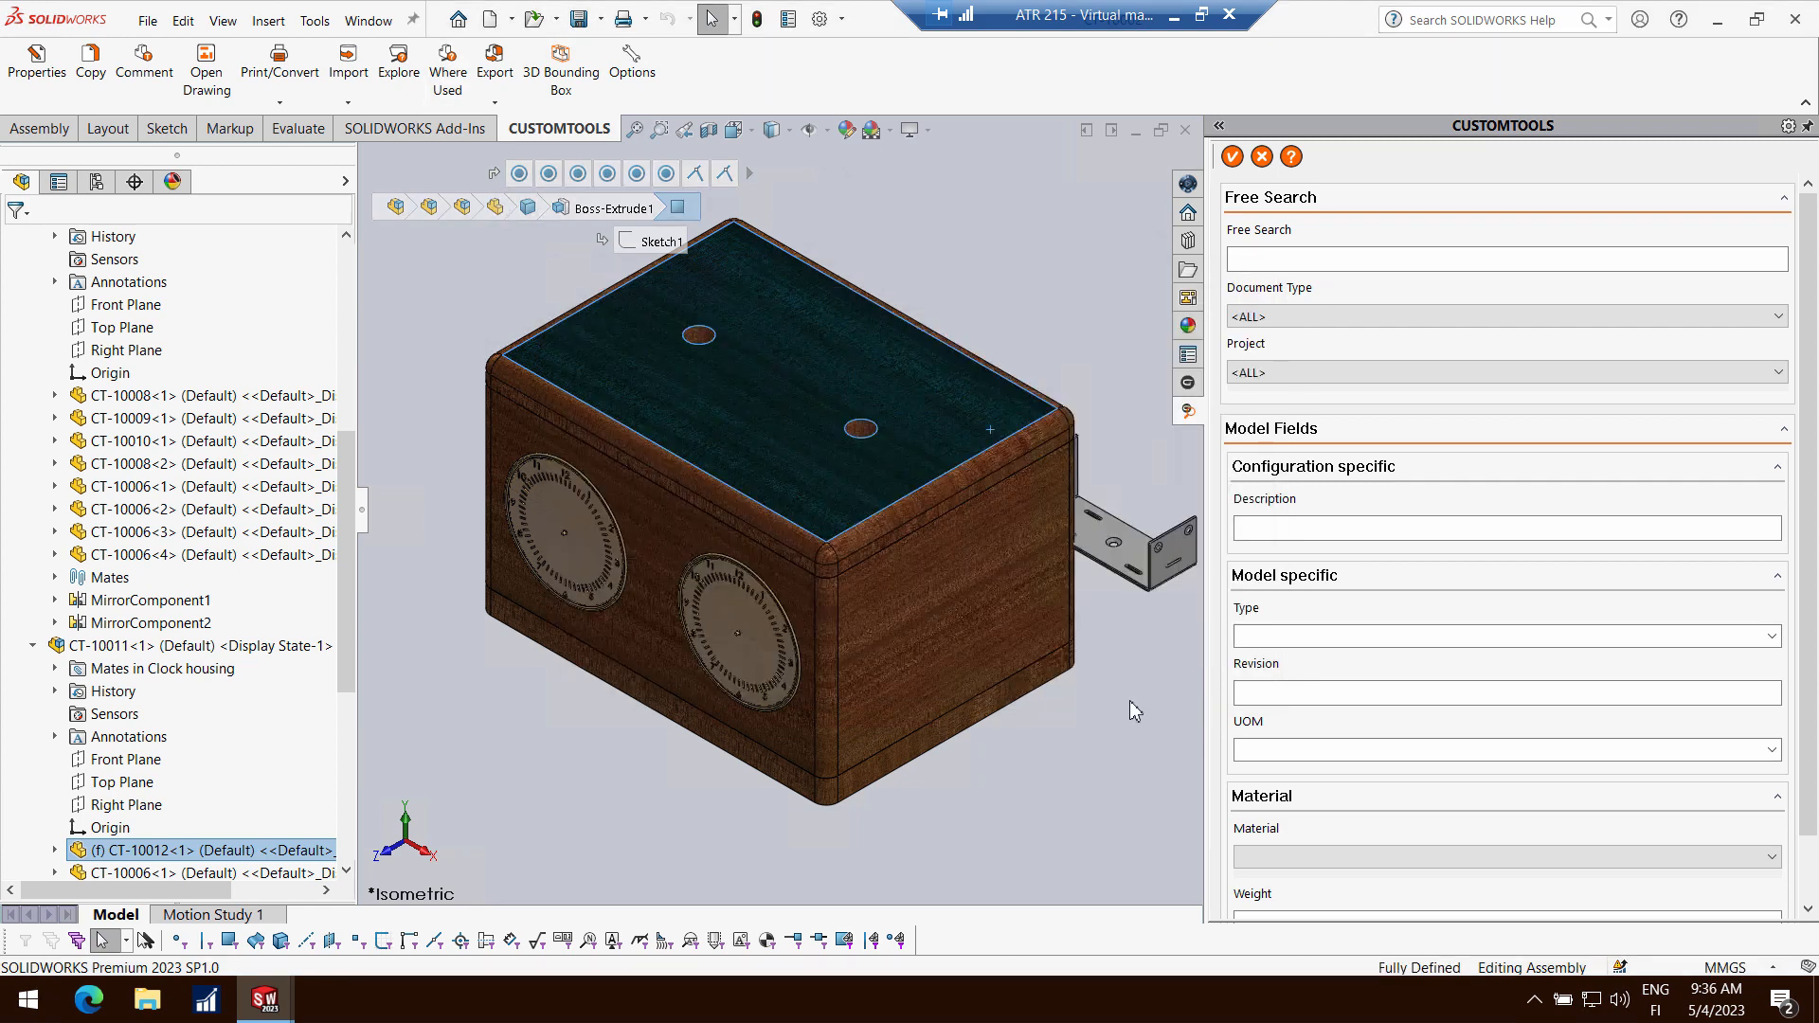
left_click(1129, 701)
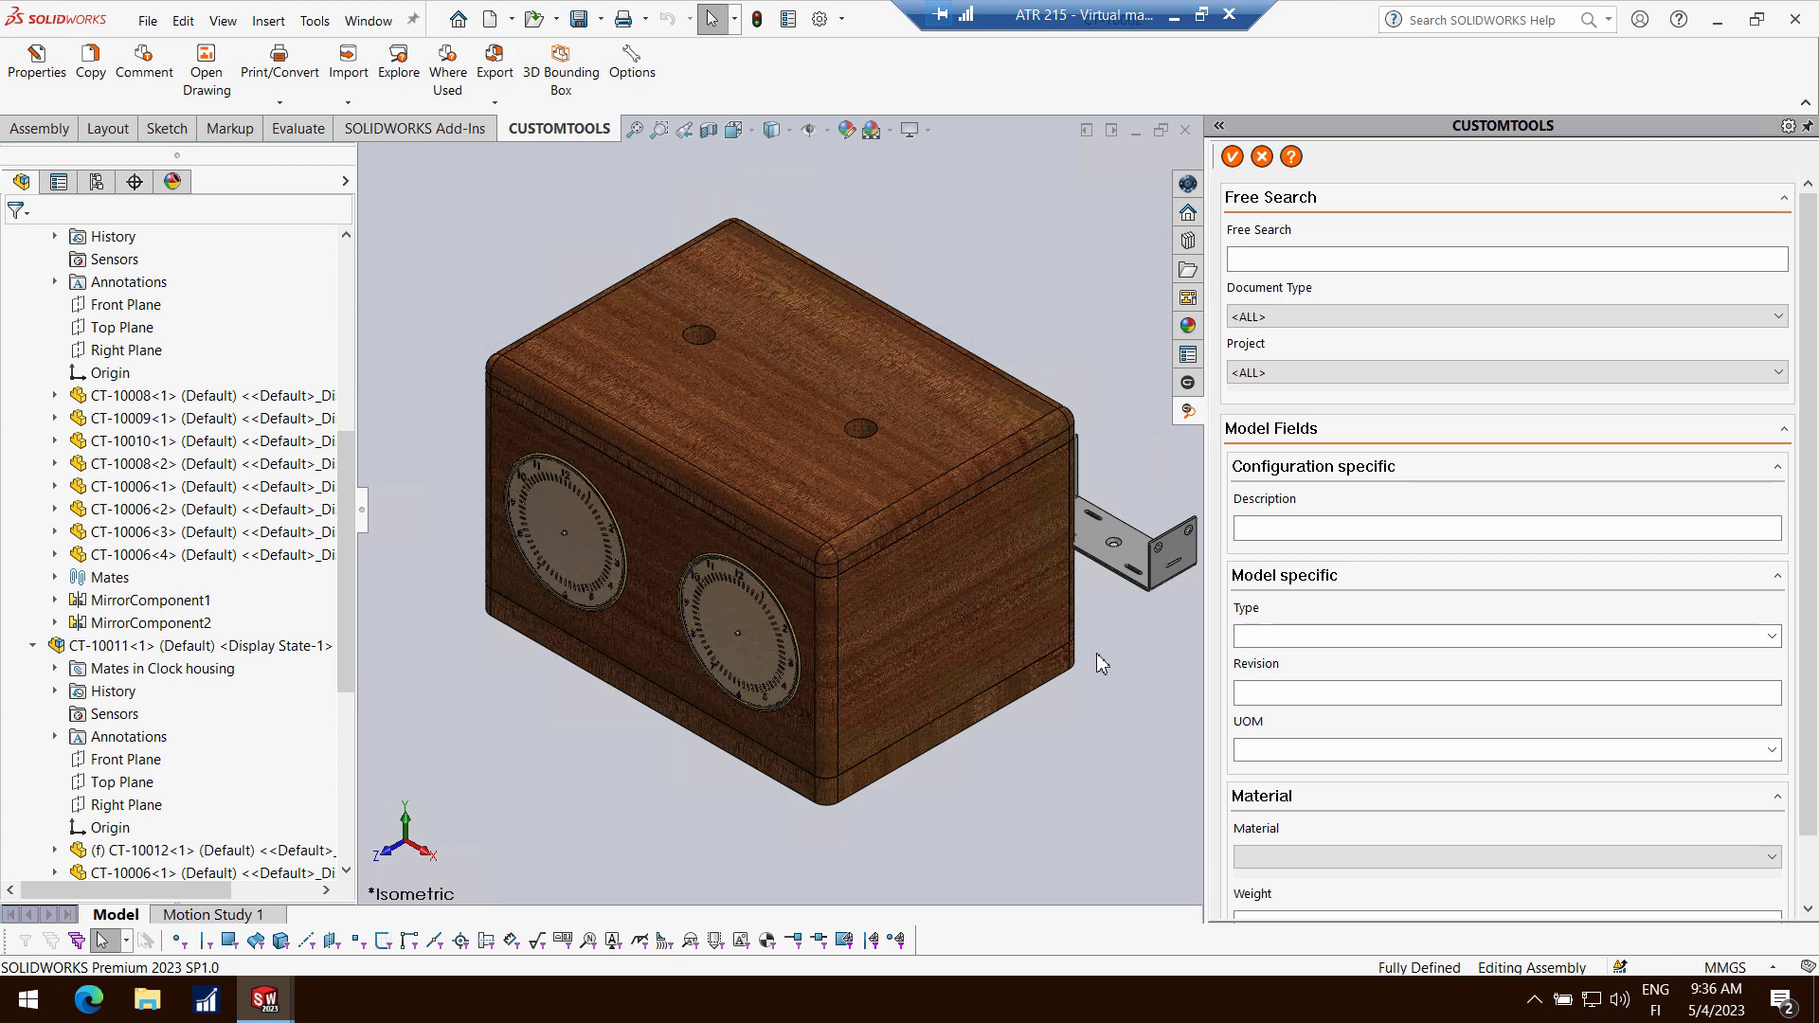
Export the clock assembly's structure with the Excel - Structure profile
left_click(500, 92)
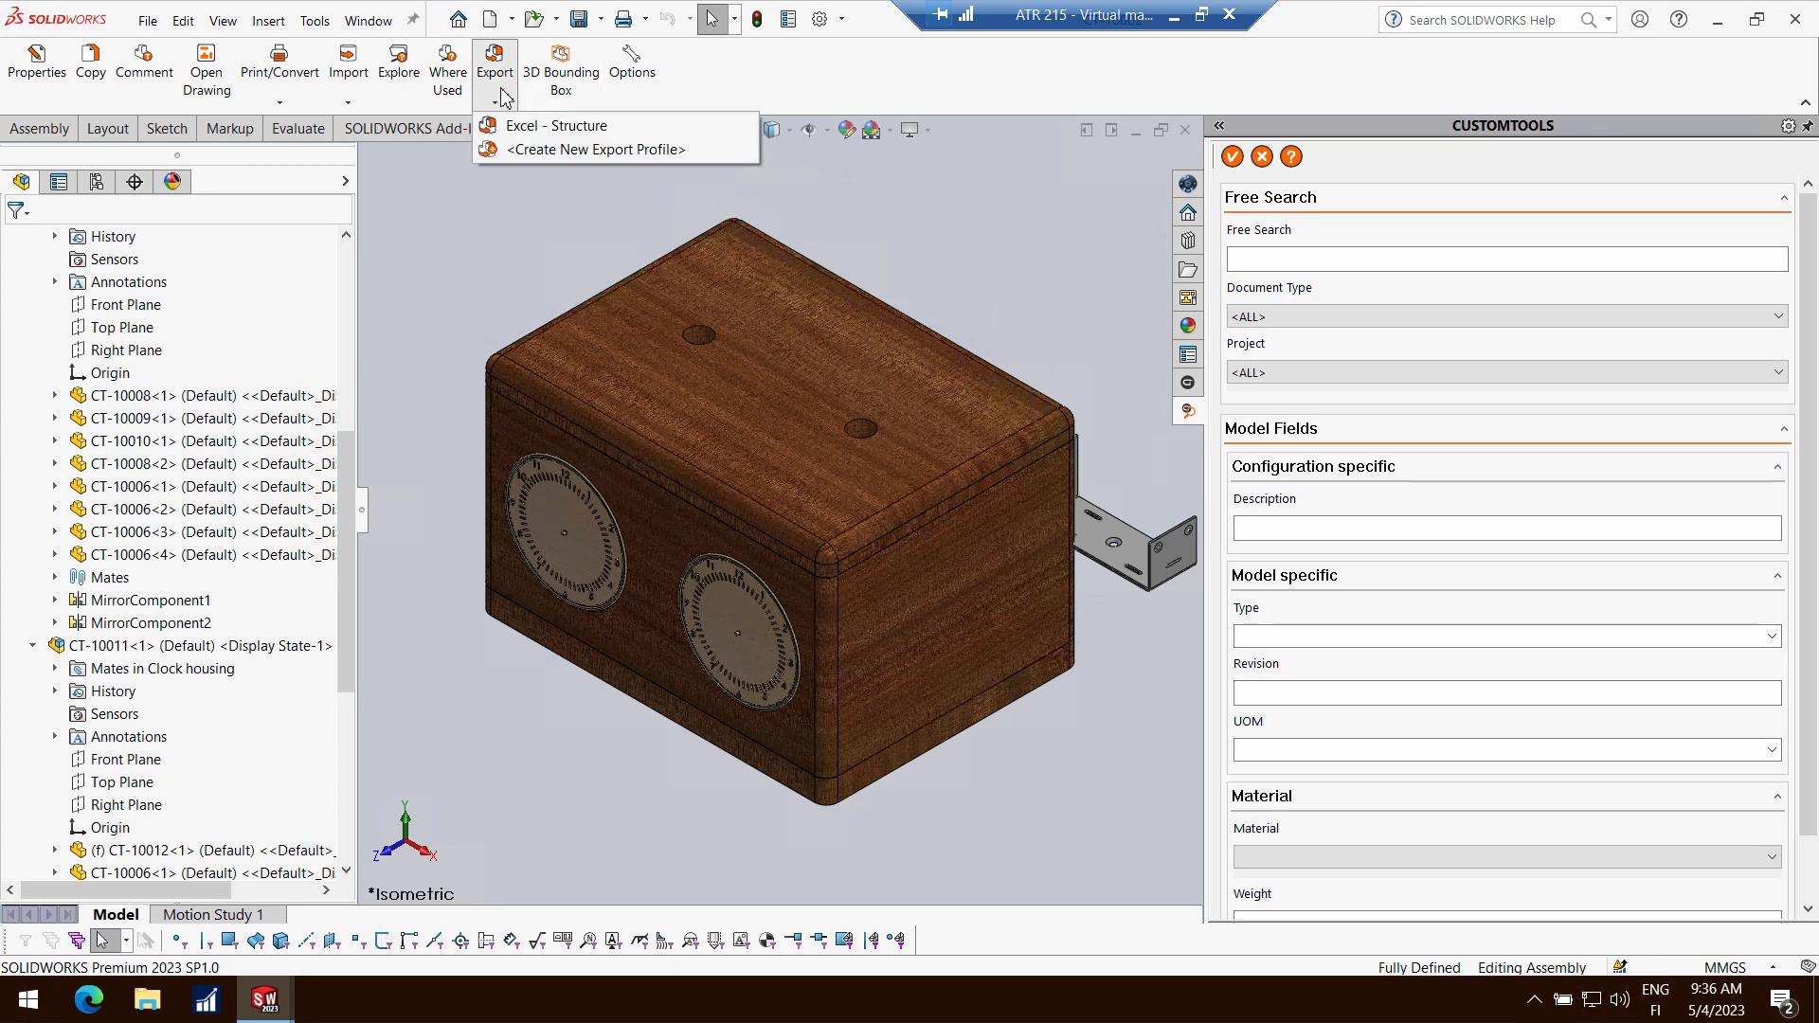
left_click(540, 126)
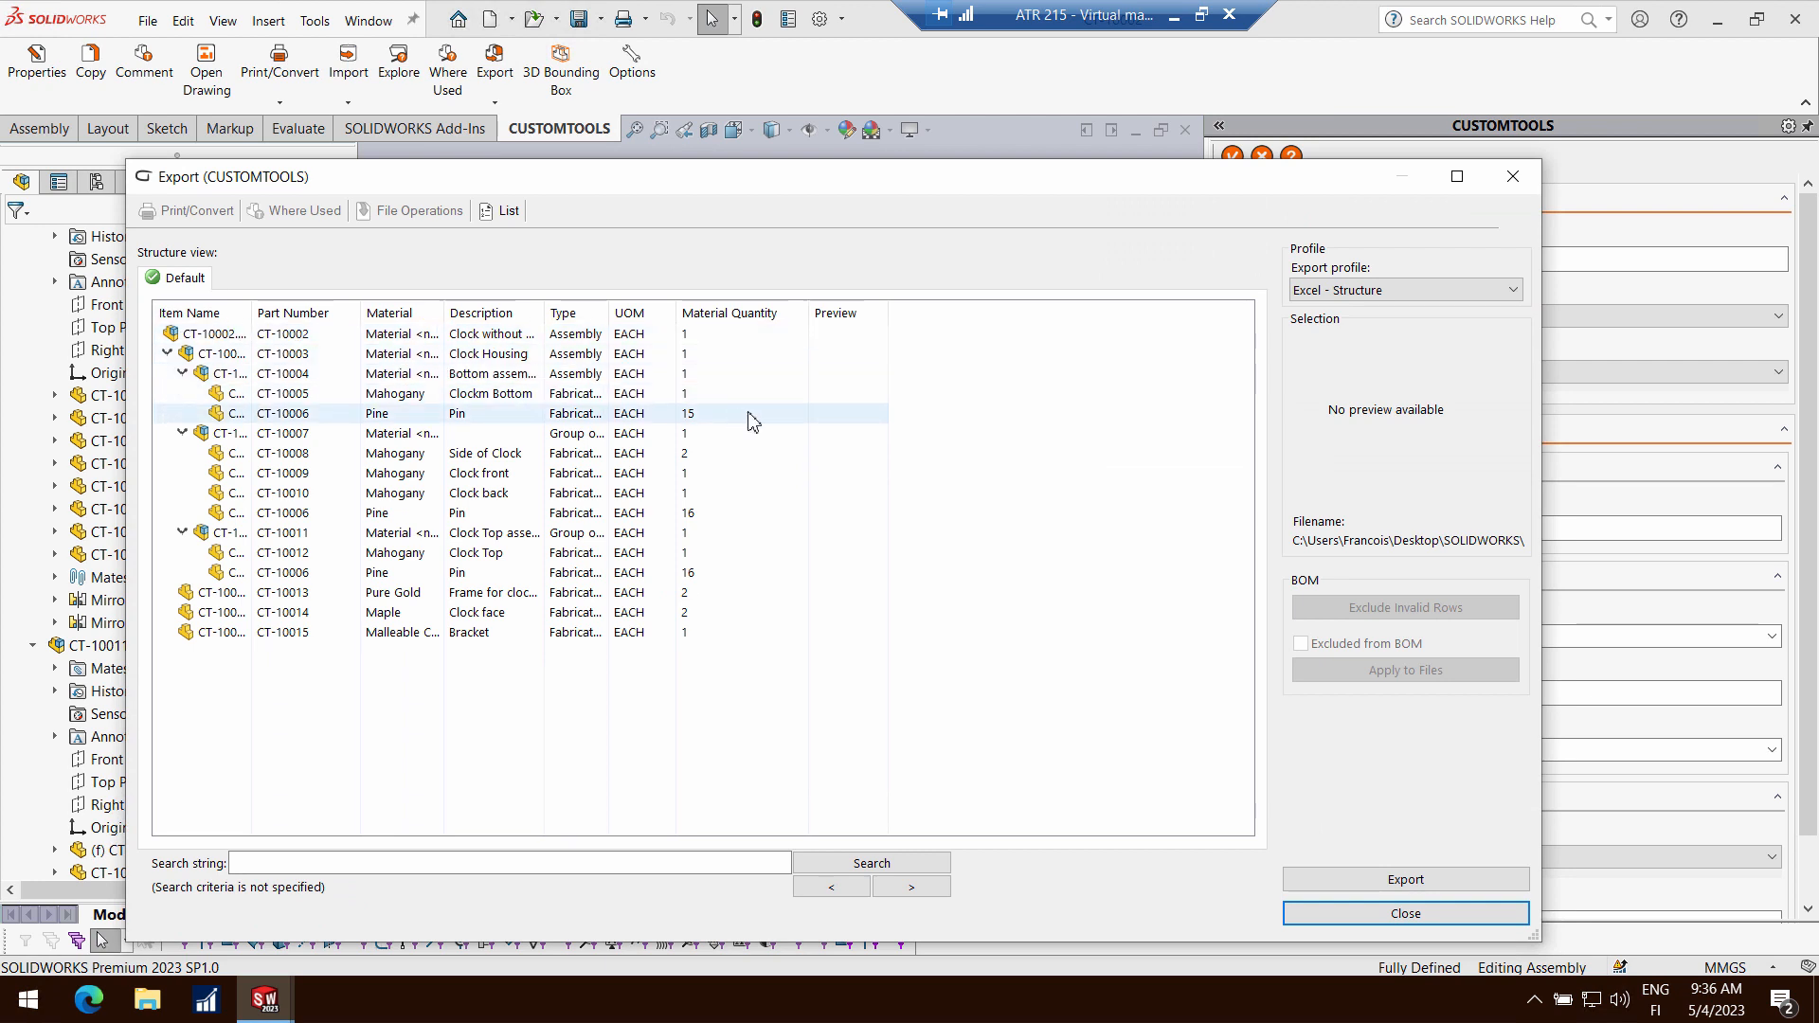
left_click(1388, 879)
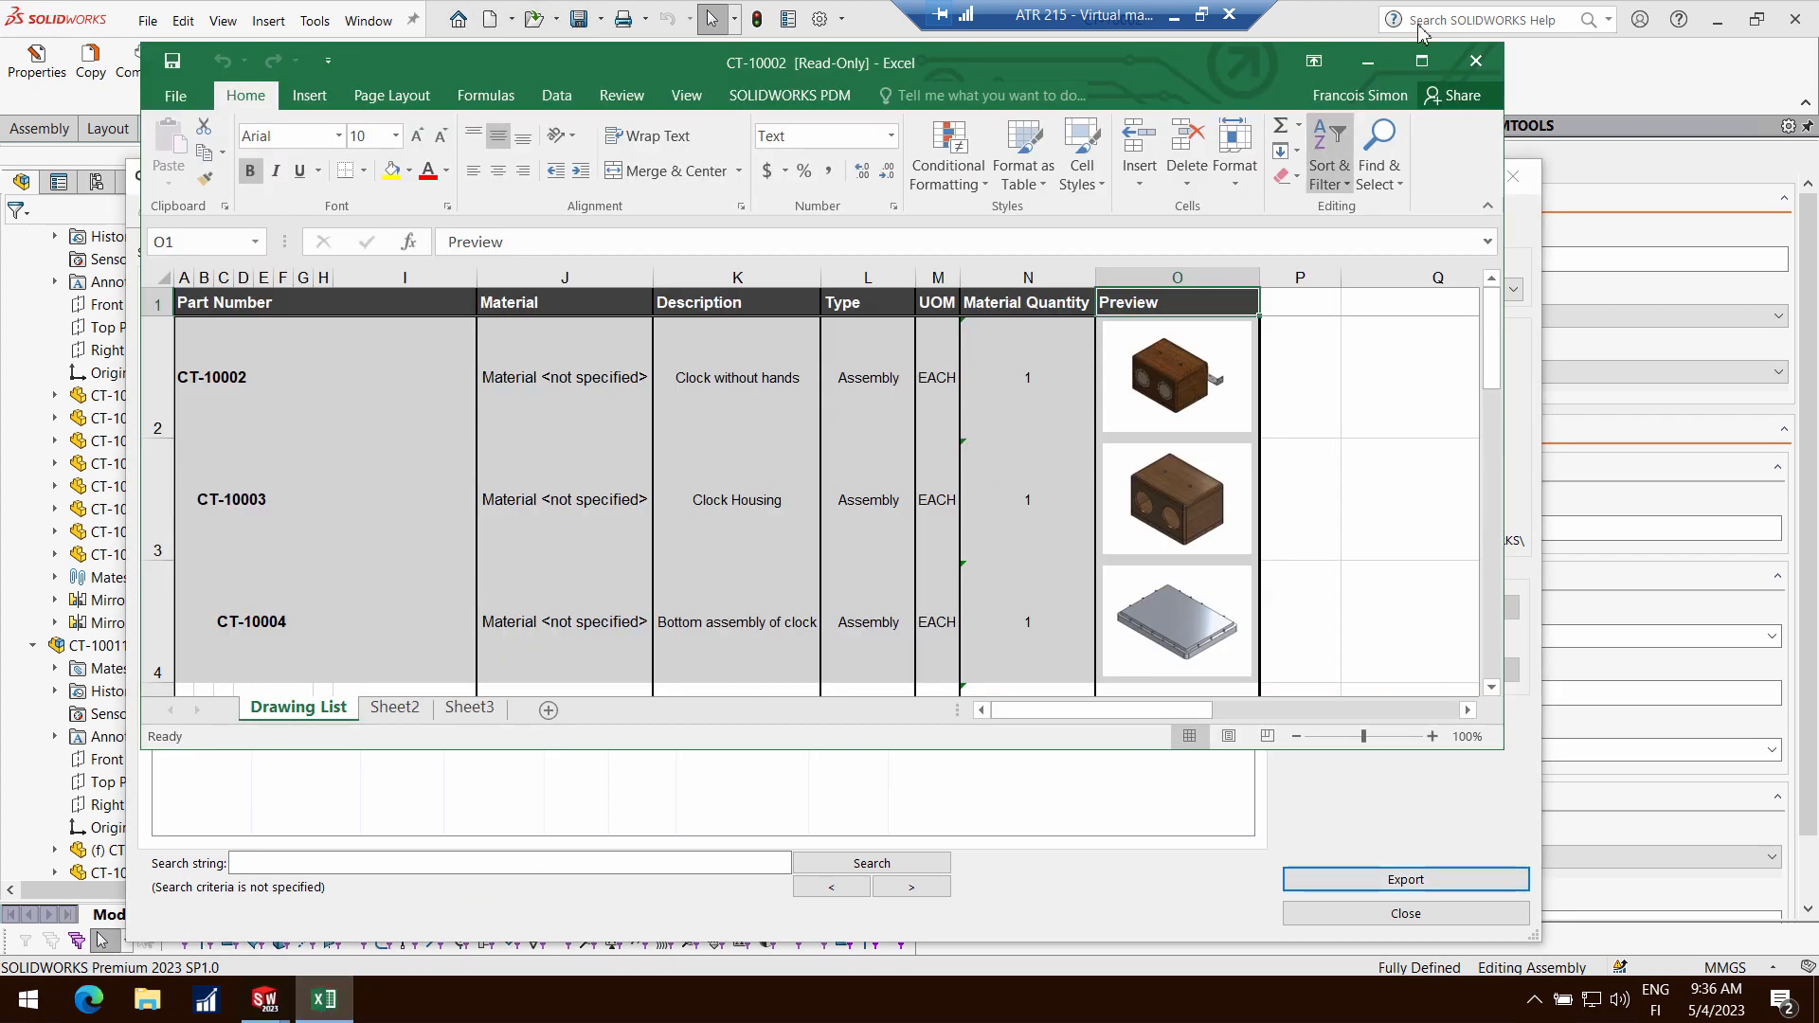
Look through the exported parts list in the maximized Excel workbook, and close both the workbook and the export dialog
left_click(1421, 61)
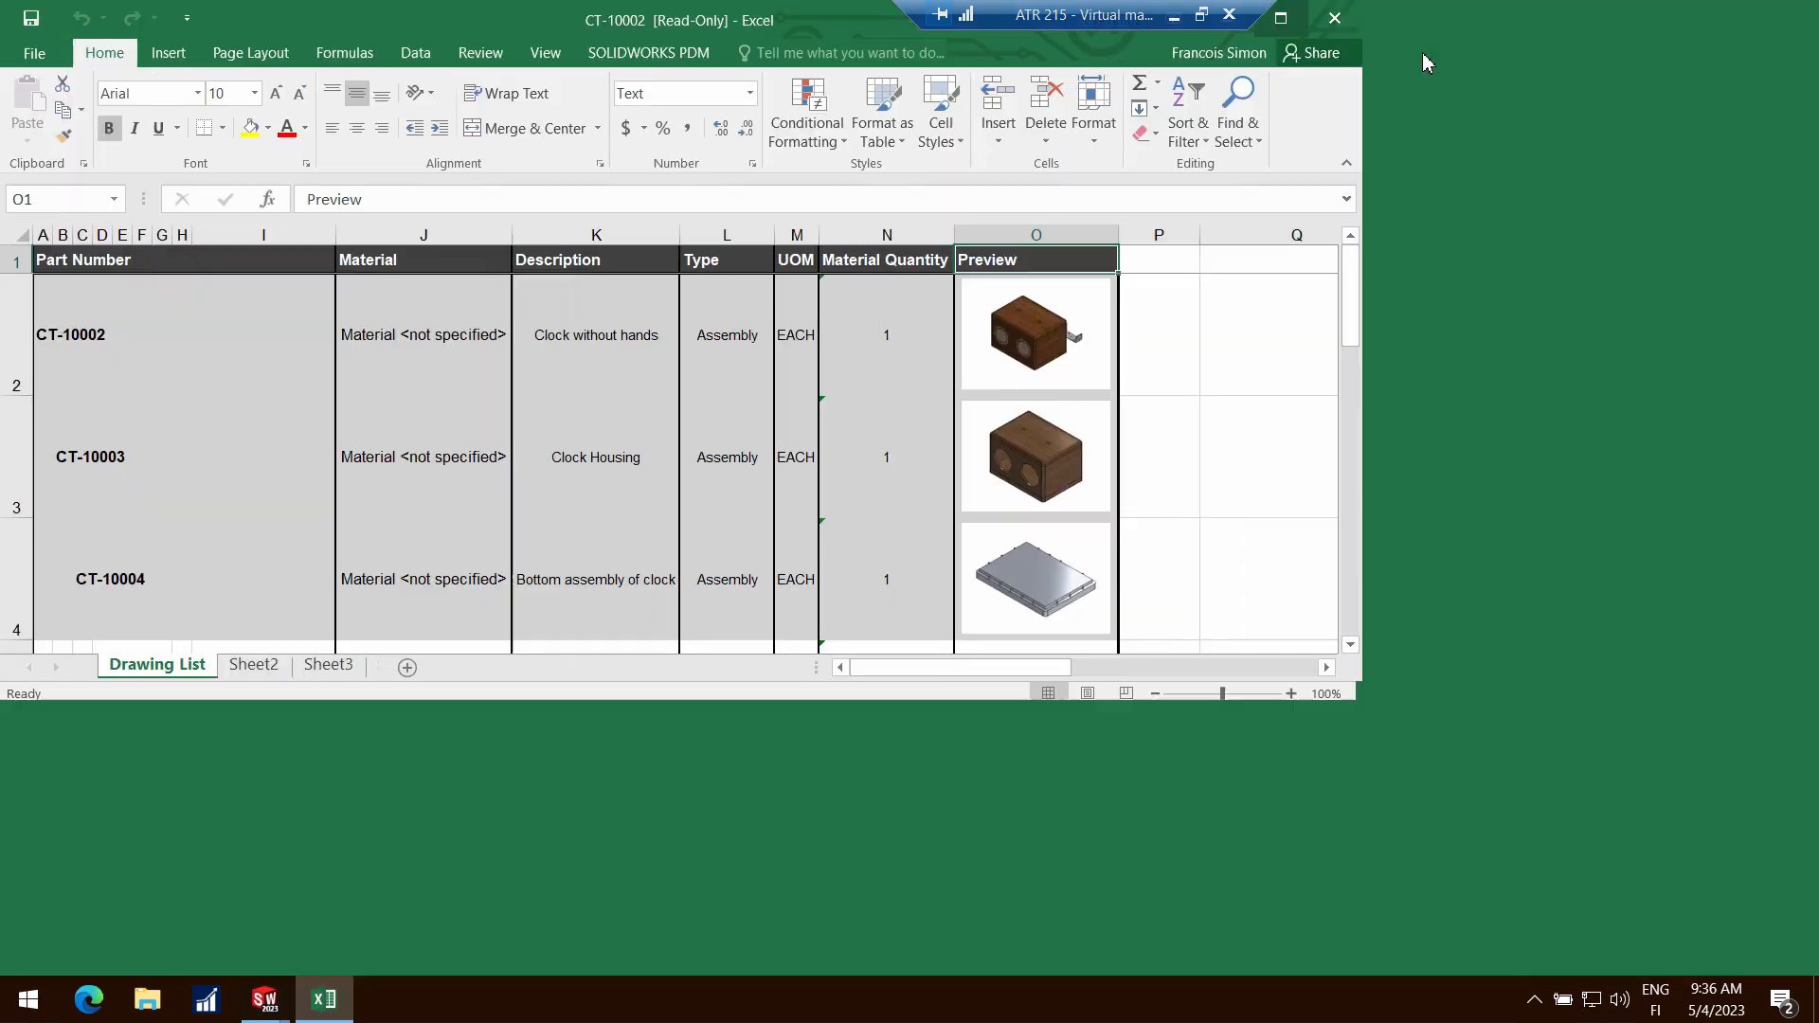
scroll(588, 377, "down", 1)
scroll(581, 388, "down", 3)
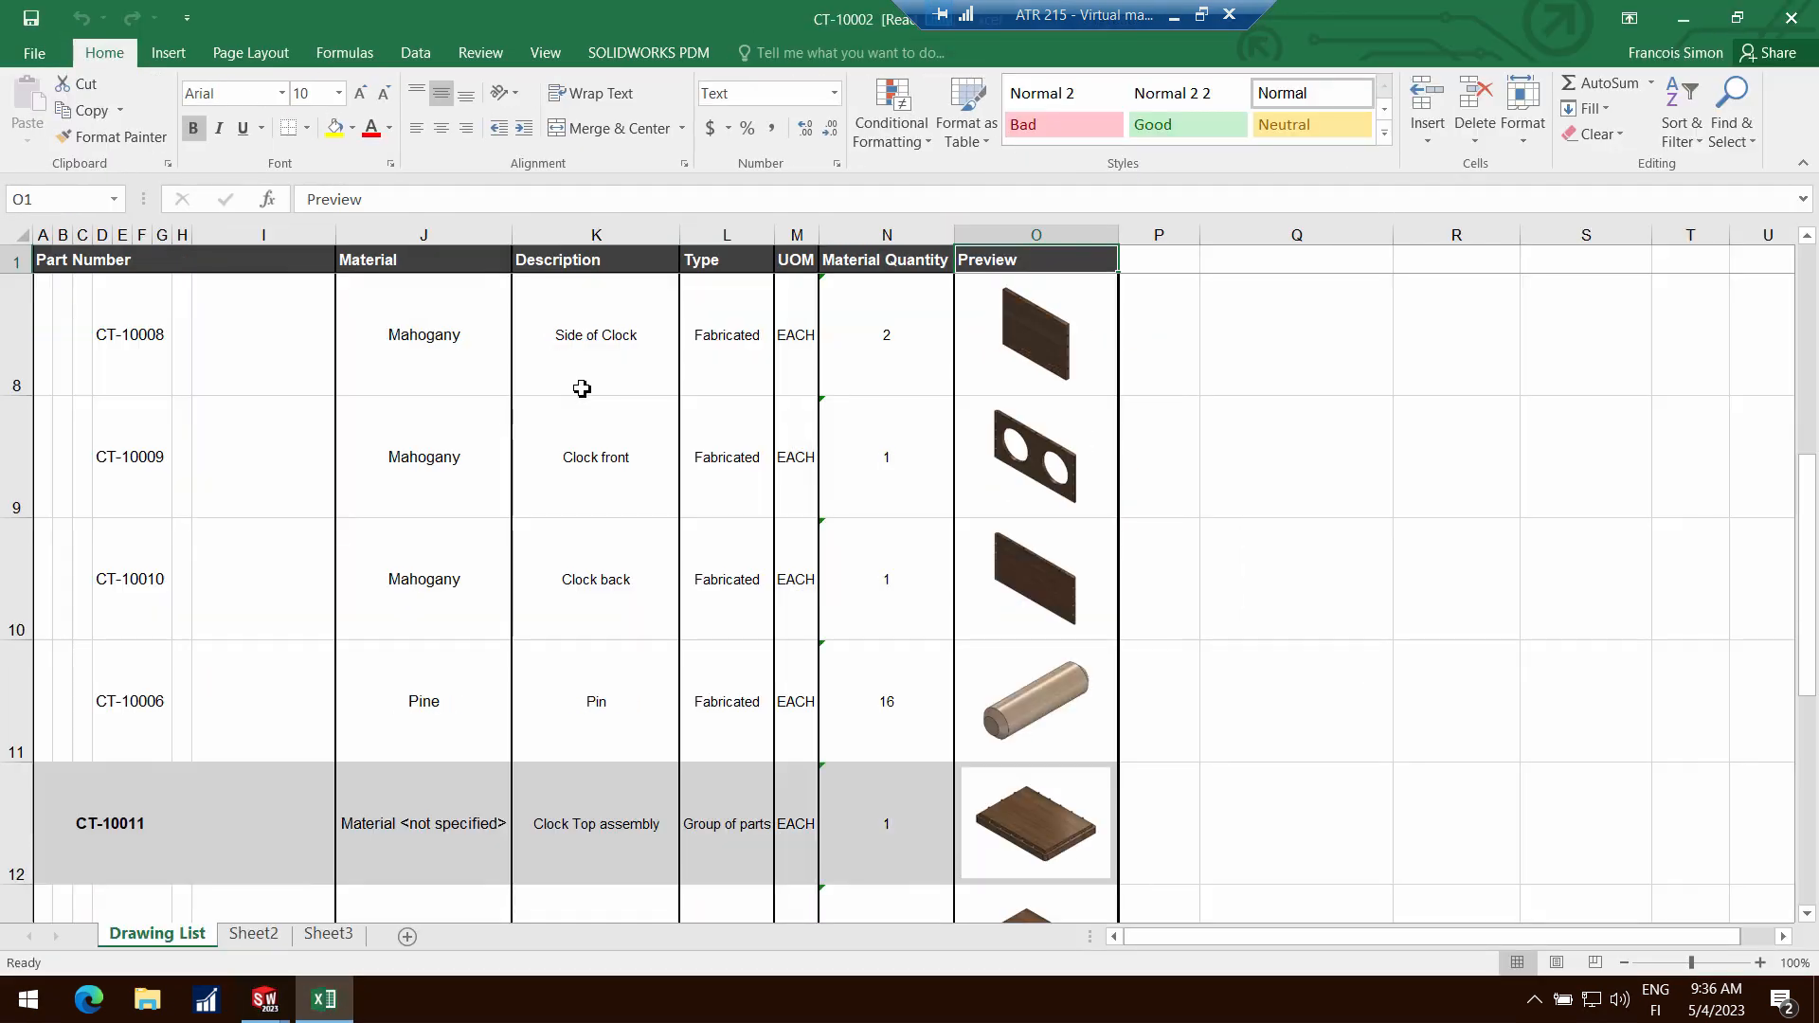
scroll(582, 390, "up", 3)
scroll(582, 391, "up", 1)
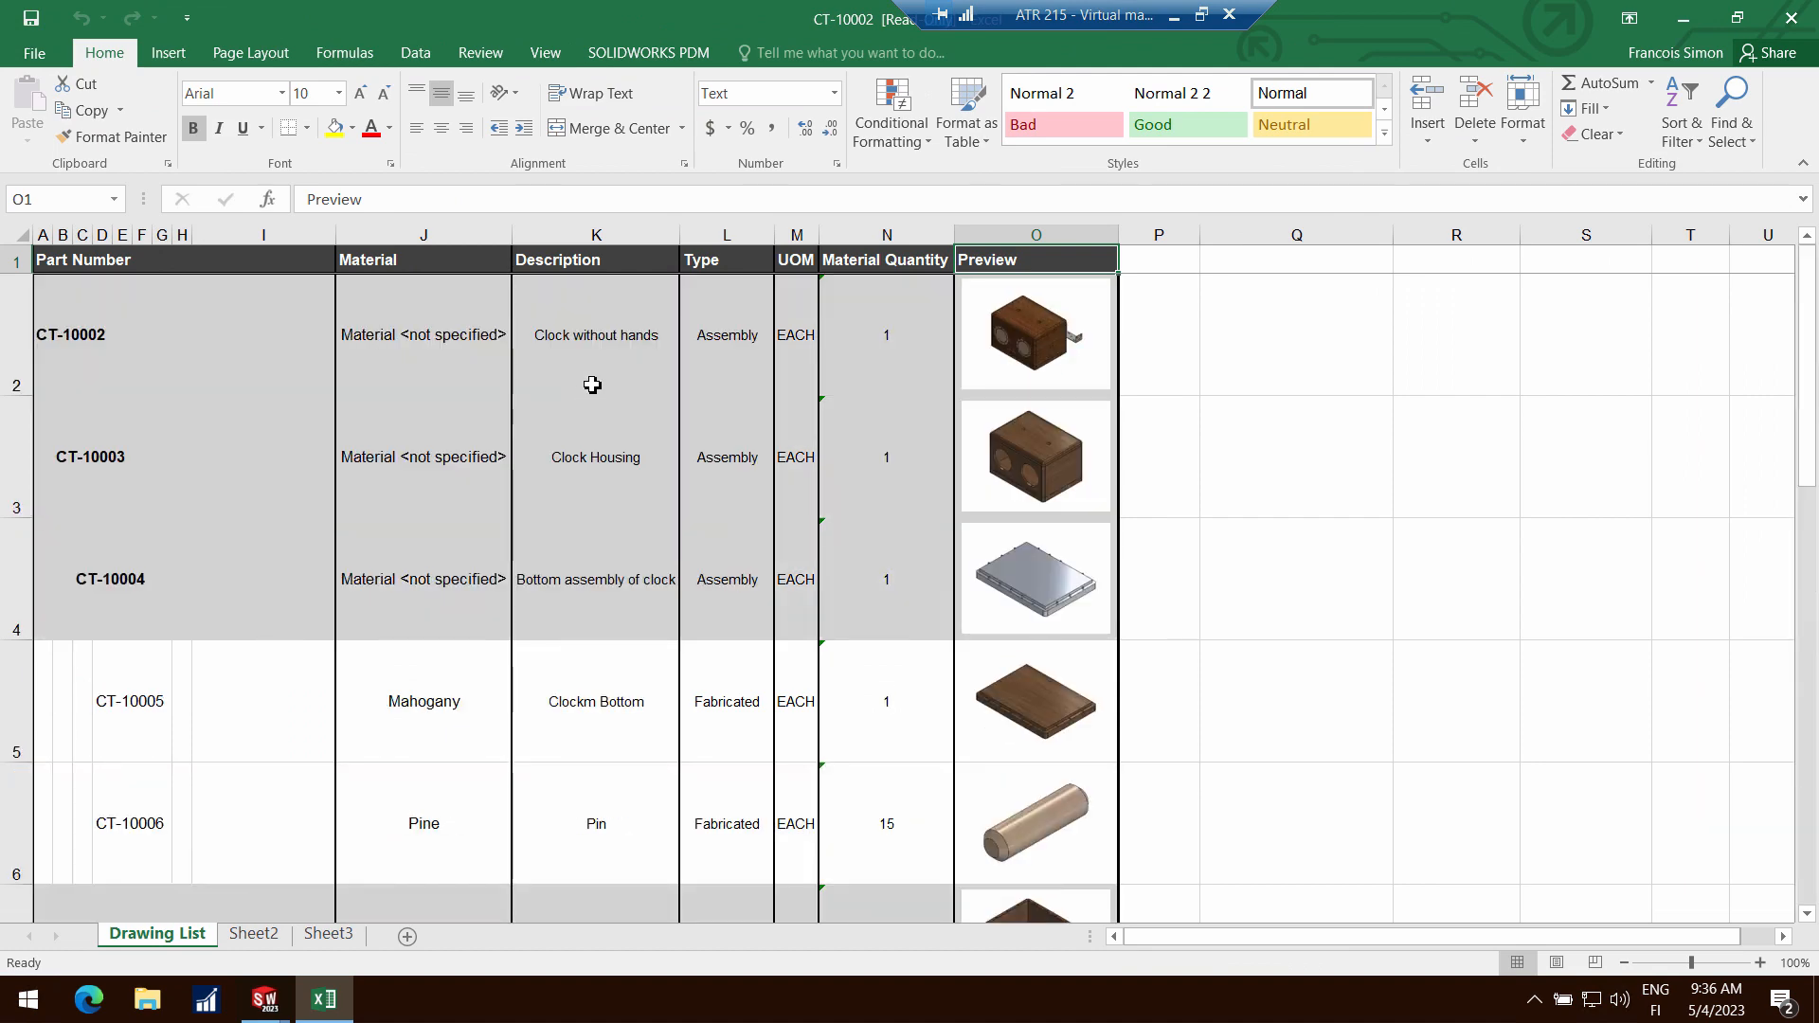
left_click(1791, 17)
left_click(1527, 178)
Review the output path and profile fields of the Excel - Structure export profile in the CUSTOMTOOLS options
left_click(636, 66)
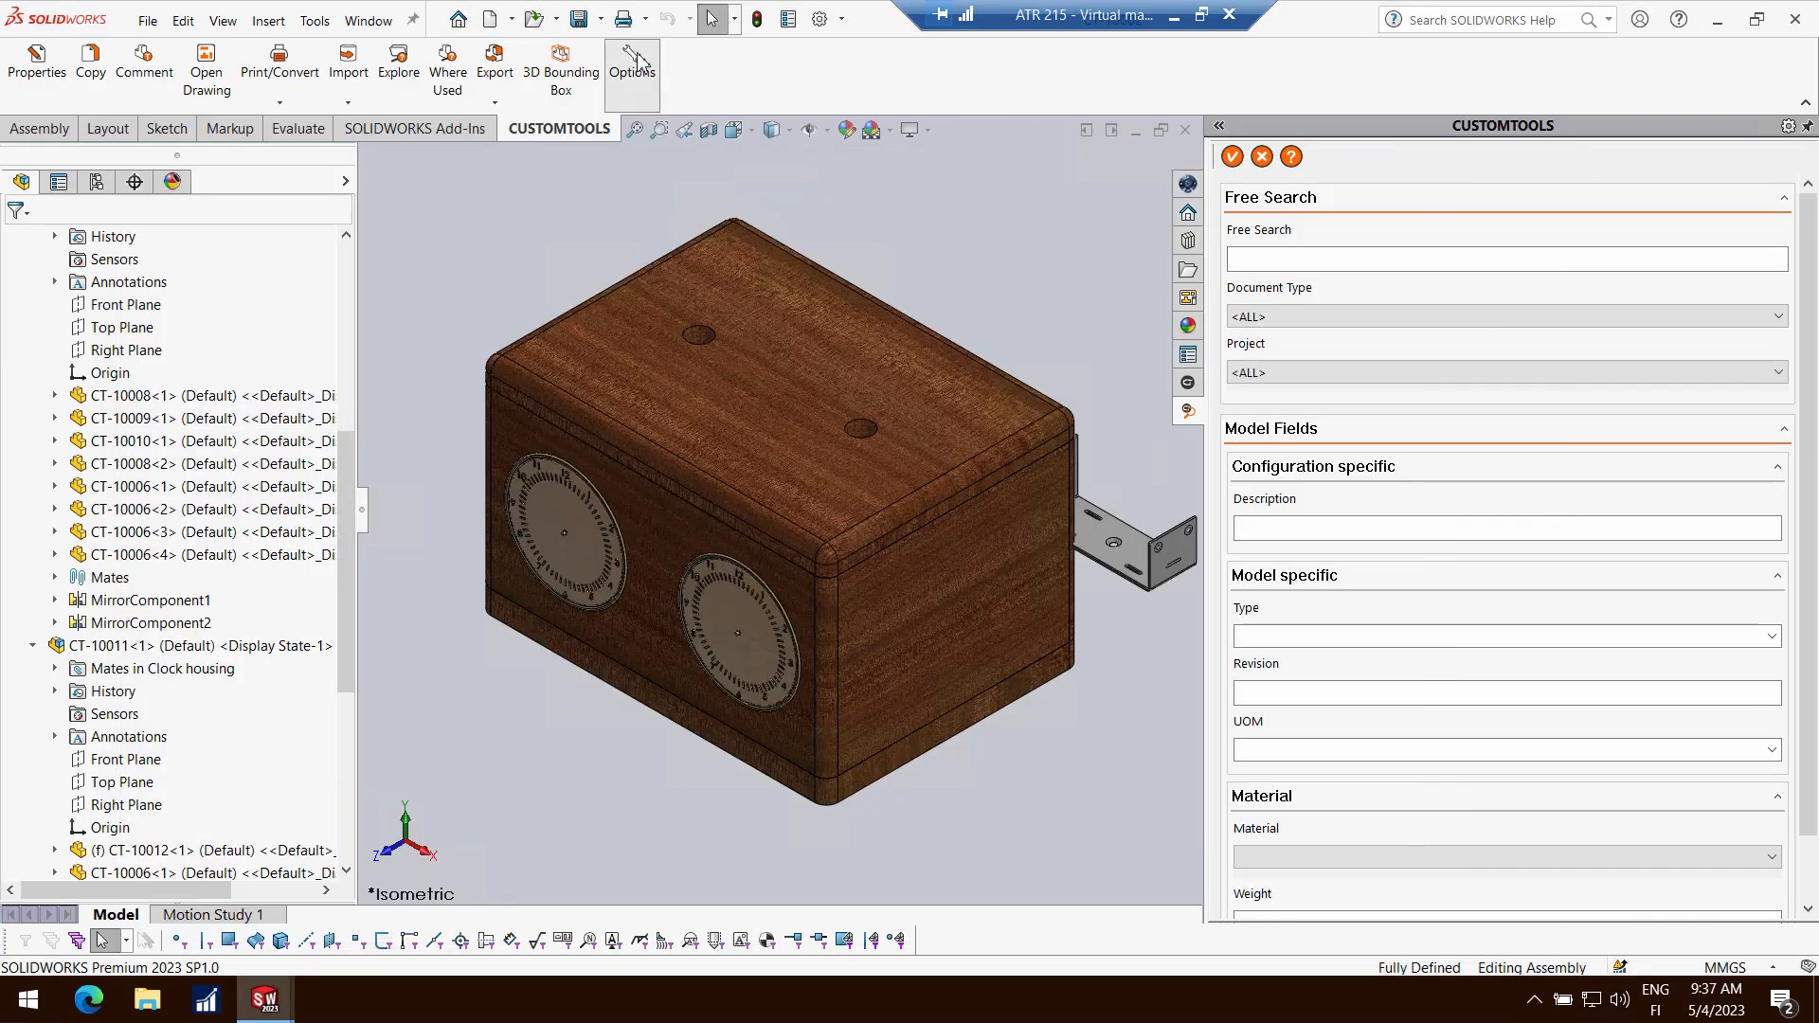
left_click(217, 703)
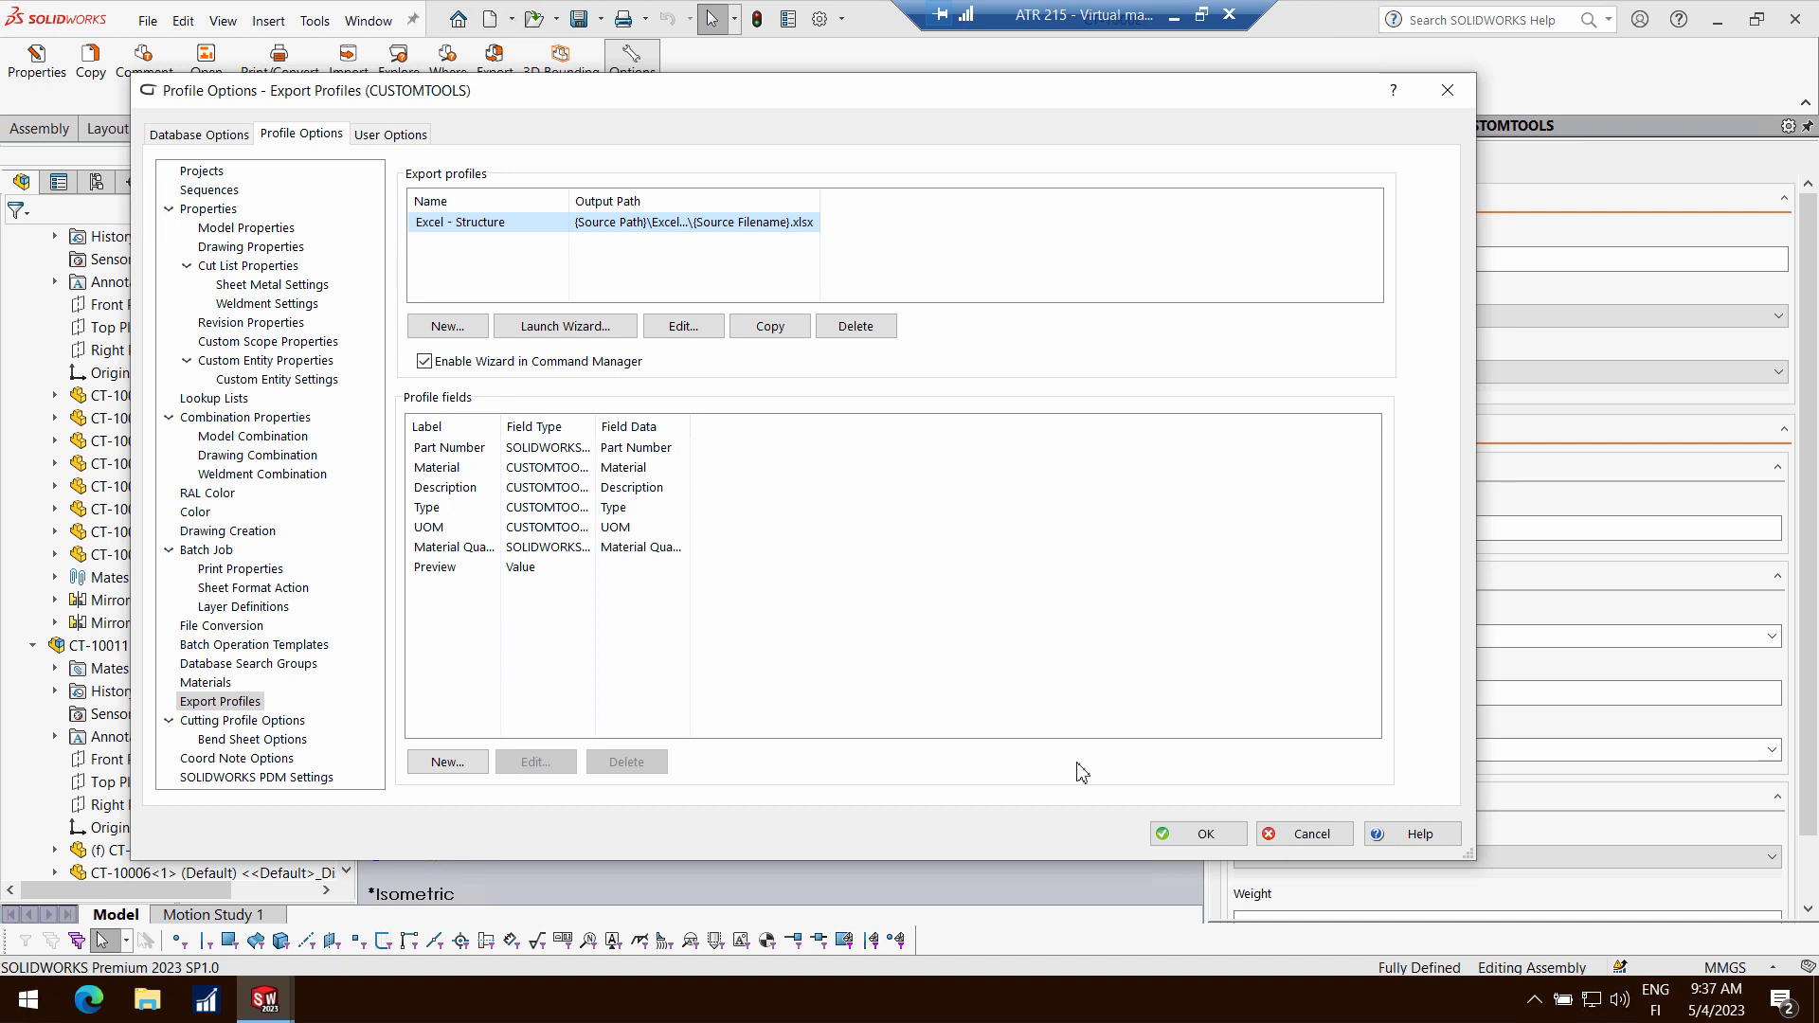
left_click(1312, 834)
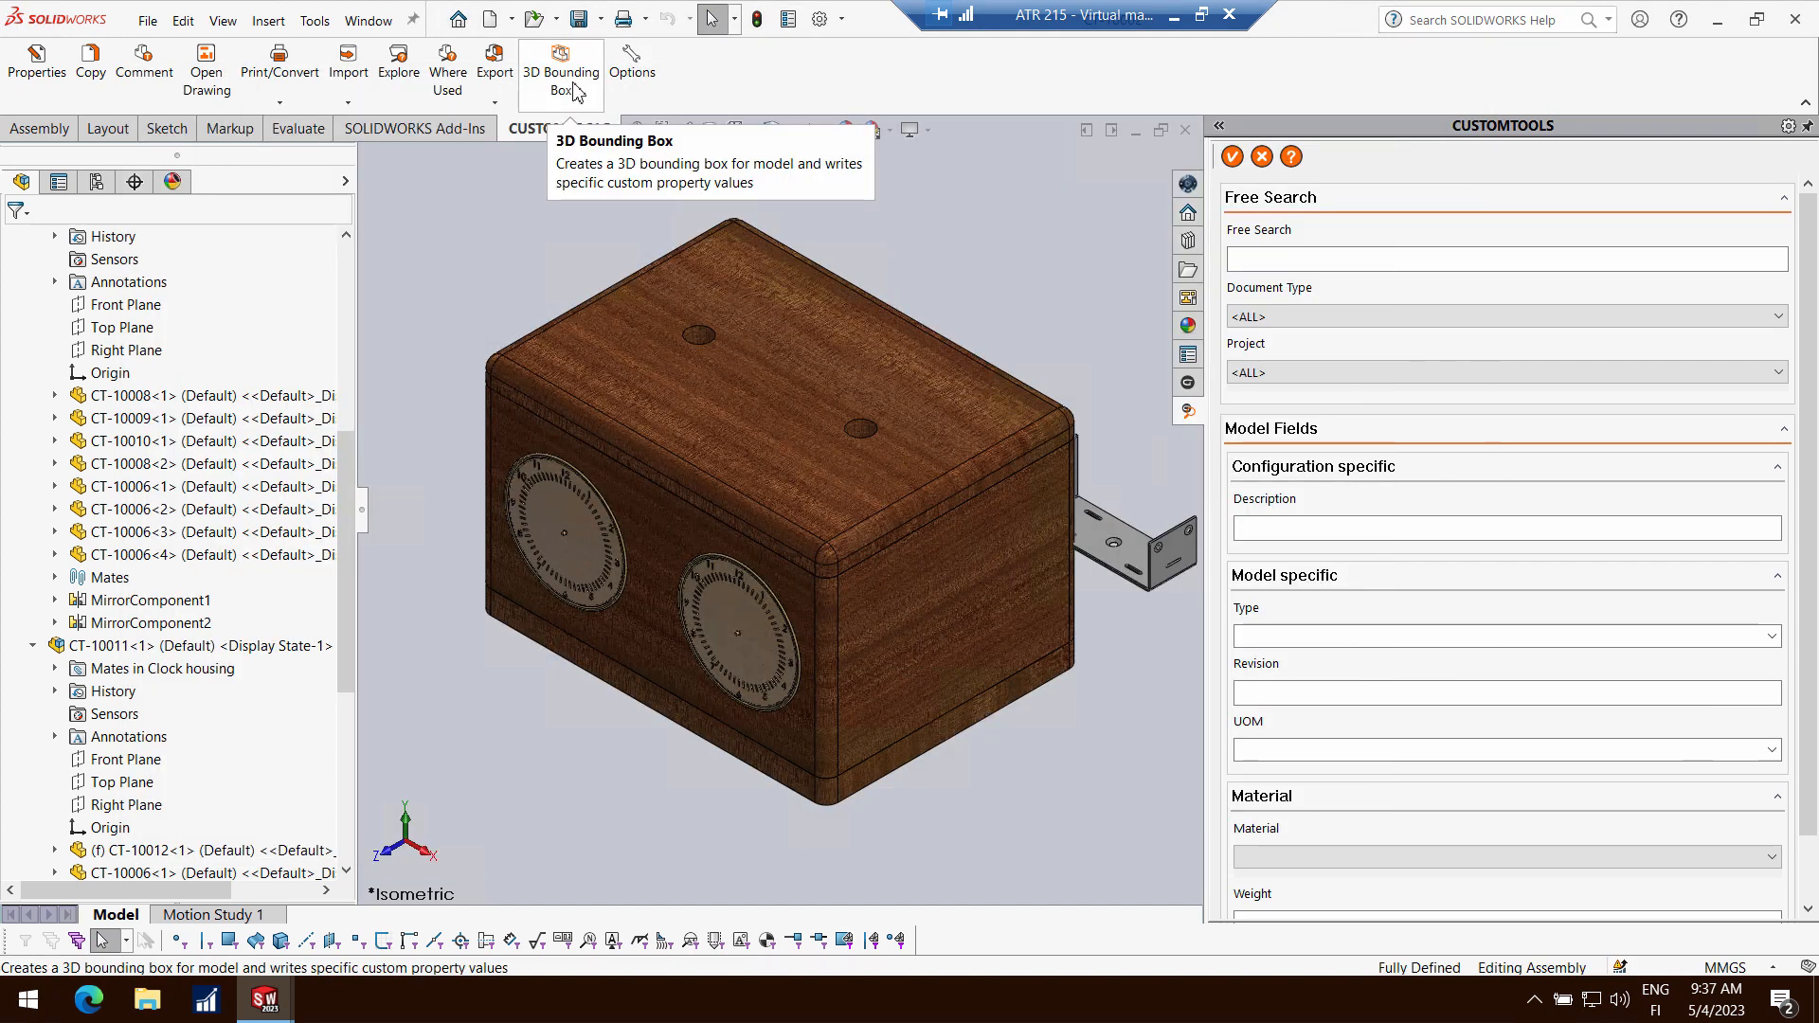
Create a 3D bounding box around the clock assembly and select it in the feature tree
left_click(573, 90)
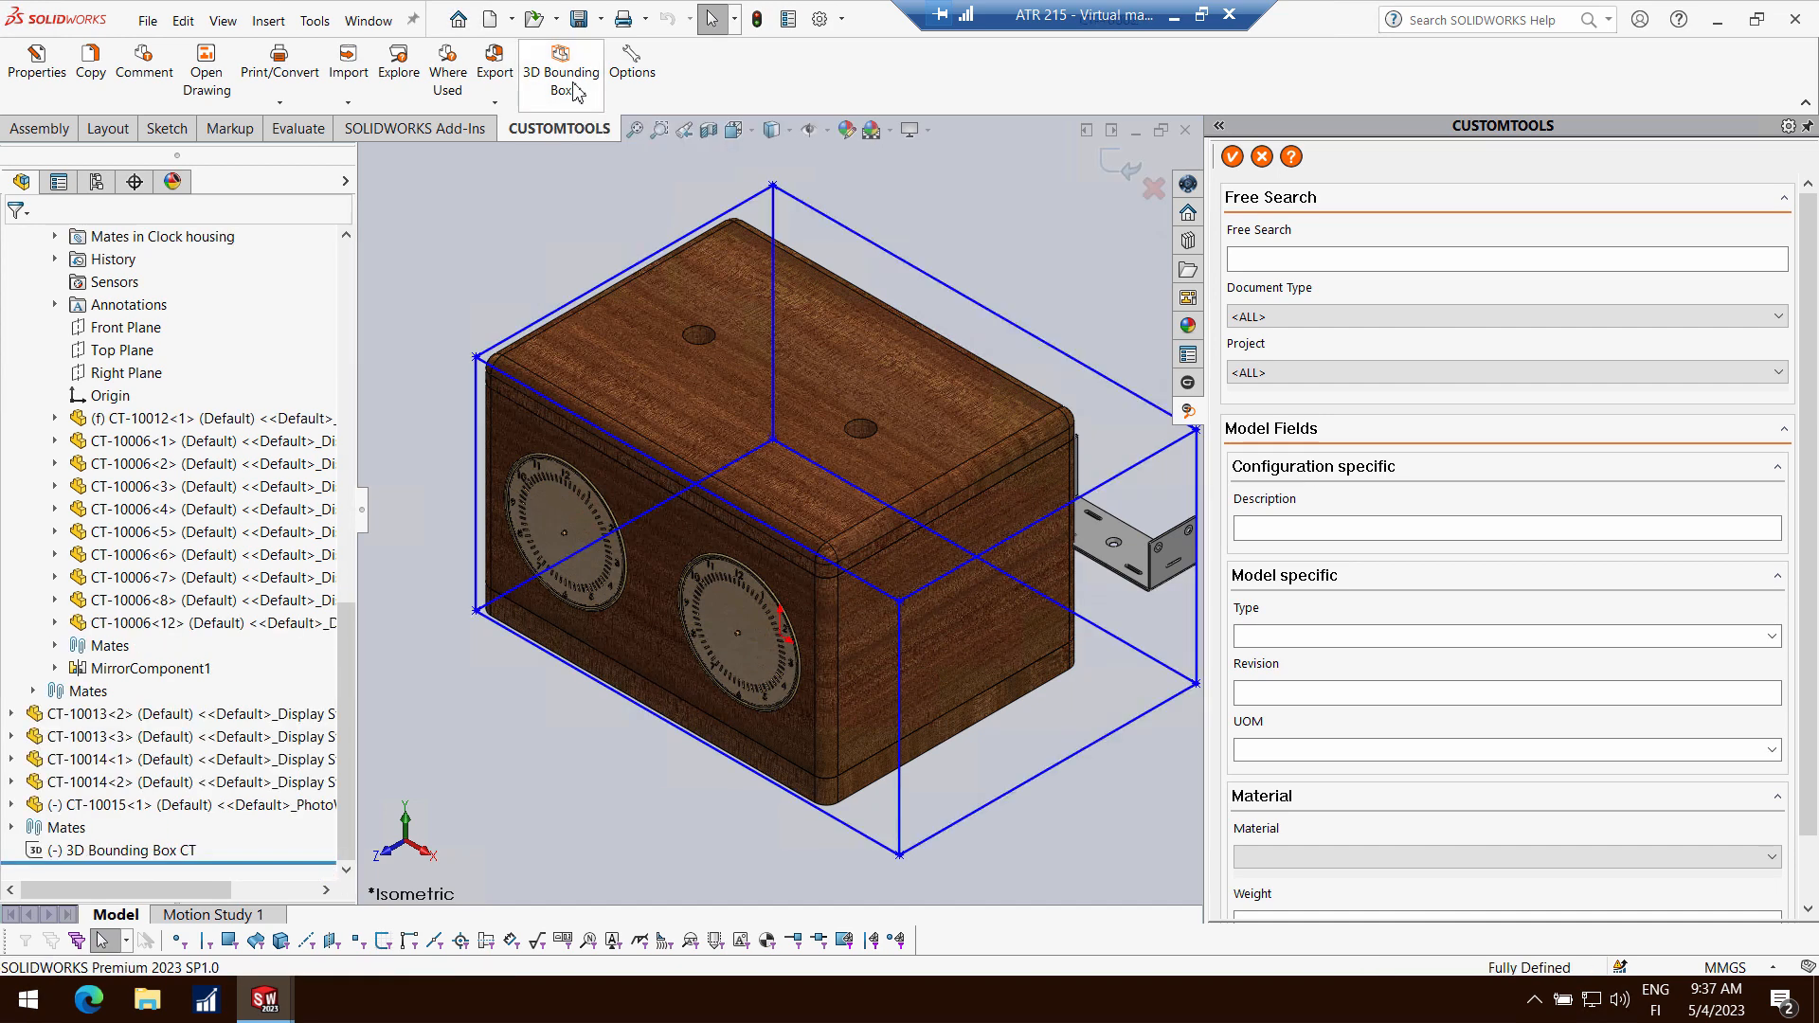
left_click(134, 851)
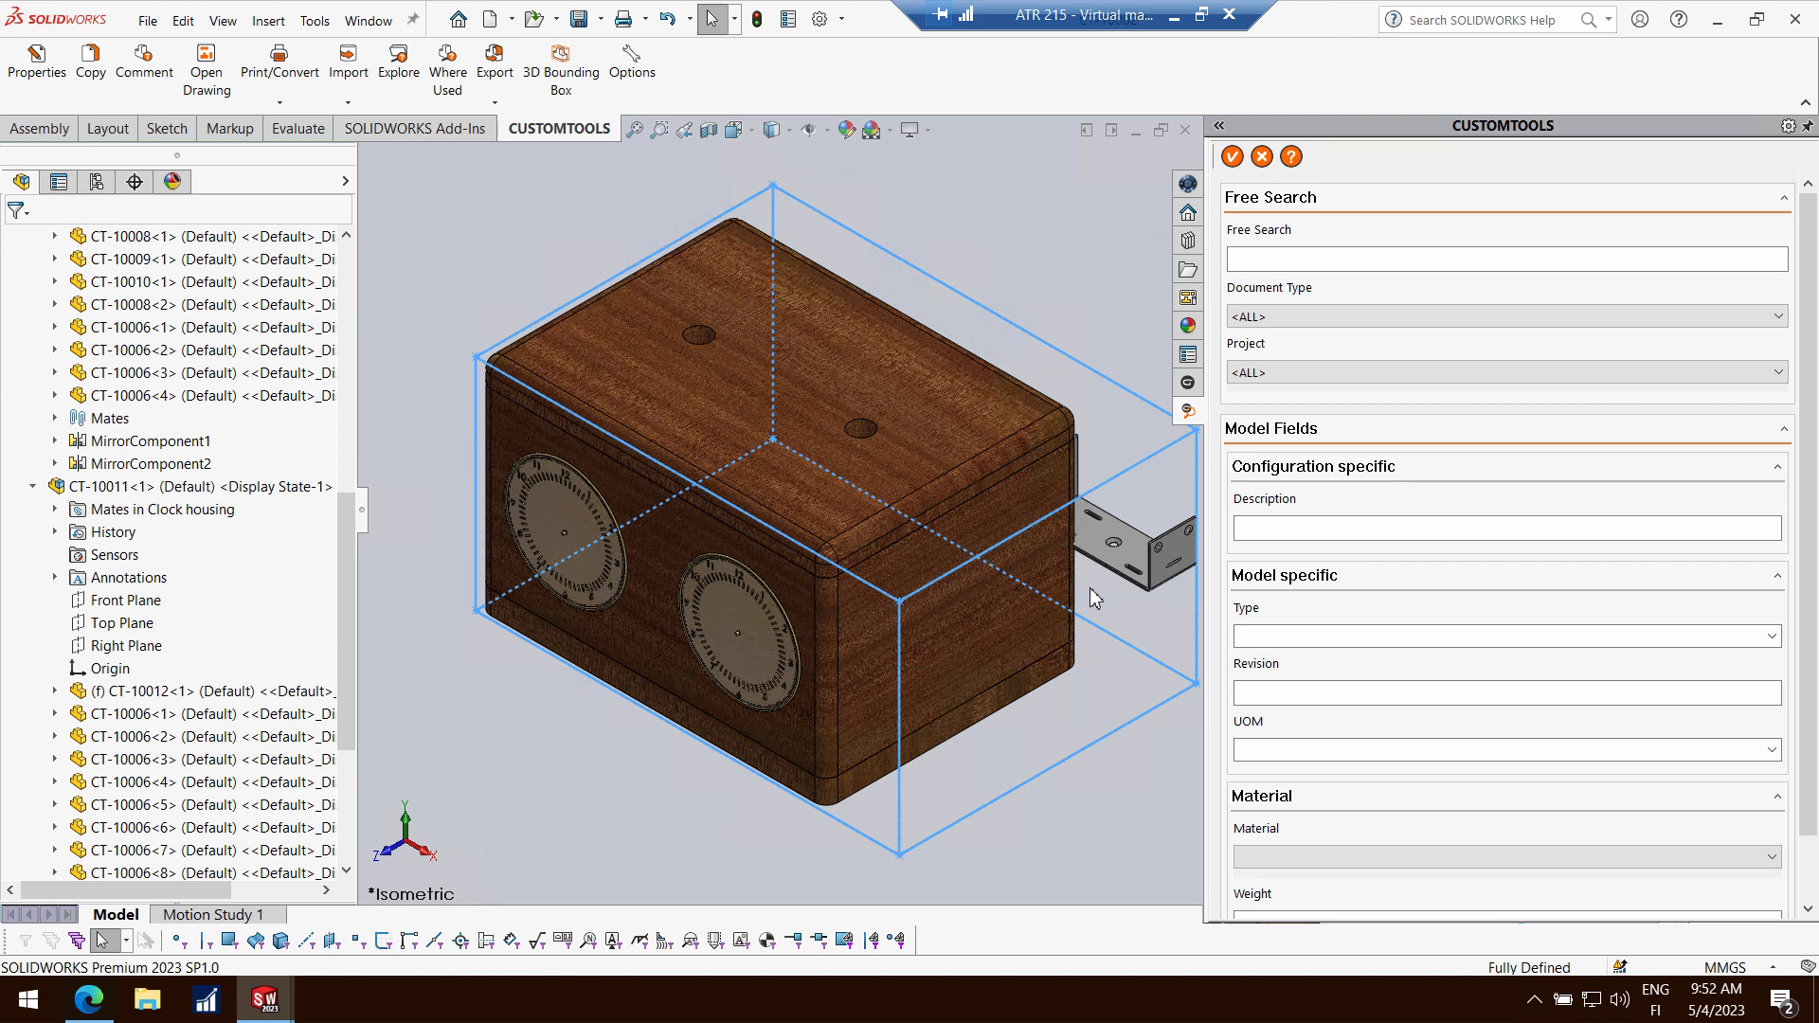
Switch to the Edge browser and look through the Resource center on the CUSTOMTOOLS website down to the online help link
left_click(84, 1009)
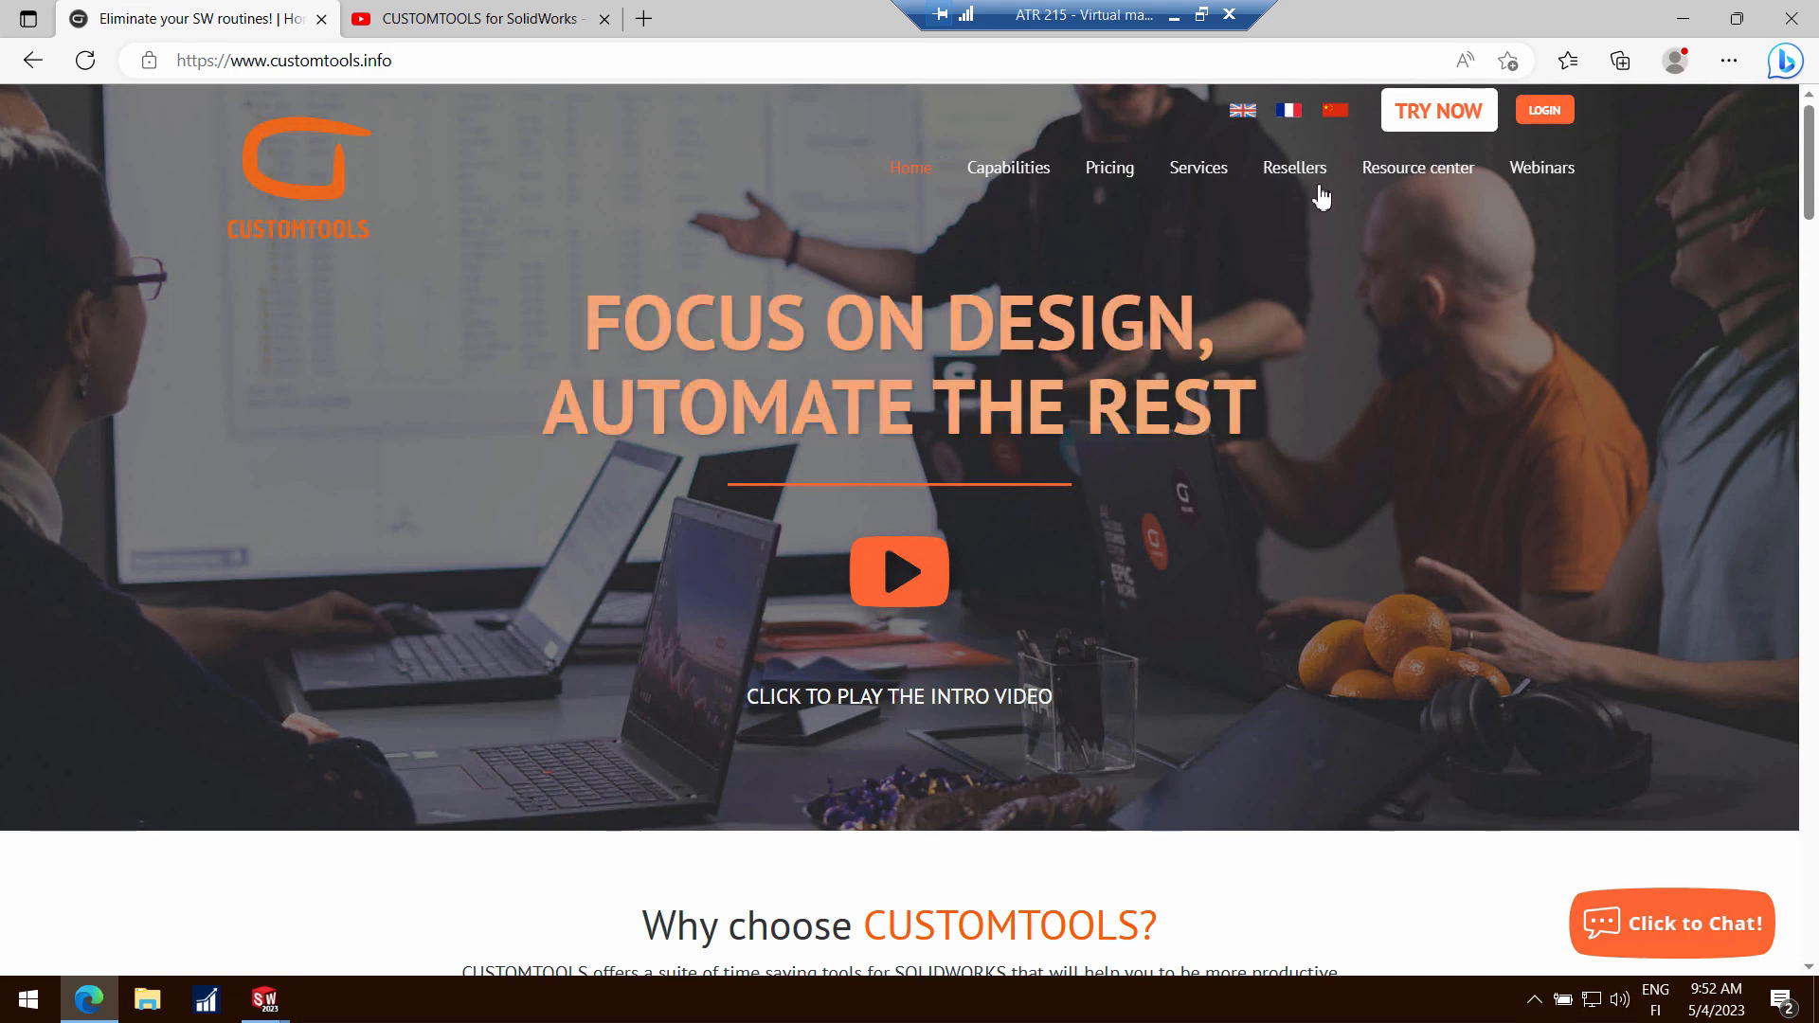
left_click(1424, 176)
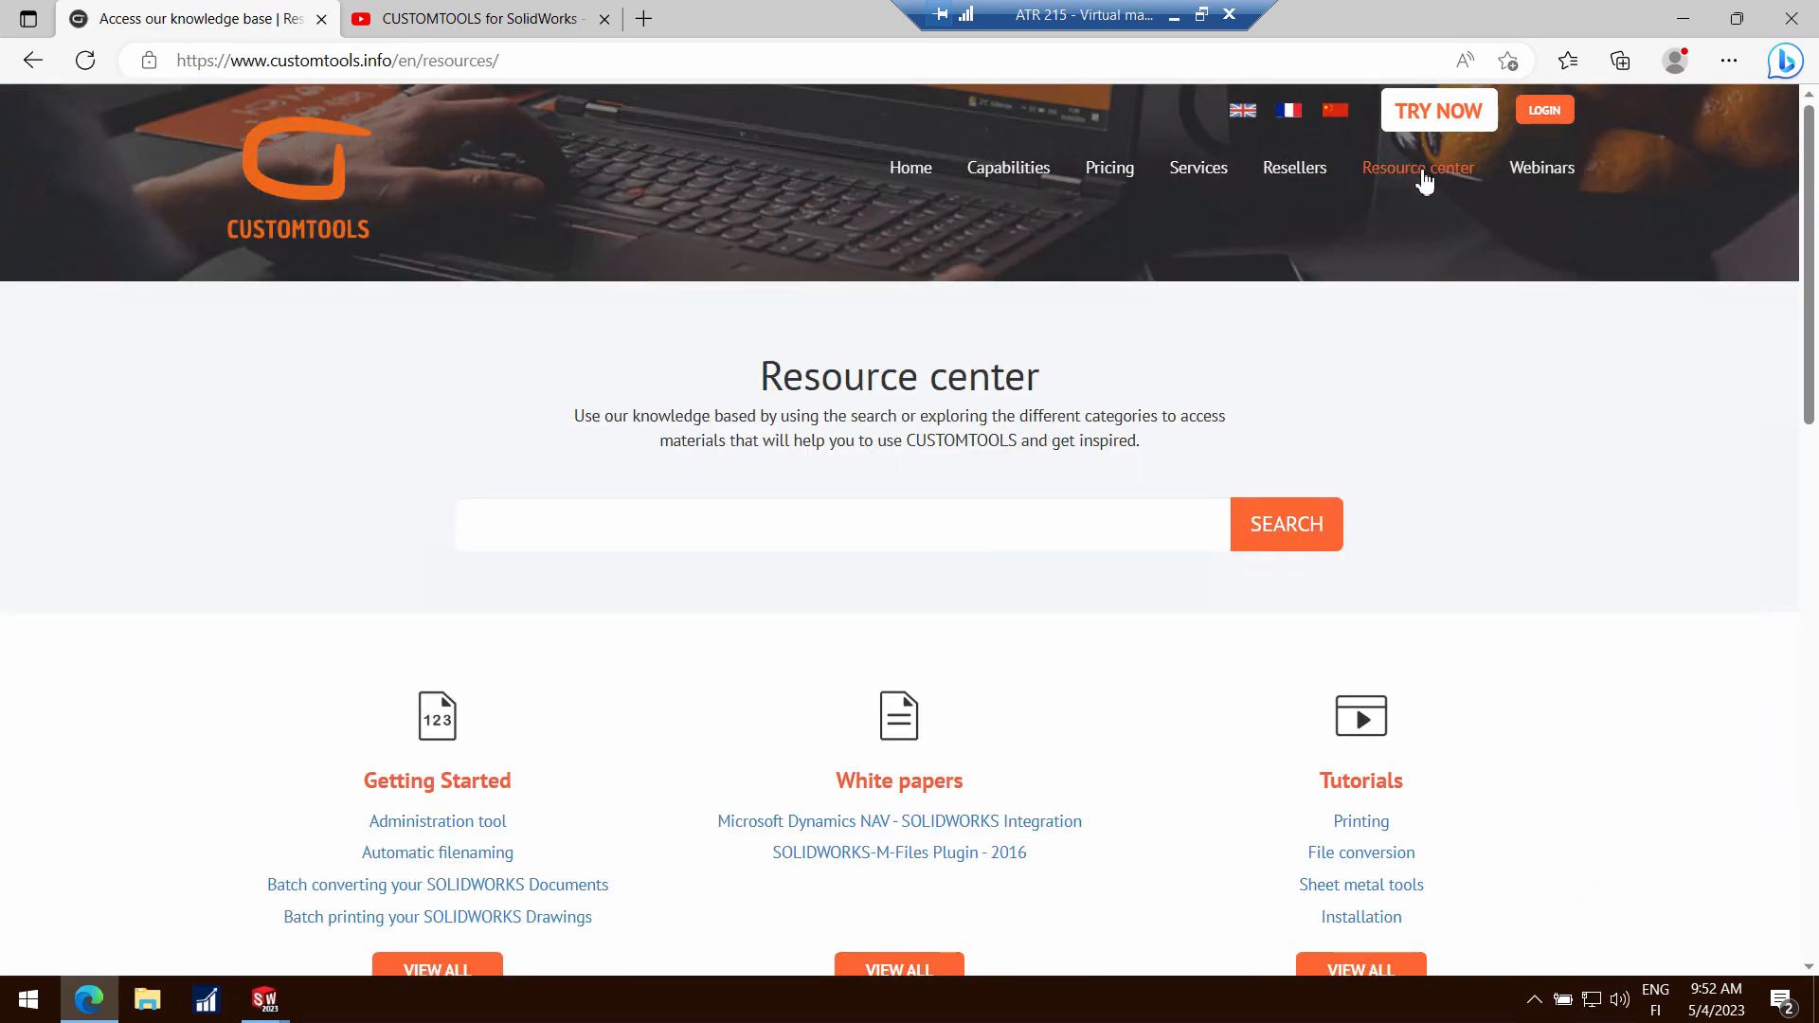
scroll(1031, 516, "down", 3)
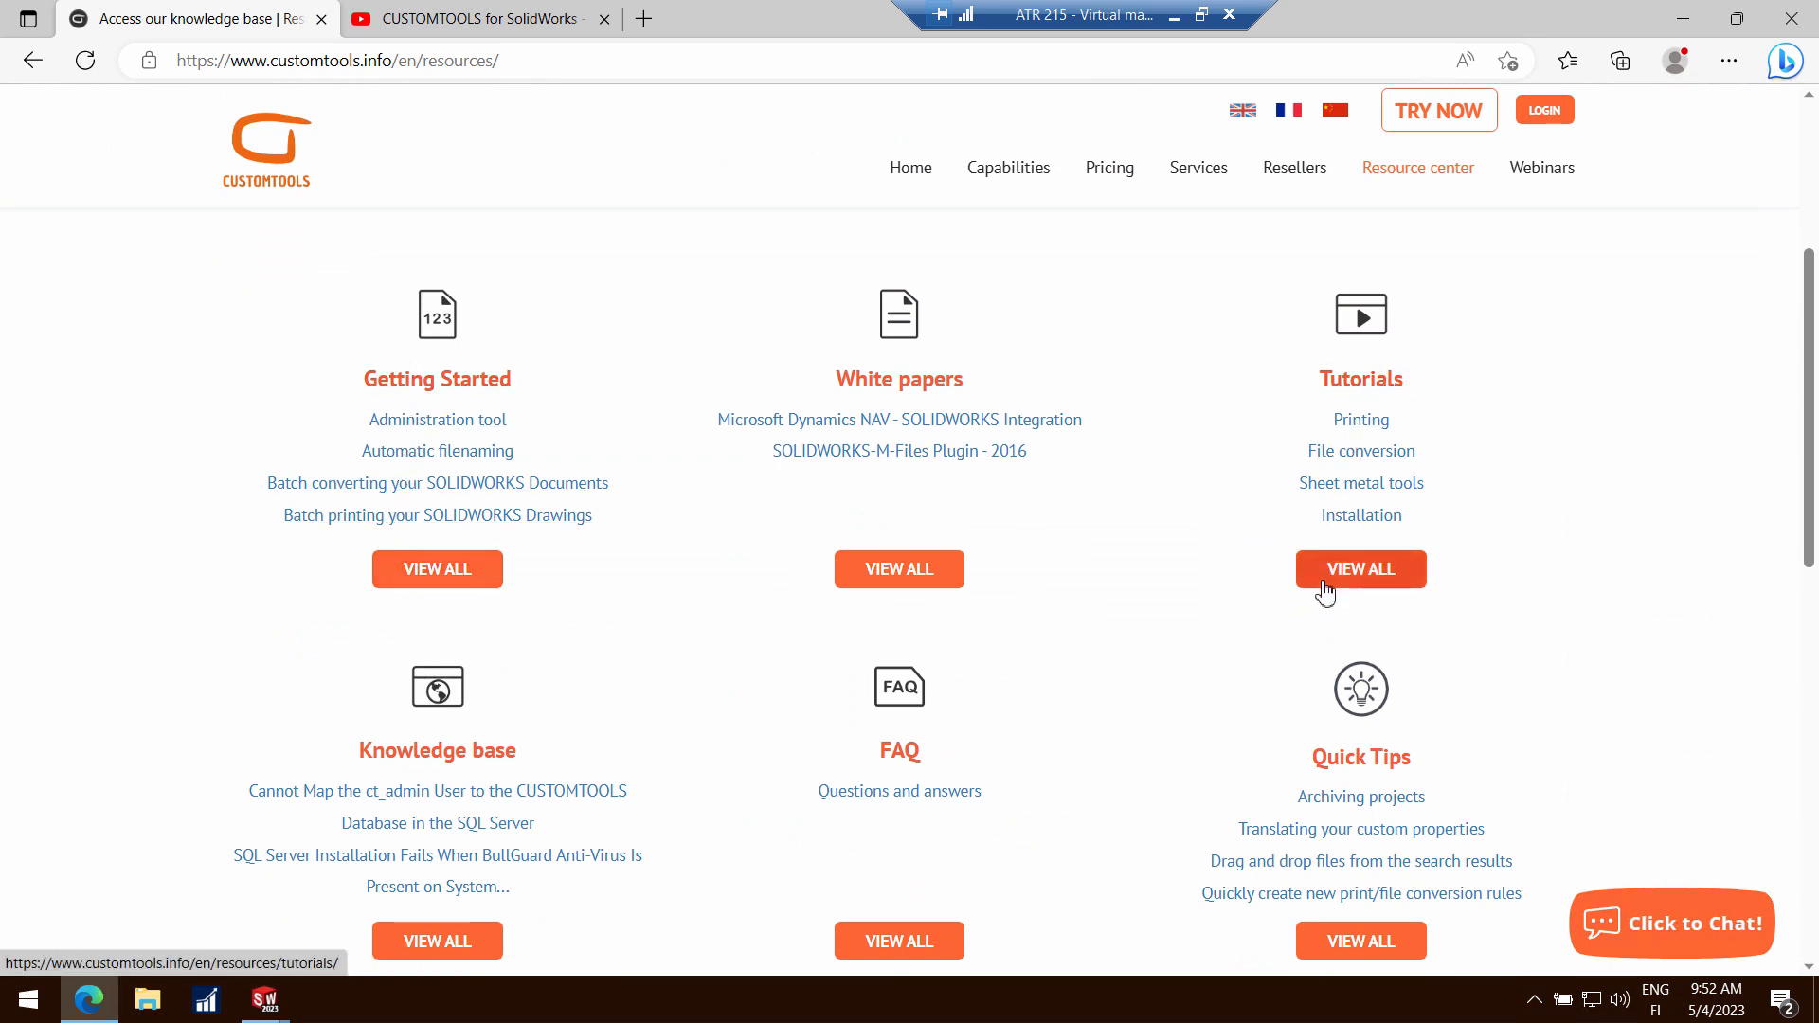
scroll(1324, 592, "down", 6)
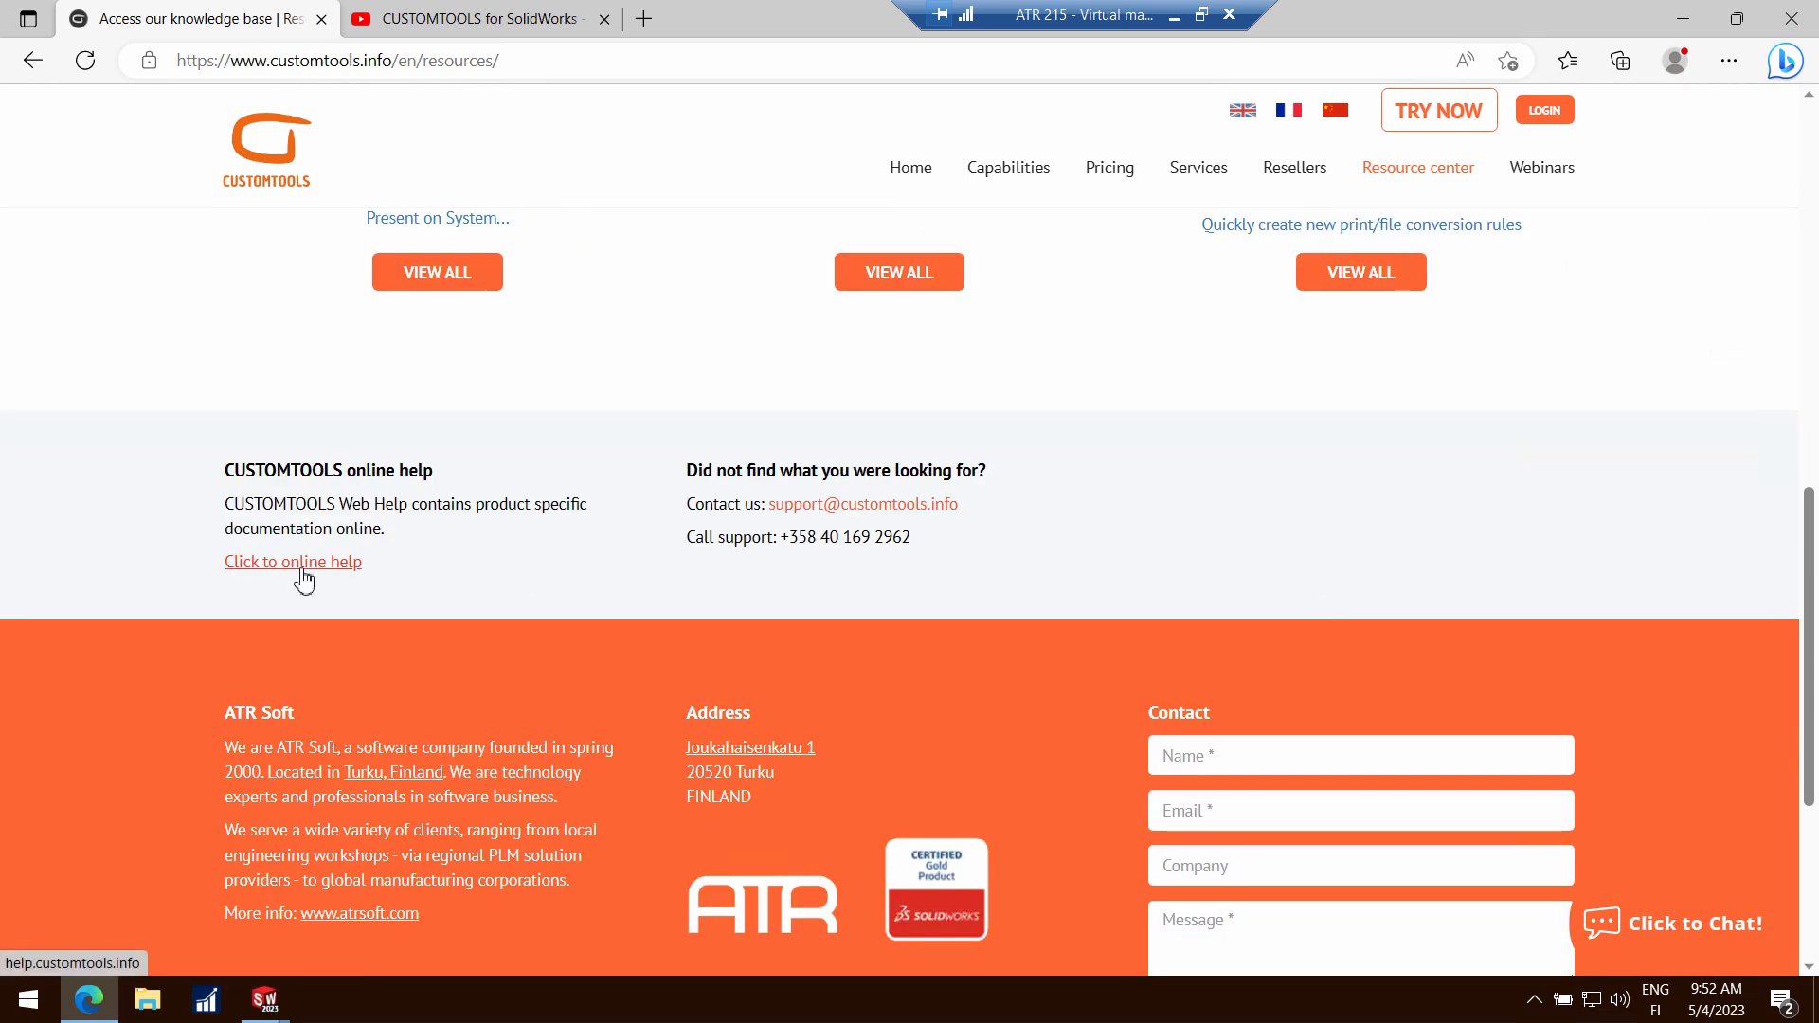
Browse the past webinars on the CUSTOMTOOLS website and the latest videos on its YouTube channel
left_click(1550, 183)
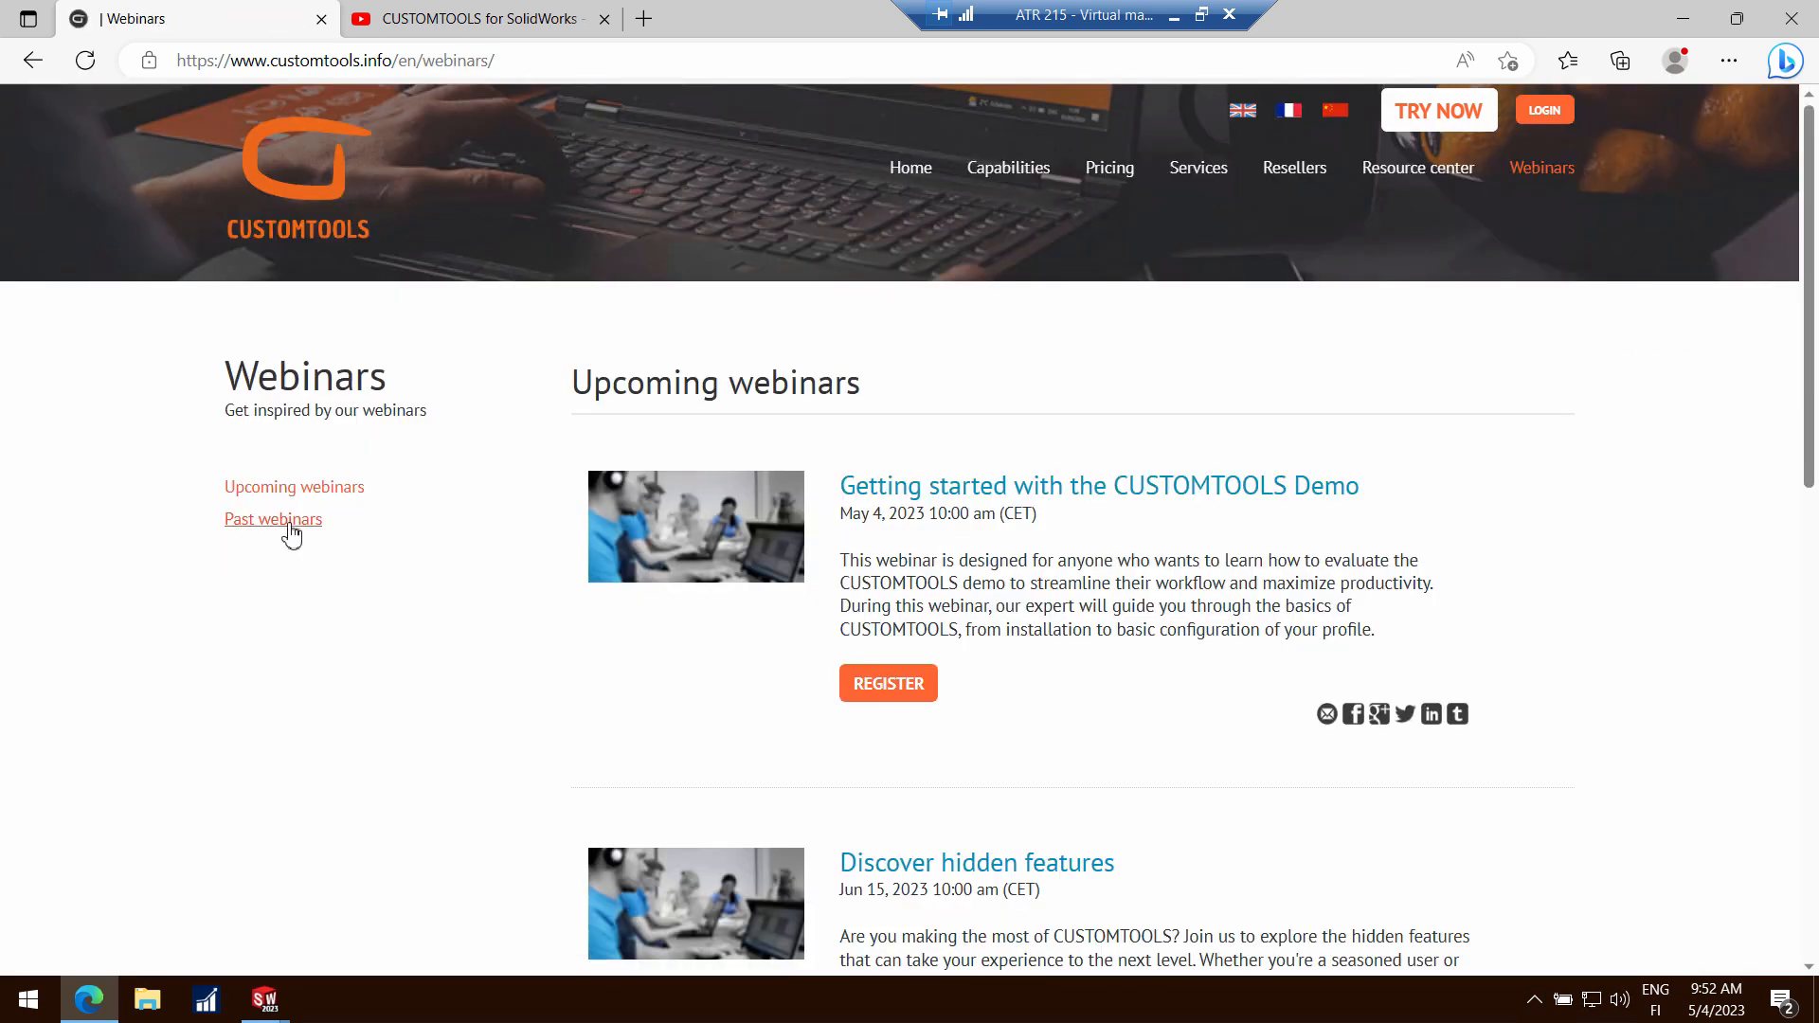
left_click(288, 526)
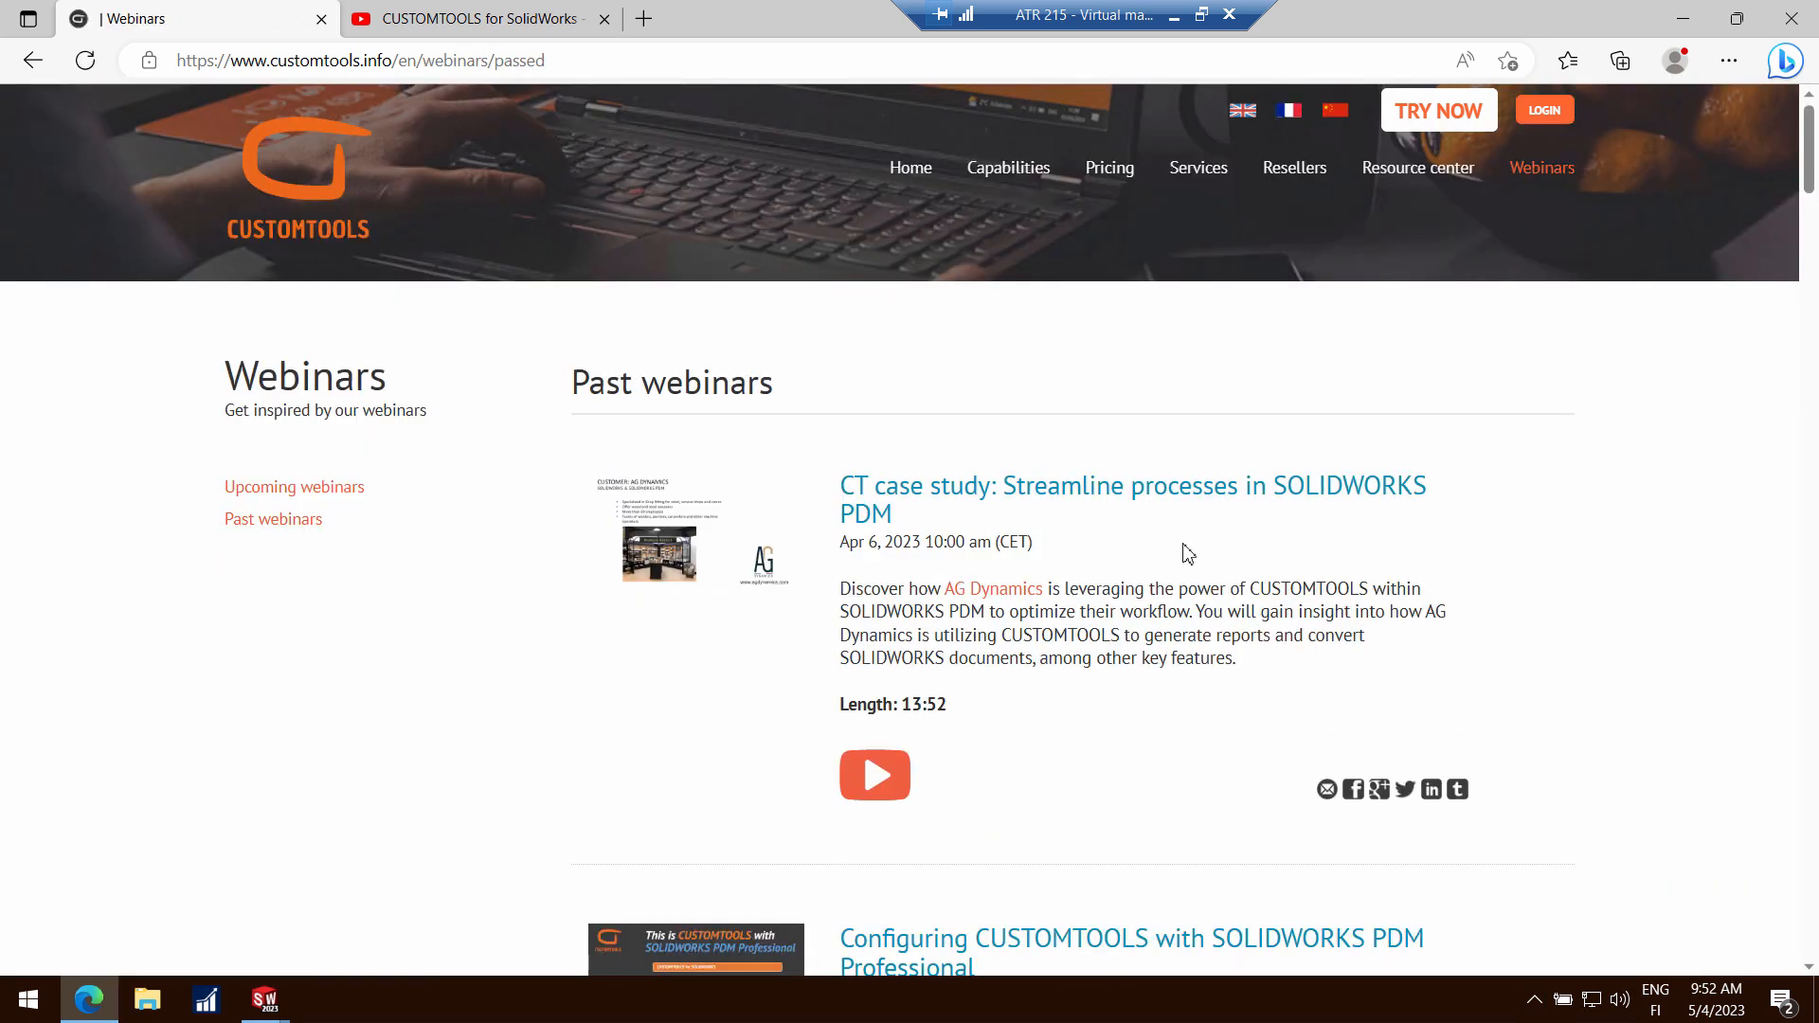
scroll(1184, 559, "down", 4)
scroll(985, 572, "up", 2)
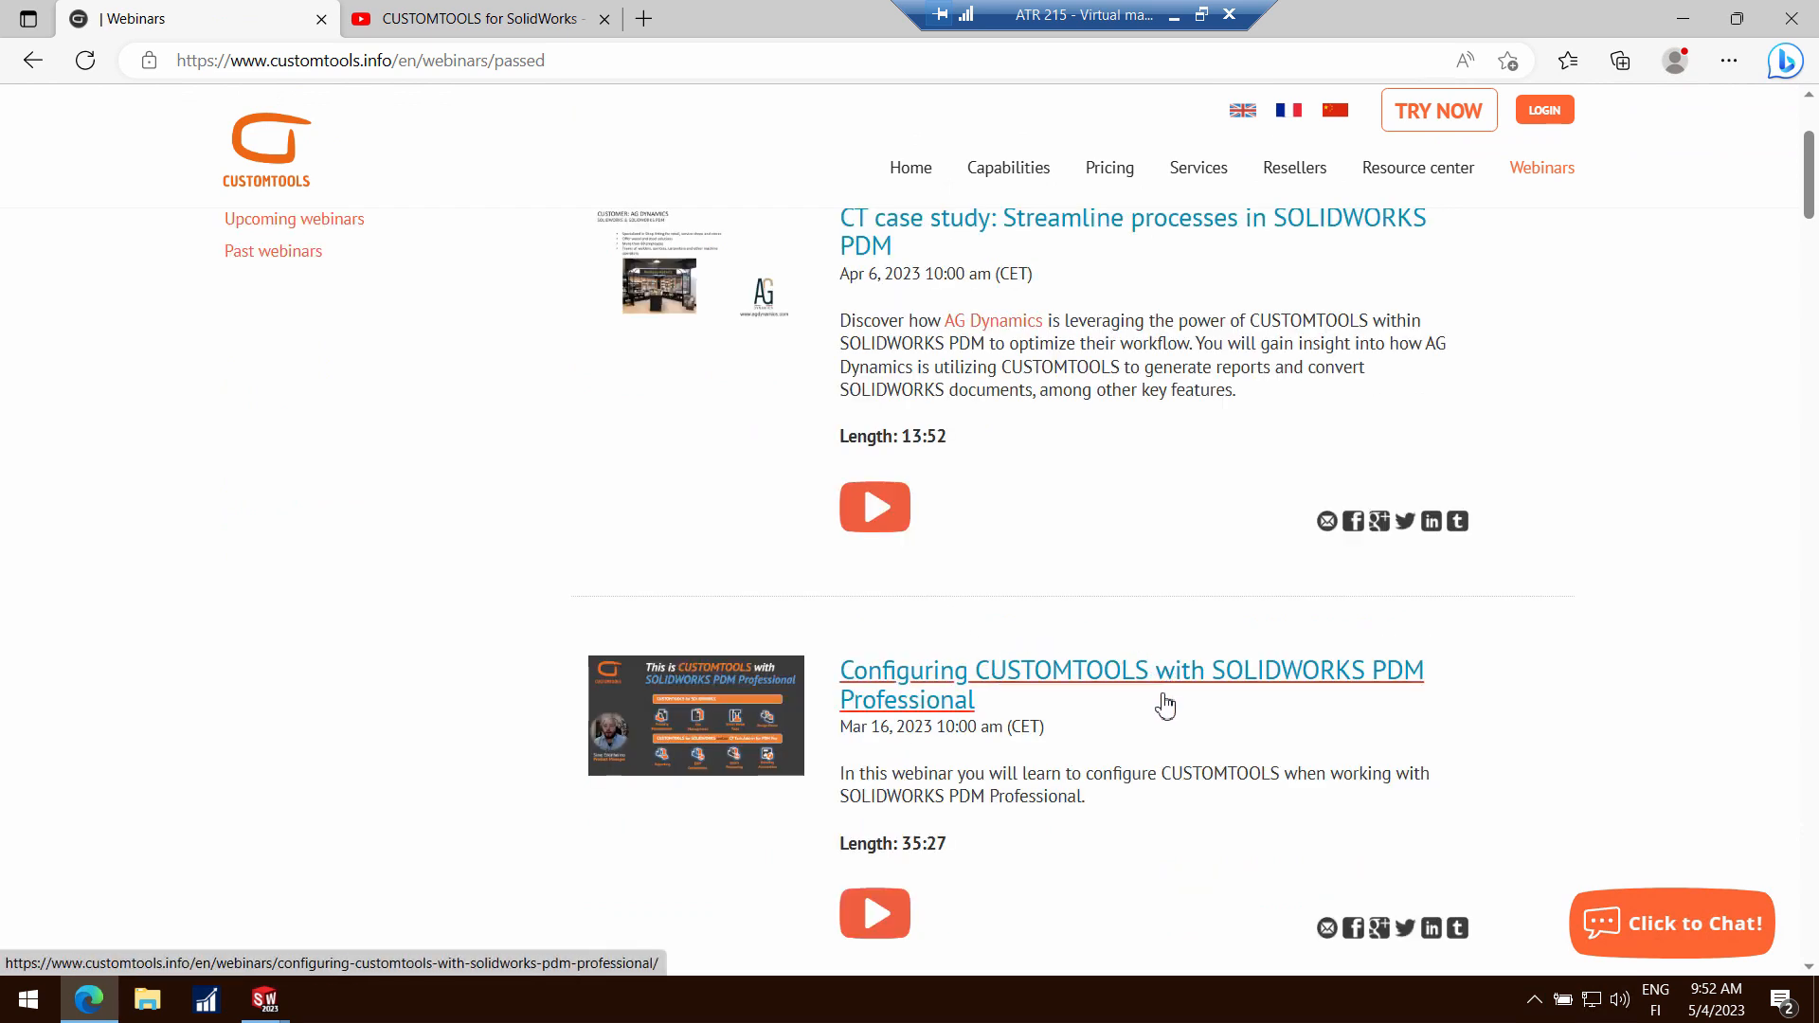
left_click(535, 20)
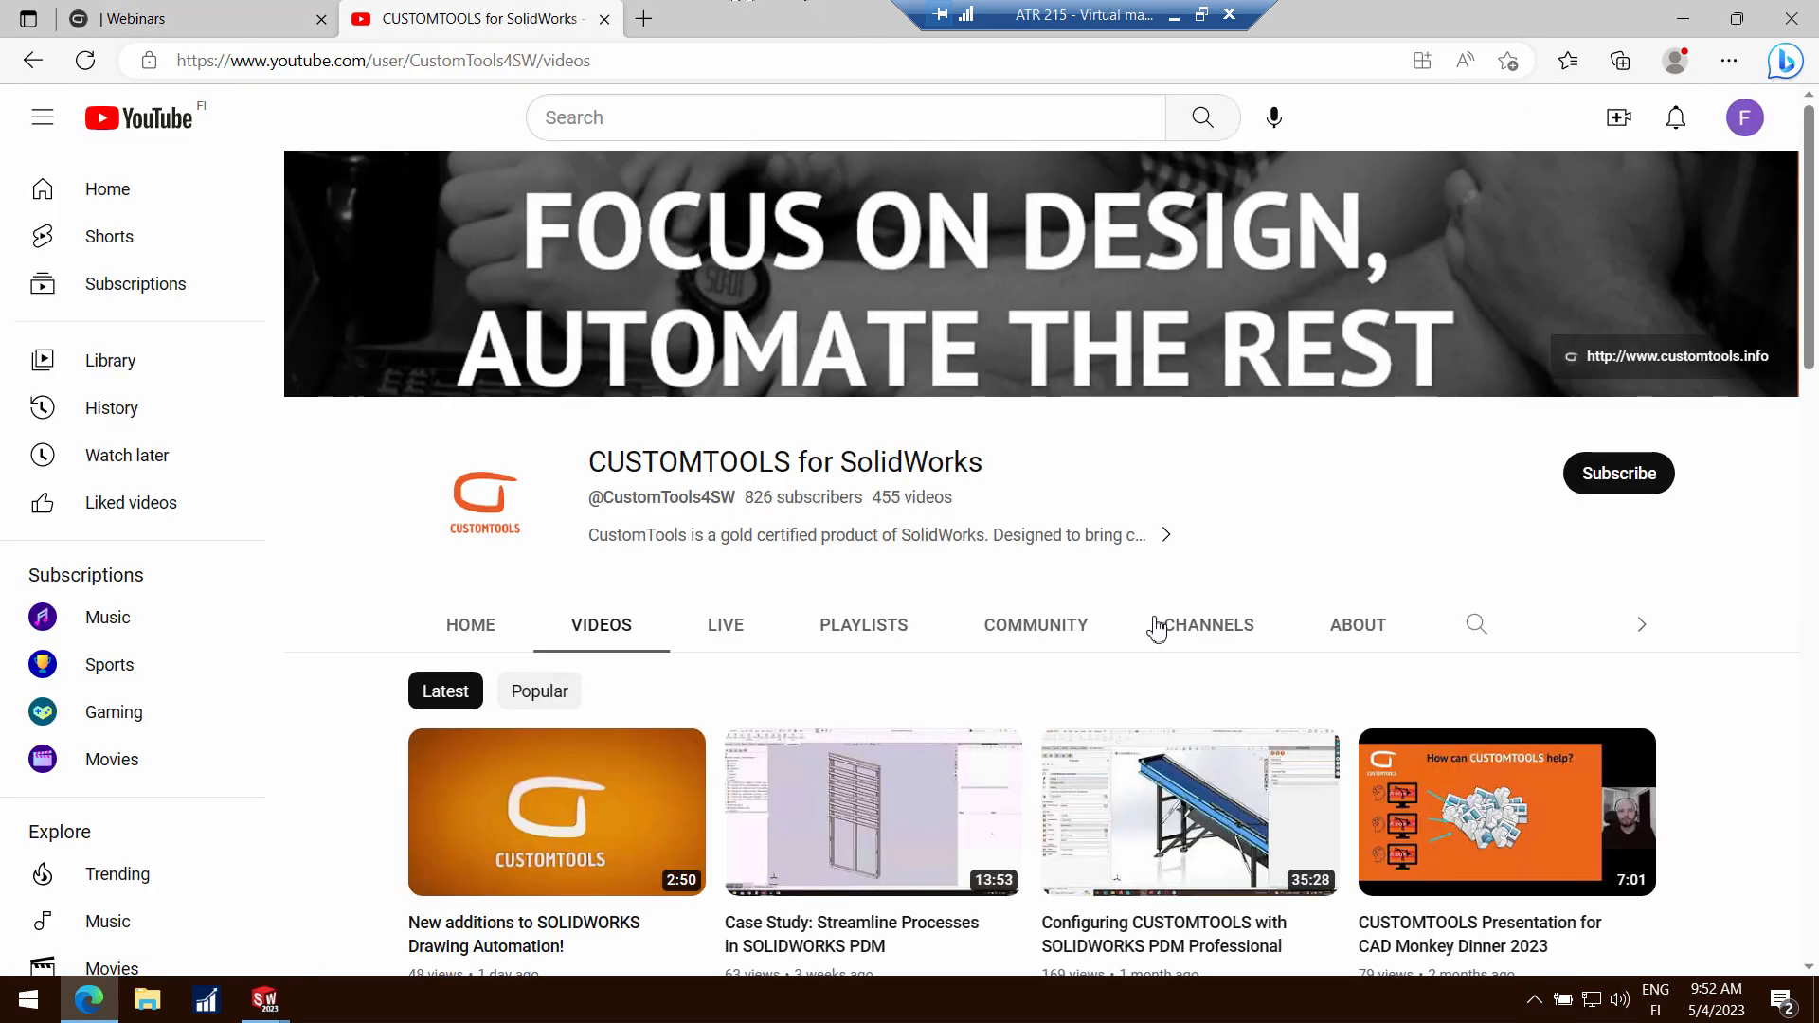
scroll(1155, 630, "down", 3)
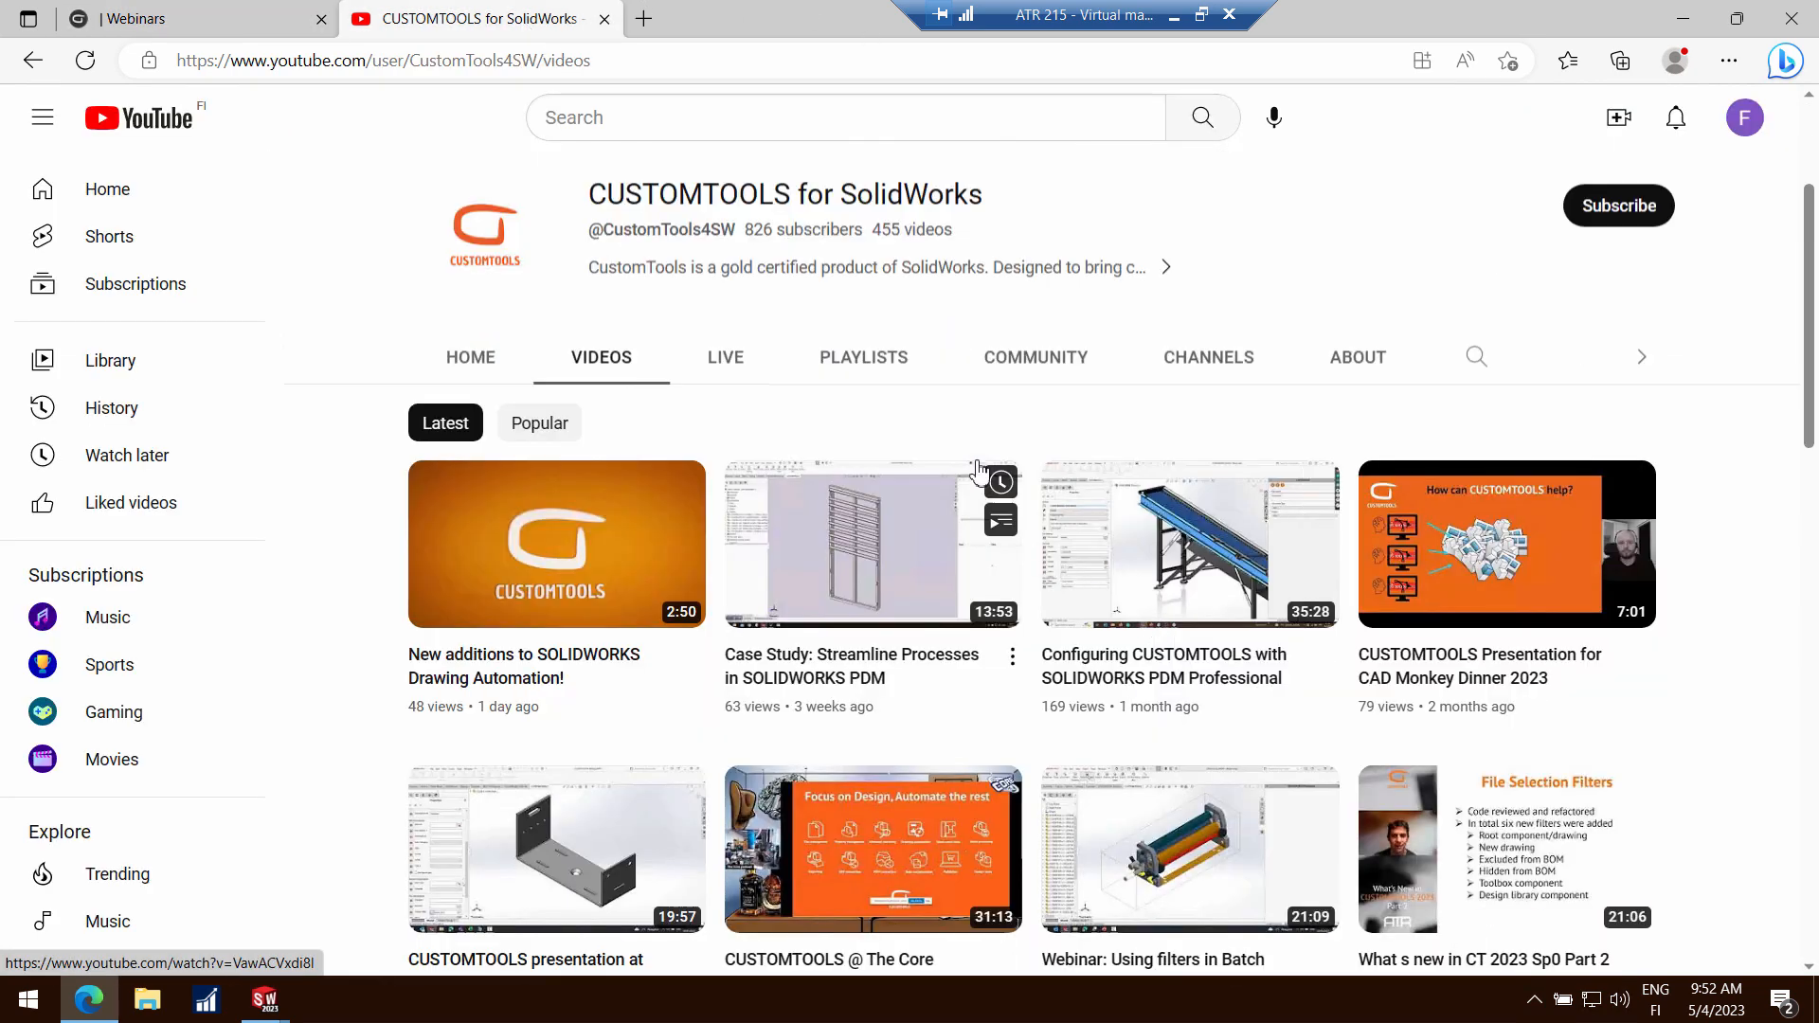